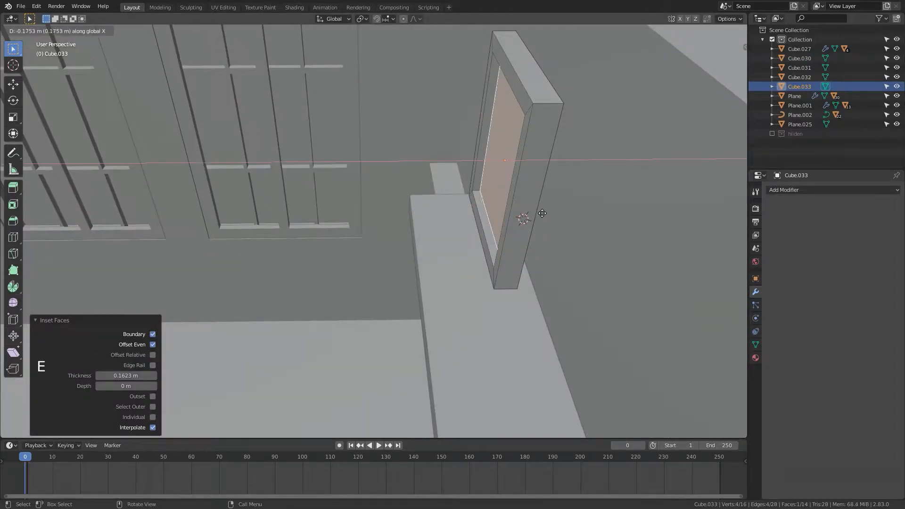
Step: Finish the inset on the window frame and add a Bevel modifier to it with extra segments
{"action": "left_click", "coordinate": [540, 212]}
{"action": "scroll", "coordinate": [540, 212], "scroll_direction": "down", "scroll_amount": 3}
{"action": "key", "text": "Tab"}
{"action": "scroll", "coordinate": [549, 210], "scroll_direction": "up", "scroll_amount": 4}
{"action": "left_click", "coordinate": [796, 191]}
{"action": "left_click", "coordinate": [715, 222]}
{"action": "left_click", "coordinate": [894, 283]}
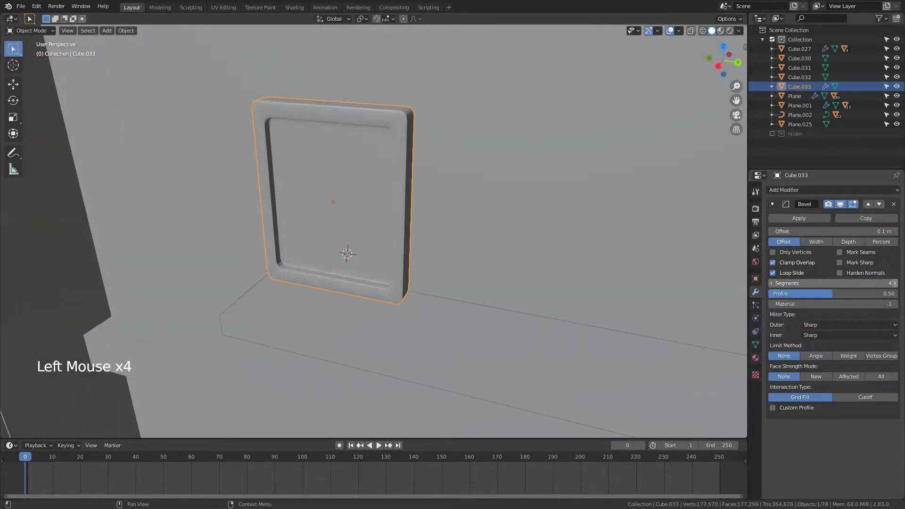
Step: Set the bevel offset to 0.04 m, then rotate and reposition the frame object
{"action": "scroll", "coordinate": [490, 221], "scroll_direction": "down", "scroll_amount": 2}
{"action": "middle_click_drag", "start_coordinate": [490, 231], "coordinate": [431, 245]}
{"action": "left_click", "coordinate": [771, 231]}
{"action": "scroll", "coordinate": [490, 235], "scroll_direction": "up", "scroll_amount": 5}
{"action": "key", "text": "r"}
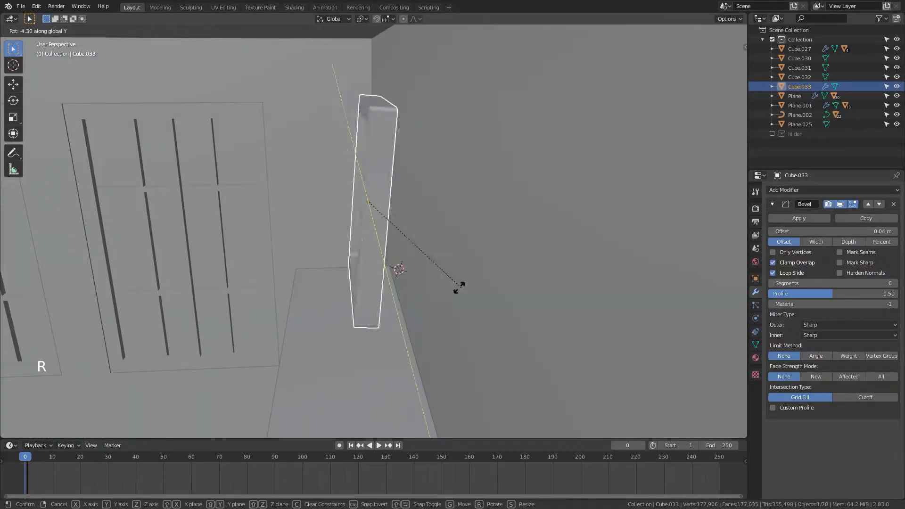
{"action": "left_click", "coordinate": [459, 288]}
{"action": "key", "text": "g"}
{"action": "left_click", "coordinate": [640, 306]}
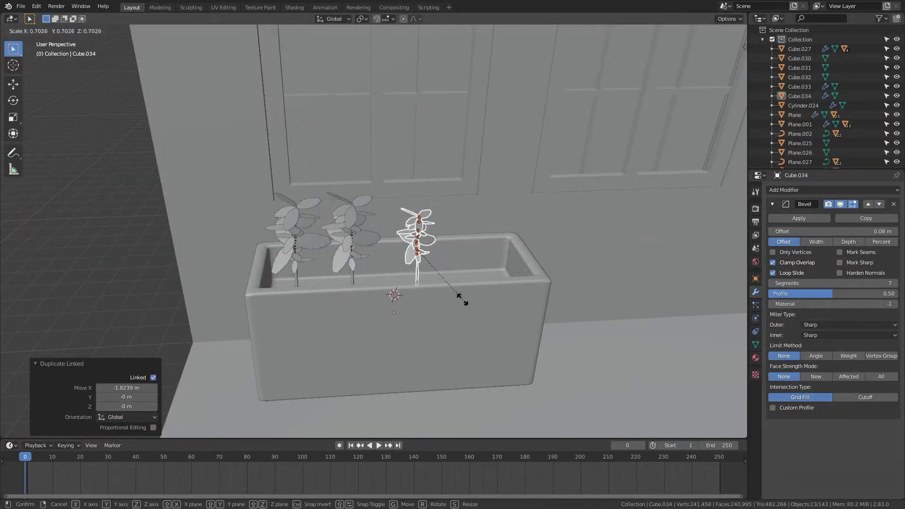
Step: Rotate the plant about Z by -57.6°, then duplicate it linked, place and scale the copy
{"action": "key", "text": "r"}
{"action": "key", "text": "z"}
{"action": "left_click", "coordinate": [466, 285]}
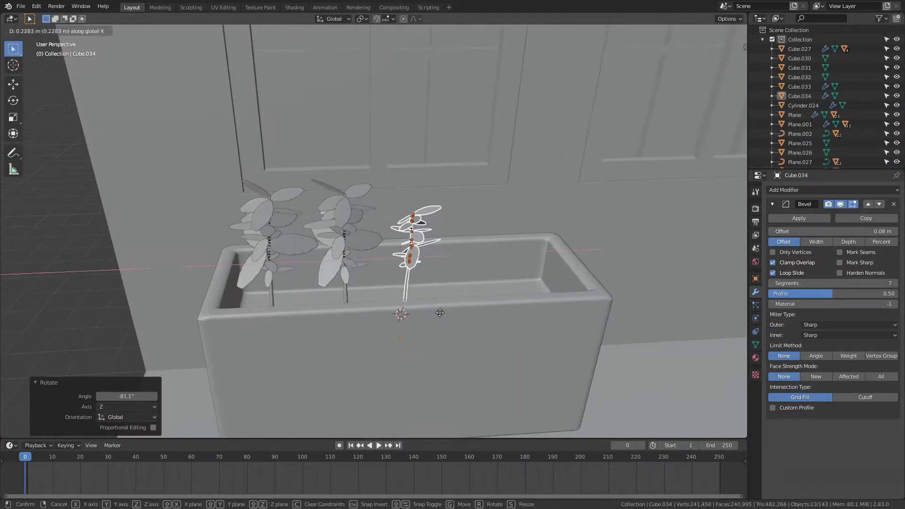
{"action": "key", "text": "alt+d"}
{"action": "left_click", "coordinate": [500, 311]}
{"action": "key", "text": "s"}
{"action": "left_click", "coordinate": [514, 313]}
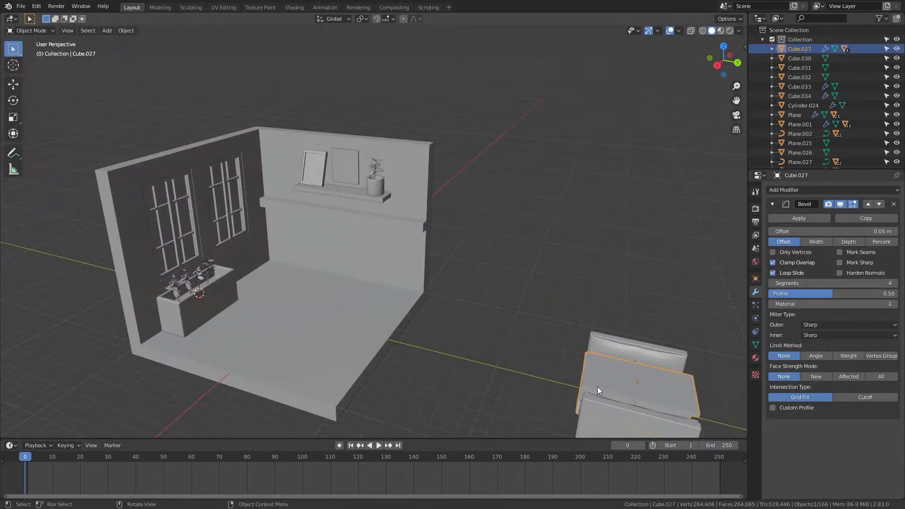
{"action": "left_click", "coordinate": [262, 313]}
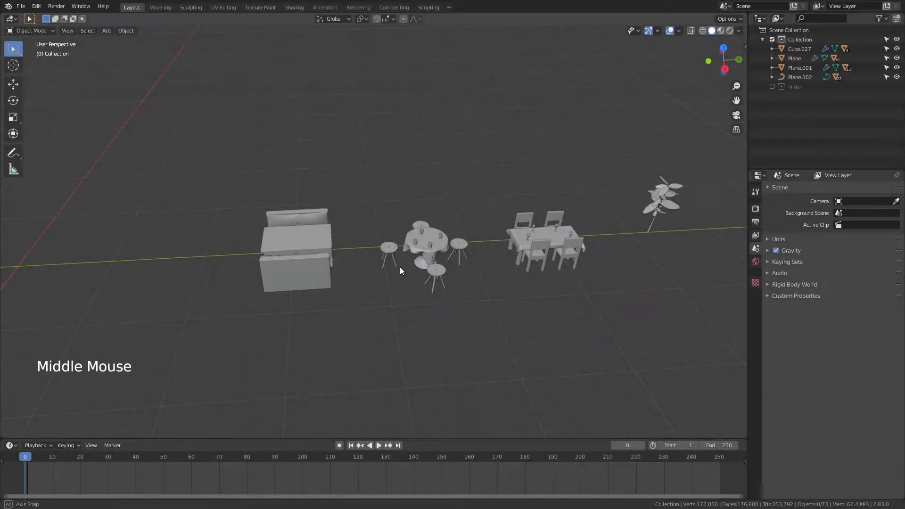
{"action": "middle_click_drag", "start_coordinate": [400, 267], "coordinate": [430, 309], "text": "shift"}
{"action": "middle_click_drag", "start_coordinate": [474, 283], "coordinate": [594, 325], "text": "shift"}
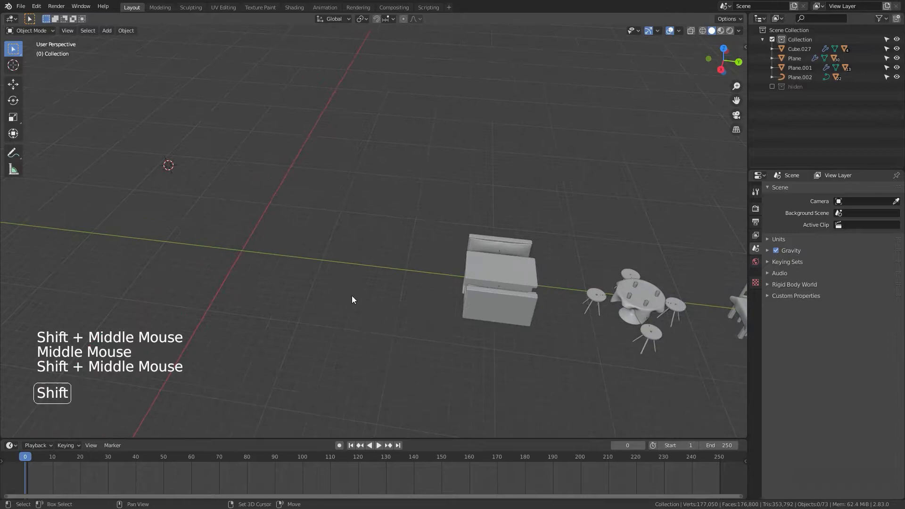
{"action": "key", "text": "shift+a"}
{"action": "mouse_move", "coordinate": [369, 297]}
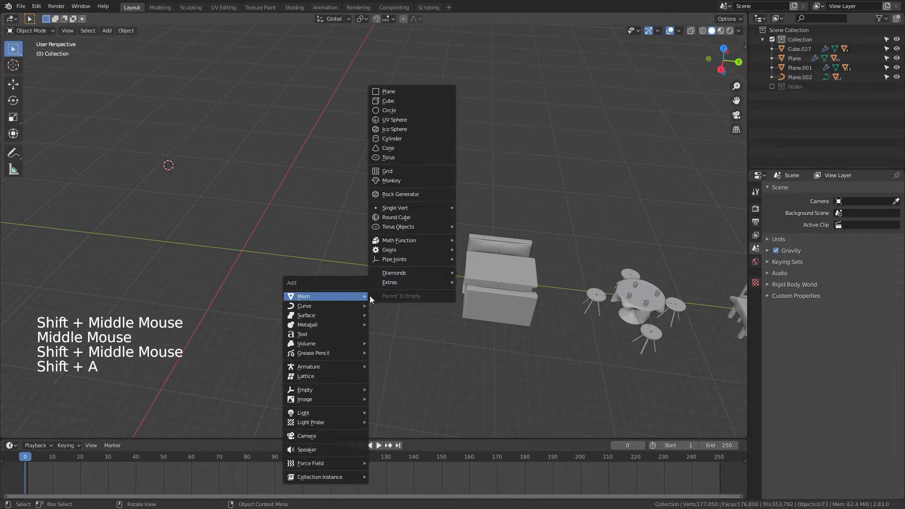
{"action": "left_click", "coordinate": [406, 91]}
{"action": "middle_click_drag", "start_coordinate": [354, 276], "coordinate": [432, 301], "text": "shift"}
{"action": "key", "text": "ctrl+x"}
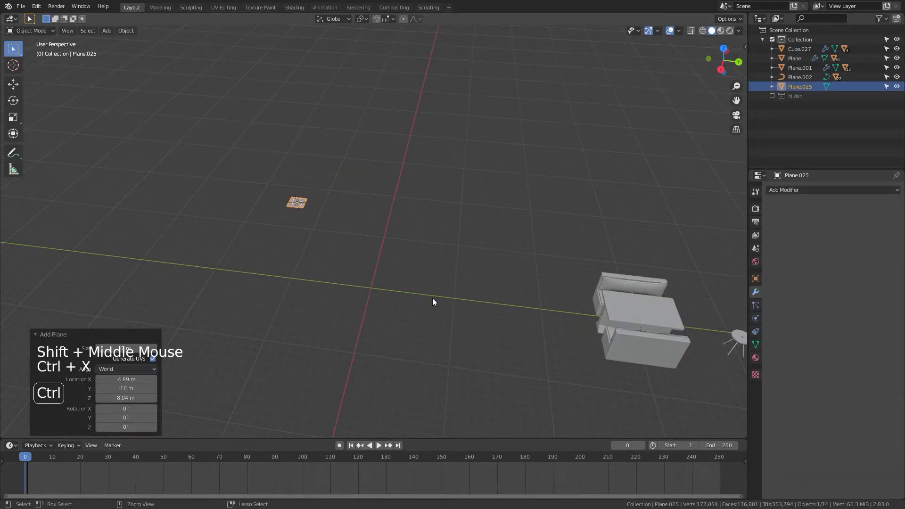
{"action": "key", "text": "x"}
{"action": "left_click", "coordinate": [315, 177]}
Step: Snap the 3D cursor to the world origin
{"action": "key", "text": "shift+a"}
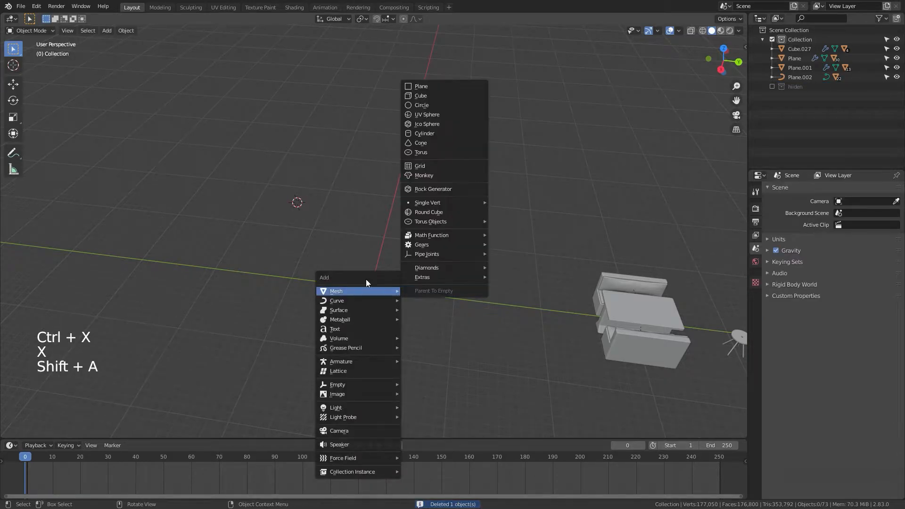
{"action": "key", "text": "shift+s"}
{"action": "left_click", "coordinate": [243, 270]}
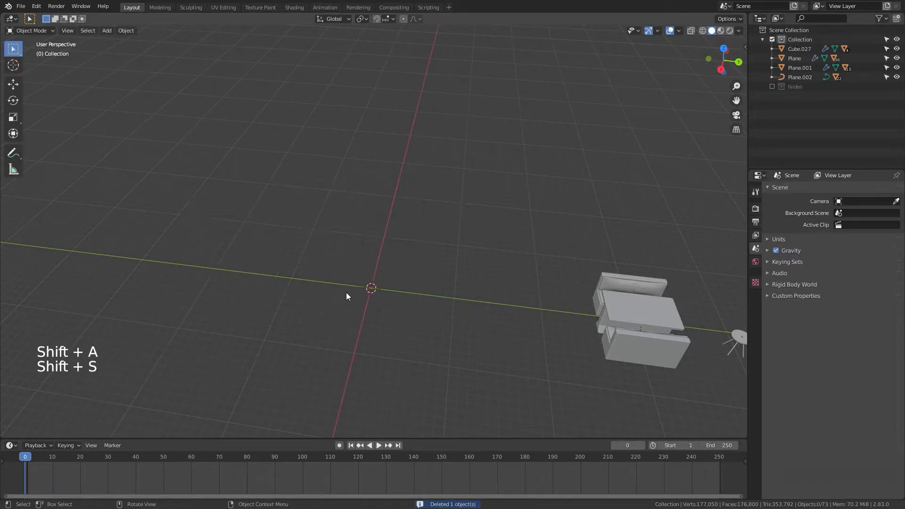
Step: Add a plane at the world origin and scale it by 10
{"action": "middle_click_drag", "start_coordinate": [385, 323], "coordinate": [395, 282]}
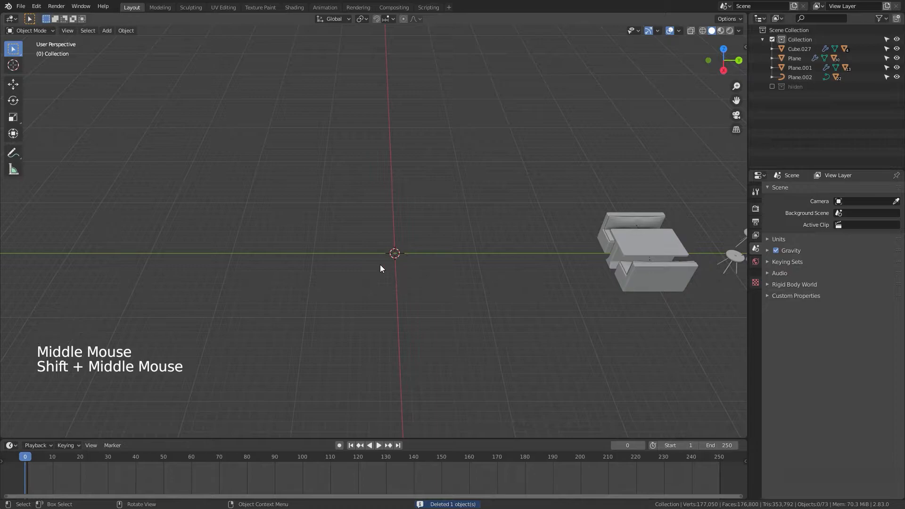
{"action": "key", "text": "shift+a"}
{"action": "left_click", "coordinate": [422, 266]}
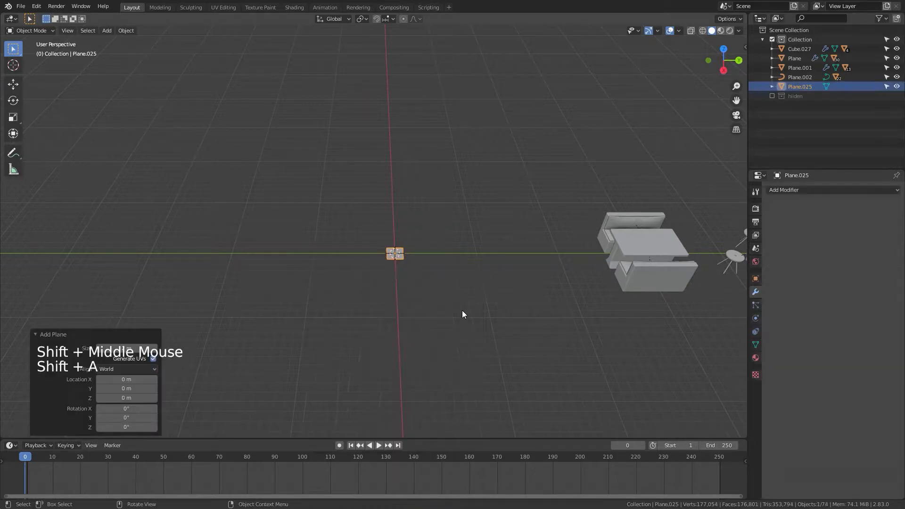
{"action": "type", "text": "s10"}
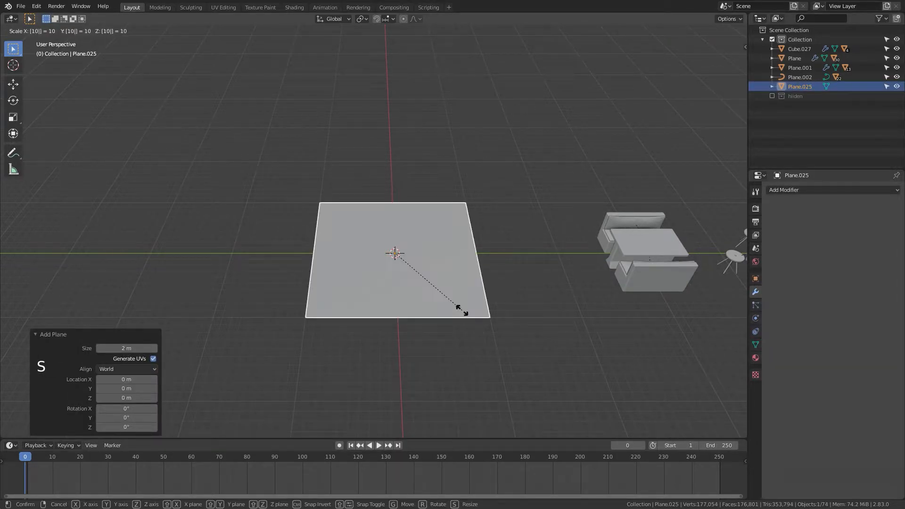
{"action": "key", "text": "Return"}
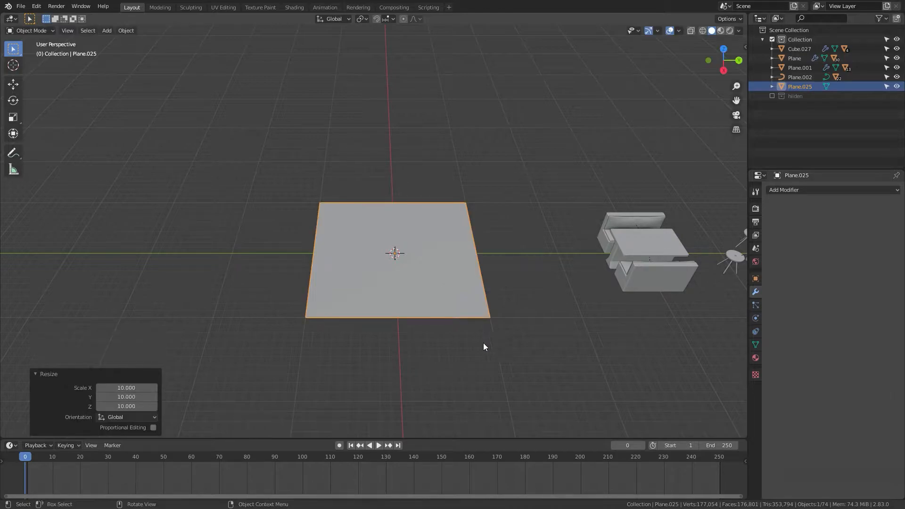
Step: In Edit Mode, select two adjacent edges of the plane and extrude them upward about 16.6 m into walls
{"action": "middle_click_drag", "start_coordinate": [482, 343], "coordinate": [518, 366]}
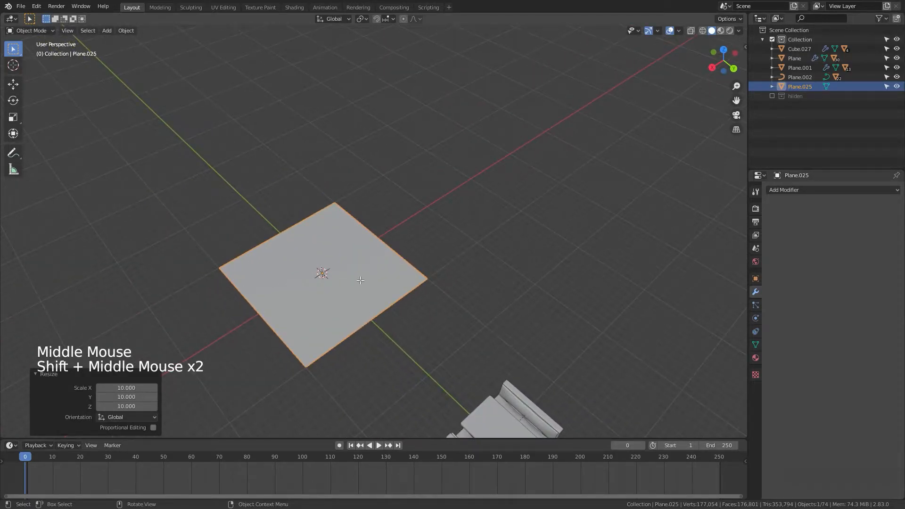
{"action": "key", "text": "Tab"}
{"action": "middle_click_drag", "start_coordinate": [376, 324], "coordinate": [435, 270], "text": "shift"}
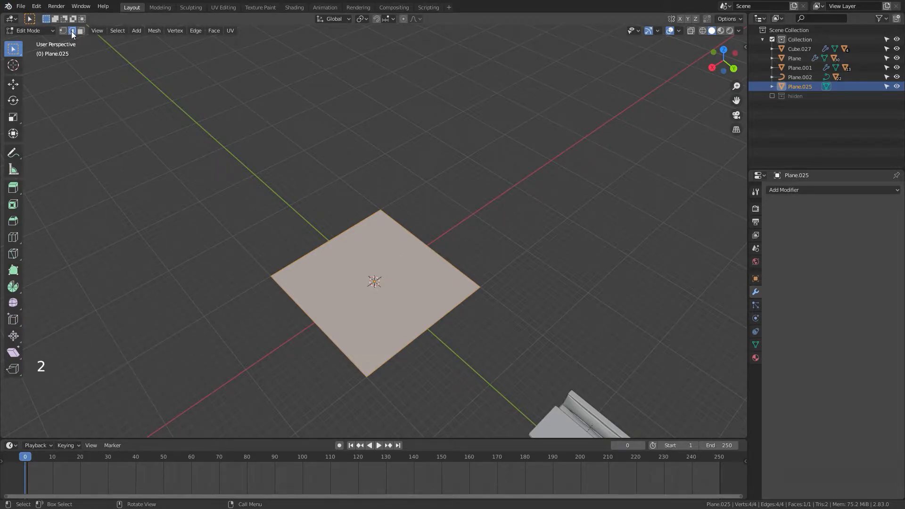
{"action": "left_click_drag", "start_coordinate": [491, 187], "coordinate": [318, 241]}
{"action": "middle_click_drag", "start_coordinate": [462, 335], "coordinate": [448, 284]}
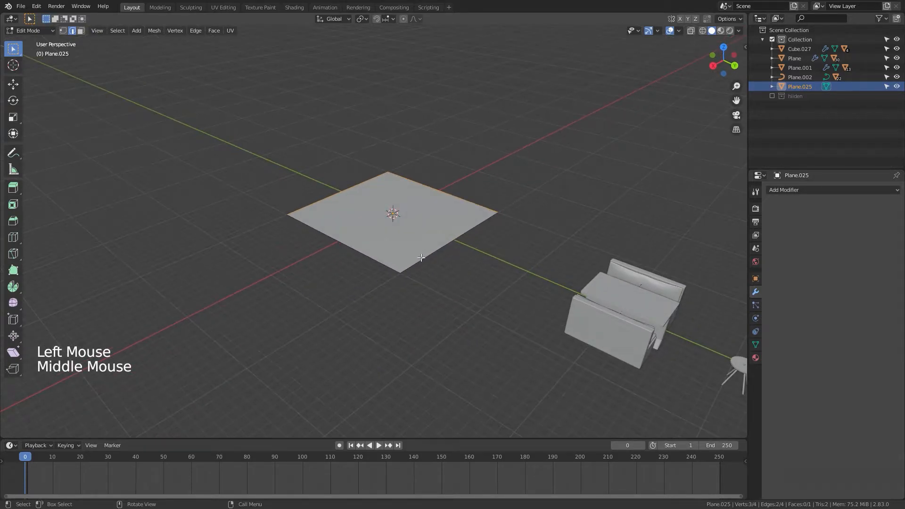
{"action": "key", "text": "e"}
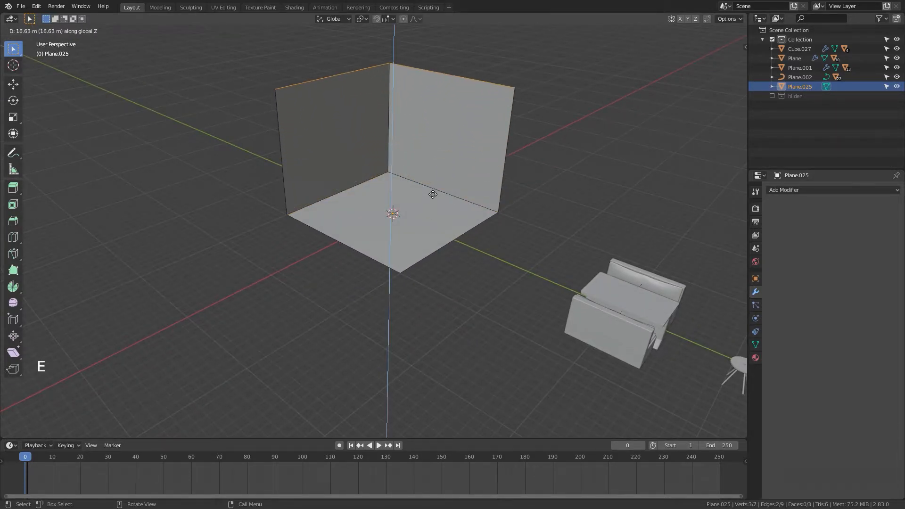
{"action": "left_click", "coordinate": [431, 199]}
Step: Return to Edit Mode and select all three faces in face select mode
{"action": "middle_click_drag", "start_coordinate": [555, 299], "coordinate": [531, 354]}
{"action": "key", "text": "Tab"}
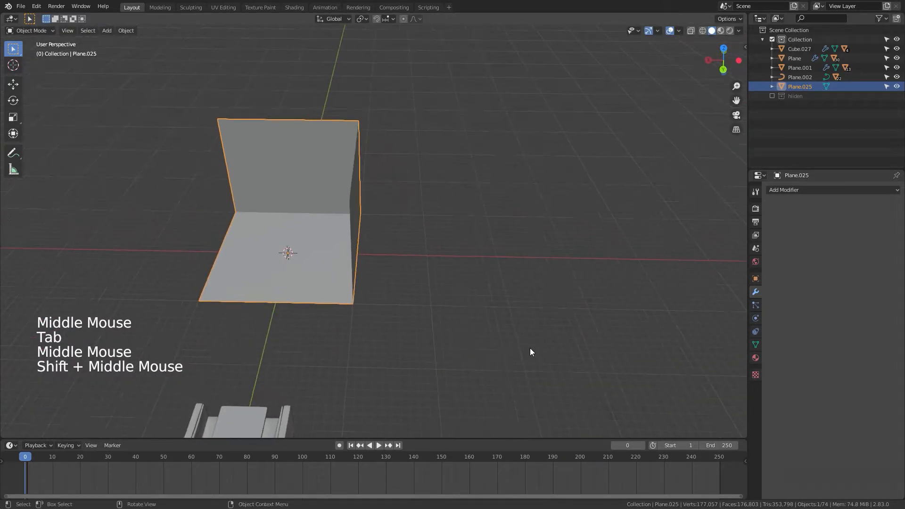
{"action": "key", "text": "Tab"}
{"action": "middle_click_drag", "start_coordinate": [468, 317], "coordinate": [479, 326]}
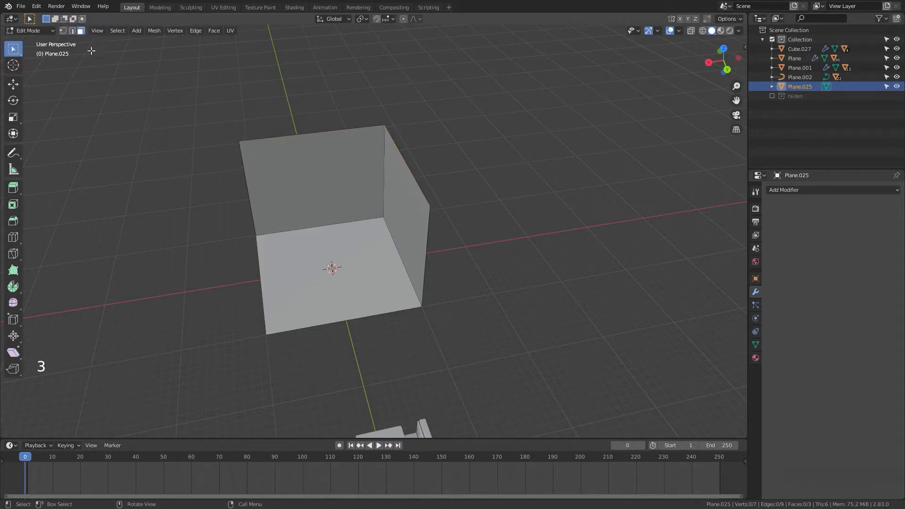
{"action": "left_click_drag", "start_coordinate": [391, 199], "coordinate": [406, 258]}
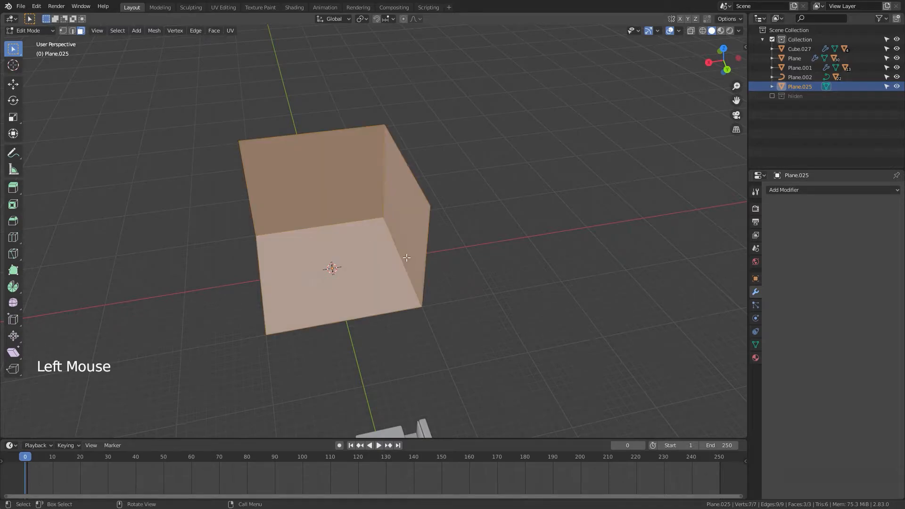
{"action": "middle_click_drag", "start_coordinate": [478, 304], "coordinate": [485, 338]}
{"action": "key", "text": "alt+e"}
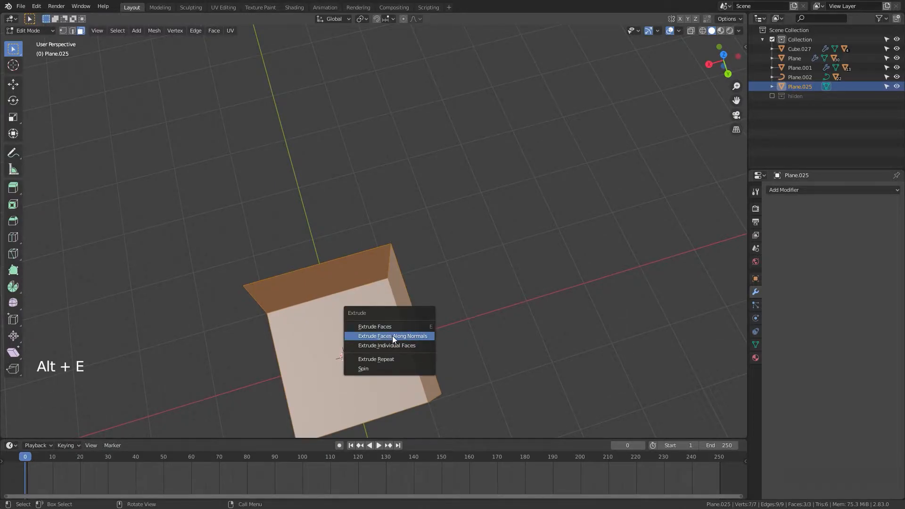
{"action": "left_click", "coordinate": [396, 335]}
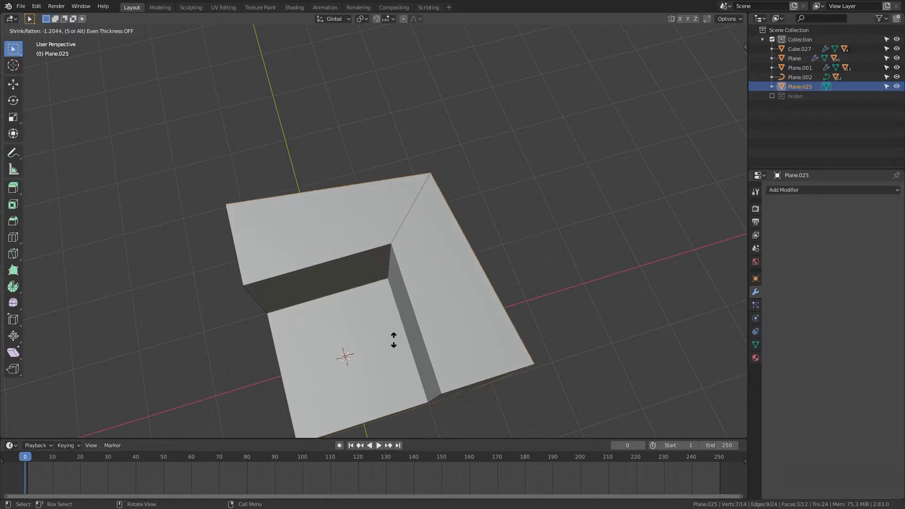
{"action": "left_click", "coordinate": [395, 340]}
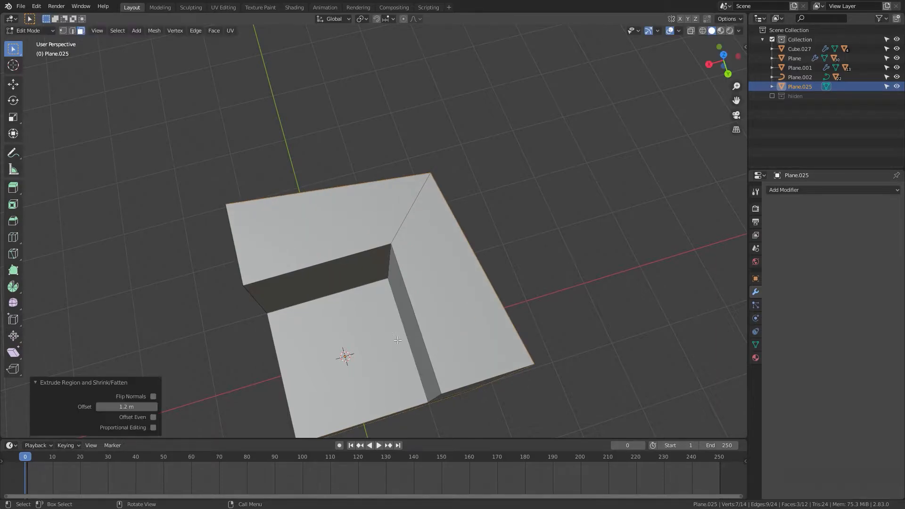
{"action": "middle_click_drag", "start_coordinate": [526, 364], "coordinate": [523, 373]}
{"action": "middle_click_drag", "start_coordinate": [508, 311], "coordinate": [137, 110], "text": "shift"}
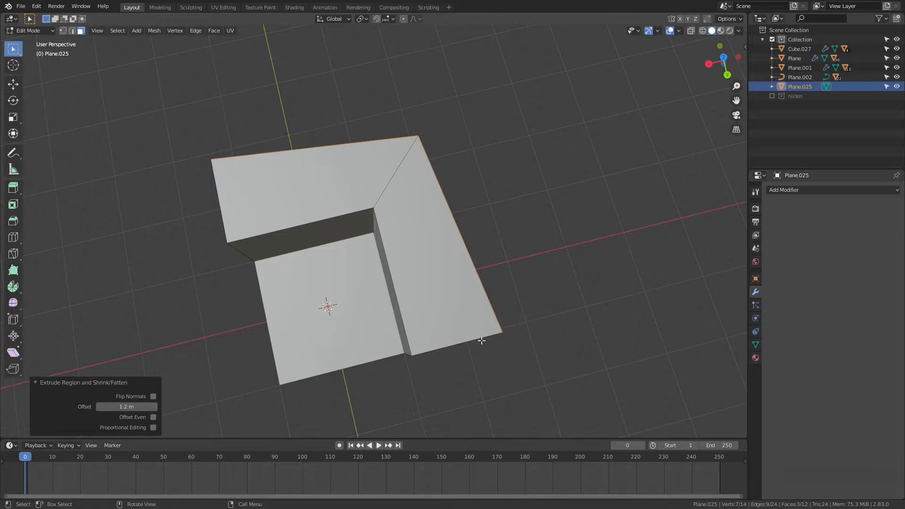
{"action": "key", "text": "ctrl+z"}
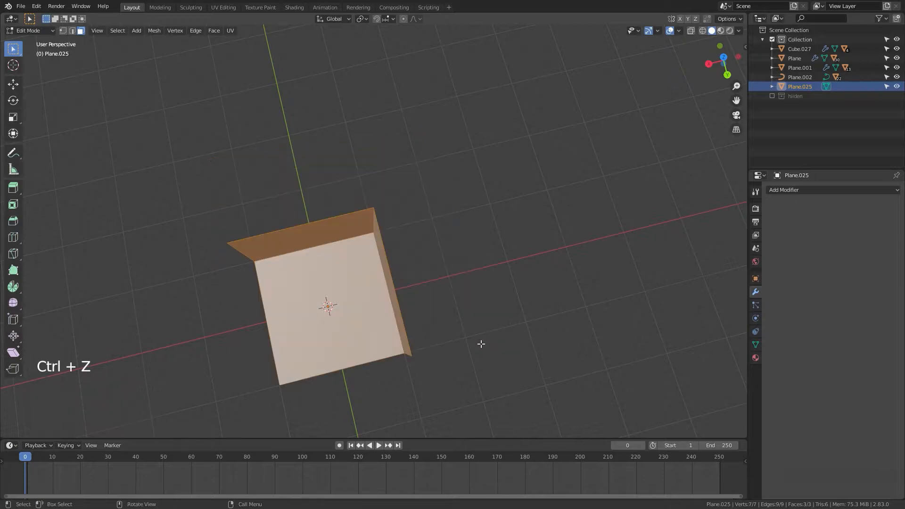
Step: Extrude the faces along their normals with even thickness to give the floor and walls a thin thickness
{"action": "key", "text": "alt+e"}
{"action": "left_click", "coordinate": [480, 344]}
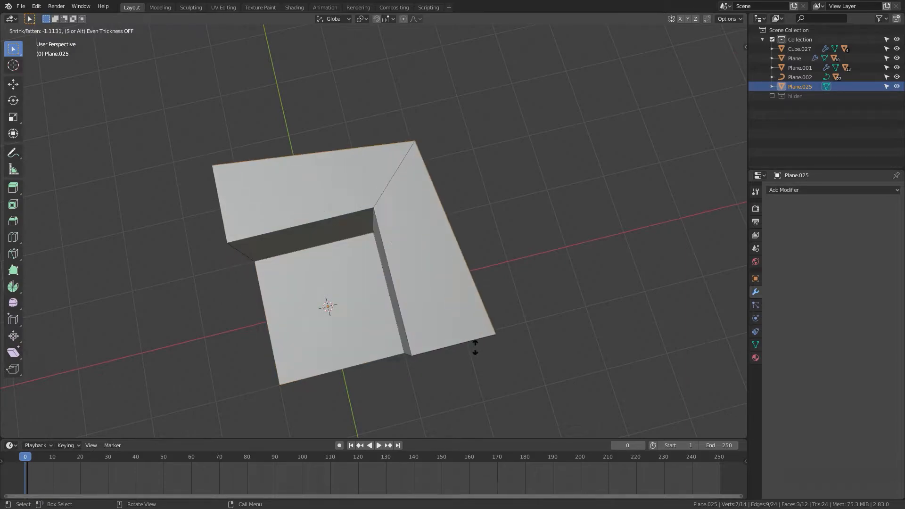
{"action": "key", "text": "s"}
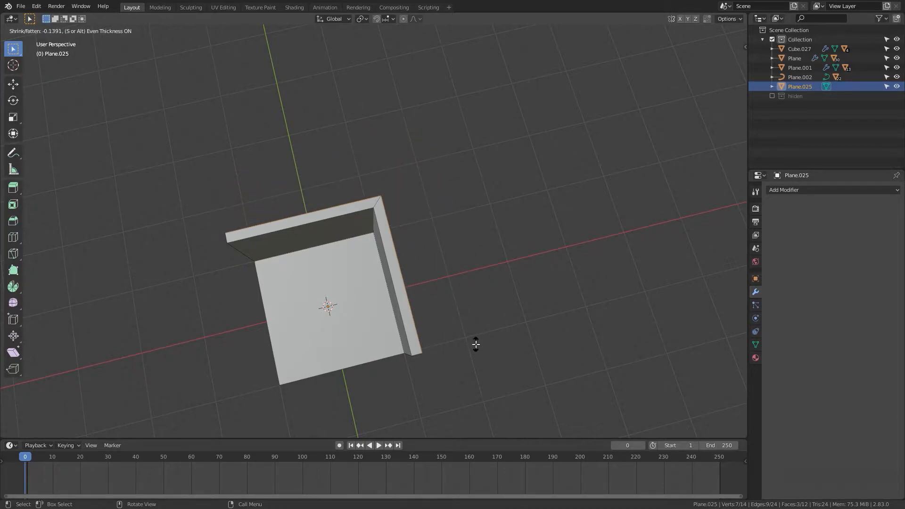
{"action": "middle_click_drag", "start_coordinate": [476, 344], "coordinate": [493, 362]}
Step: Add a loop cut with two cuts running horizontally around the walls
{"action": "key", "text": "Tab"}
{"action": "scroll", "coordinate": [497, 346], "scroll_direction": "up", "scroll_amount": 4}
{"action": "key", "text": "Tab"}
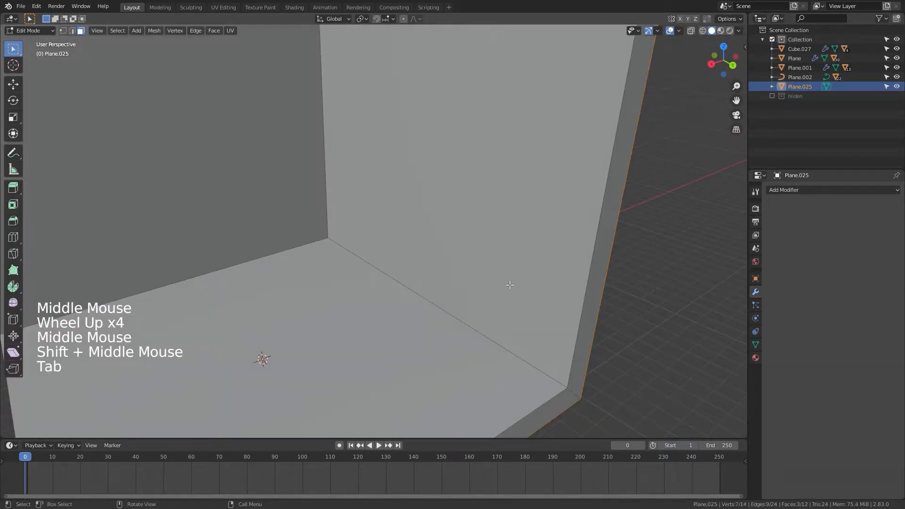
{"action": "middle_click_drag", "start_coordinate": [509, 285], "coordinate": [494, 339], "text": "shift"}
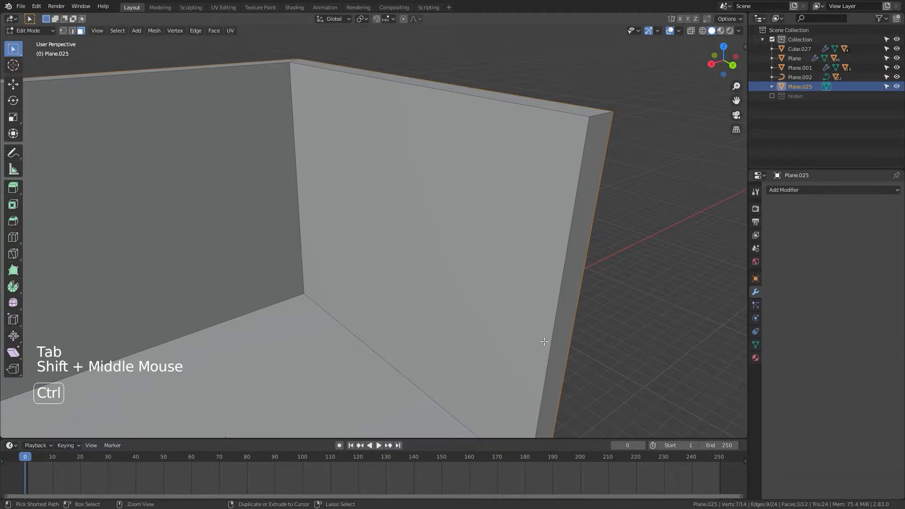
{"action": "key", "text": "ctrl+r"}
{"action": "scroll", "coordinate": [562, 330], "scroll_direction": "up", "scroll_amount": 1}
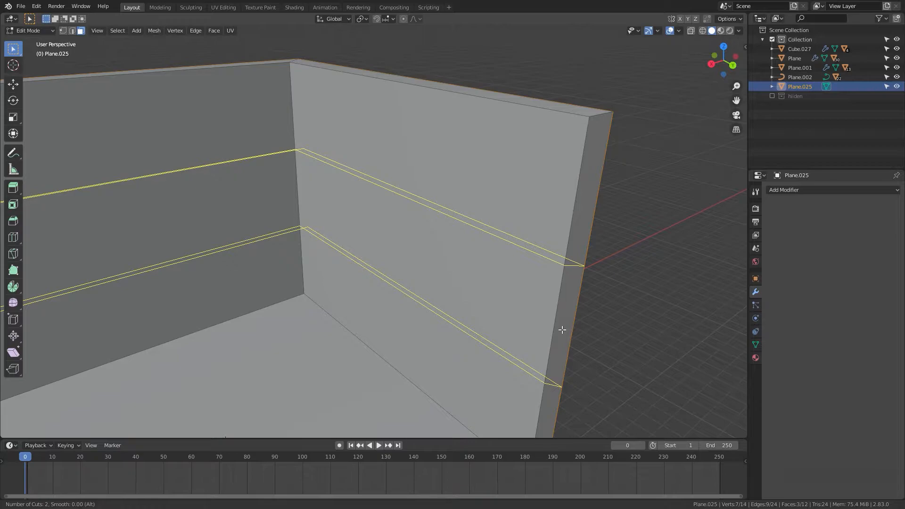
{"action": "left_click", "coordinate": [561, 330]}
{"action": "right_click", "coordinate": [562, 329]}
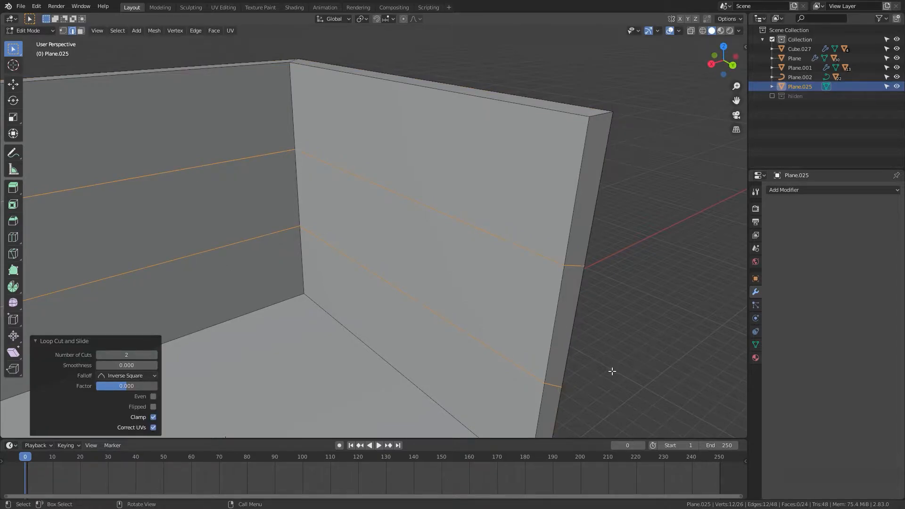
{"action": "middle_click_drag", "start_coordinate": [612, 372], "coordinate": [606, 359]}
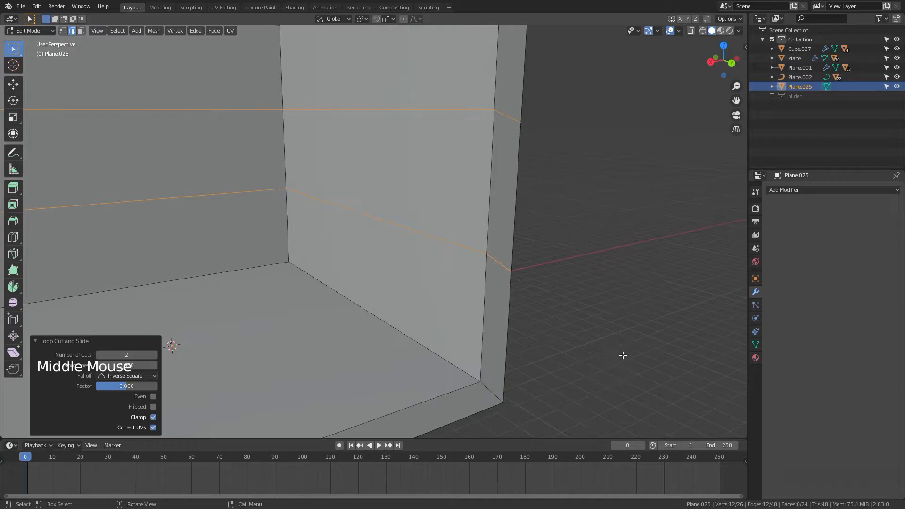
Step: Scale the two loop-cut edge rings toward each other along Z to 0.19
{"action": "key", "text": "s"}
{"action": "key", "text": "z"}
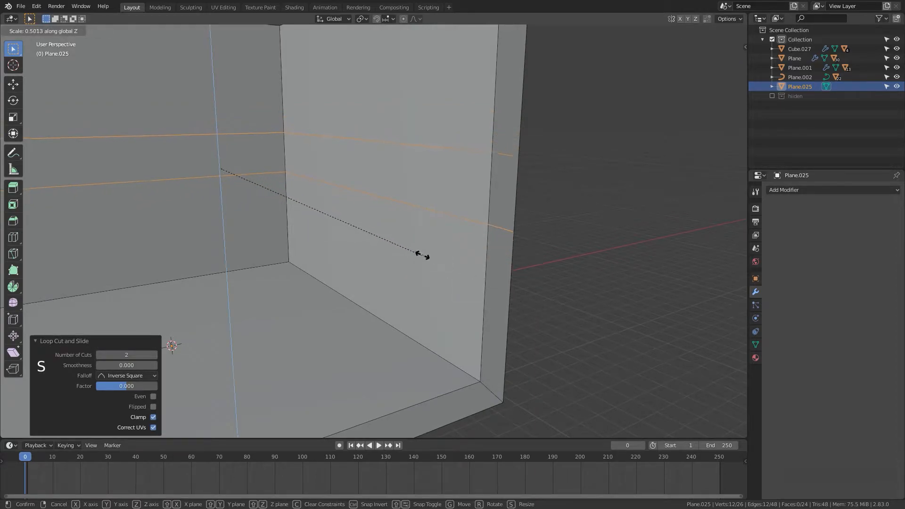
{"action": "left_click", "coordinate": [300, 200]}
{"action": "middle_click_drag", "start_coordinate": [299, 199], "coordinate": [283, 227], "text": "shift"}
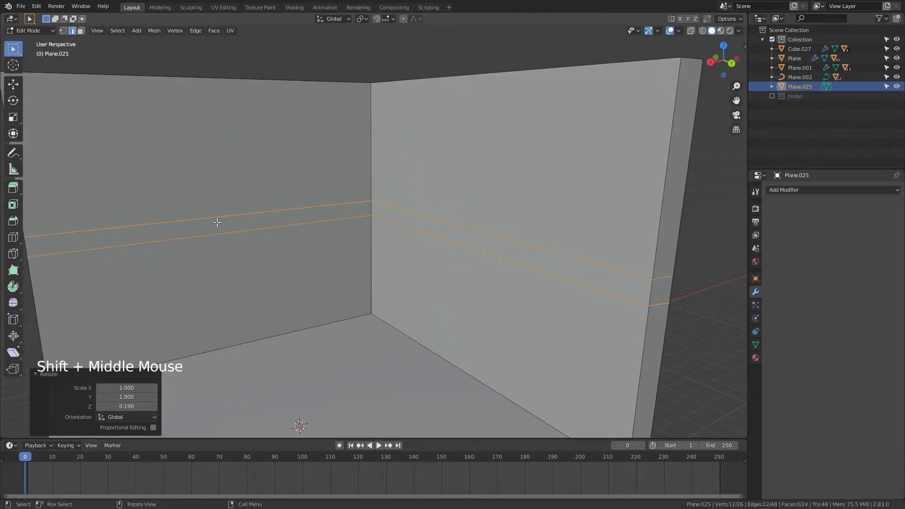
{"action": "scroll", "coordinate": [264, 249], "scroll_direction": "down", "scroll_amount": 3}
{"action": "middle_click_drag", "start_coordinate": [285, 252], "coordinate": [306, 255]}
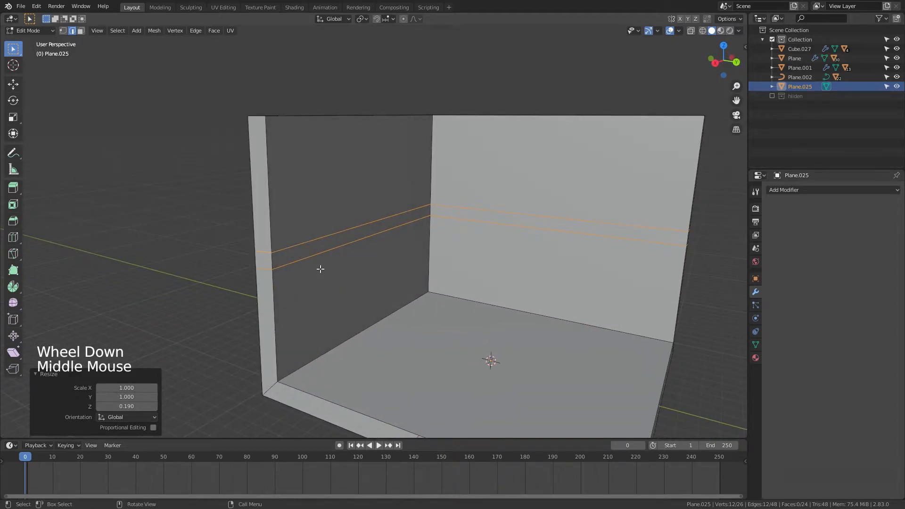
Step: In edge select mode, select the loop-cut edges across the wall ends and dissolve them
{"action": "key", "text": "2"}
{"action": "left_click", "coordinate": [336, 233]}
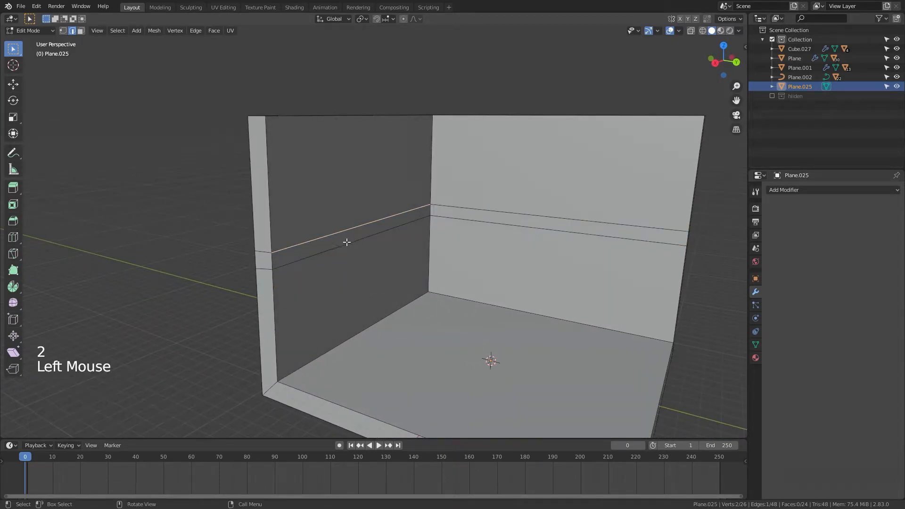
{"action": "left_click", "coordinate": [346, 242], "text": "shift"}
{"action": "middle_click_drag", "start_coordinate": [347, 243], "coordinate": [385, 281]}
{"action": "left_click", "coordinate": [361, 283], "text": "shift"}
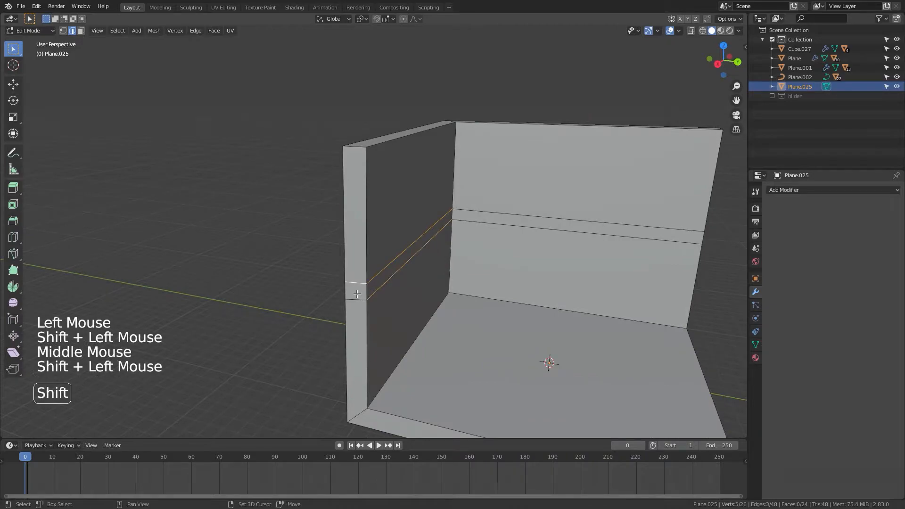
{"action": "middle_click_drag", "start_coordinate": [426, 303], "coordinate": [436, 333]}
{"action": "left_click", "coordinate": [448, 236], "text": "shift"}
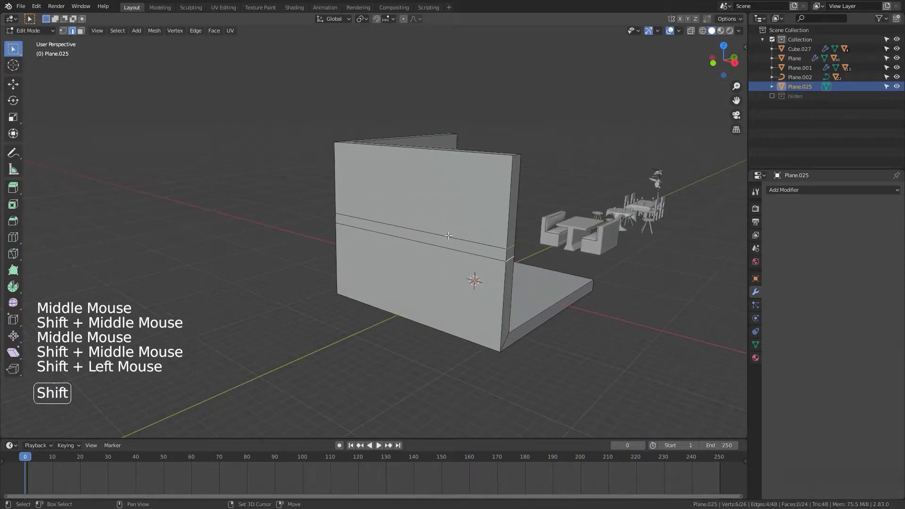
{"action": "left_click", "coordinate": [442, 247], "text": "shift"}
{"action": "middle_click_drag", "start_coordinate": [420, 260], "coordinate": [457, 283]}
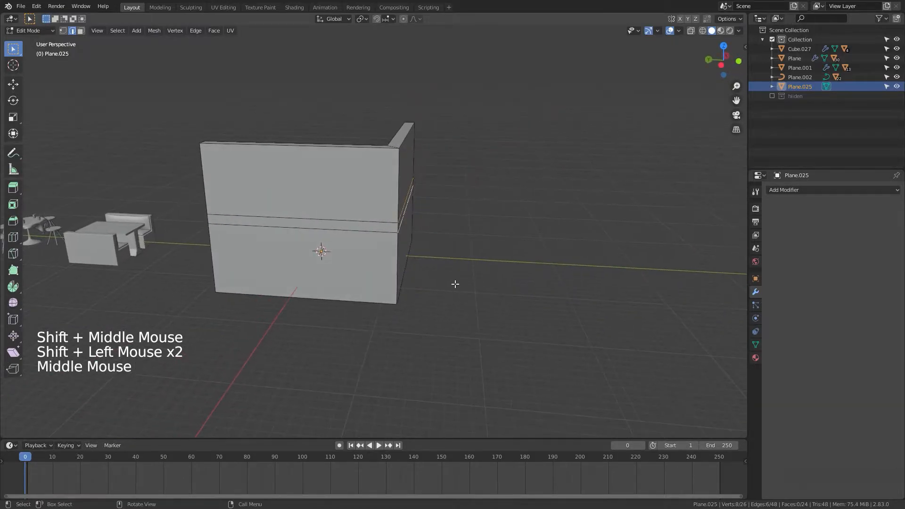
{"action": "left_click", "coordinate": [340, 225], "text": "shift"}
{"action": "left_click", "coordinate": [335, 231], "text": "shift"}
{"action": "middle_click_drag", "start_coordinate": [370, 268], "coordinate": [414, 270]}
{"action": "left_click", "coordinate": [412, 273], "text": "shift"}
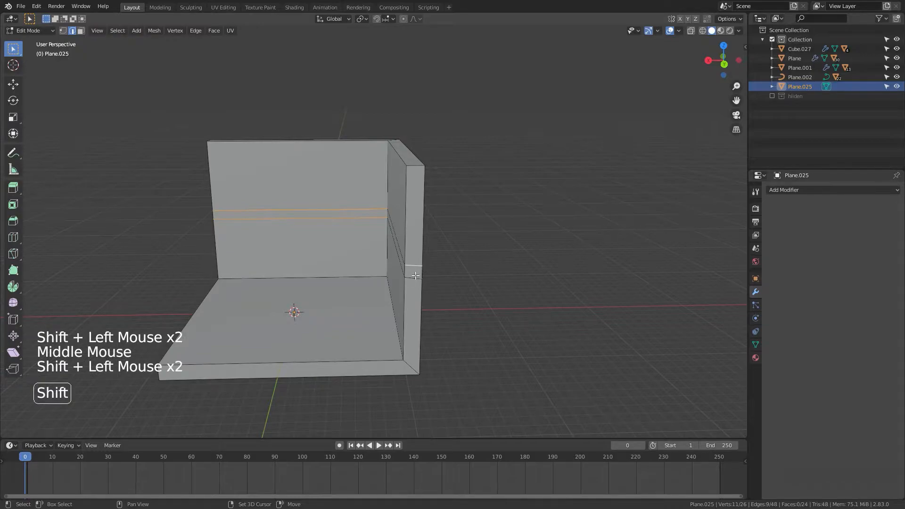
{"action": "left_click", "coordinate": [415, 277], "text": "shift"}
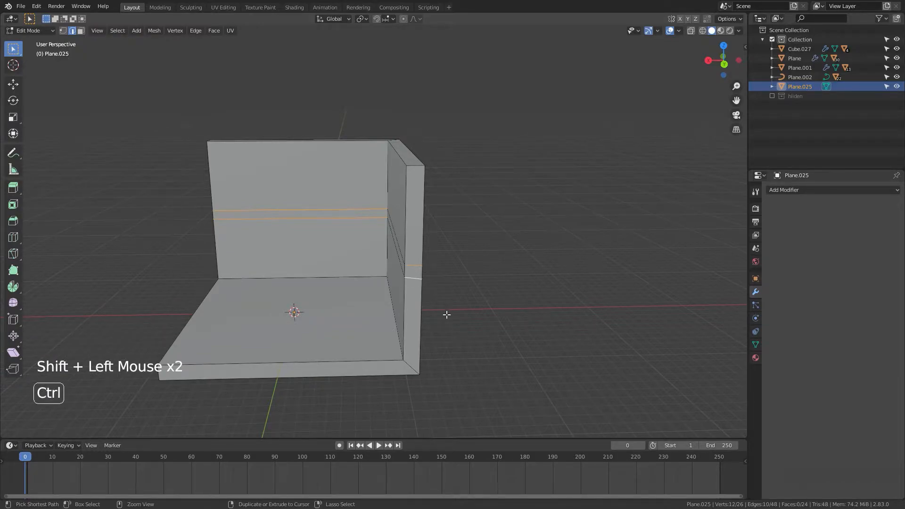
{"action": "key", "text": "ctrl+x"}
Step: In face select mode, select the strip between the cuts and extrude it about 0.72 m along X into a ledge
{"action": "scroll", "coordinate": [447, 315], "scroll_direction": "up", "scroll_amount": 1}
{"action": "scroll", "coordinate": [447, 314], "scroll_direction": "down", "scroll_amount": 2}
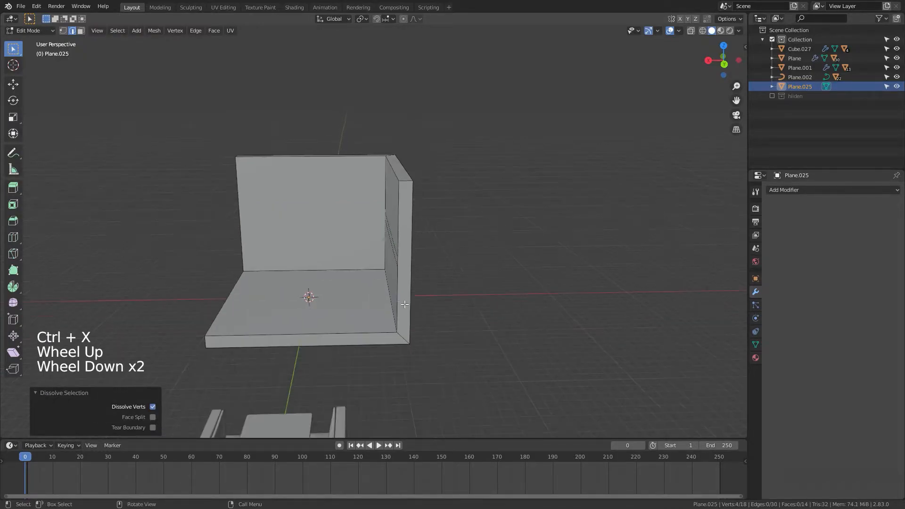
{"action": "middle_click_drag", "start_coordinate": [446, 314], "coordinate": [464, 211]}
{"action": "key", "text": "3"}
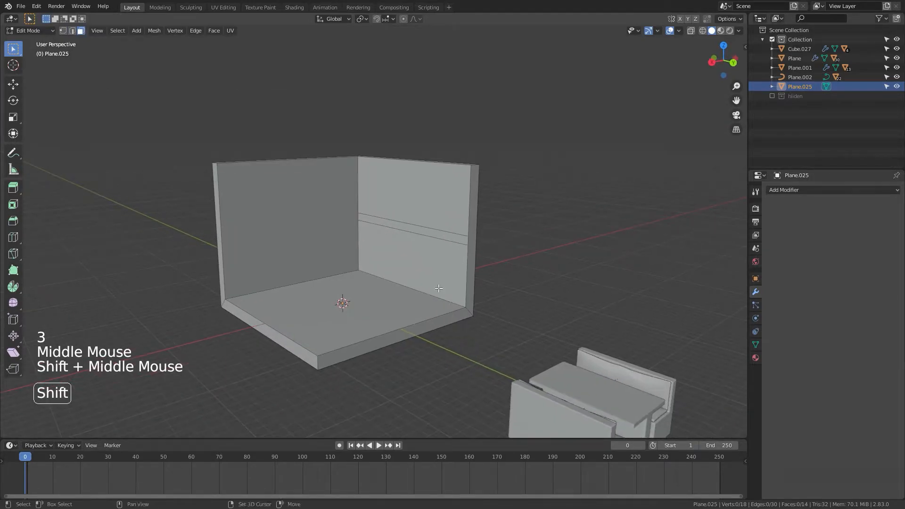
{"action": "scroll", "coordinate": [464, 211], "scroll_direction": "up", "scroll_amount": 6}
{"action": "left_click", "coordinate": [464, 211]}
{"action": "scroll", "coordinate": [466, 280], "scroll_direction": "down", "scroll_amount": 3}
{"action": "middle_click_drag", "start_coordinate": [467, 281], "coordinate": [445, 301]}
{"action": "key", "text": "e"}
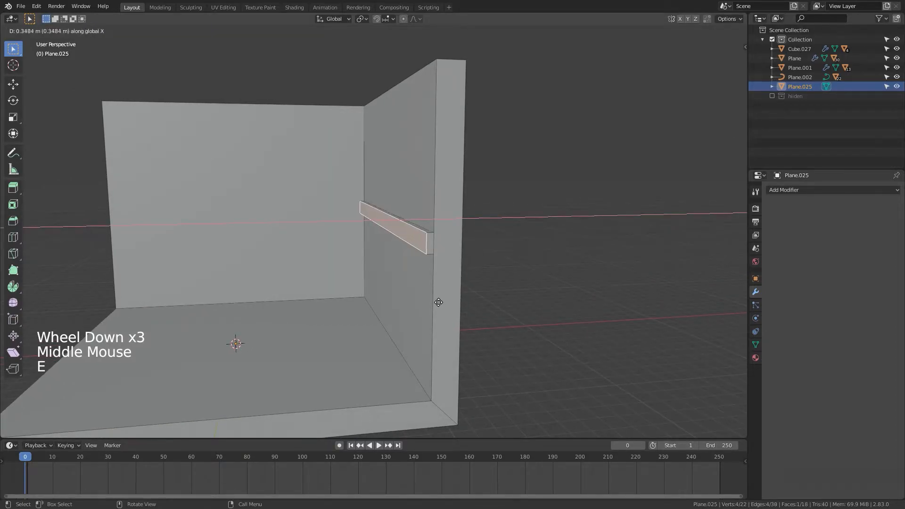
{"action": "left_click", "coordinate": [426, 311]}
Step: Move the extruded ledge about 0.08 m along X and leave Edit Mode
{"action": "scroll", "coordinate": [420, 319], "scroll_direction": "down", "scroll_amount": 2}
{"action": "mouse_move", "coordinate": [420, 319]}
{"action": "middle_mouse_down"}
{"action": "mouse_move", "coordinate": [494, 335]}
{"action": "mouse_move", "coordinate": [432, 328]}
{"action": "middle_mouse_up"}
{"action": "key", "text": "g"}
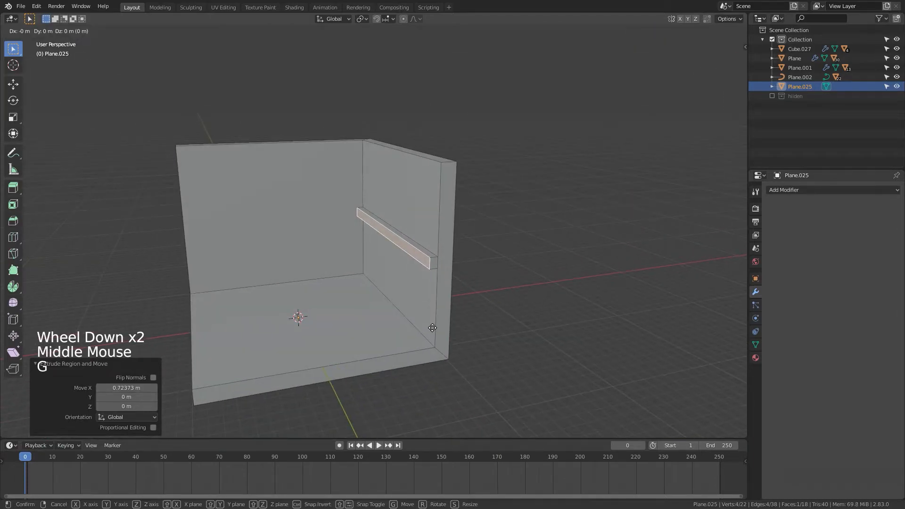
{"action": "key", "text": "x"}
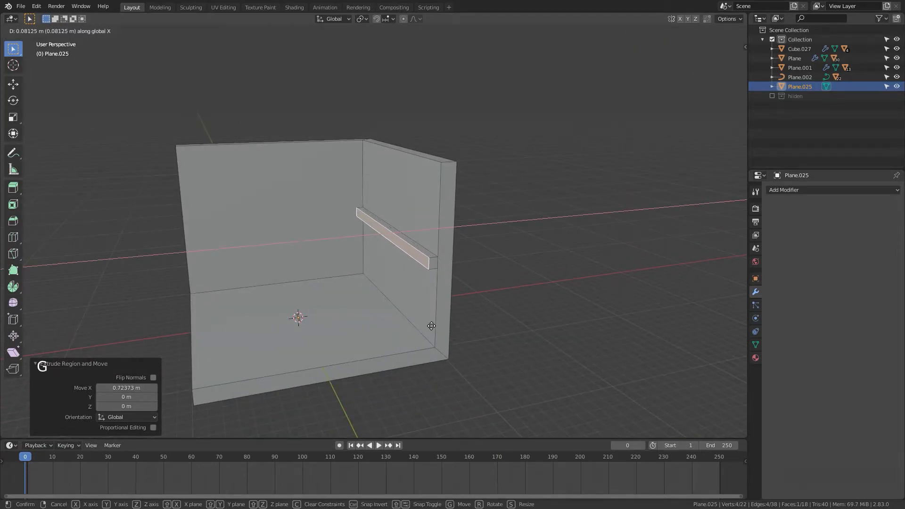
{"action": "left_click", "coordinate": [431, 328]}
{"action": "key", "text": "Tab"}
Step: Orbit and zoom around the room to inspect the walls and ledge from several angles
{"action": "scroll", "coordinate": [438, 337], "scroll_direction": "down", "scroll_amount": 2}
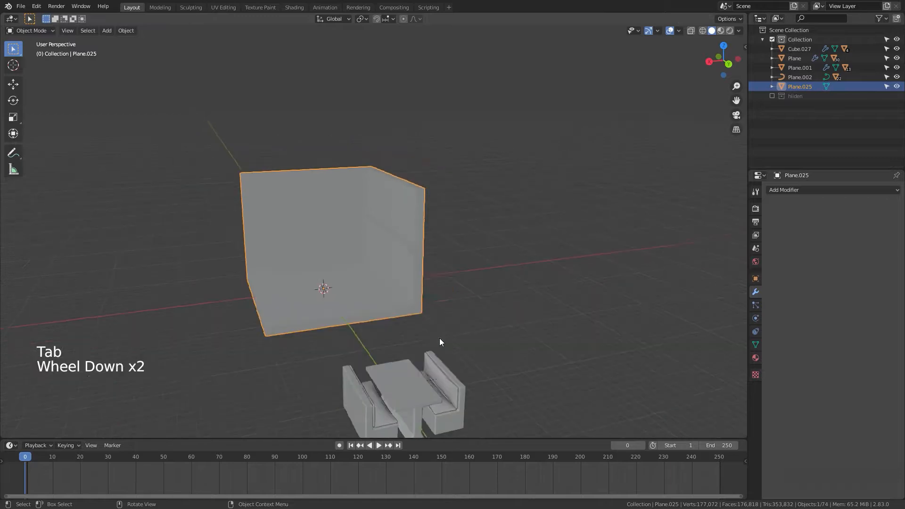
{"action": "middle_click_drag", "start_coordinate": [439, 337], "coordinate": [385, 301]}
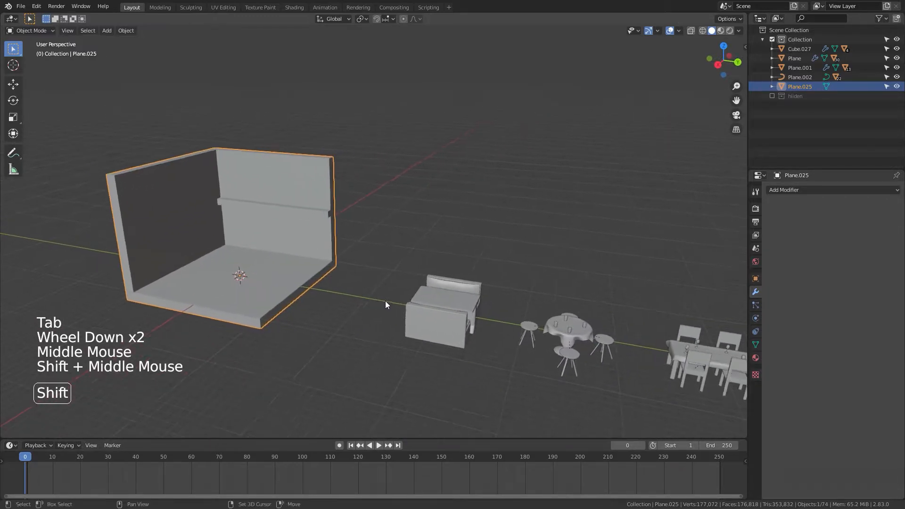
{"action": "scroll", "coordinate": [466, 321], "scroll_direction": "down", "scroll_amount": 1}
{"action": "scroll", "coordinate": [467, 322], "scroll_direction": "down", "scroll_amount": 1}
{"action": "middle_click_drag", "start_coordinate": [467, 321], "coordinate": [410, 319], "text": "shift"}
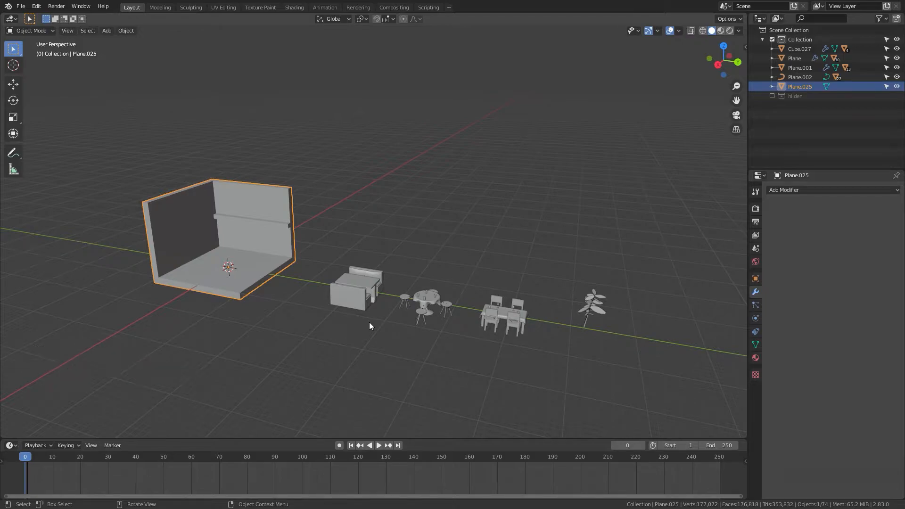
{"action": "middle_click_drag", "start_coordinate": [391, 309], "coordinate": [401, 240]}
{"action": "scroll", "coordinate": [468, 374], "scroll_direction": "up", "scroll_amount": 7}
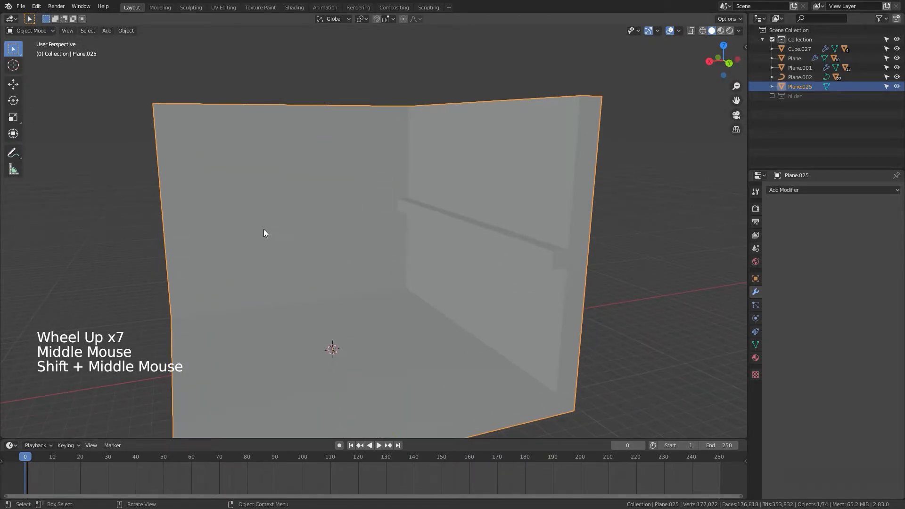
{"action": "scroll", "coordinate": [414, 349], "scroll_direction": "down", "scroll_amount": 3}
{"action": "middle_click_drag", "start_coordinate": [414, 349], "coordinate": [340, 330]}
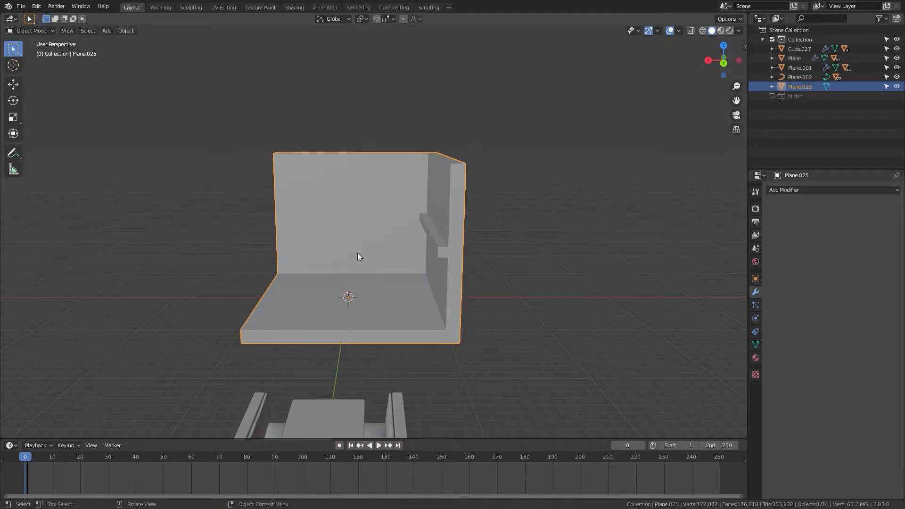
Step: Place the 3D cursor on the back wall and add a 2 m cube there
{"action": "right_click", "coordinate": [386, 212], "text": "shift"}
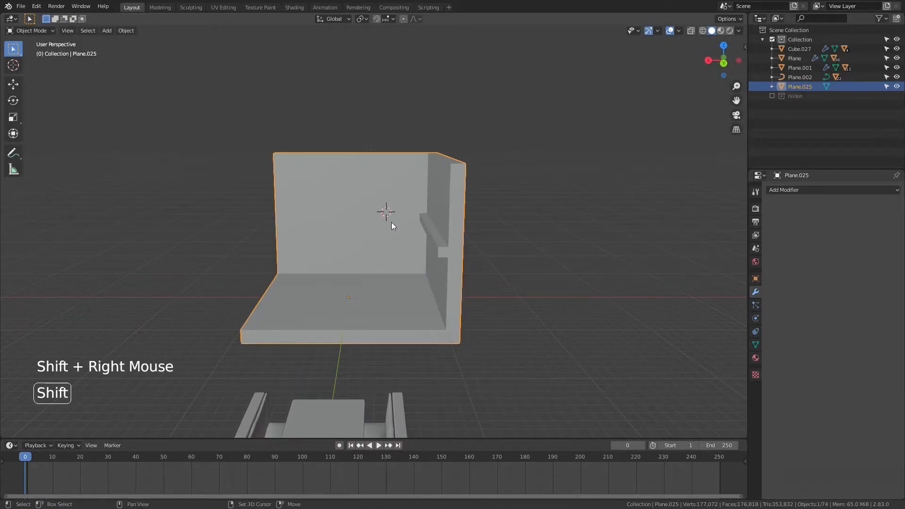
{"action": "middle_click_drag", "start_coordinate": [389, 239], "coordinate": [392, 259], "text": "shift"}
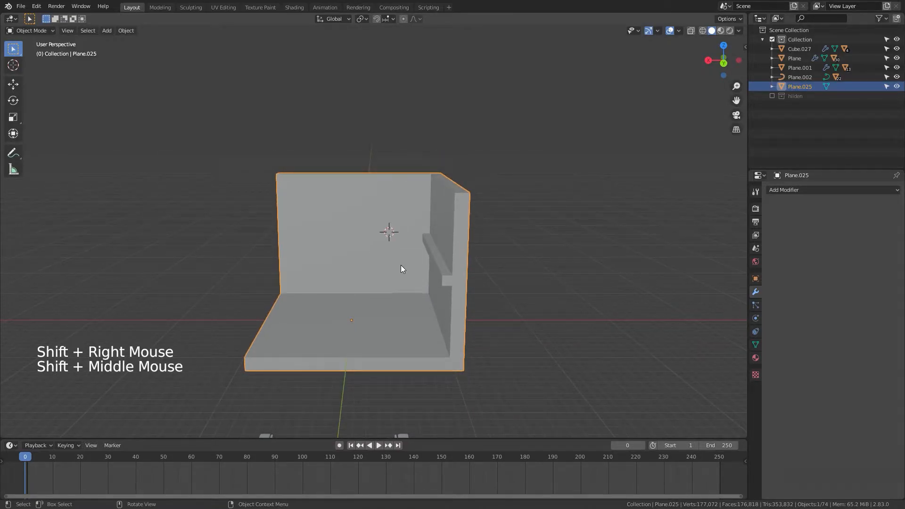
{"action": "key", "text": "shift+a"}
{"action": "left_click", "coordinate": [430, 265]}
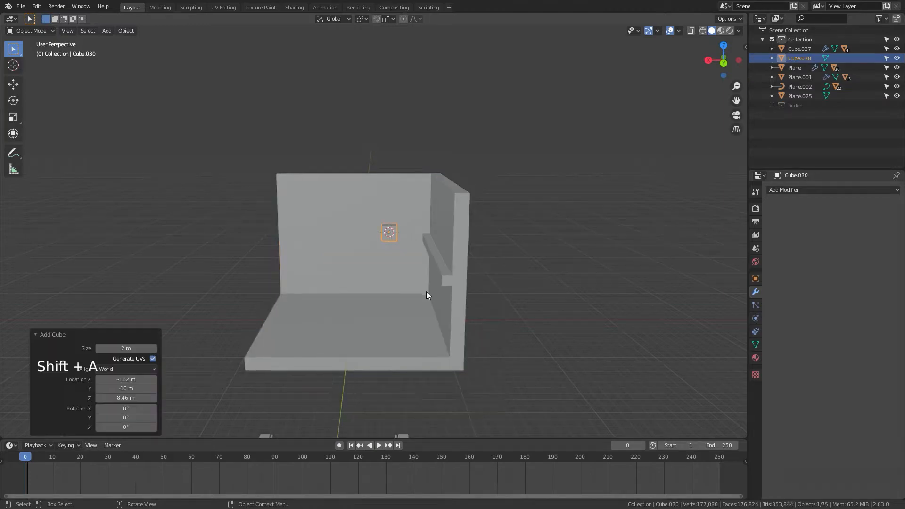
Step: Scale the new cube uniformly to about 2.983
{"action": "scroll", "coordinate": [426, 292], "scroll_direction": "up", "scroll_amount": 3}
{"action": "middle_click_drag", "start_coordinate": [442, 284], "coordinate": [439, 222]}
{"action": "scroll", "coordinate": [439, 222], "scroll_direction": "down", "scroll_amount": 1, "text": "shift"}
{"action": "key", "text": "s"}
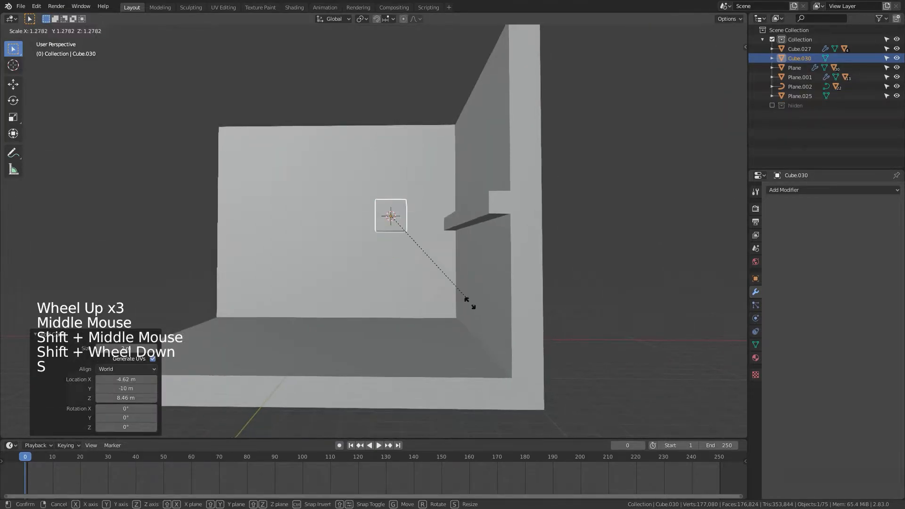
{"action": "left_click", "coordinate": [535, 424]}
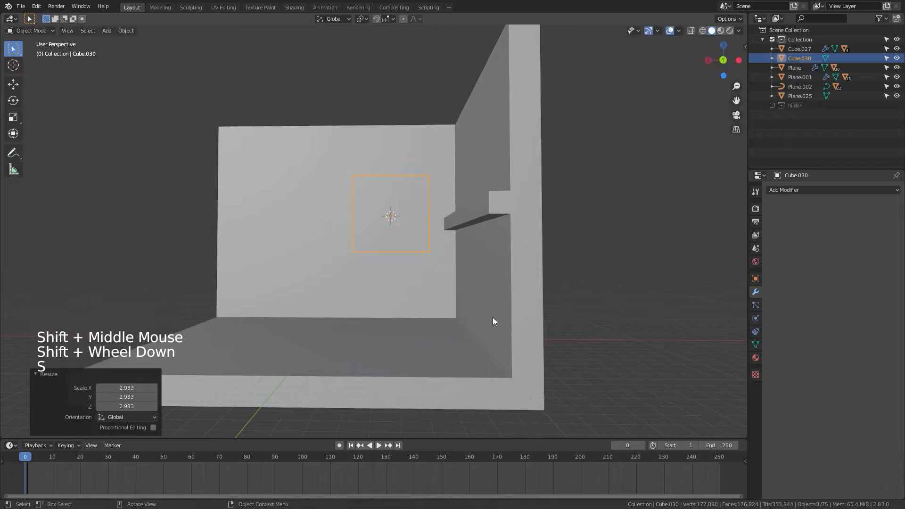
Step: Scale the cube along Z to about 1.57
{"action": "key", "text": "s"}
{"action": "key", "text": "z"}
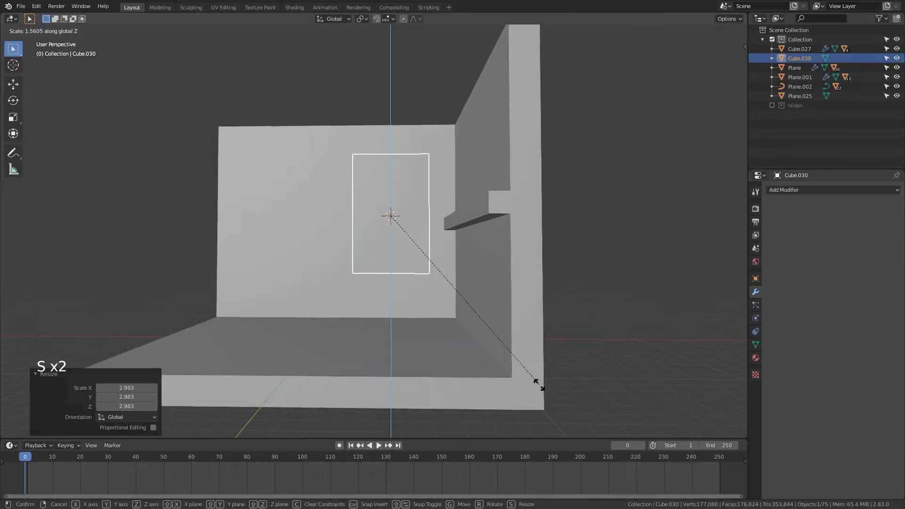
{"action": "left_click", "coordinate": [539, 385]}
{"action": "key", "text": "g"}
{"action": "key", "text": "x"}
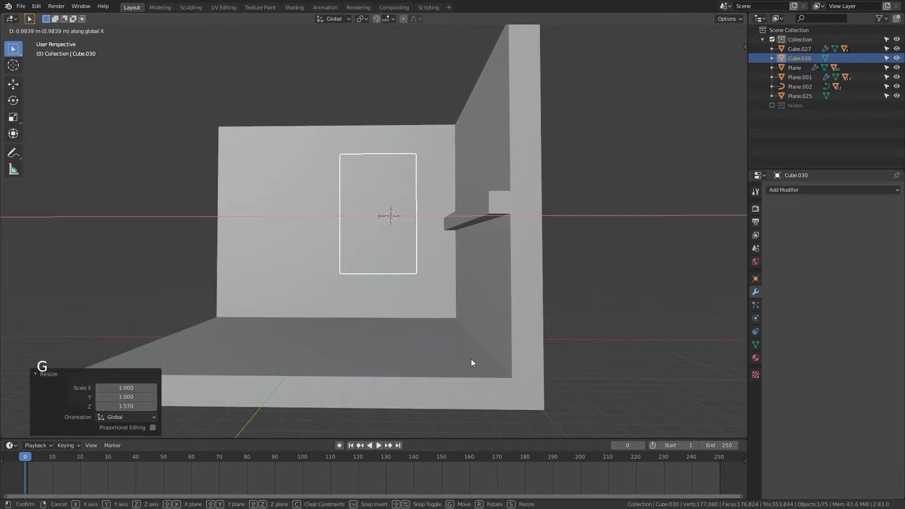
{"action": "right_click", "coordinate": [471, 358]}
Step: Move the cube up along Z by about 0.43 m
{"action": "key", "text": "g"}
{"action": "key", "text": "z"}
{"action": "left_click", "coordinate": [477, 360]}
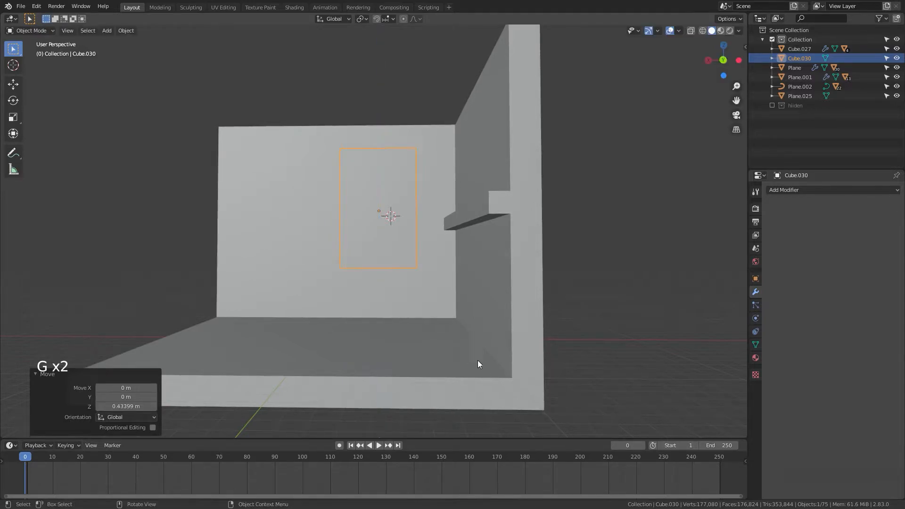
Step: In top view with wireframe shading, scale the cube along Y to about 0.296 so it becomes thin
{"action": "middle_click_drag", "start_coordinate": [478, 364], "coordinate": [463, 389]}
{"action": "scroll", "coordinate": [426, 335], "scroll_direction": "down", "scroll_amount": 4}
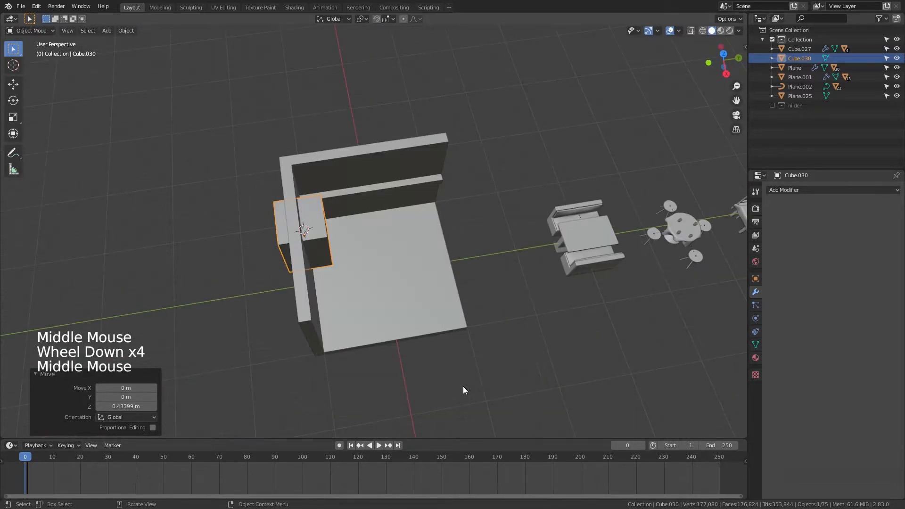
{"action": "key", "text": "KP_7"}
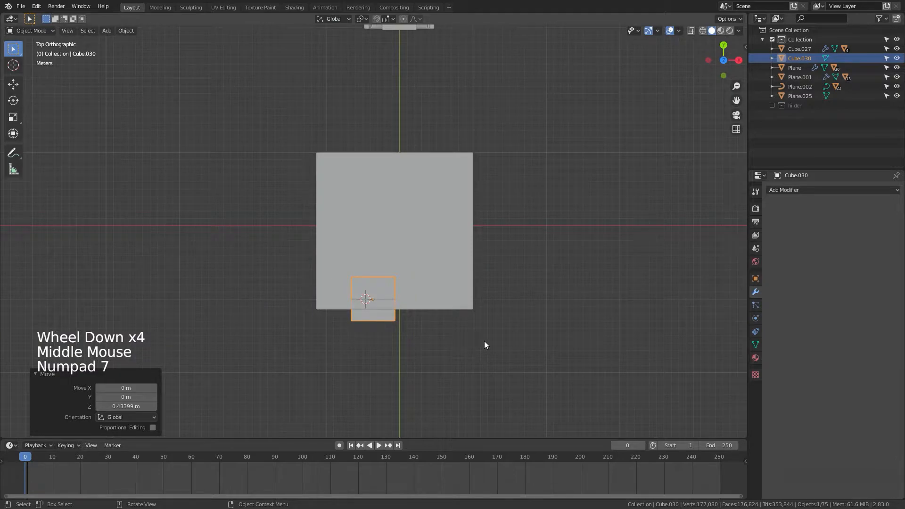
{"action": "key", "text": "z"}
{"action": "left_click", "coordinate": [392, 340]}
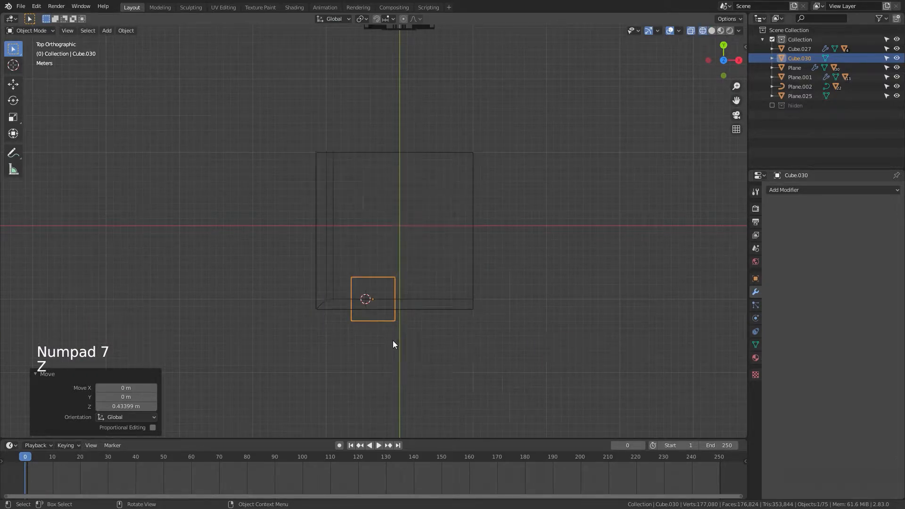
{"action": "scroll", "coordinate": [397, 344], "scroll_direction": "up", "scroll_amount": 2}
{"action": "scroll", "coordinate": [397, 344], "scroll_direction": "up", "scroll_amount": 1, "text": "shift"}
{"action": "middle_click_drag", "start_coordinate": [397, 344], "coordinate": [404, 275], "text": "shift"}
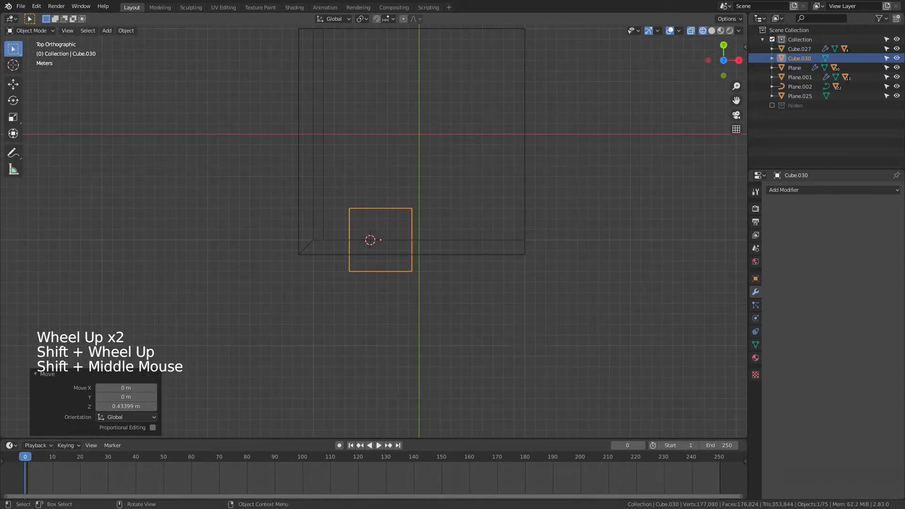
{"action": "key", "text": "s"}
{"action": "key", "text": "y"}
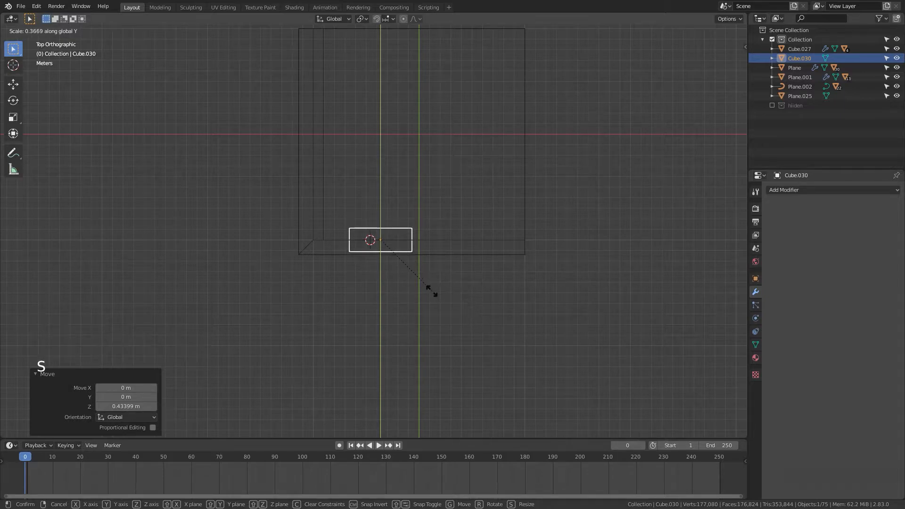
{"action": "left_click", "coordinate": [416, 287]}
Step: Move the thin cube along Y by about -0.67 m so it sits inside the wall
{"action": "scroll", "coordinate": [457, 313], "scroll_direction": "up", "scroll_amount": 1}
{"action": "scroll", "coordinate": [456, 313], "scroll_direction": "up", "scroll_amount": 3}
{"action": "middle_click_drag", "start_coordinate": [457, 313], "coordinate": [448, 288], "text": "shift"}
{"action": "scroll", "coordinate": [445, 302], "scroll_direction": "down", "scroll_amount": 1}
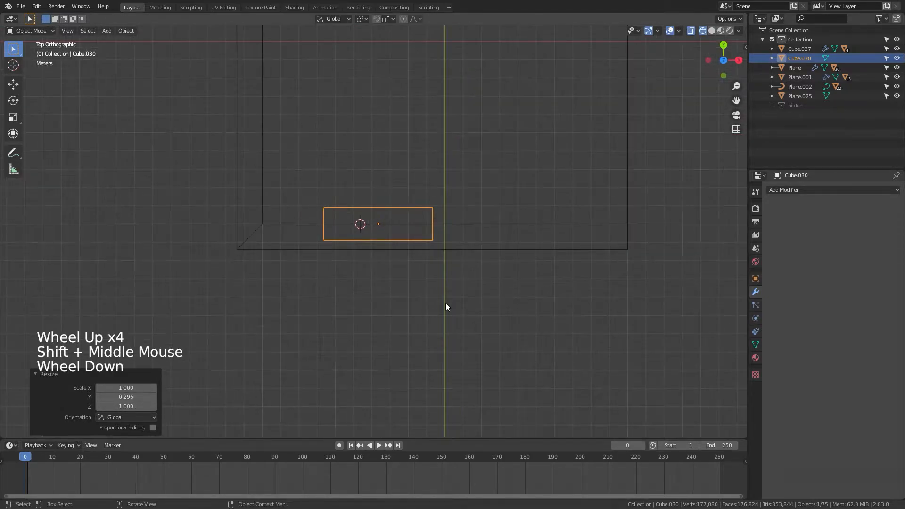
{"action": "key", "text": "g"}
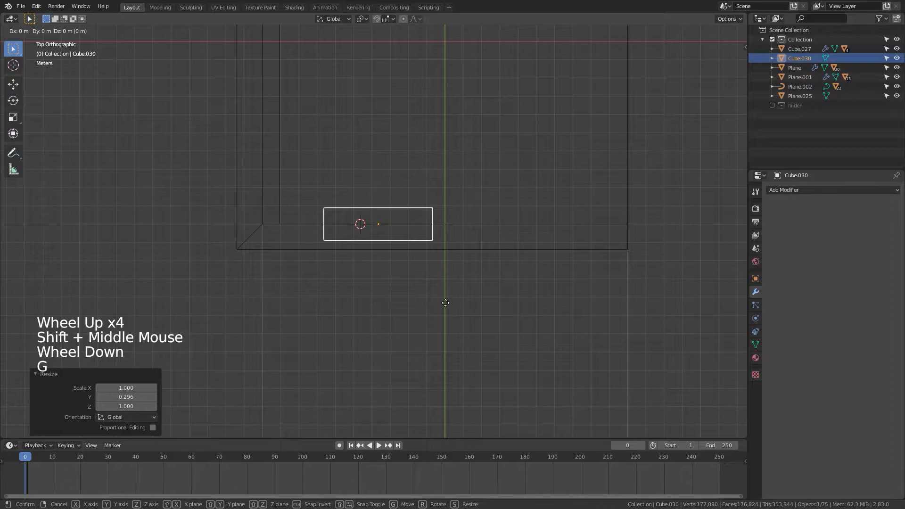
{"action": "key", "text": "y"}
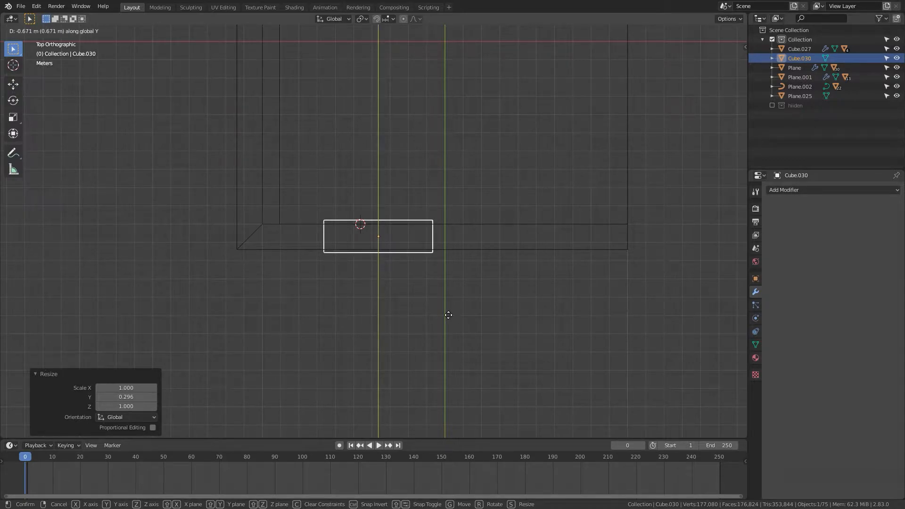
{"action": "left_click", "coordinate": [448, 314]}
Step: Switch the viewport shading back to Solid
{"action": "scroll", "coordinate": [474, 332], "scroll_direction": "down", "scroll_amount": 1}
{"action": "middle_click_drag", "start_coordinate": [474, 332], "coordinate": [340, 295]}
{"action": "key", "text": "z"}
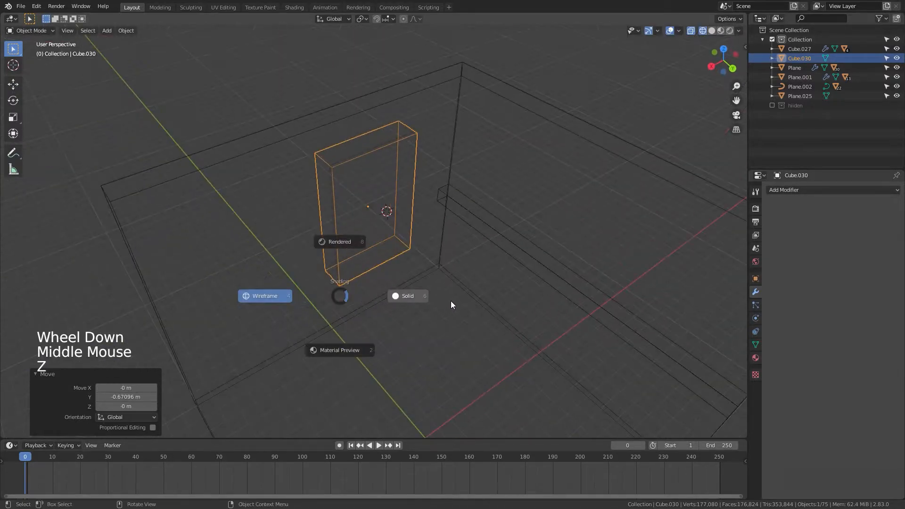
{"action": "left_click", "coordinate": [451, 301]}
Step: Duplicate the thin cube along X by about 7.63 m to make a second window block
{"action": "scroll", "coordinate": [471, 336], "scroll_direction": "down", "scroll_amount": 1}
{"action": "mouse_move", "coordinate": [471, 337]}
{"action": "middle_mouse_down"}
{"action": "mouse_move", "coordinate": [438, 304]}
{"action": "mouse_move", "coordinate": [465, 296]}
{"action": "mouse_move", "coordinate": [422, 289]}
{"action": "mouse_move", "coordinate": [442, 307]}
{"action": "mouse_move", "coordinate": [414, 309]}
{"action": "mouse_move", "coordinate": [438, 311]}
{"action": "mouse_move", "coordinate": [431, 295]}
{"action": "middle_mouse_up"}
{"action": "key", "text": "shift+d"}
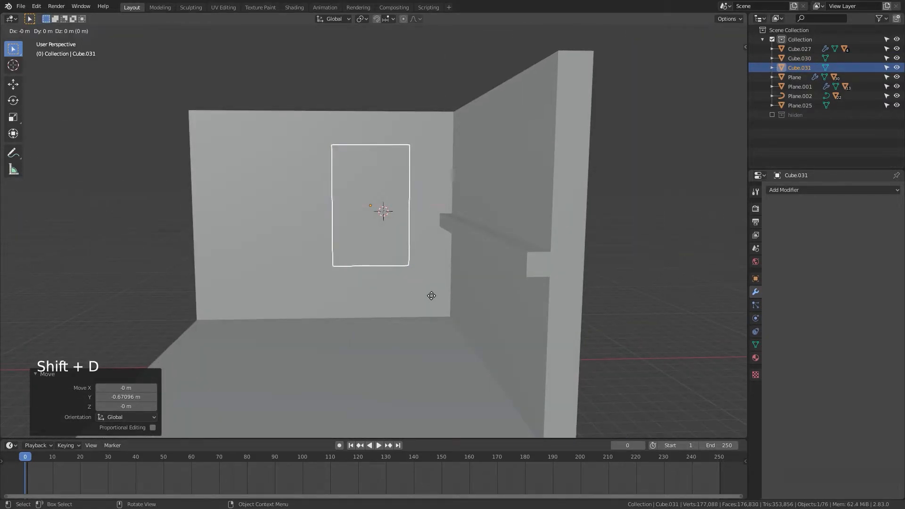
{"action": "key", "text": "x"}
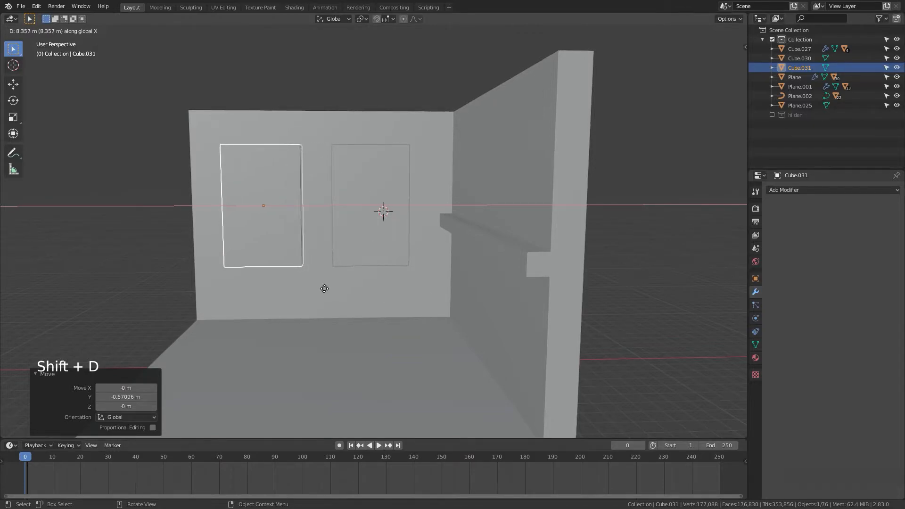
{"action": "left_click", "coordinate": [335, 288]}
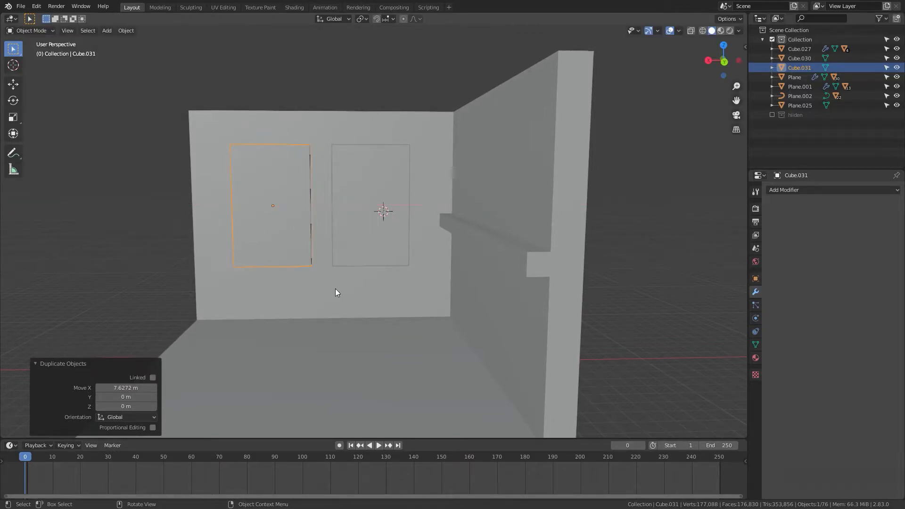
Step: Select both window blocks and raise them along Z by about 0.67 m
{"action": "left_click", "coordinate": [376, 243], "text": "shift"}
{"action": "key", "text": "g"}
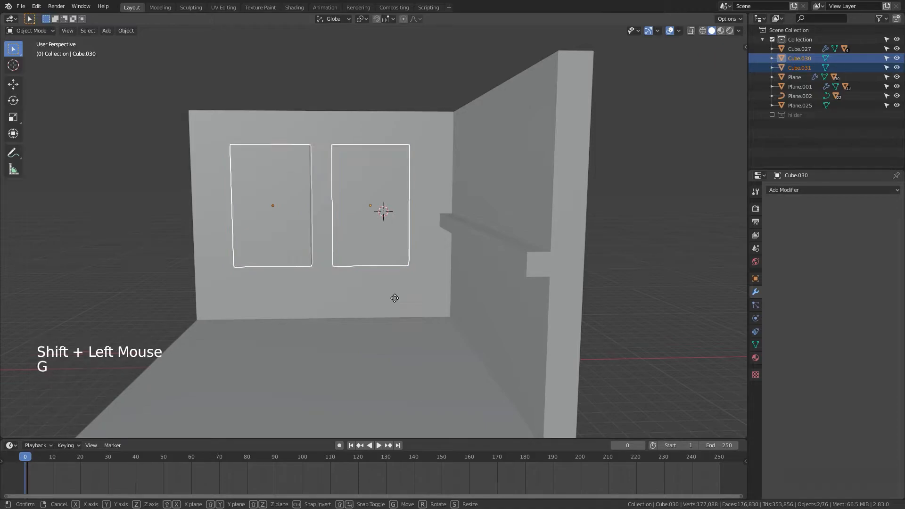
{"action": "key", "text": "z"}
{"action": "left_click", "coordinate": [396, 293]}
Step: Duplicate both window blocks along Y by about -13 m, placing the copies outside the room
{"action": "scroll", "coordinate": [395, 293], "scroll_direction": "down", "scroll_amount": 2}
{"action": "middle_click_drag", "start_coordinate": [396, 293], "coordinate": [467, 348]}
{"action": "key", "text": "shift"}
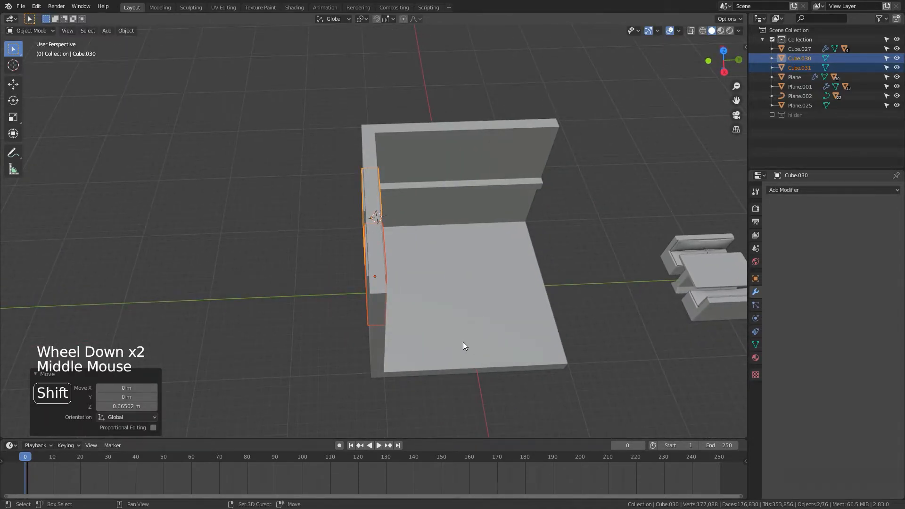
{"action": "key", "text": "shift+d"}
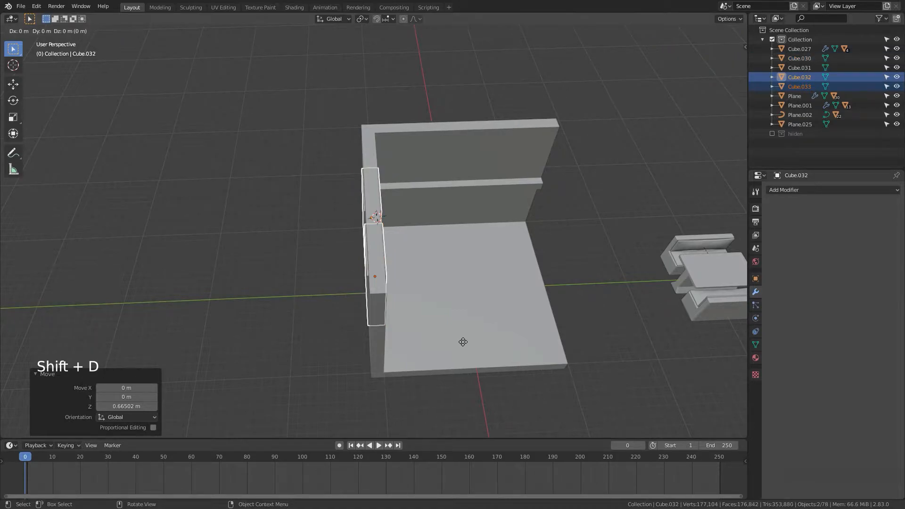
{"action": "key", "text": "y"}
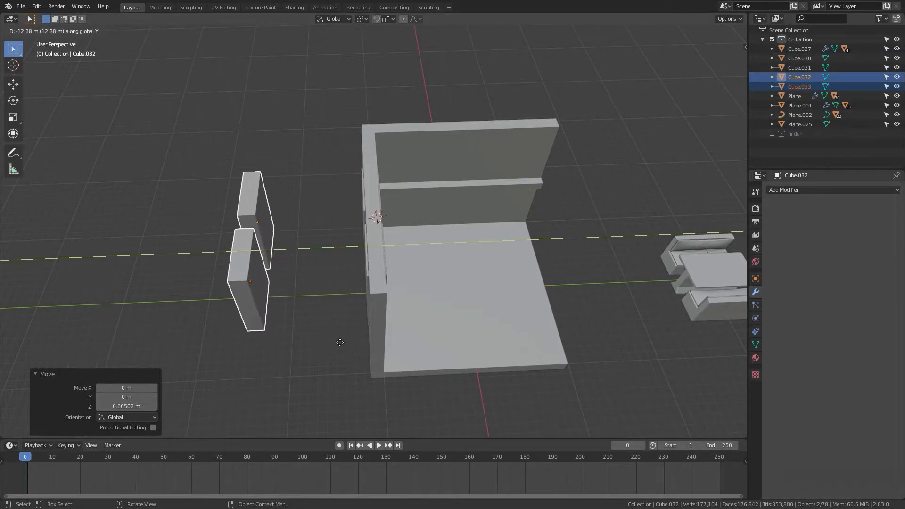
{"action": "left_click", "coordinate": [334, 348]}
{"action": "left_click", "coordinate": [310, 316]}
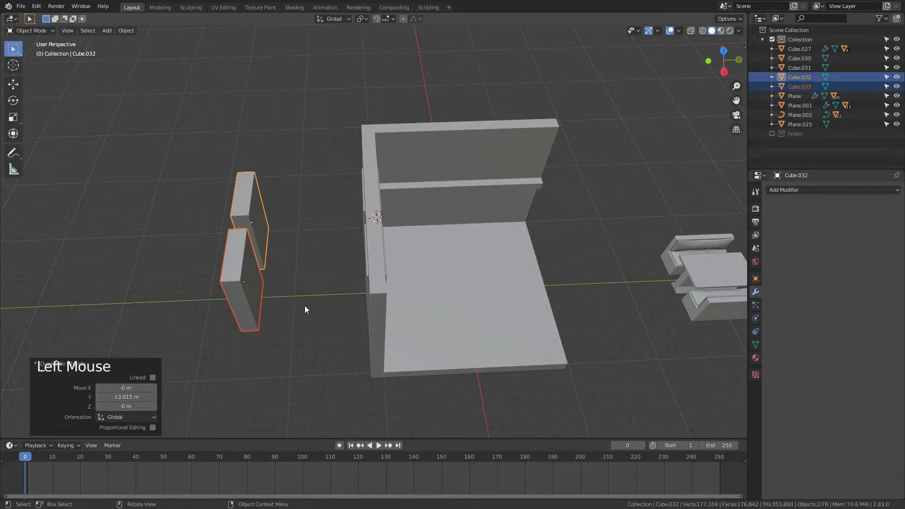
Step: Select both window blocks and the wall, and cut the blocks out of the wall with Bool Tool's Auto Boolean Difference
{"action": "middle_click_drag", "start_coordinate": [299, 307], "coordinate": [283, 284]}
{"action": "middle_click_drag", "start_coordinate": [403, 330], "coordinate": [318, 317]}
{"action": "scroll", "coordinate": [342, 273], "scroll_direction": "down", "scroll_amount": 1}
{"action": "scroll", "coordinate": [341, 273], "scroll_direction": "up", "scroll_amount": 3}
{"action": "scroll", "coordinate": [339, 269], "scroll_direction": "down", "scroll_amount": 1}
{"action": "scroll", "coordinate": [335, 261], "scroll_direction": "up", "scroll_amount": 1}
{"action": "middle_click_drag", "start_coordinate": [334, 258], "coordinate": [395, 217]}
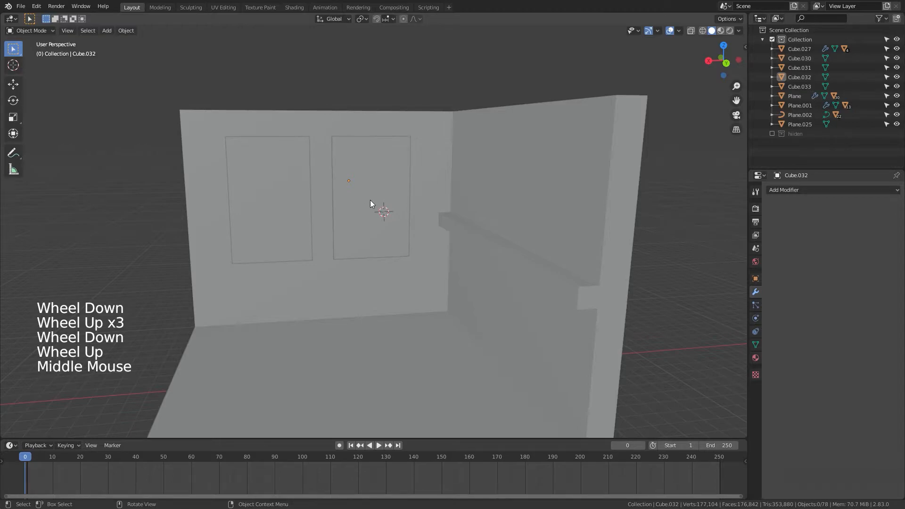
{"action": "scroll", "coordinate": [330, 278], "scroll_direction": "up", "scroll_amount": 1}
{"action": "middle_click_drag", "start_coordinate": [333, 281], "coordinate": [370, 298]}
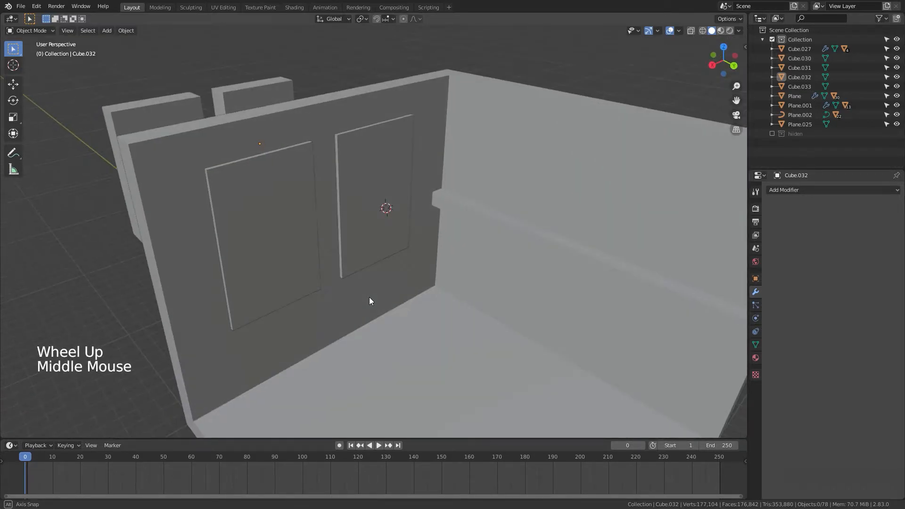
{"action": "scroll", "coordinate": [368, 297], "scroll_direction": "down", "scroll_amount": 1}
{"action": "left_click", "coordinate": [358, 298]}
{"action": "left_click", "coordinate": [370, 214]}
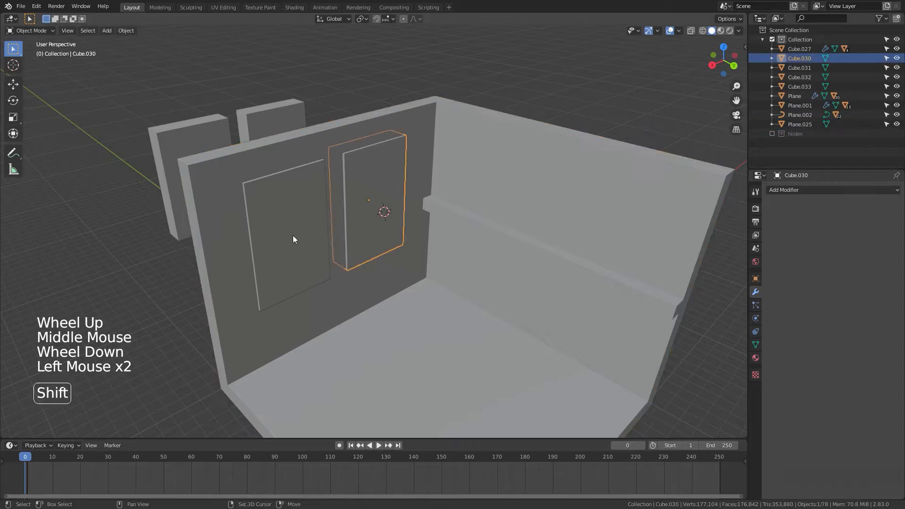
{"action": "left_click", "coordinate": [289, 237], "text": "shift"}
{"action": "left_click", "coordinate": [341, 305], "text": "shift"}
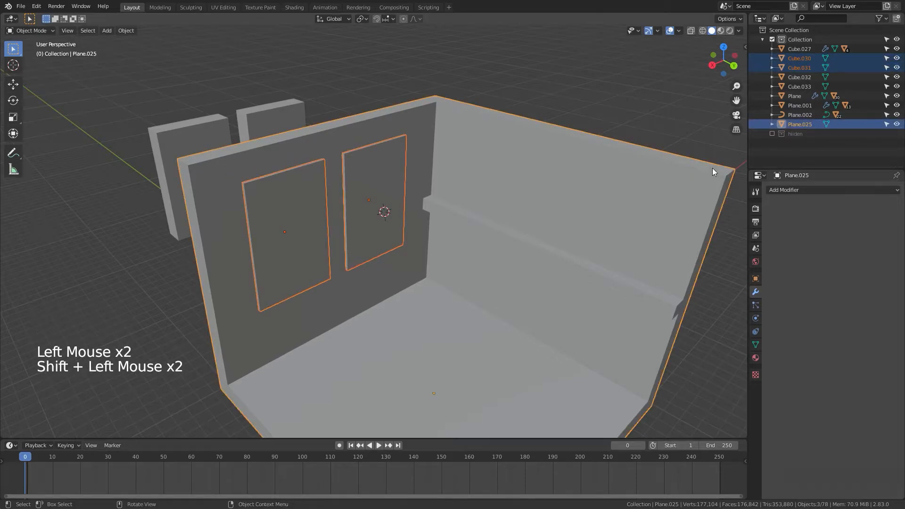
{"action": "left_click", "coordinate": [742, 53]}
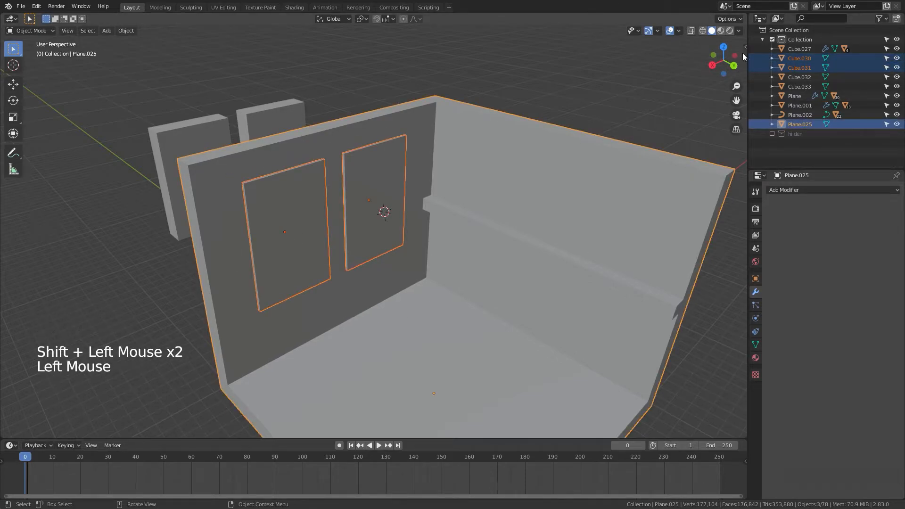
{"action": "left_click", "coordinate": [741, 101]}
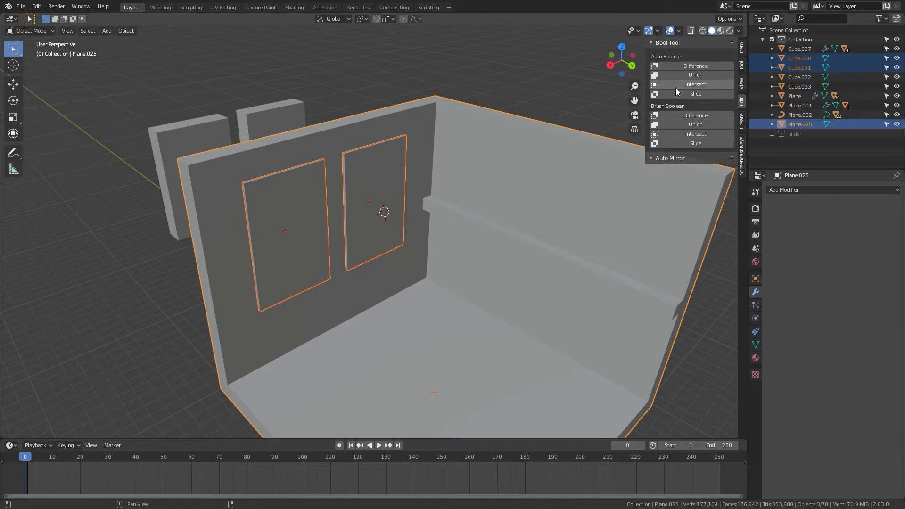
{"action": "left_click", "coordinate": [706, 67]}
Step: Orbit and zoom around the room to examine the two window openings
{"action": "scroll", "coordinate": [612, 269], "scroll_direction": "down", "scroll_amount": 4}
{"action": "middle_click_drag", "start_coordinate": [612, 268], "coordinate": [581, 270]}
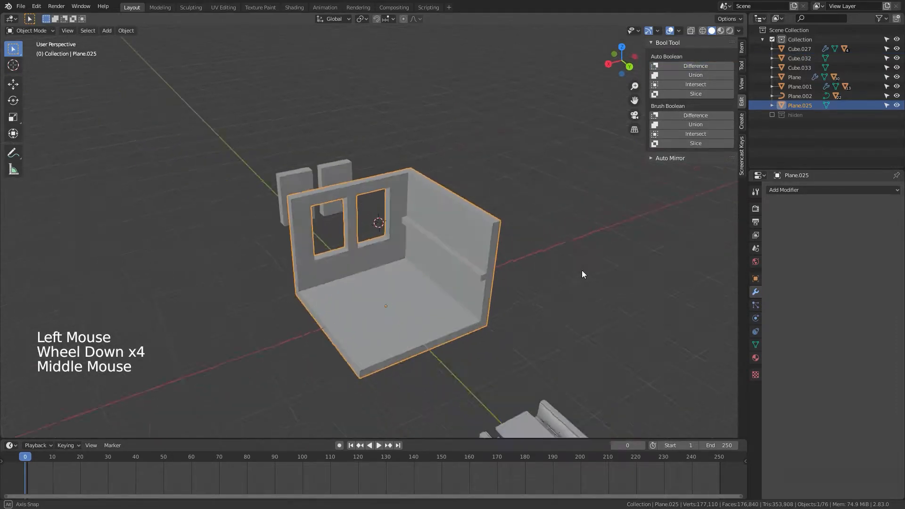
{"action": "left_click", "coordinate": [556, 280]}
{"action": "scroll", "coordinate": [499, 290], "scroll_direction": "up", "scroll_amount": 6}
{"action": "middle_click_drag", "start_coordinate": [499, 290], "coordinate": [473, 272]}
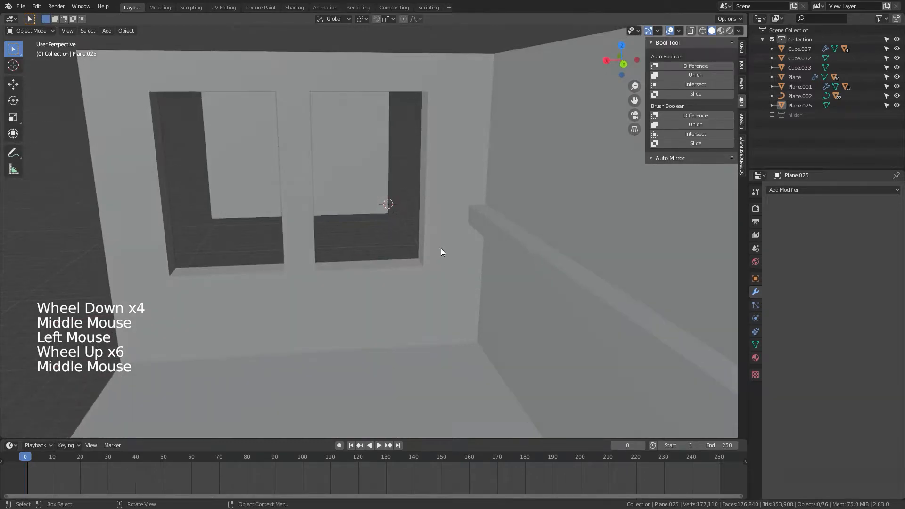
{"action": "scroll", "coordinate": [295, 248], "scroll_direction": "down", "scroll_amount": 2}
{"action": "middle_click_drag", "start_coordinate": [295, 248], "coordinate": [407, 284]}
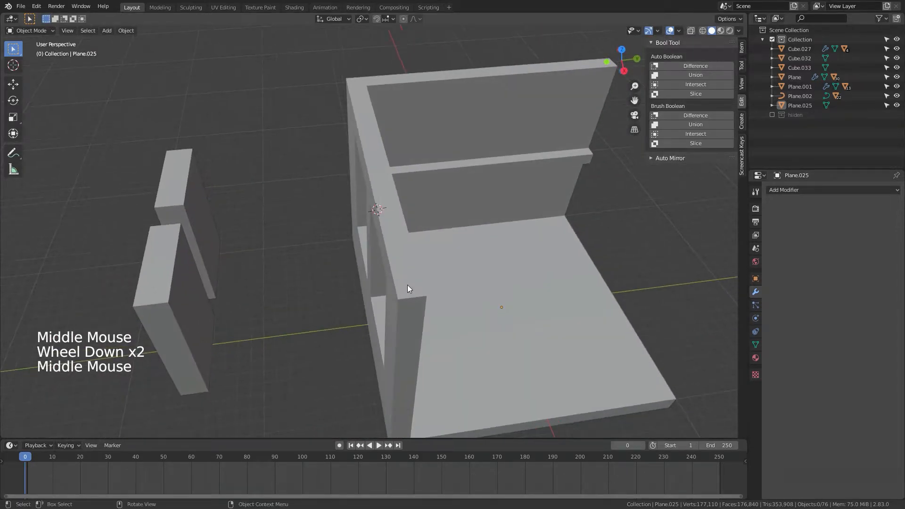
Step: Isolate one duplicated block in local top view and delete all its faces except one broad side face
{"action": "left_click", "coordinate": [182, 211]}
{"action": "middle_click_drag", "start_coordinate": [281, 283], "coordinate": [344, 316]}
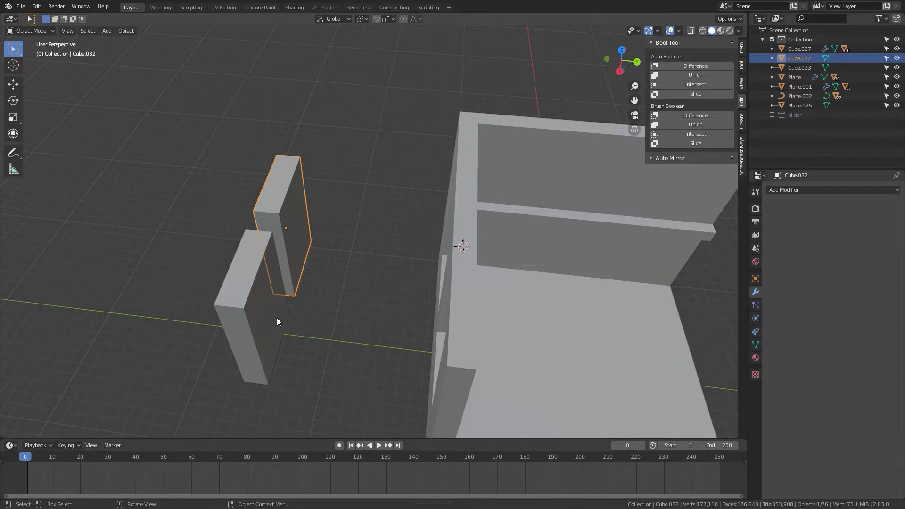
{"action": "key", "text": "KP_Divide"}
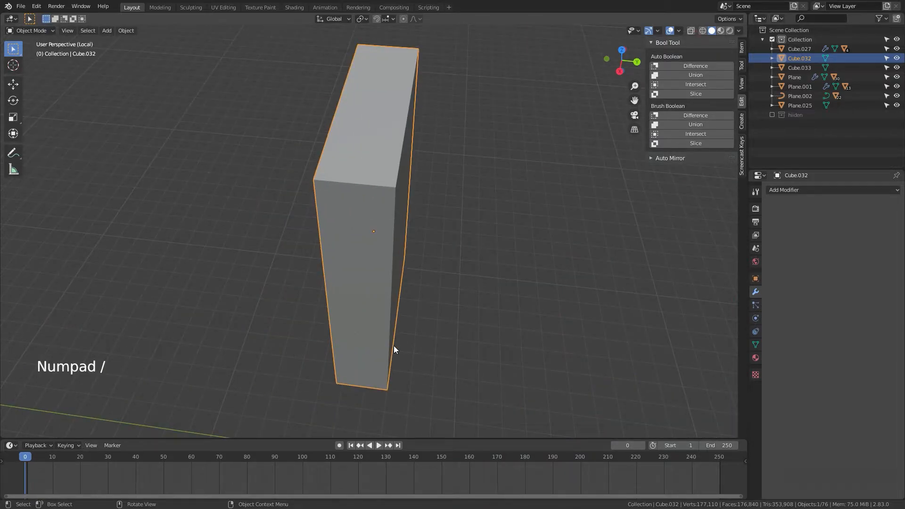
{"action": "key", "text": "KP_7"}
{"action": "middle_click_drag", "start_coordinate": [394, 349], "coordinate": [312, 249]}
{"action": "key", "text": "KP_7"}
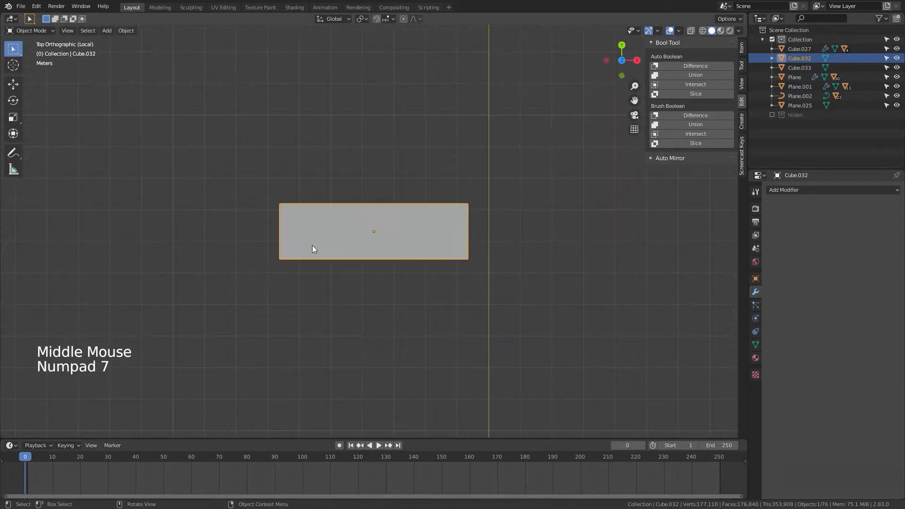
{"action": "key", "text": "Tab"}
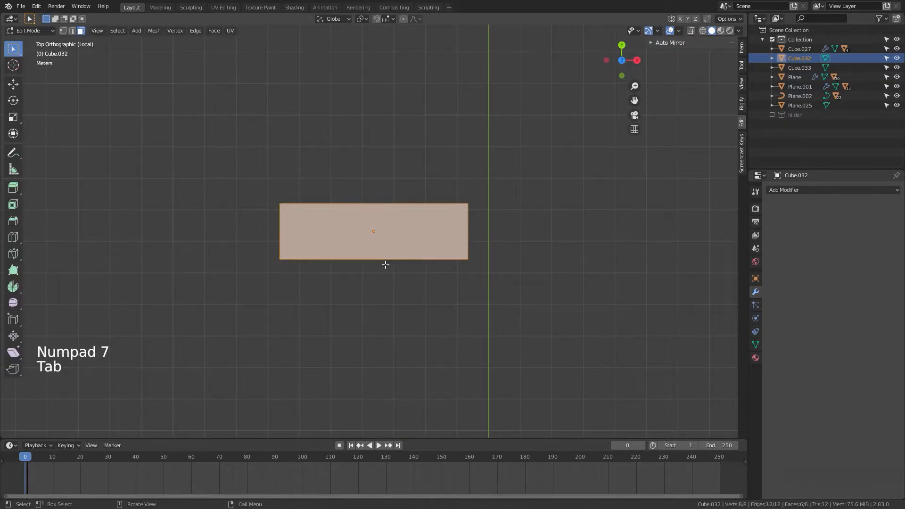
{"action": "key", "text": "3"}
{"action": "left_click", "coordinate": [438, 255]}
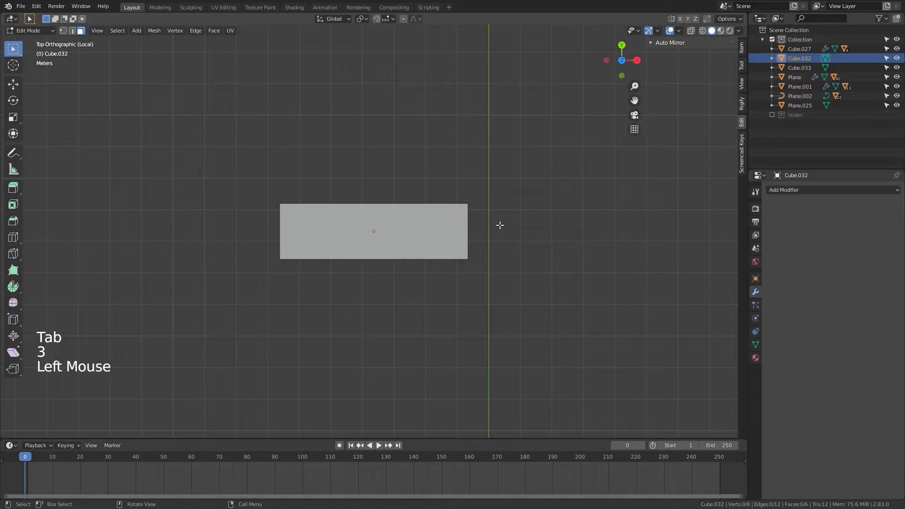
{"action": "key", "text": "z"}
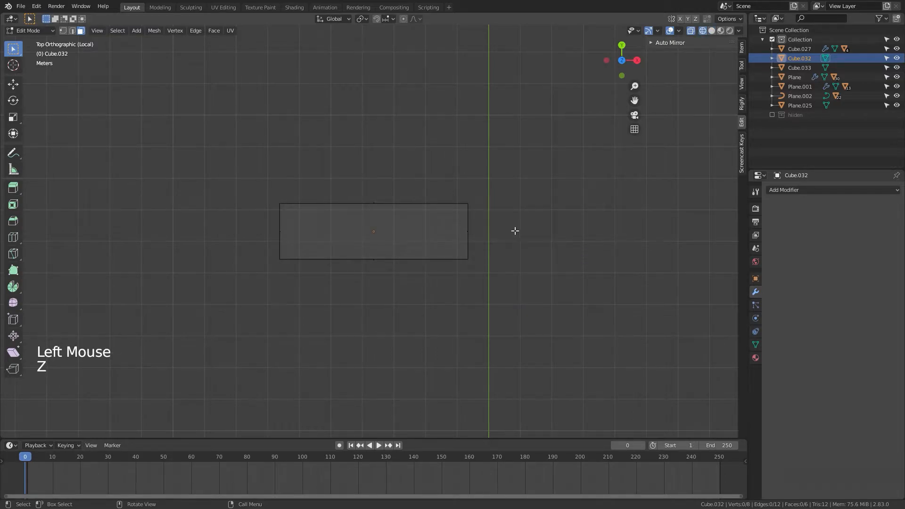
{"action": "left_click_drag", "start_coordinate": [514, 229], "coordinate": [219, 347]}
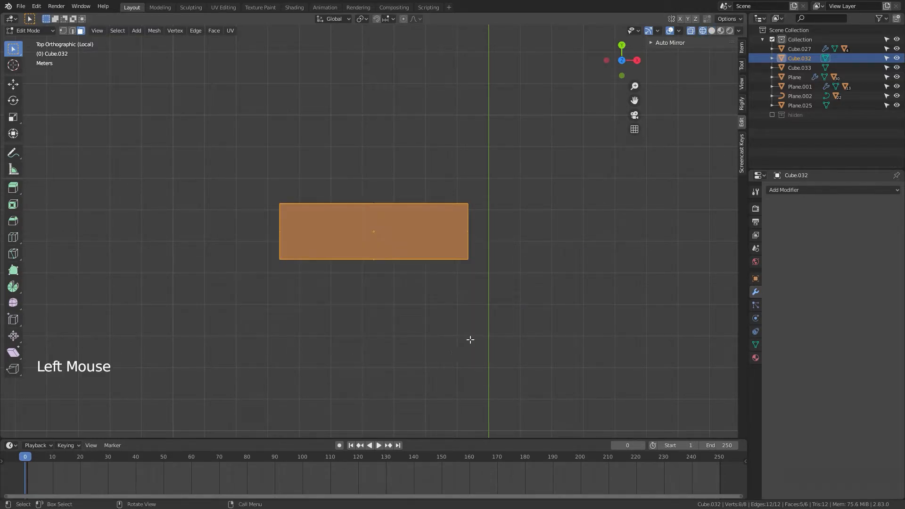
{"action": "middle_click_drag", "start_coordinate": [470, 340], "coordinate": [351, 245]}
{"action": "middle_click_drag", "start_coordinate": [382, 280], "coordinate": [424, 321]}
{"action": "key", "text": "x"}
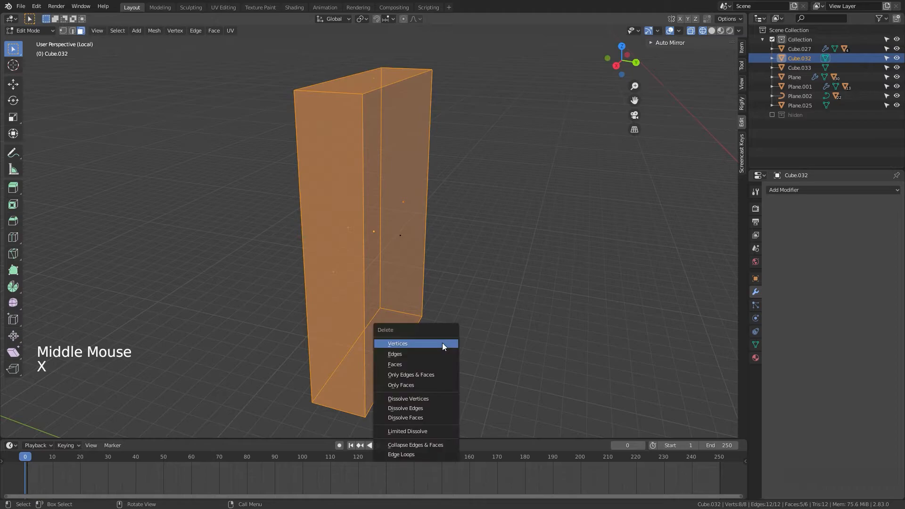
{"action": "left_click", "coordinate": [432, 367]}
Step: Return to Solid shading and re-enter Edit Mode on the remaining face
{"action": "scroll", "coordinate": [427, 371], "scroll_direction": "down", "scroll_amount": 3}
{"action": "mouse_move", "coordinate": [427, 371]}
{"action": "middle_mouse_down"}
{"action": "mouse_move", "coordinate": [446, 359]}
{"action": "mouse_move", "coordinate": [440, 382]}
{"action": "mouse_move", "coordinate": [378, 321]}
{"action": "mouse_move", "coordinate": [357, 323]}
{"action": "middle_mouse_up"}
{"action": "key", "text": "Tab"}
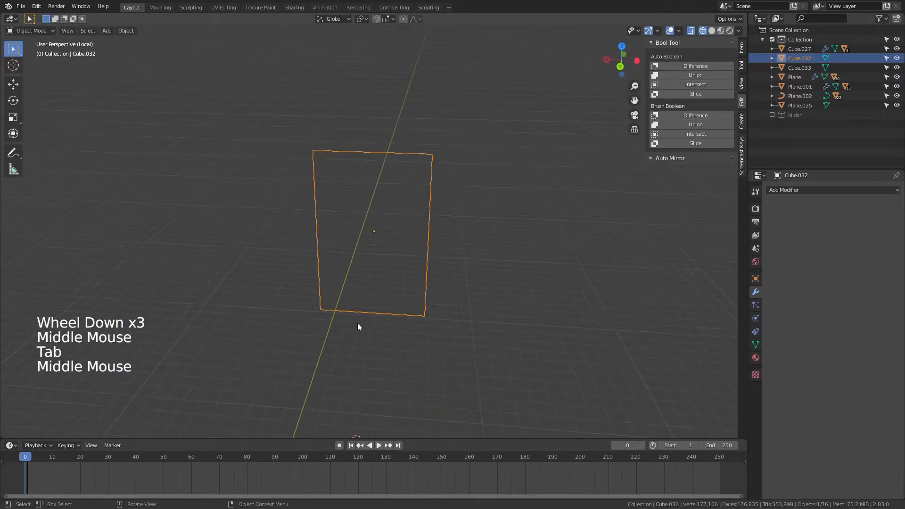
{"action": "key", "text": "z"}
{"action": "mouse_move", "coordinate": [431, 329]}
{"action": "middle_mouse_down"}
{"action": "mouse_move", "coordinate": [449, 358]}
{"action": "mouse_move", "coordinate": [444, 322]}
{"action": "mouse_move", "coordinate": [462, 341]}
{"action": "middle_mouse_up"}
{"action": "key", "text": "Tab"}
{"action": "scroll", "coordinate": [440, 337], "scroll_direction": "up", "scroll_amount": 4}
{"action": "scroll", "coordinate": [445, 322], "scroll_direction": "down", "scroll_amount": 3}
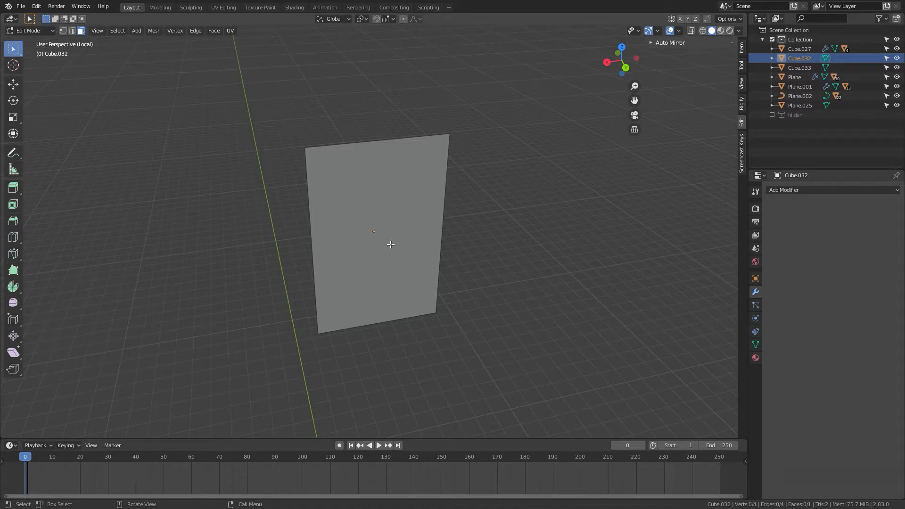
Step: Duplicate the face along Y by about -1.93 m
{"action": "middle_click_drag", "start_coordinate": [391, 244], "coordinate": [418, 275]}
{"action": "left_click", "coordinate": [383, 221]}
{"action": "middle_click_drag", "start_coordinate": [383, 221], "coordinate": [462, 315]}
{"action": "key", "text": "shift"}
{"action": "key", "text": "shift+d"}
{"action": "key", "text": "y"}
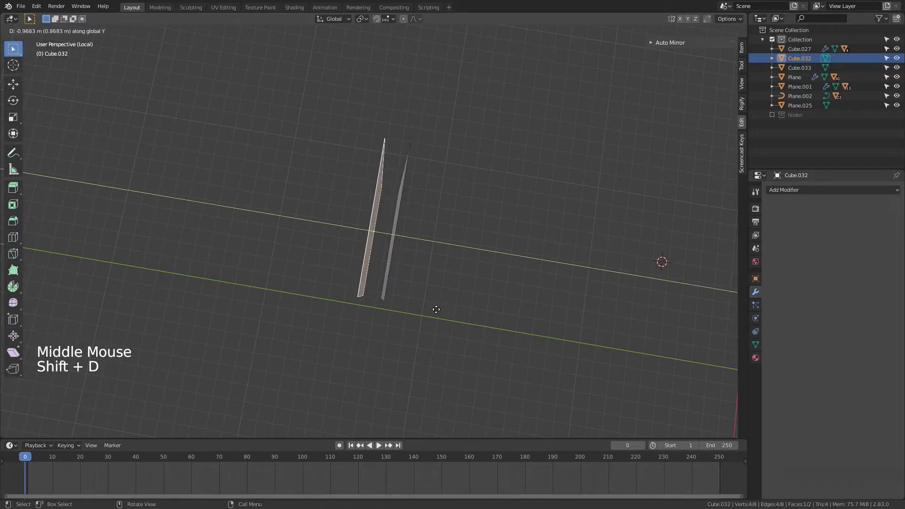
{"action": "left_click", "coordinate": [423, 310]}
{"action": "middle_click_drag", "start_coordinate": [422, 311], "coordinate": [379, 277]}
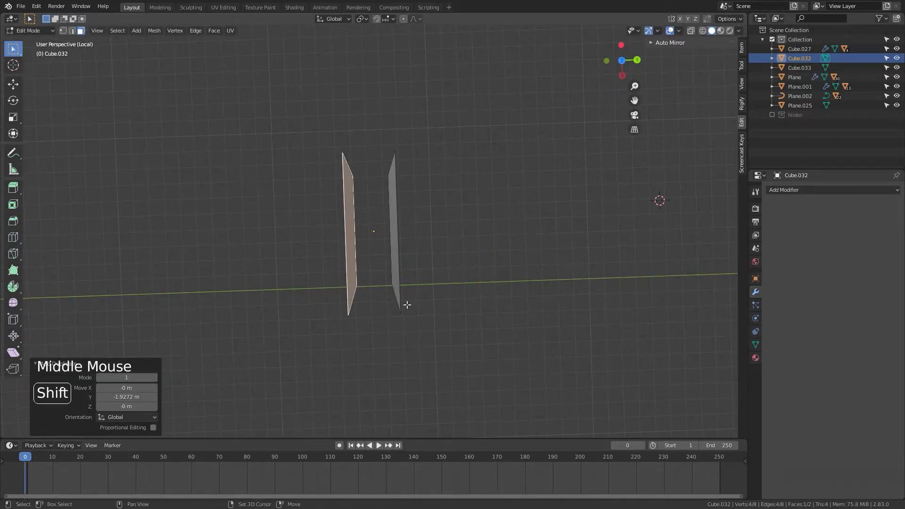
Step: Duplicate the face again along Y by about -2.1 m
{"action": "key", "text": "shift+d"}
{"action": "key", "text": "y"}
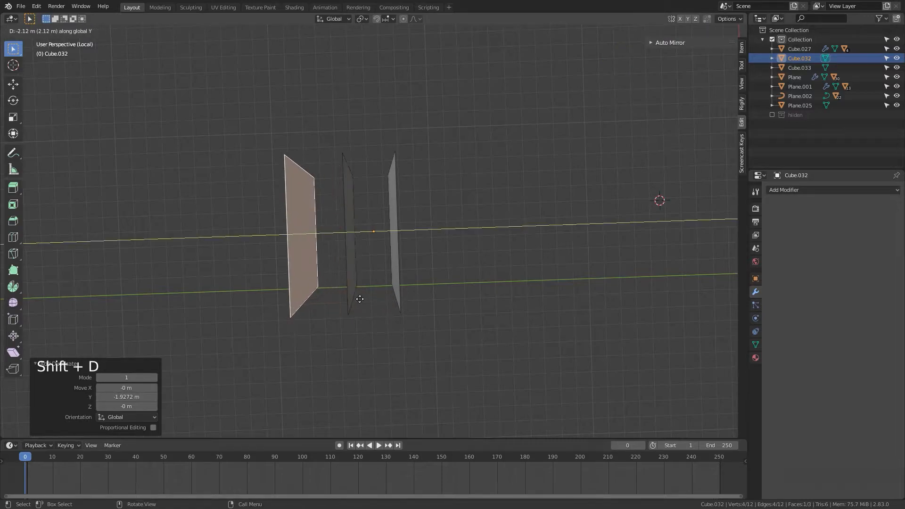
{"action": "left_click", "coordinate": [334, 267]}
Step: Hide two of the three duplicated faces so only one face remains for editing
{"action": "middle_click_drag", "start_coordinate": [435, 325], "coordinate": [330, 252]}
{"action": "left_click", "coordinate": [340, 231]}
{"action": "left_click", "coordinate": [299, 222], "text": "shift"}
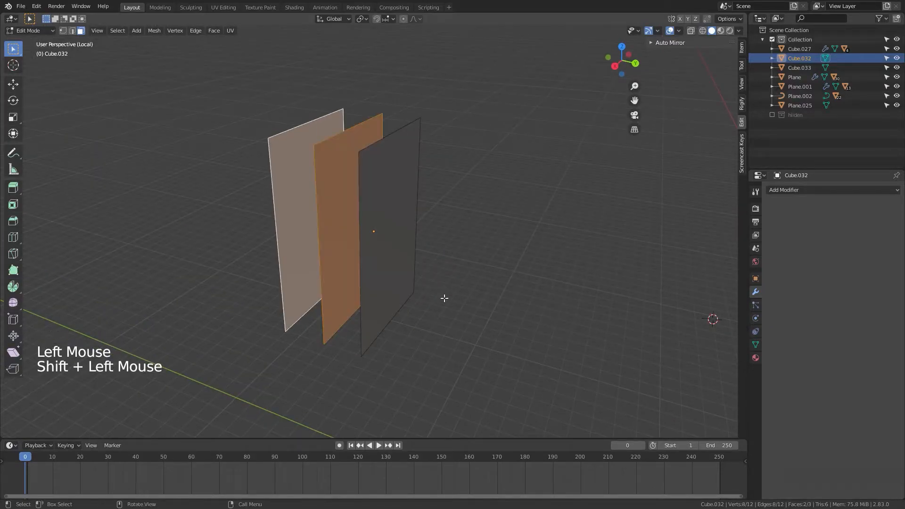
{"action": "key", "text": "h"}
{"action": "middle_click_drag", "start_coordinate": [471, 321], "coordinate": [420, 256]}
{"action": "left_click", "coordinate": [410, 253]}
{"action": "key", "text": "Tab"}
{"action": "key", "text": "Tab"}
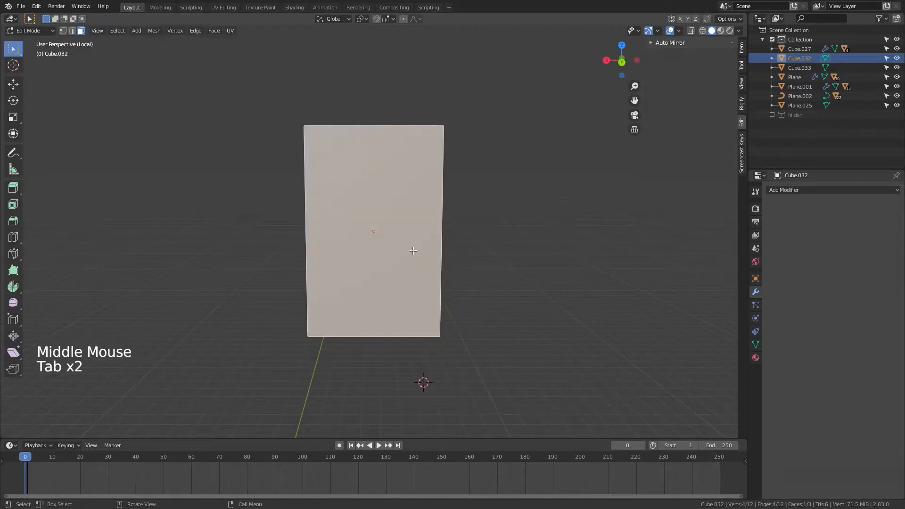
Step: Add two vertical loop cuts to the face and scale them apart along X by about 2.513
{"action": "key", "text": "ctrl+r"}
{"action": "scroll", "coordinate": [380, 126], "scroll_direction": "up", "scroll_amount": 1}
{"action": "left_click", "coordinate": [380, 126]}
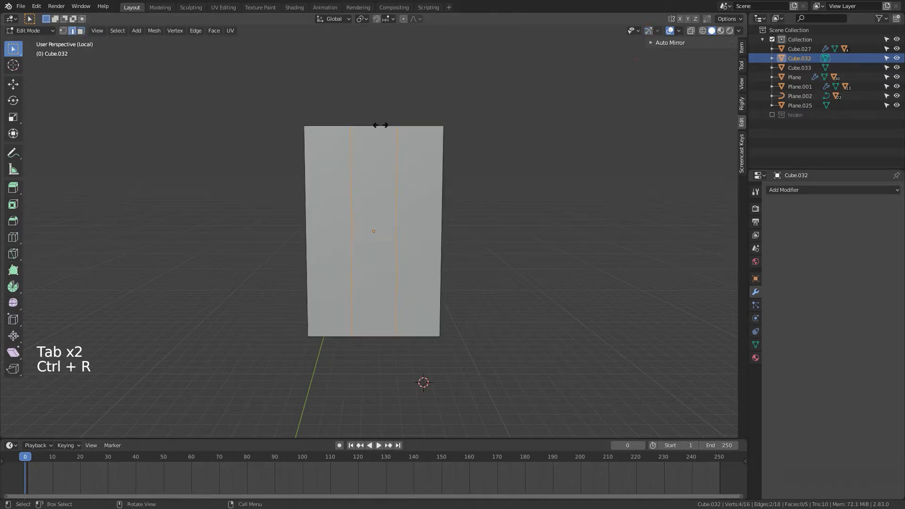
{"action": "right_click", "coordinate": [380, 125]}
{"action": "key", "text": "s"}
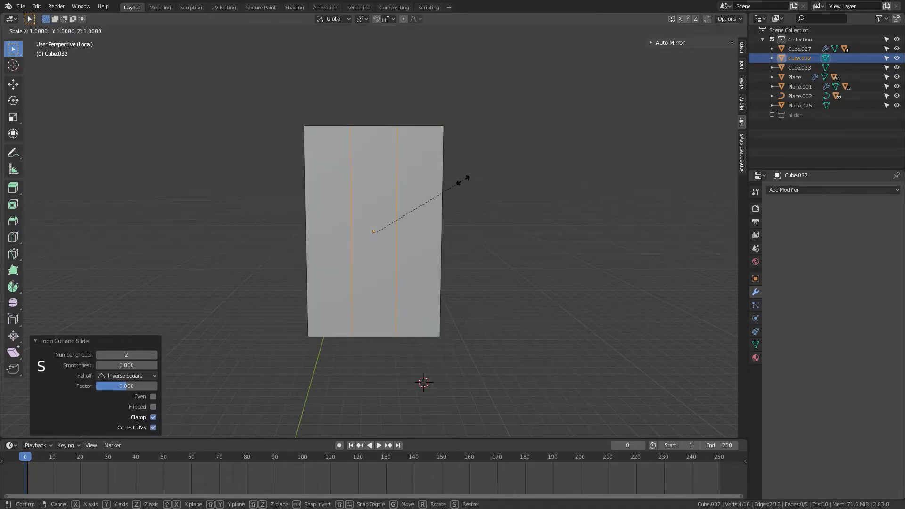
{"action": "key", "text": "y"}
{"action": "key", "text": "x"}
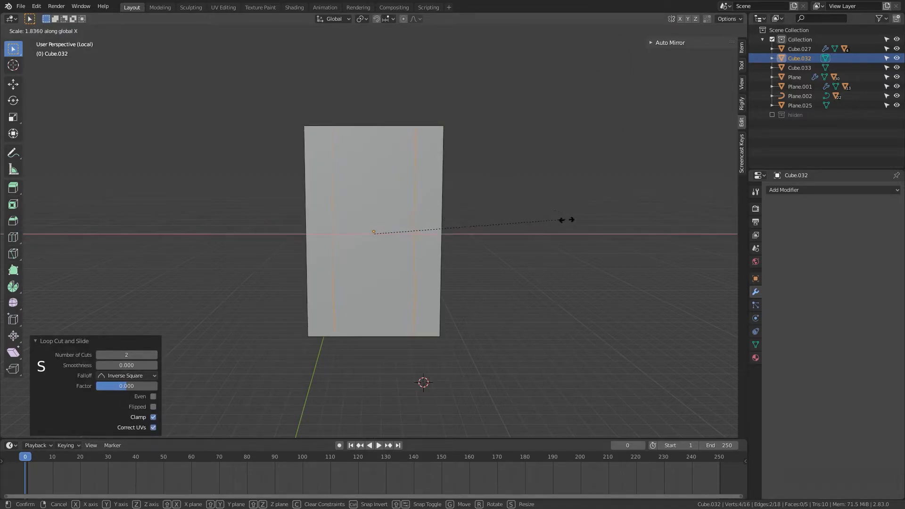
{"action": "left_click", "coordinate": [634, 246]}
Step: Add two horizontal loop cuts and scale them apart along Z by about 2.695
{"action": "key", "text": "ctrl+r"}
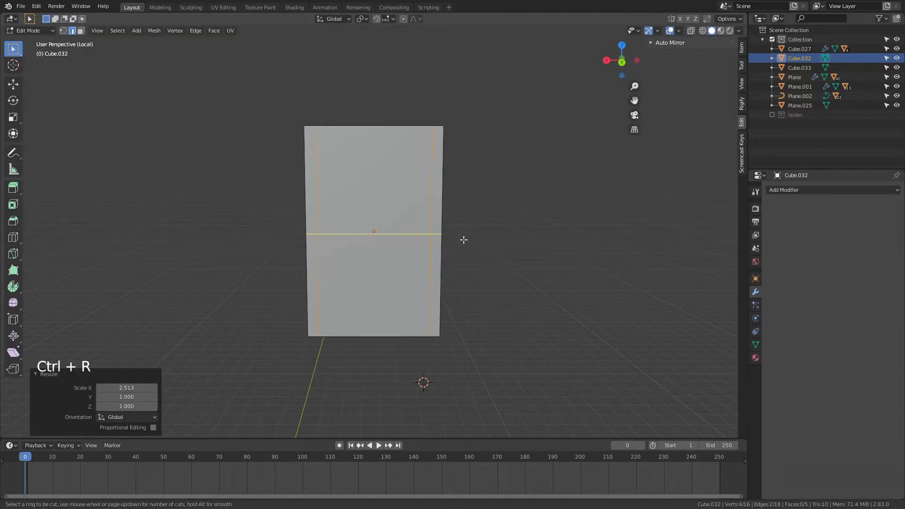
{"action": "scroll", "coordinate": [464, 240], "scroll_direction": "up", "scroll_amount": 1}
{"action": "left_click", "coordinate": [463, 239]}
{"action": "right_click", "coordinate": [464, 239]}
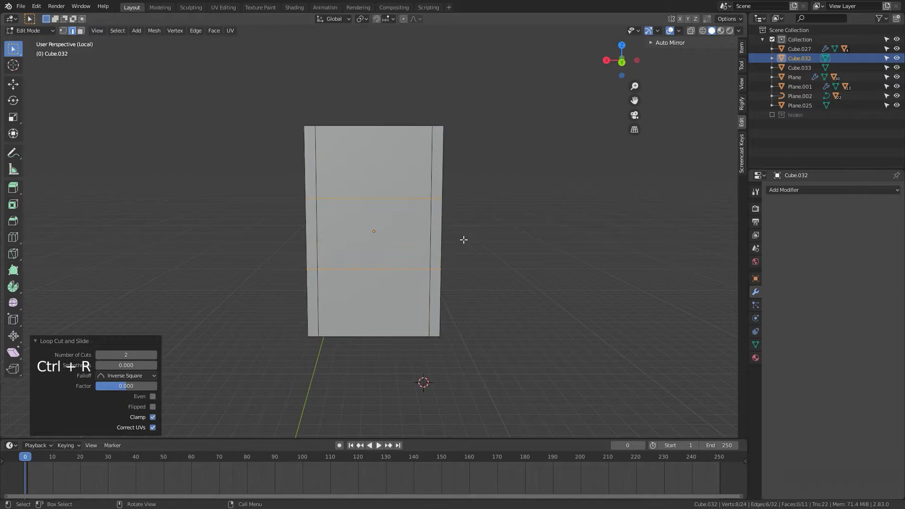
{"action": "key", "text": "s"}
{"action": "key", "text": "z"}
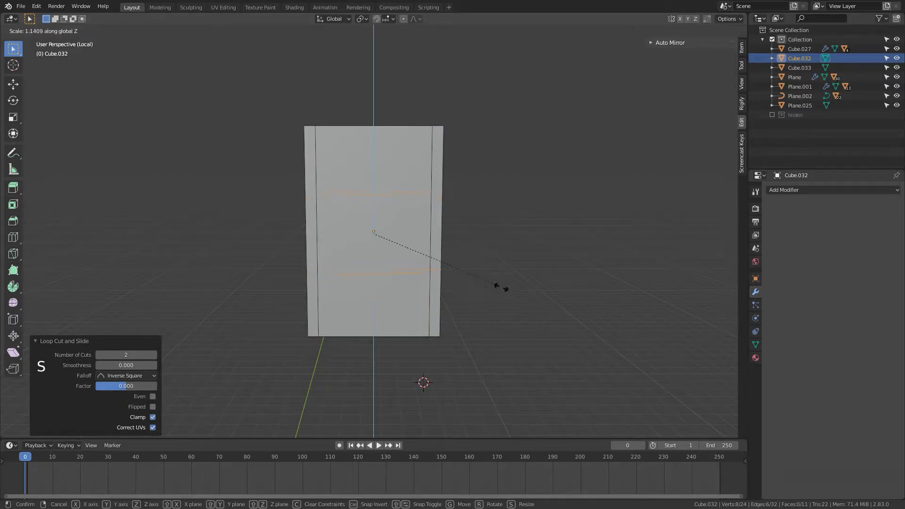
{"action": "left_click", "coordinate": [650, 399]}
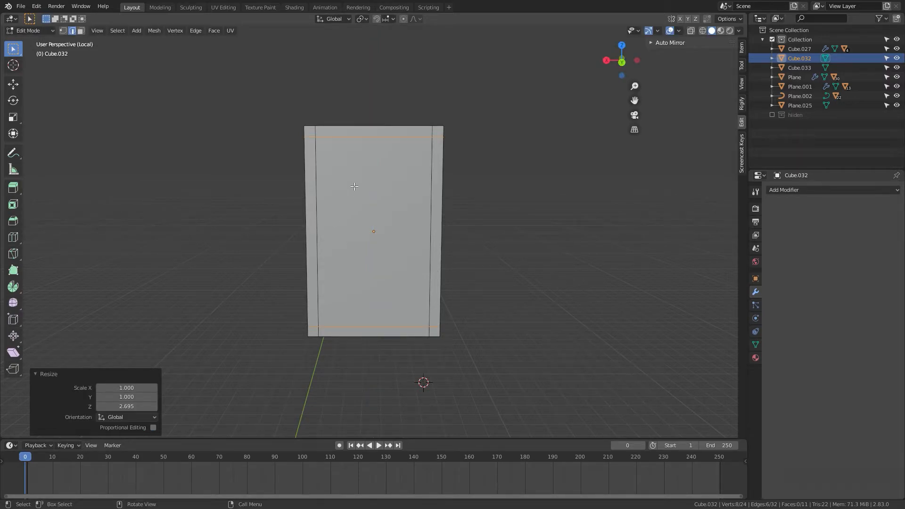
Step: Add two central vertical loop cuts and scale them together along X to about 0.216 for a mullion
{"action": "key", "text": "ctrl+r"}
{"action": "scroll", "coordinate": [370, 127], "scroll_direction": "up", "scroll_amount": 1}
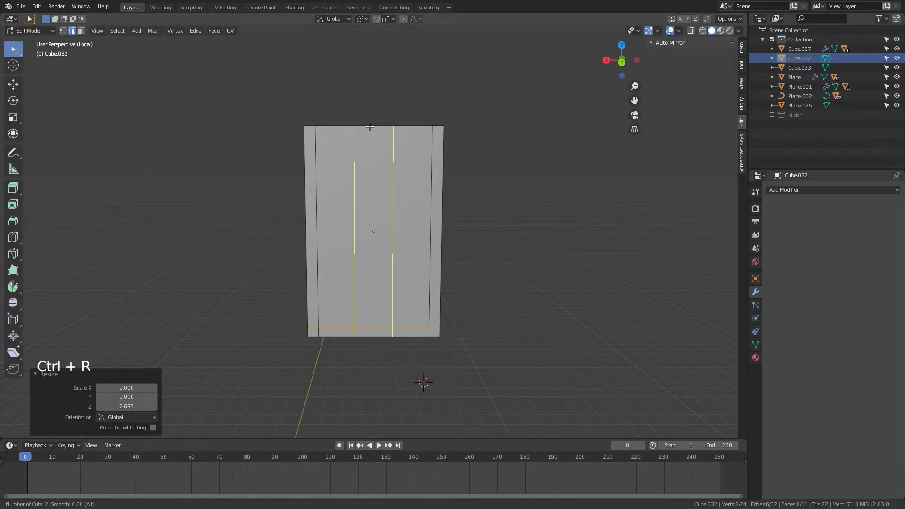
{"action": "left_click", "coordinate": [370, 127]}
{"action": "right_click", "coordinate": [370, 127]}
{"action": "key", "text": "s"}
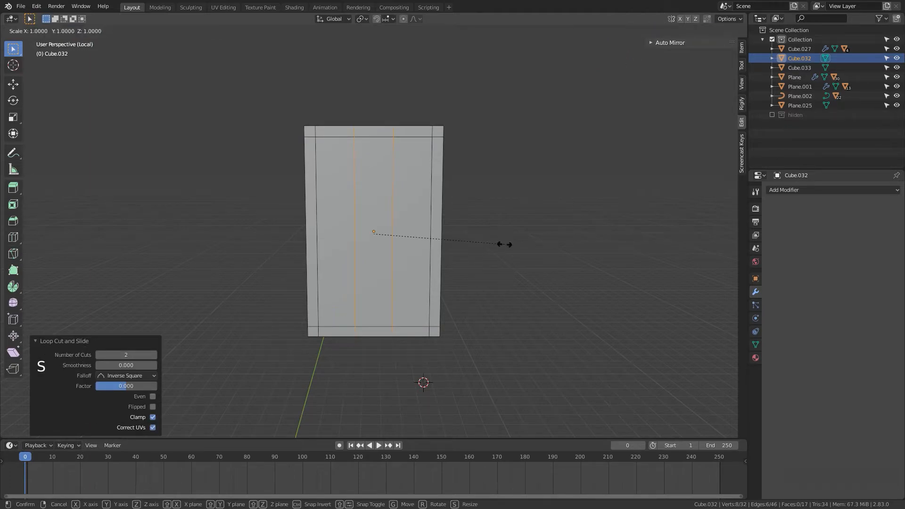
{"action": "key", "text": "x"}
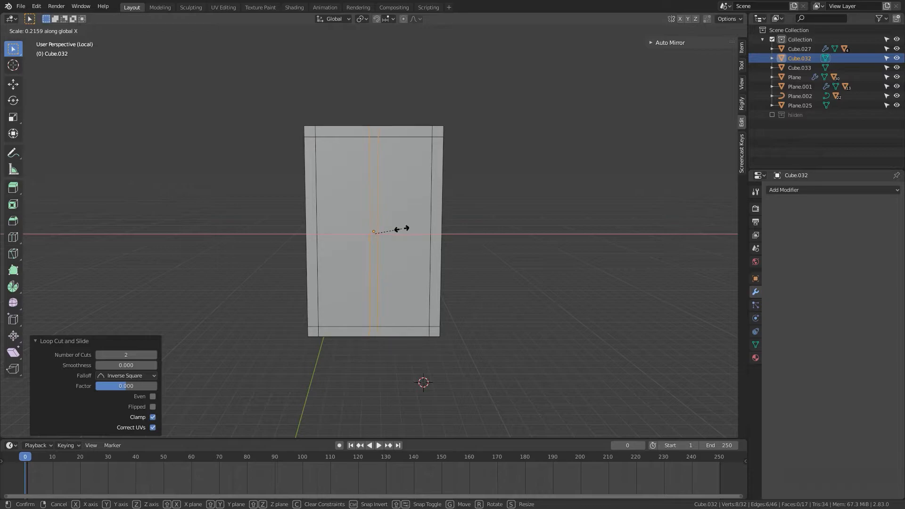
{"action": "left_click", "coordinate": [402, 229]}
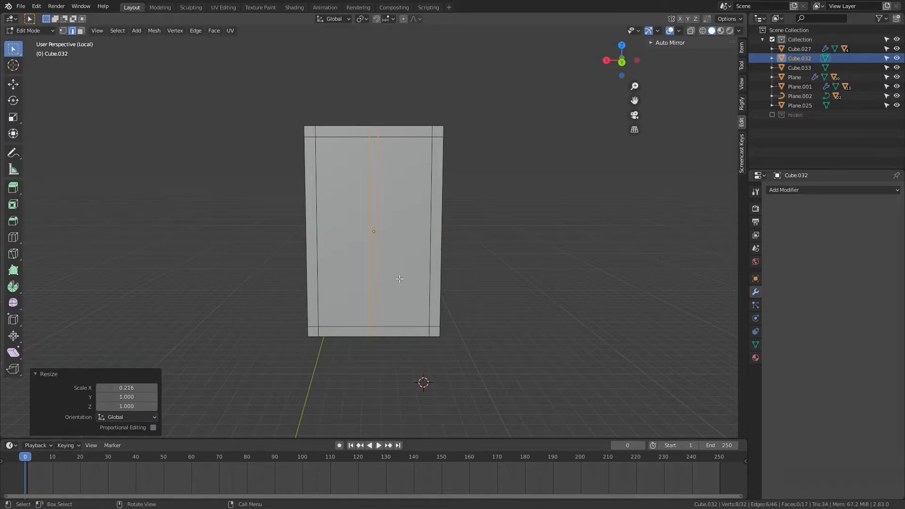
Step: Delete the two inner pane faces, leaving a window frame with a central mullion
{"action": "key", "text": "3"}
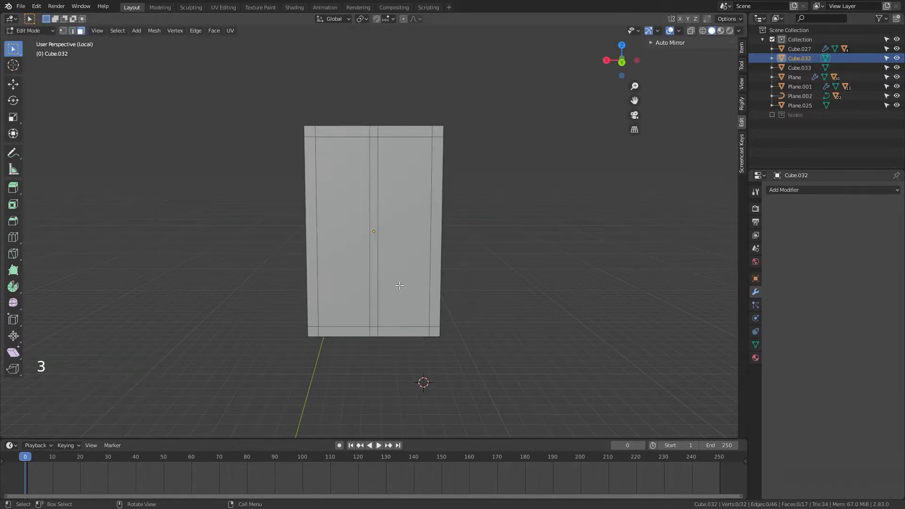
{"action": "left_click", "coordinate": [414, 231]}
{"action": "left_click", "coordinate": [340, 251], "text": "shift"}
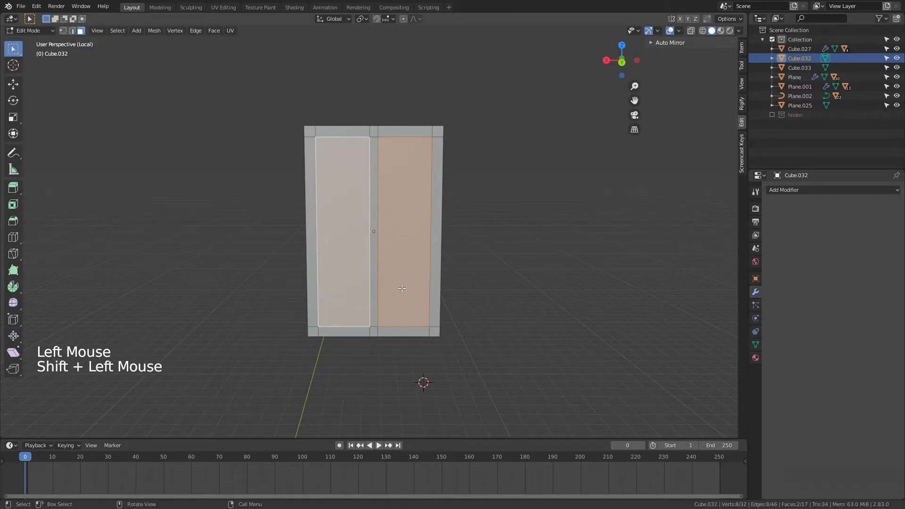
{"action": "key", "text": "x"}
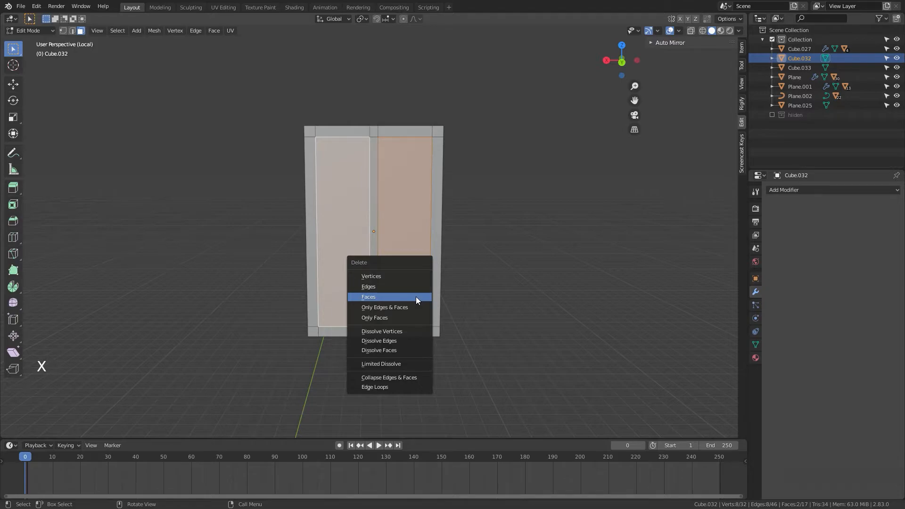
{"action": "left_click", "coordinate": [416, 296]}
{"action": "mouse_move", "coordinate": [419, 299]}
{"action": "middle_mouse_down"}
{"action": "mouse_move", "coordinate": [466, 325]}
{"action": "mouse_move", "coordinate": [475, 321]}
{"action": "mouse_move", "coordinate": [391, 313]}
{"action": "mouse_move", "coordinate": [404, 307]}
{"action": "mouse_move", "coordinate": [391, 279]}
{"action": "mouse_move", "coordinate": [416, 295]}
{"action": "mouse_move", "coordinate": [374, 293]}
{"action": "mouse_move", "coordinate": [361, 315]}
{"action": "mouse_move", "coordinate": [339, 309]}
{"action": "mouse_move", "coordinate": [406, 306]}
{"action": "middle_mouse_up"}
{"action": "key", "text": "Tab"}
{"action": "key", "text": "Tab"}
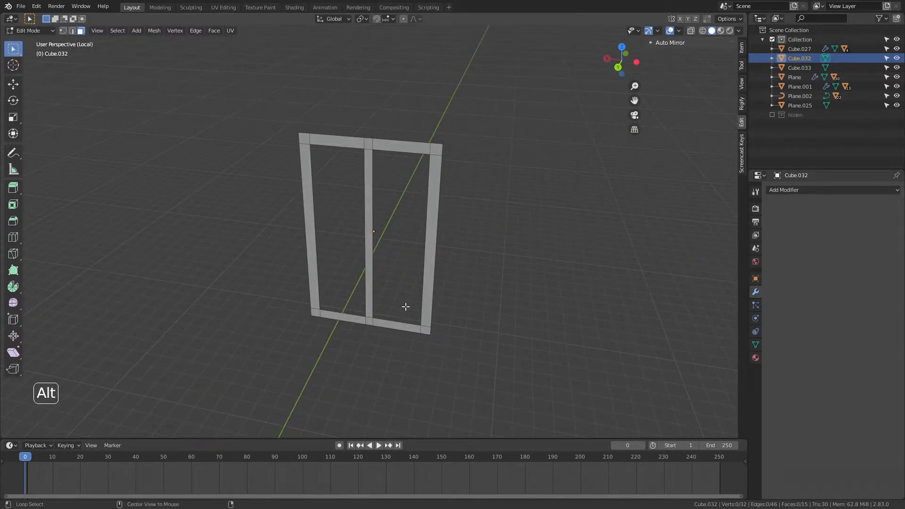
Step: Reveal all hidden faces, hide the two outer ones and view the middle face from the front
{"action": "key", "text": "alt+h"}
{"action": "left_click", "coordinate": [473, 327]}
{"action": "middle_click_drag", "start_coordinate": [479, 329], "coordinate": [603, 375]}
{"action": "left_click_drag", "start_coordinate": [461, 87], "coordinate": [384, 349]}
{"action": "left_click", "coordinate": [283, 289], "text": "shift"}
{"action": "left_click_drag", "start_coordinate": [240, 109], "coordinate": [241, 113], "text": "shift"}
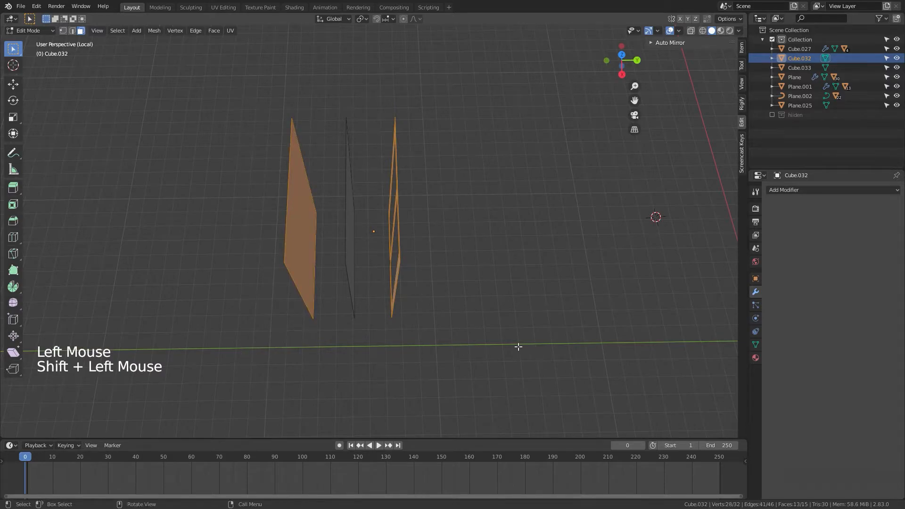
{"action": "middle_click_drag", "start_coordinate": [517, 346], "coordinate": [441, 279]}
{"action": "key", "text": "h"}
{"action": "scroll", "coordinate": [400, 337], "scroll_direction": "down", "scroll_amount": 2}
{"action": "key", "text": "KP_3"}
{"action": "key", "text": "KP_1"}
{"action": "scroll", "coordinate": [452, 297], "scroll_direction": "up", "scroll_amount": 5}
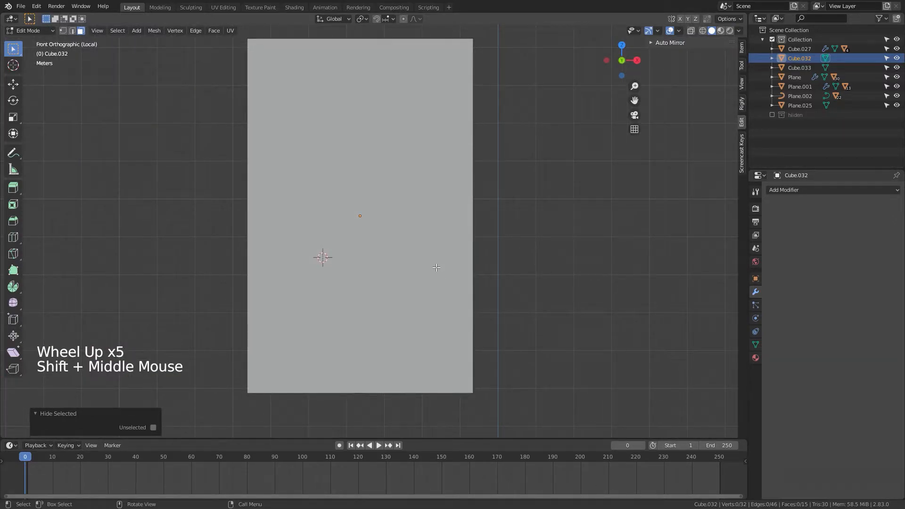
{"action": "key", "text": "ctrl+r"}
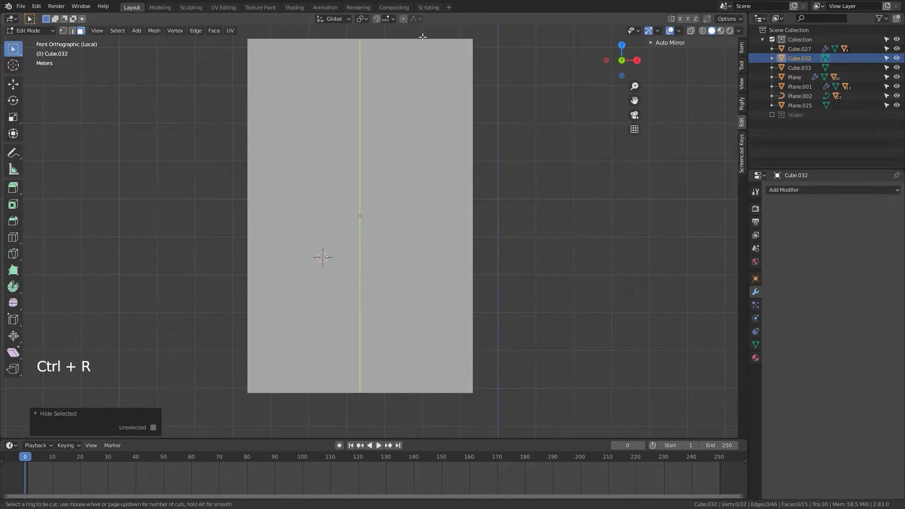
{"action": "scroll", "coordinate": [422, 37], "scroll_direction": "up", "scroll_amount": 1}
{"action": "left_click", "coordinate": [421, 44]}
{"action": "right_click", "coordinate": [420, 48]}
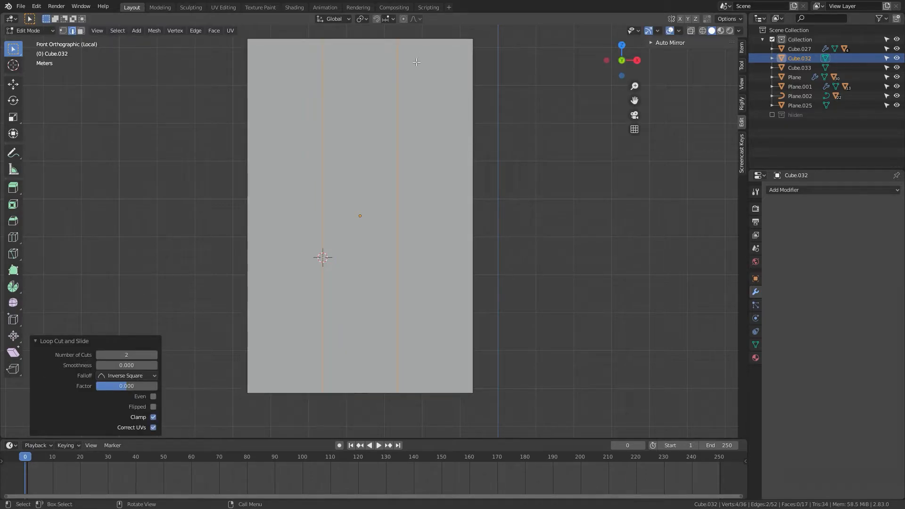
{"action": "key", "text": "ctrl+z"}
Step: Add four evenly spaced vertical loop cuts across the middle face
{"action": "key", "text": "ctrl+r"}
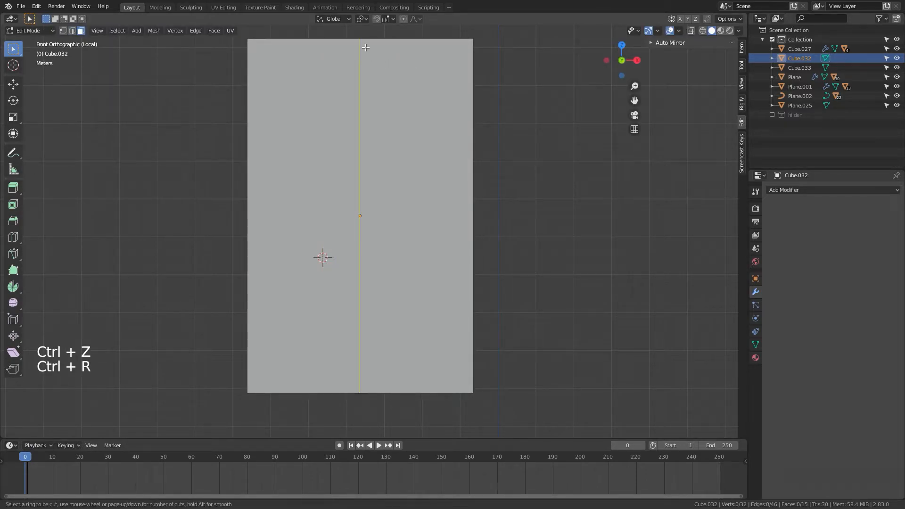
{"action": "scroll", "coordinate": [365, 47], "scroll_direction": "up", "scroll_amount": 3}
{"action": "left_click", "coordinate": [365, 47]}
{"action": "right_click", "coordinate": [365, 47]}
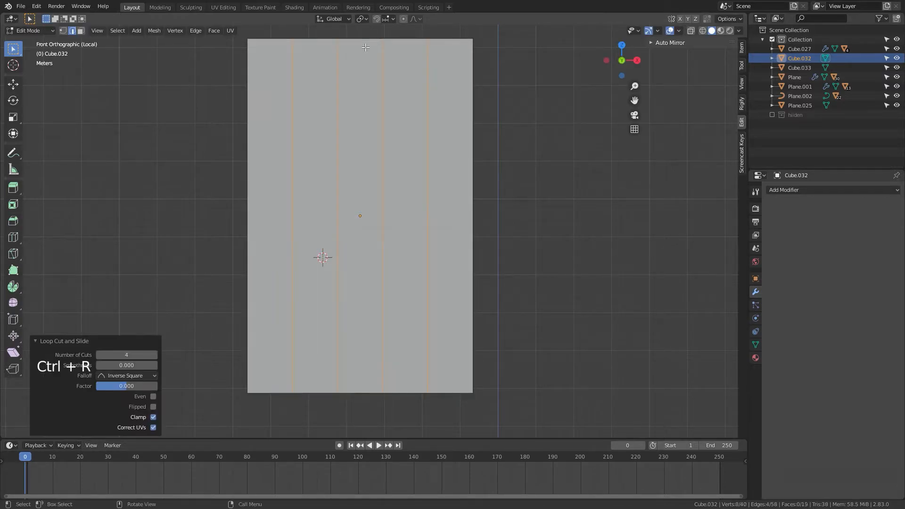
Step: Scale the two right-hand cut edges together along X to 0.1
{"action": "left_click", "coordinate": [428, 109]}
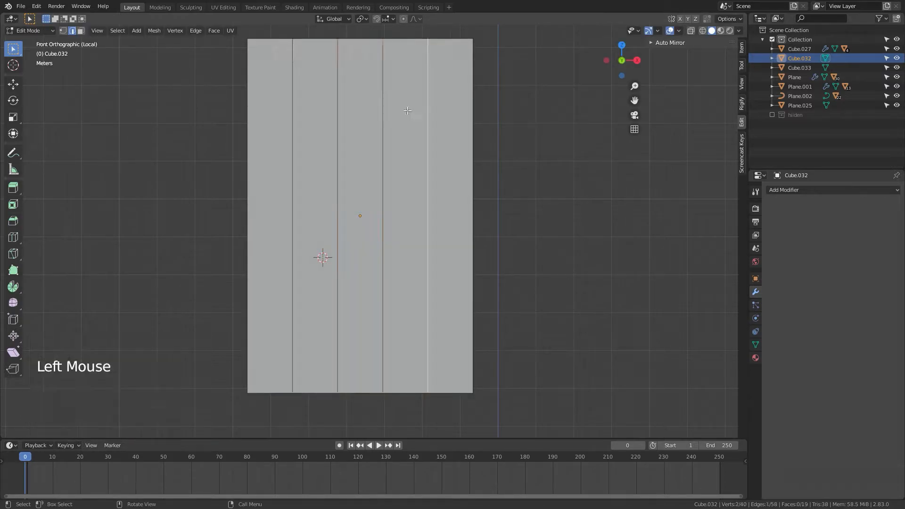
{"action": "left_click", "coordinate": [383, 111], "text": "shift"}
{"action": "key", "text": "s"}
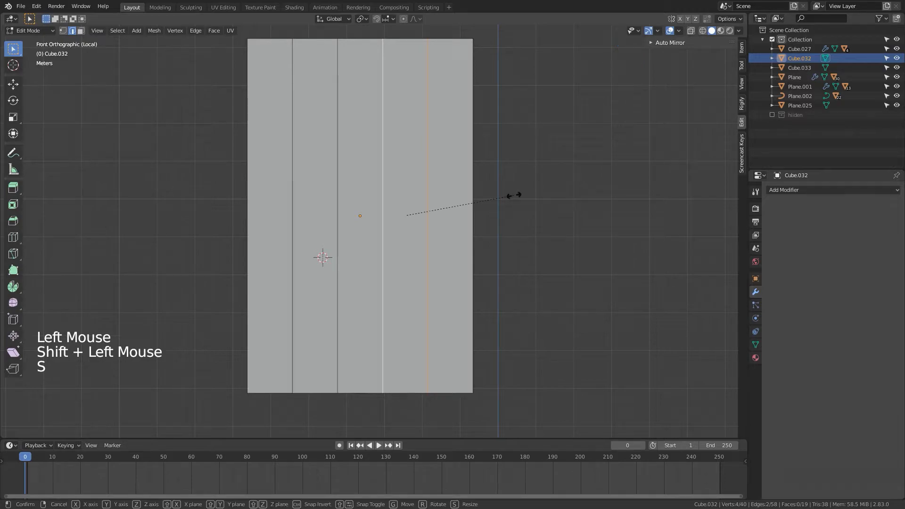
{"action": "key", "text": "x"}
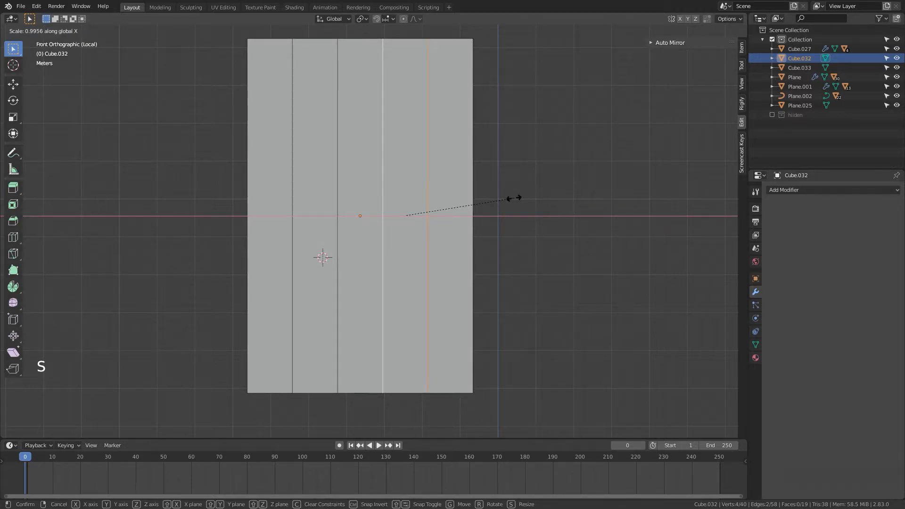
{"action": "type", "text": "2"}
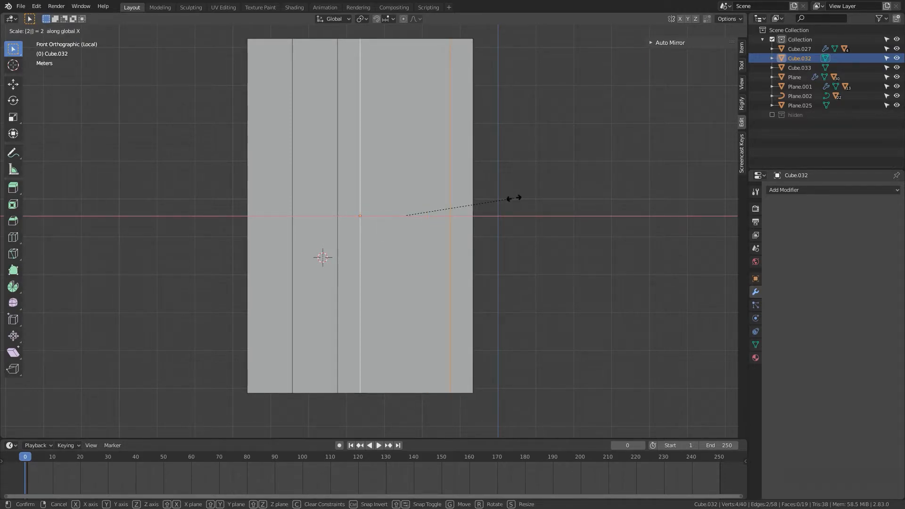
{"action": "key", "text": "BackSpace"}
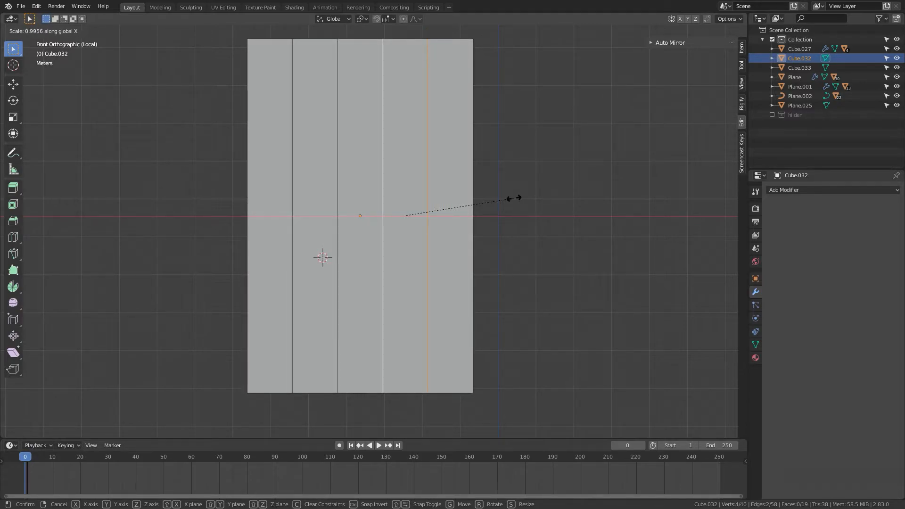
{"action": "type", "text": "0.1"}
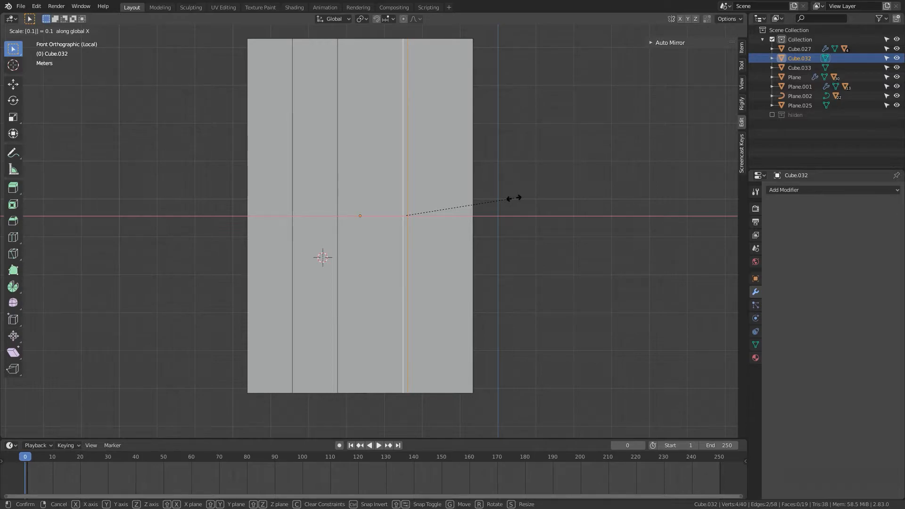
{"action": "key", "text": "Return"}
Step: Scale the two left-hand cut edges together along X to 0.1
{"action": "left_click", "coordinate": [307, 230], "text": "shift"}
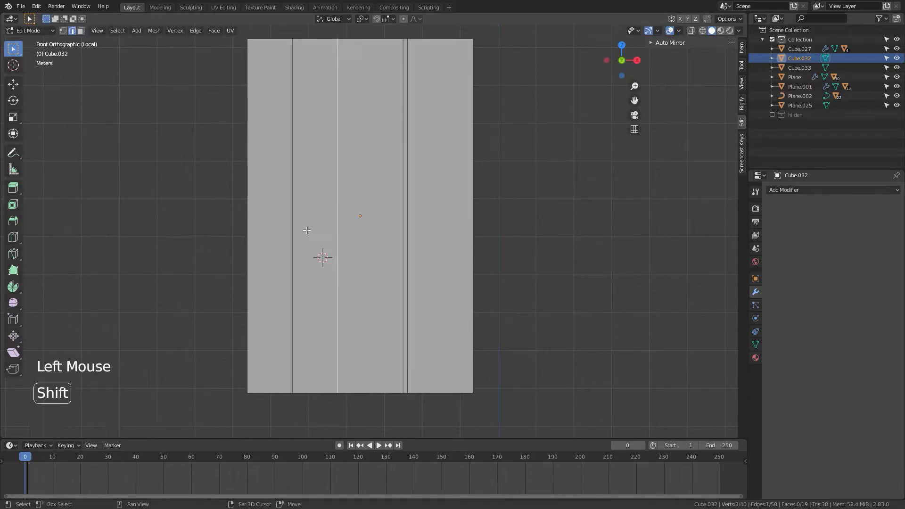
{"action": "left_click", "coordinate": [293, 225], "text": "shift"}
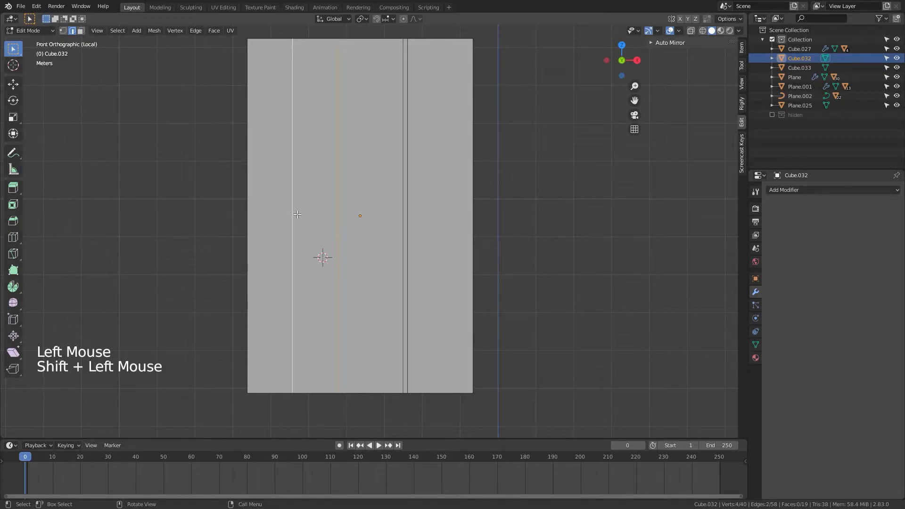
{"action": "key", "text": "s"}
{"action": "key", "text": "x"}
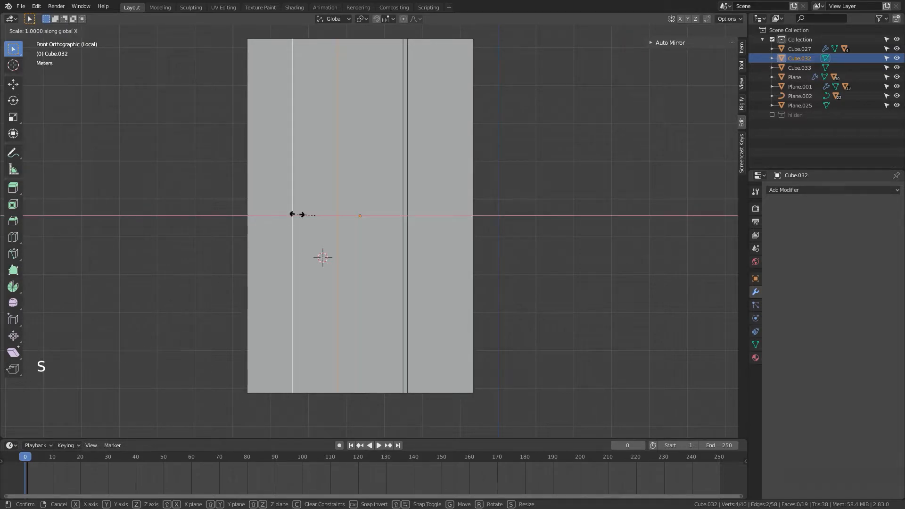
{"action": "type", "text": "0."}
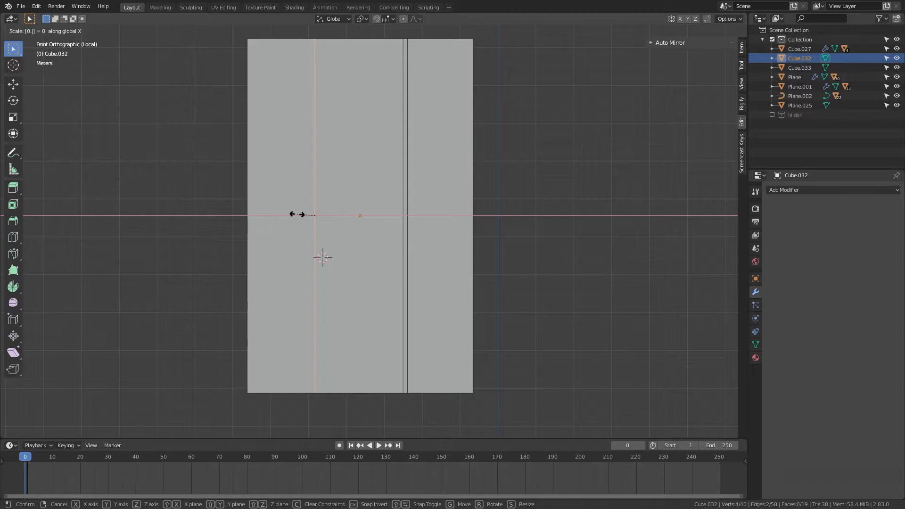
{"action": "type", "text": "1"}
{"action": "key", "text": "Return"}
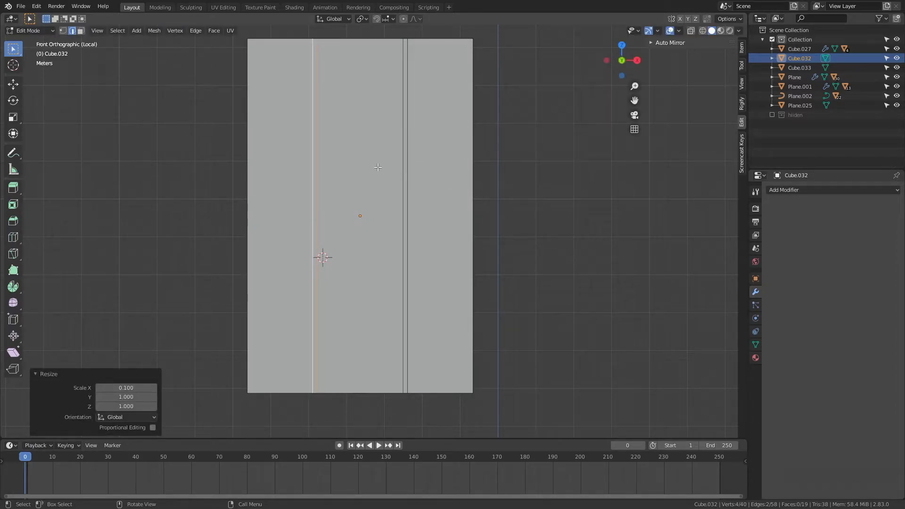
Step: Add four evenly spaced horizontal loop cuts across the window panel
{"action": "key", "text": "3"}
{"action": "left_click", "coordinate": [370, 141]}
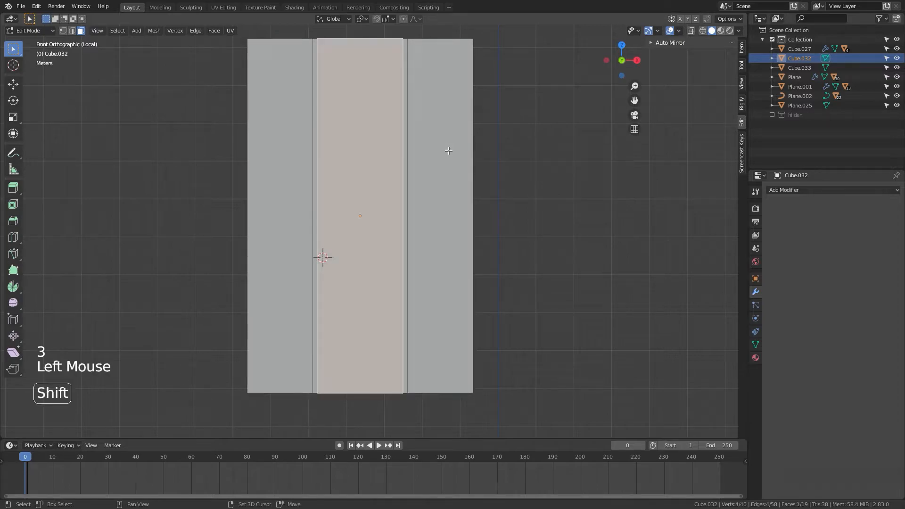
{"action": "left_click", "coordinate": [440, 197], "text": "shift"}
{"action": "left_click", "coordinate": [476, 204]}
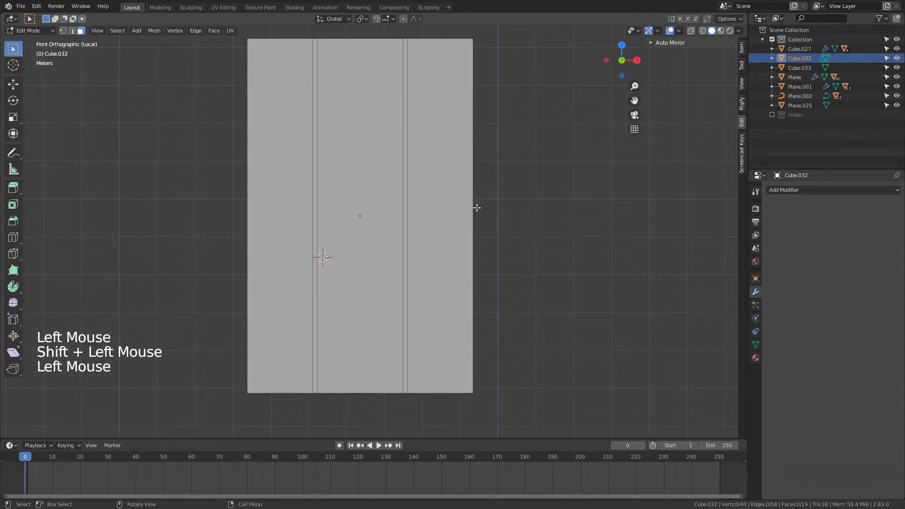
{"action": "key", "text": "ctrl+r"}
{"action": "scroll", "coordinate": [465, 191], "scroll_direction": "up", "scroll_amount": 2}
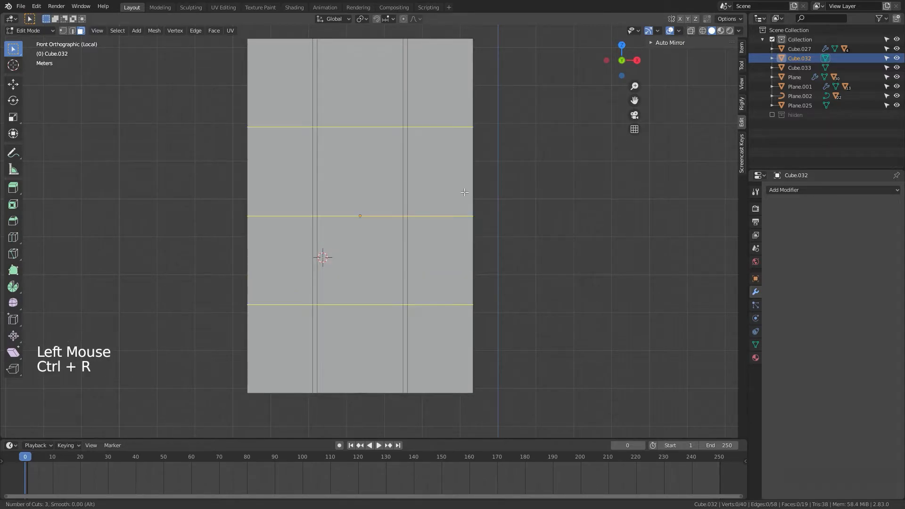
{"action": "scroll", "coordinate": [464, 192], "scroll_direction": "up", "scroll_amount": 1}
{"action": "left_click", "coordinate": [464, 192]}
{"action": "right_click", "coordinate": [464, 192]}
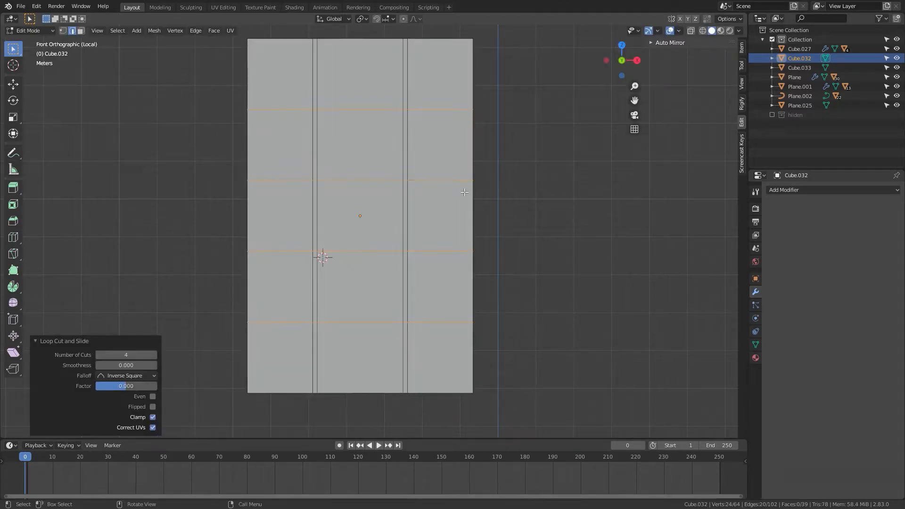
Step: Scale the two upper horizontal cut loops together along Z to 0.1
{"action": "left_click", "coordinate": [352, 110], "text": "alt"}
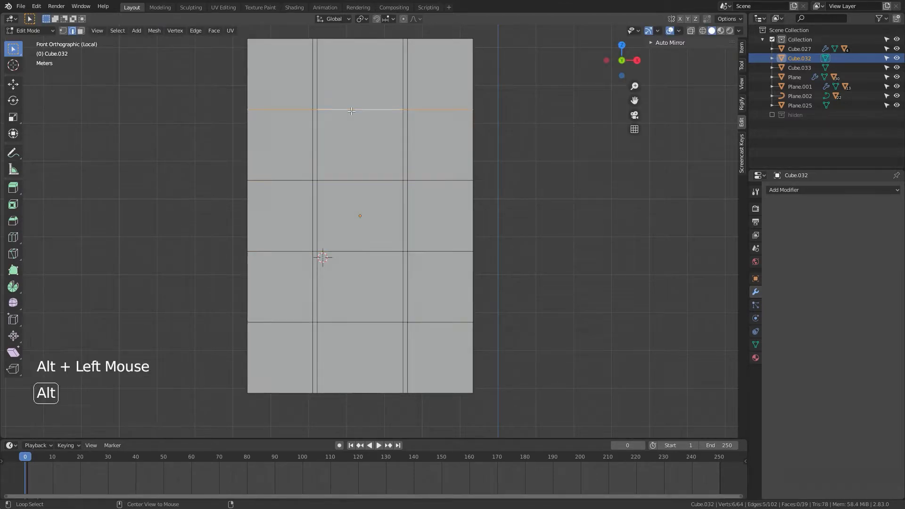
{"action": "left_click", "coordinate": [352, 181], "text": "alt+shift"}
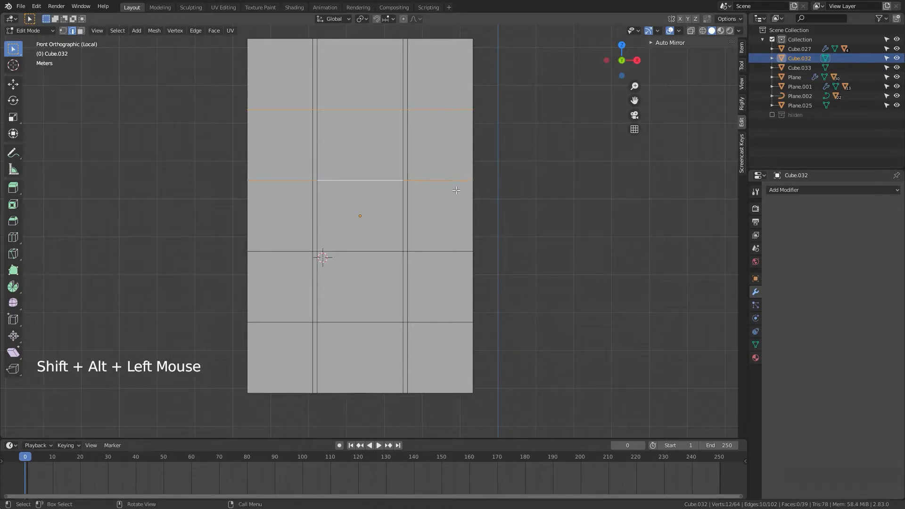
{"action": "key", "text": "s"}
{"action": "key", "text": "z"}
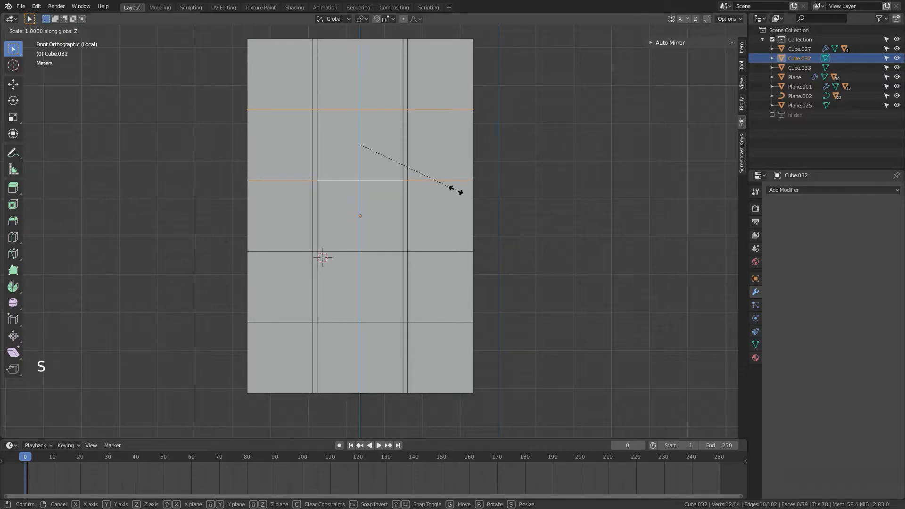
{"action": "type", "text": "0.1"}
{"action": "key", "text": "Return"}
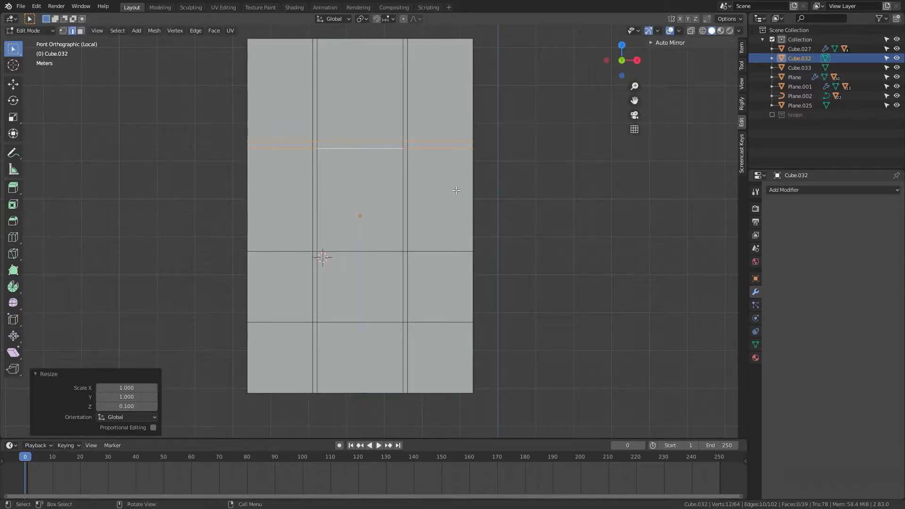
Step: Scale the two lower horizontal cut loops together along Z to 0.1
{"action": "left_click", "coordinate": [369, 252], "text": "alt"}
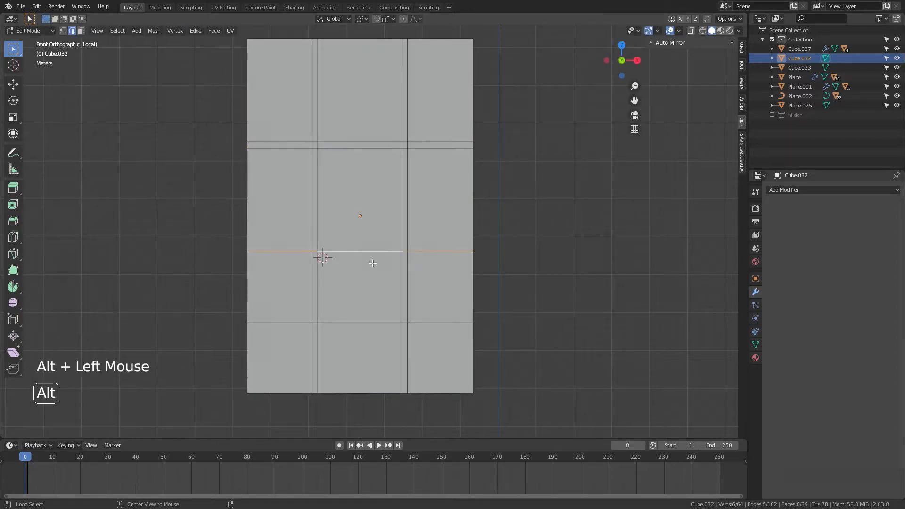
{"action": "left_click", "coordinate": [362, 321], "text": "alt+shift"}
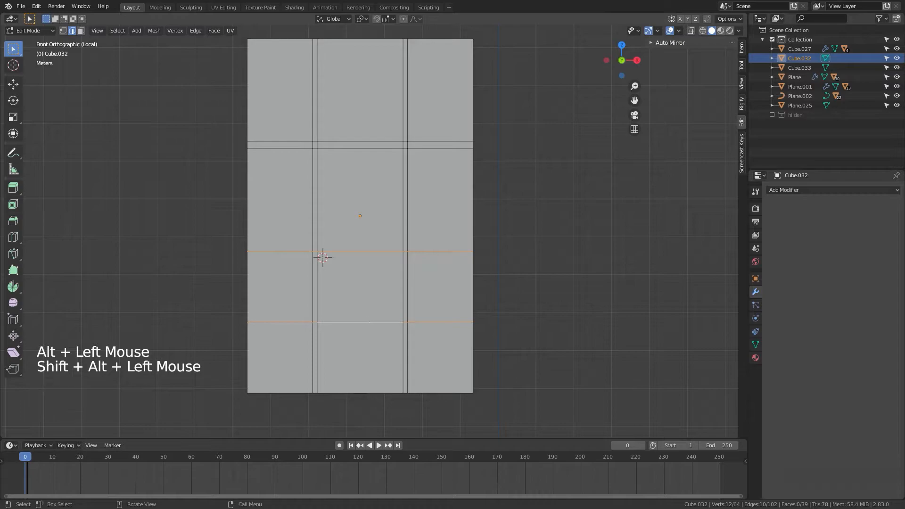
{"action": "type", "text": "sz.1"}
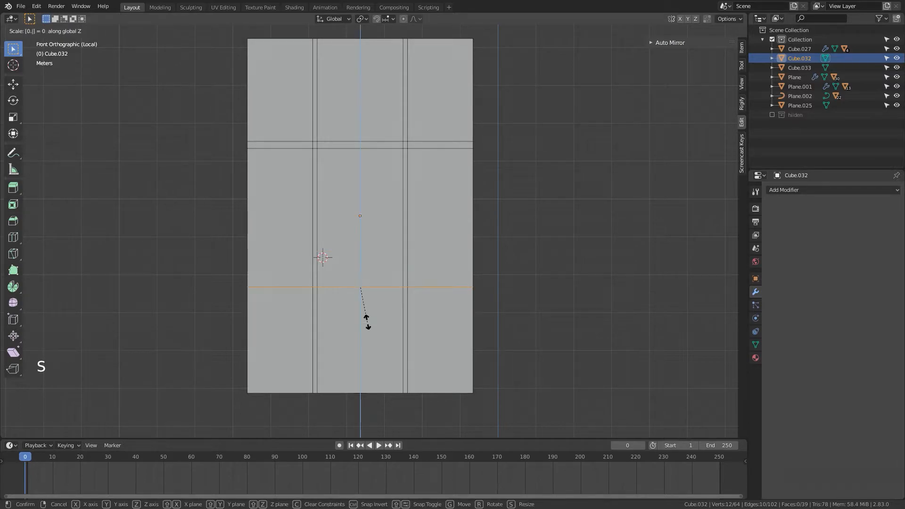
{"action": "key", "text": "Return"}
Step: Delete the nine large pane faces between the thin frame bars
{"action": "key", "text": "3"}
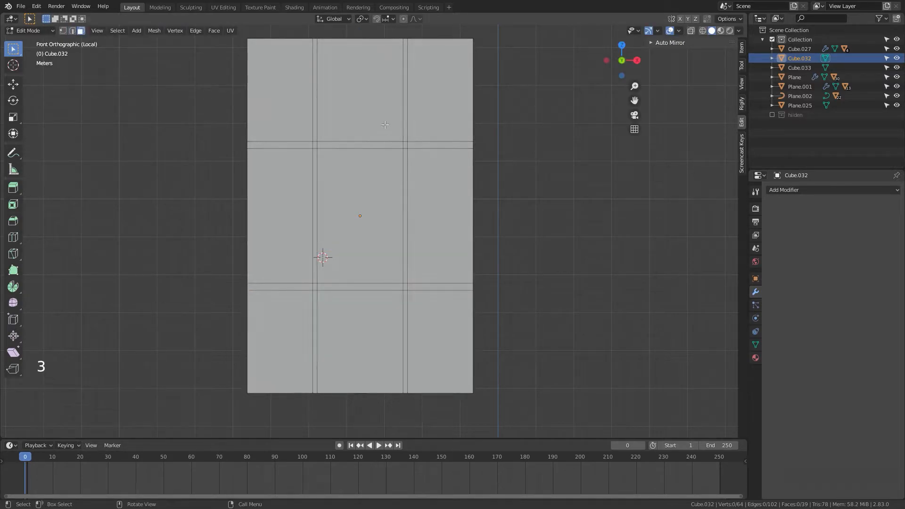
{"action": "left_click", "coordinate": [384, 109]}
{"action": "left_click", "coordinate": [280, 92], "text": "shift"}
{"action": "left_click", "coordinate": [280, 214], "text": "shift"}
{"action": "left_click", "coordinate": [360, 198], "text": "shift"}
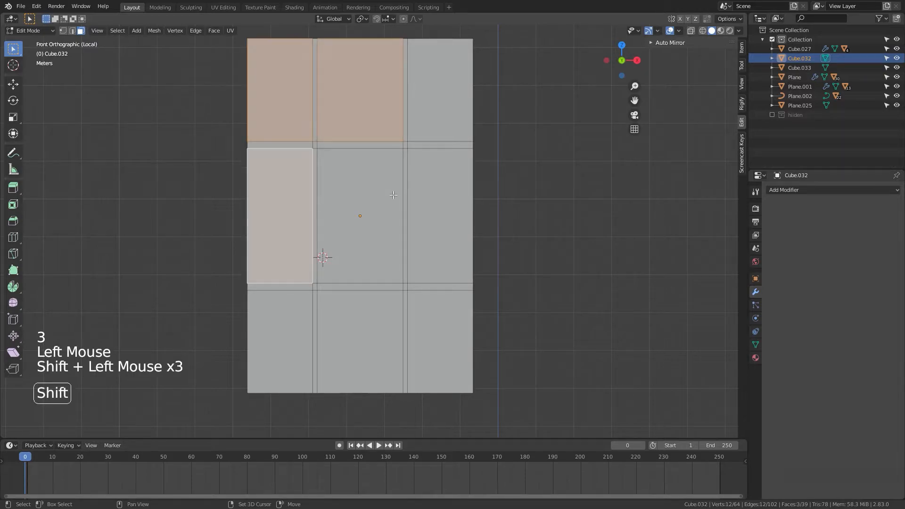
{"action": "left_click", "coordinate": [426, 108], "text": "shift"}
{"action": "left_click", "coordinate": [424, 232], "text": "shift"}
{"action": "left_click", "coordinate": [430, 329], "text": "shift"}
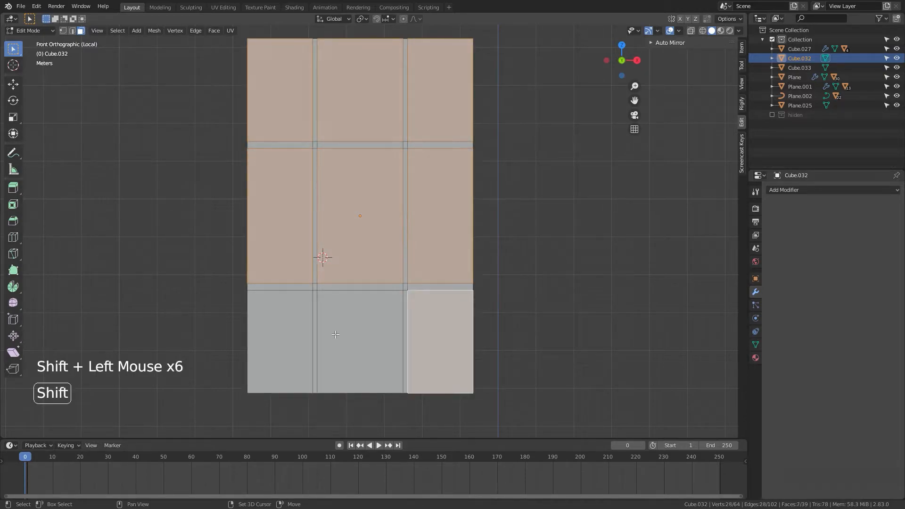
{"action": "left_click", "coordinate": [360, 337], "text": "shift"}
{"action": "left_click", "coordinate": [258, 338], "text": "shift"}
{"action": "key", "text": "x"}
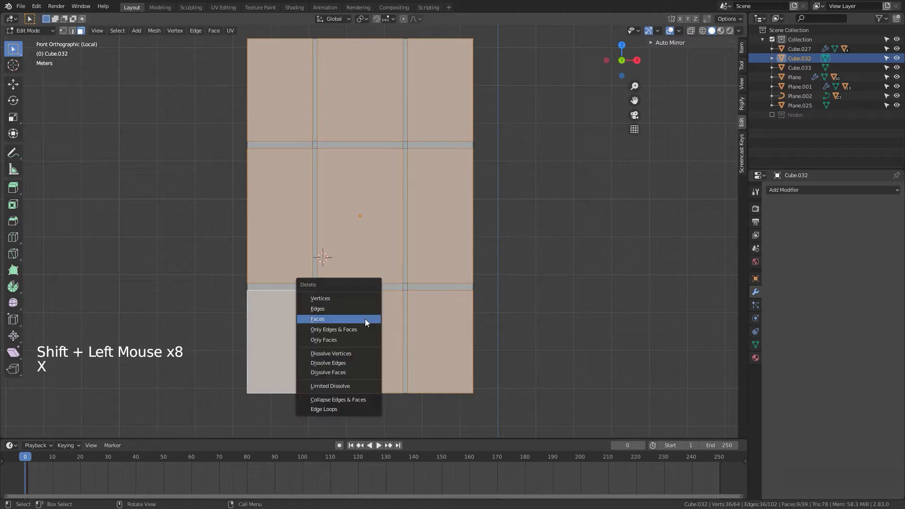
{"action": "left_click", "coordinate": [364, 318]}
Step: Reveal the hidden faces of the window mesh and switch to X-ray wireframe display
{"action": "key", "text": "Tab"}
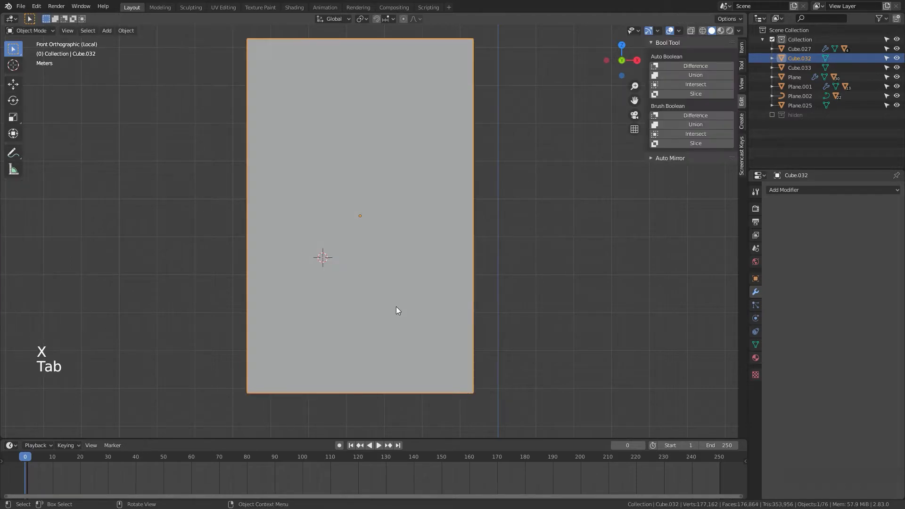
{"action": "scroll", "coordinate": [396, 307], "scroll_direction": "down", "scroll_amount": 2}
{"action": "middle_click_drag", "start_coordinate": [396, 307], "coordinate": [519, 328]}
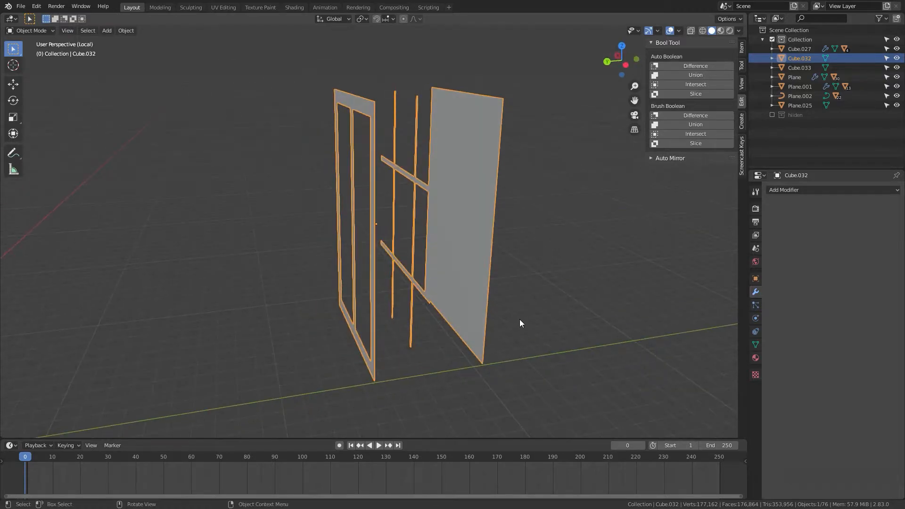
{"action": "key", "text": "Tab"}
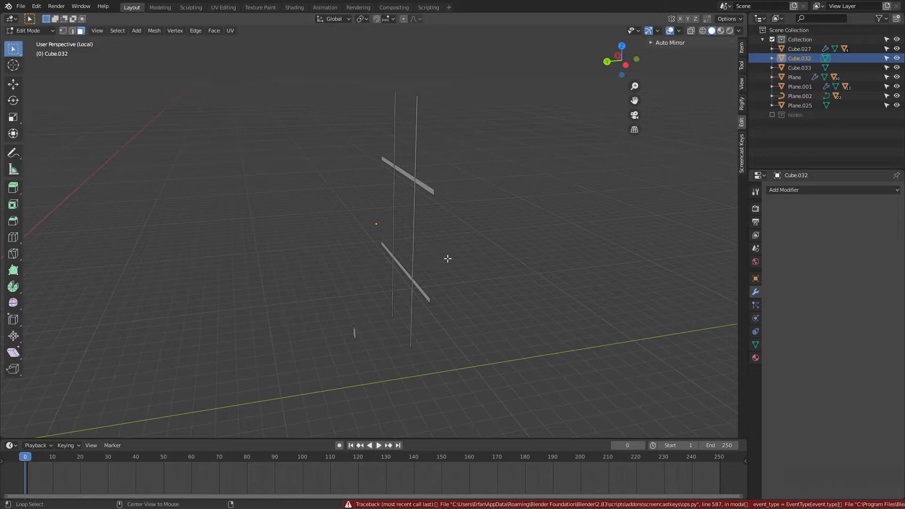
{"action": "key", "text": "alt+h"}
{"action": "mouse_move", "coordinate": [476, 347]}
{"action": "middle_mouse_down"}
{"action": "mouse_move", "coordinate": [458, 344]}
{"action": "mouse_move", "coordinate": [451, 362]}
{"action": "middle_mouse_up"}
{"action": "key", "text": "z"}
{"action": "left_click", "coordinate": [384, 351]}
{"action": "middle_click_drag", "start_coordinate": [377, 302], "coordinate": [380, 360]}
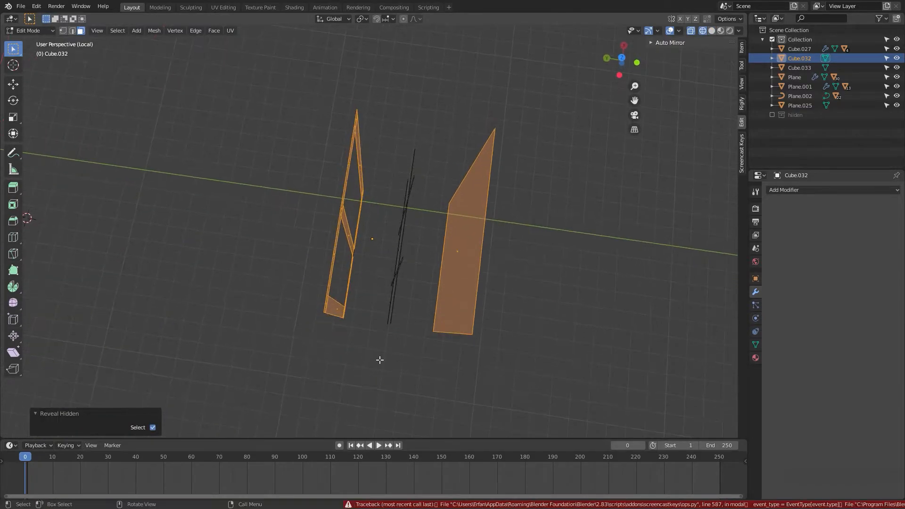
Step: Select the frame and bar faces from the top view and extrude them about 0.23 m along Y
{"action": "left_click_drag", "start_coordinate": [435, 133], "coordinate": [318, 336]}
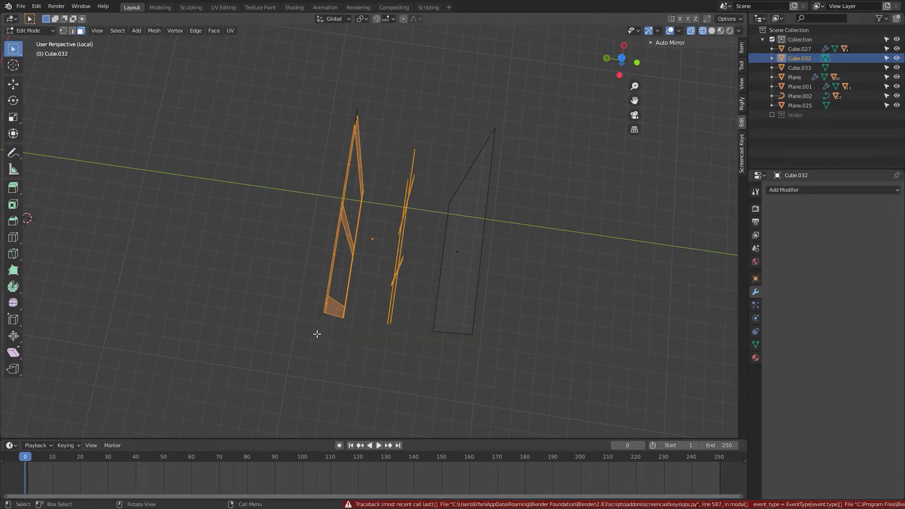
{"action": "key", "text": "KP_7"}
{"action": "left_click_drag", "start_coordinate": [508, 136], "coordinate": [228, 291]}
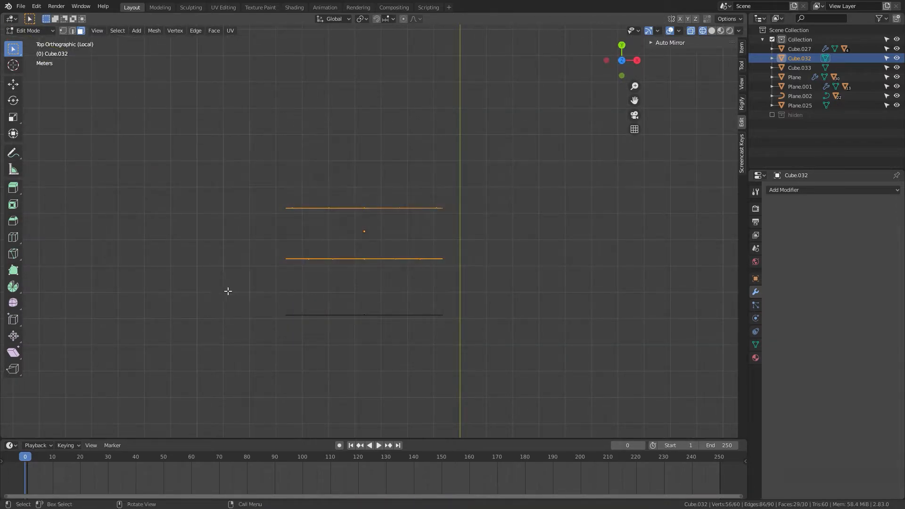
{"action": "middle_click_drag", "start_coordinate": [395, 315], "coordinate": [365, 245]}
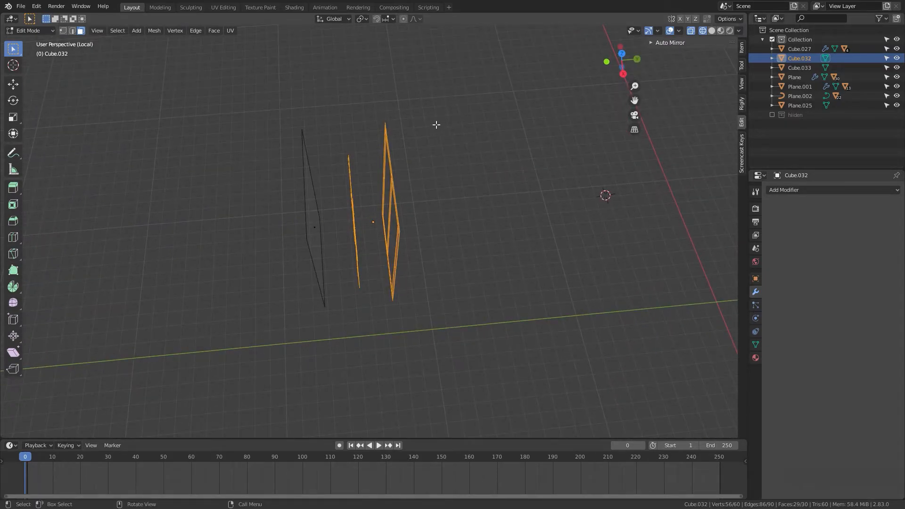
{"action": "left_click_drag", "start_coordinate": [449, 96], "coordinate": [346, 340]}
{"action": "key", "text": "KP_7"}
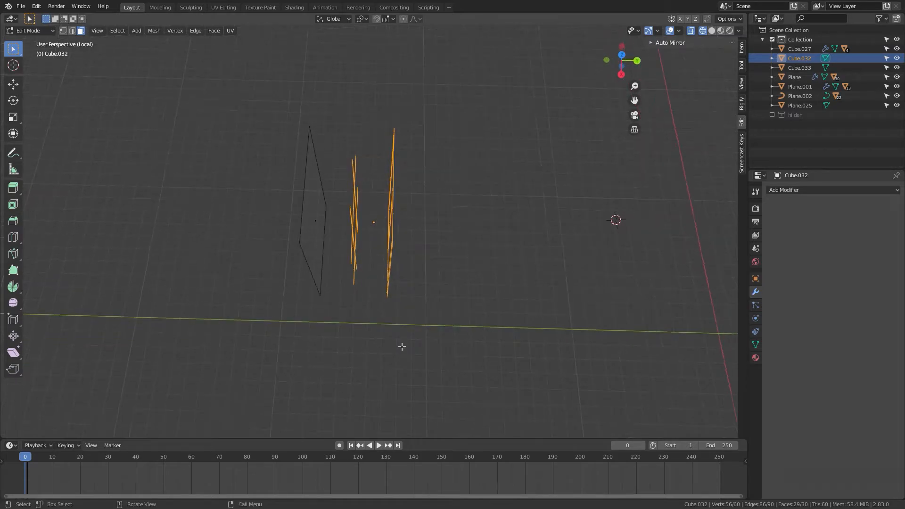
{"action": "key", "text": "e"}
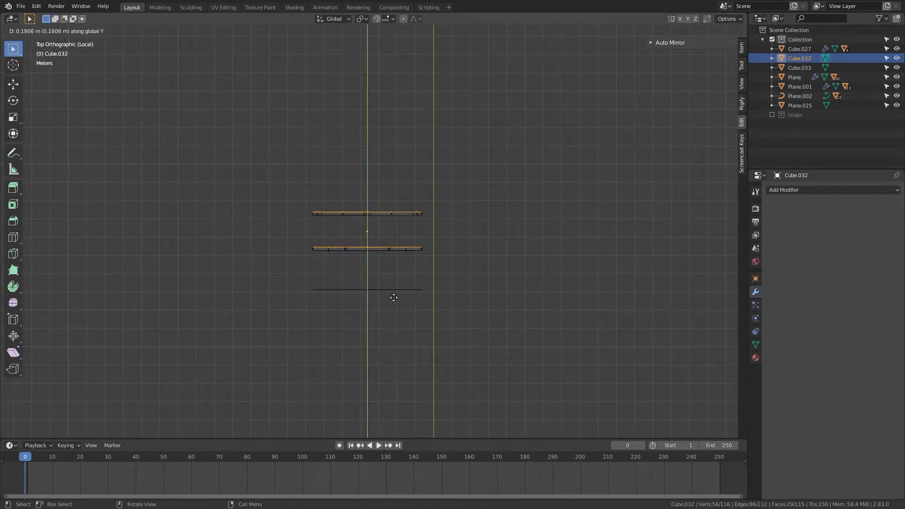
{"action": "left_click", "coordinate": [393, 297]}
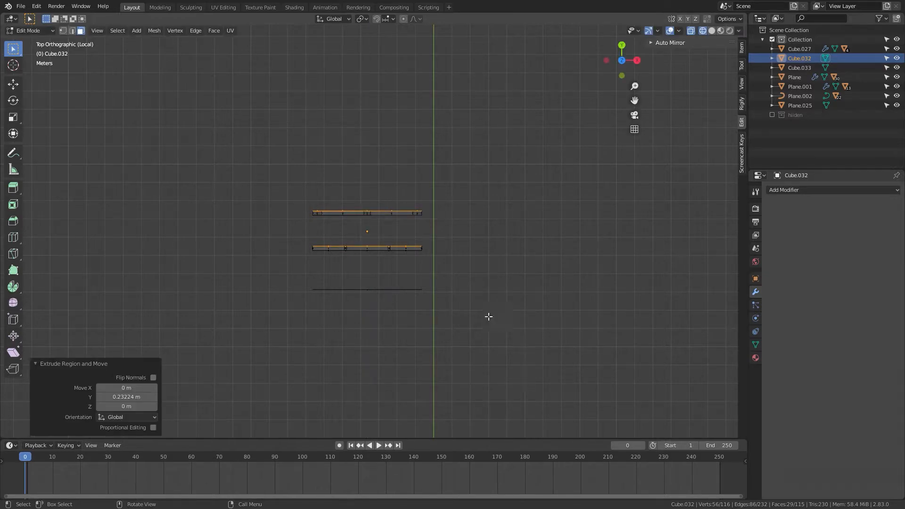
Step: Select the extruded bars and move them about 1.45 m along Y toward the frame
{"action": "middle_click_drag", "start_coordinate": [489, 315], "coordinate": [180, 278]}
{"action": "key", "text": "KP_7"}
{"action": "left_click_drag", "start_coordinate": [440, 233], "coordinate": [262, 279]}
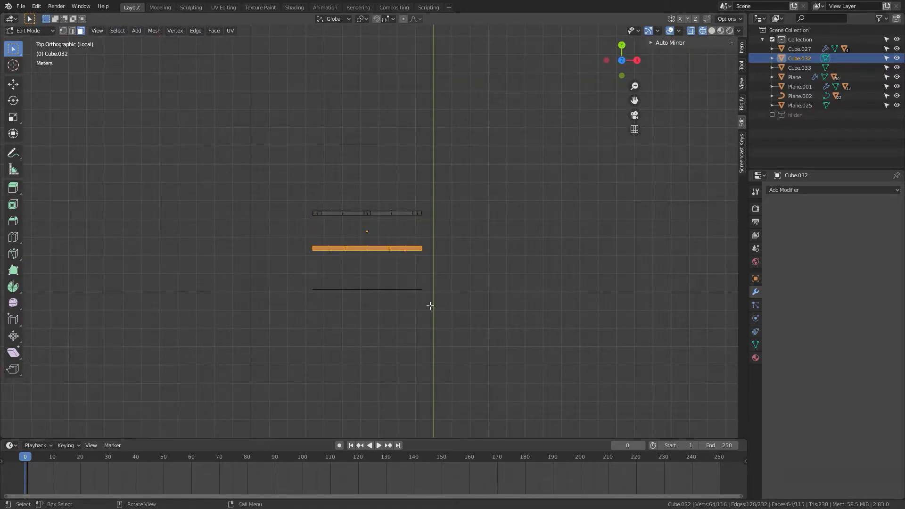
{"action": "key", "text": "g"}
{"action": "key", "text": "y"}
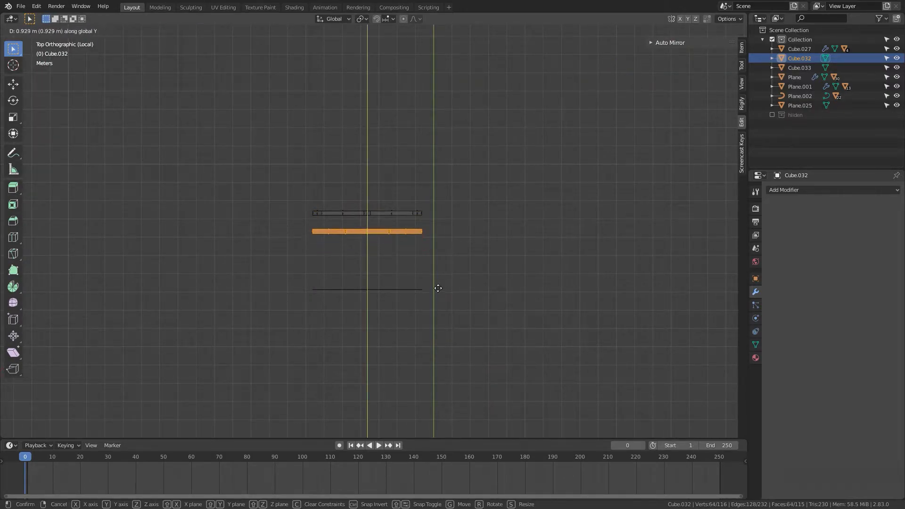
{"action": "left_click", "coordinate": [440, 281]}
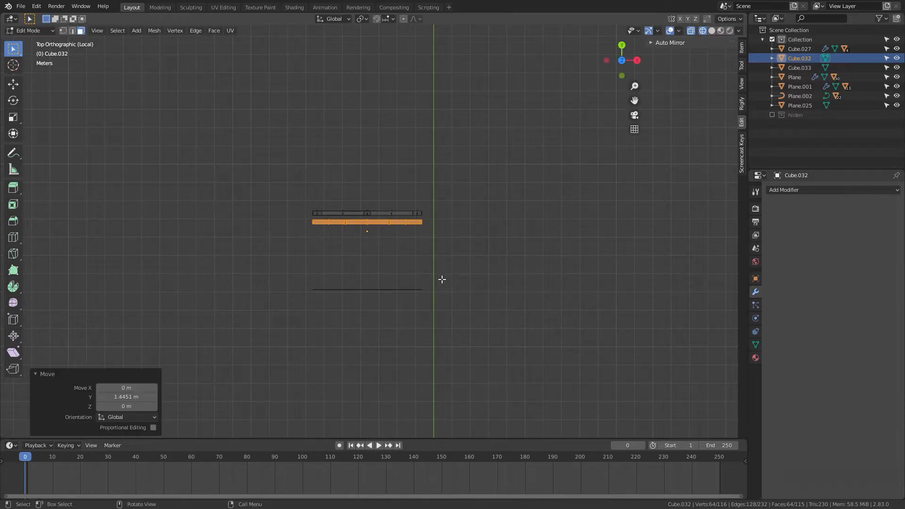
Step: Select the back glass face and move it along Y up against the frame
{"action": "left_click_drag", "start_coordinate": [444, 269], "coordinate": [298, 312]}
{"action": "key", "text": "g"}
{"action": "key", "text": "y"}
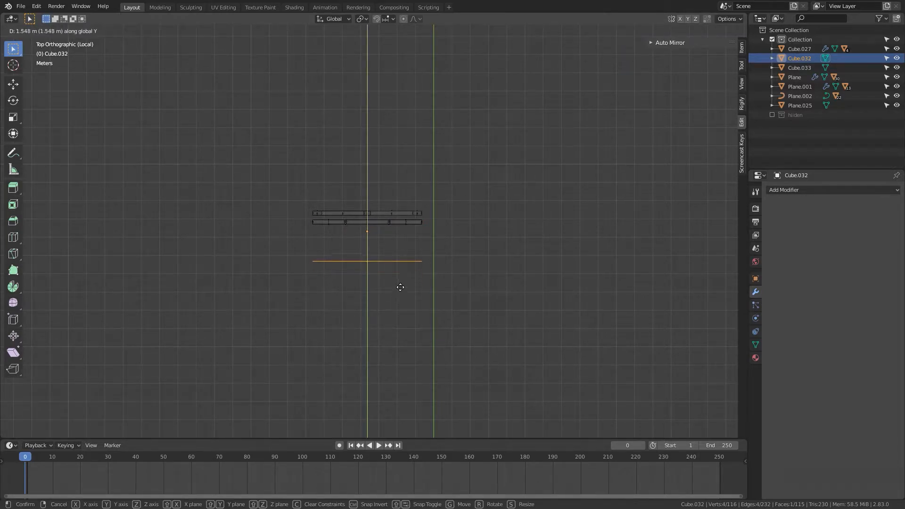
{"action": "left_click", "coordinate": [411, 259]}
Step: Leave edit mode, switch back to solid shading and exit local view
{"action": "mouse_move", "coordinate": [442, 289]}
{"action": "middle_mouse_down"}
{"action": "mouse_move", "coordinate": [505, 303]}
{"action": "mouse_move", "coordinate": [586, 273]}
{"action": "mouse_move", "coordinate": [638, 224]}
{"action": "middle_mouse_up"}
{"action": "key", "text": "Tab"}
{"action": "left_click", "coordinate": [529, 278]}
{"action": "key", "text": "z"}
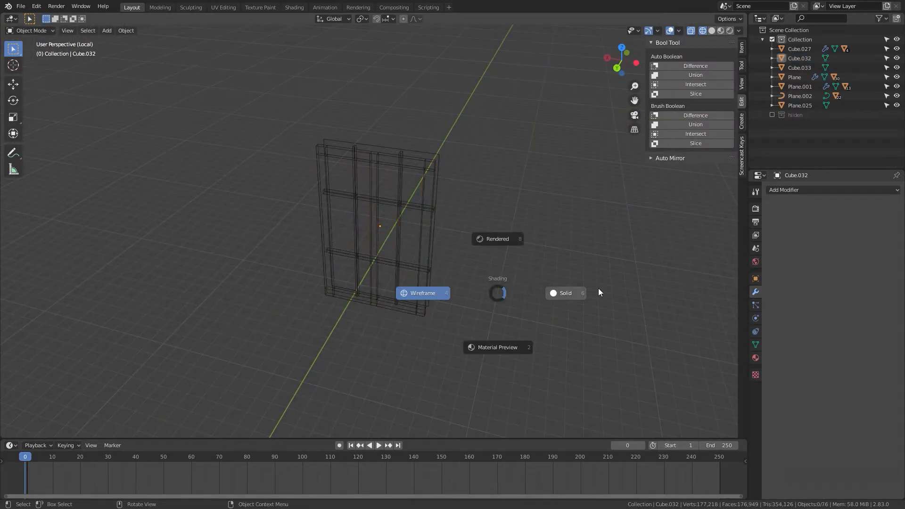
{"action": "left_click", "coordinate": [598, 292]}
{"action": "scroll", "coordinate": [593, 294], "scroll_direction": "down", "scroll_amount": 2}
{"action": "mouse_move", "coordinate": [592, 295]}
{"action": "middle_mouse_down"}
{"action": "mouse_move", "coordinate": [663, 274]}
{"action": "mouse_move", "coordinate": [616, 294]}
{"action": "mouse_move", "coordinate": [568, 288]}
{"action": "middle_mouse_up"}
{"action": "key", "text": "KP_Divide"}
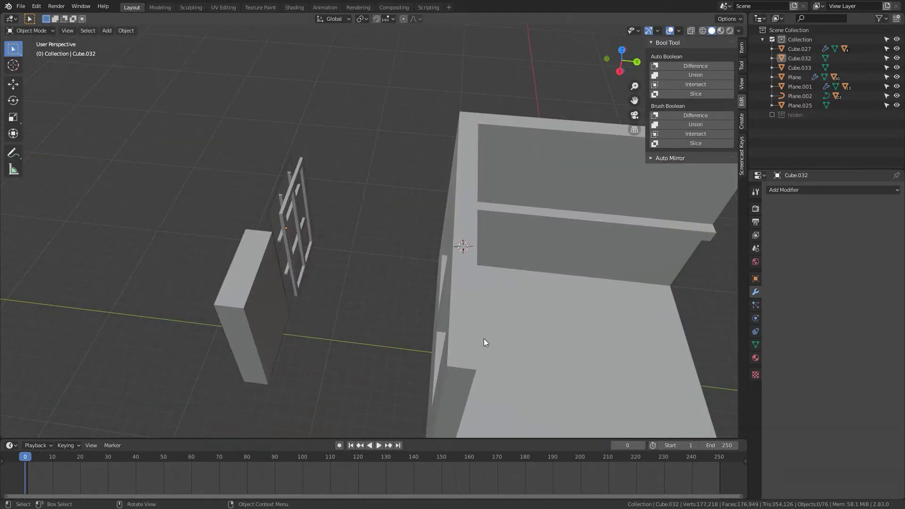
Step: Select the window object and inspect its position relative to the wall from front and side views
{"action": "middle_click_drag", "start_coordinate": [344, 337], "coordinate": [304, 274]}
{"action": "left_click", "coordinate": [333, 192]}
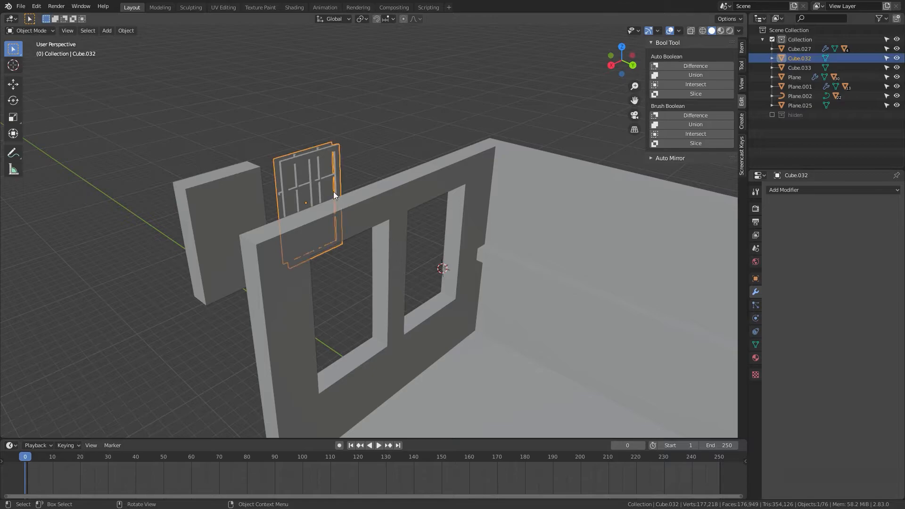
{"action": "key", "text": "KP_3"}
{"action": "key", "text": "KP_1"}
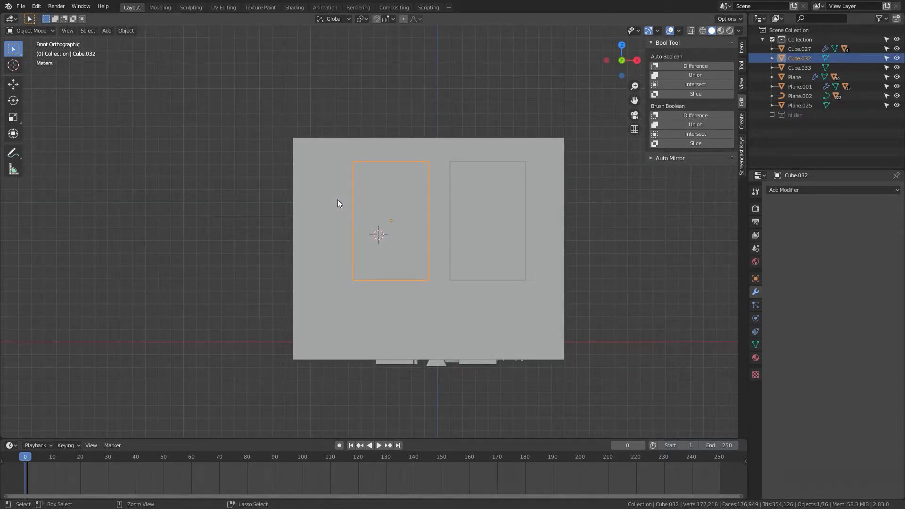
{"action": "key", "text": "ctrl+KP_3"}
{"action": "key", "text": "KP_3"}
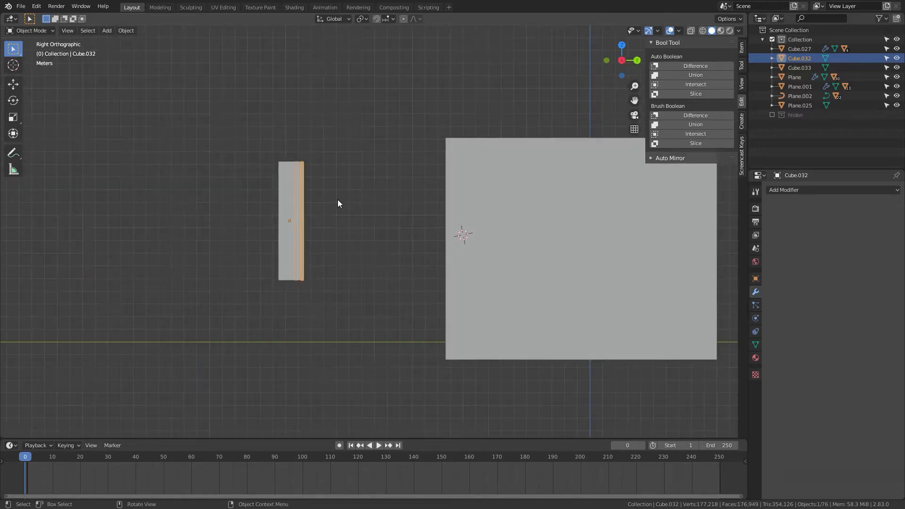
{"action": "key", "text": "shift+z"}
{"action": "middle_click_drag", "start_coordinate": [532, 254], "coordinate": [475, 265], "text": "shift"}
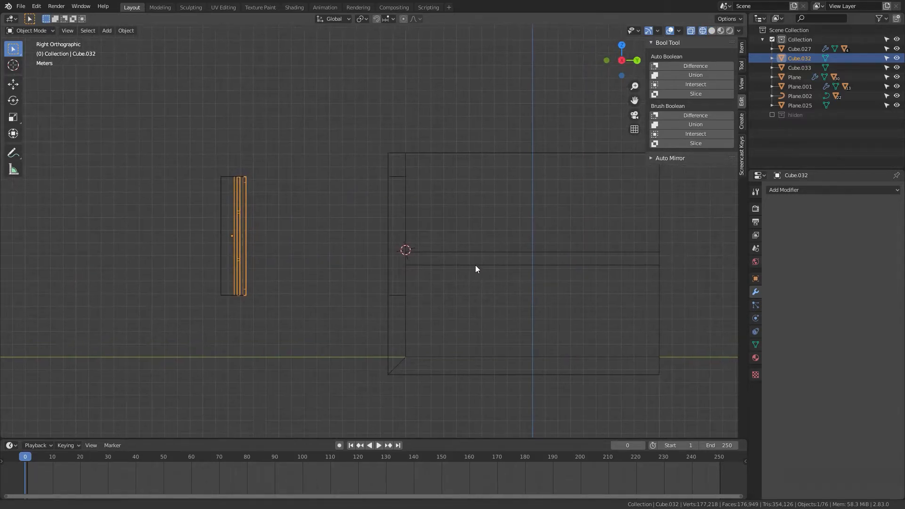
Step: Move the window object about 12.52 m along Y into the wall opening
{"action": "key", "text": "g"}
{"action": "key", "text": "y"}
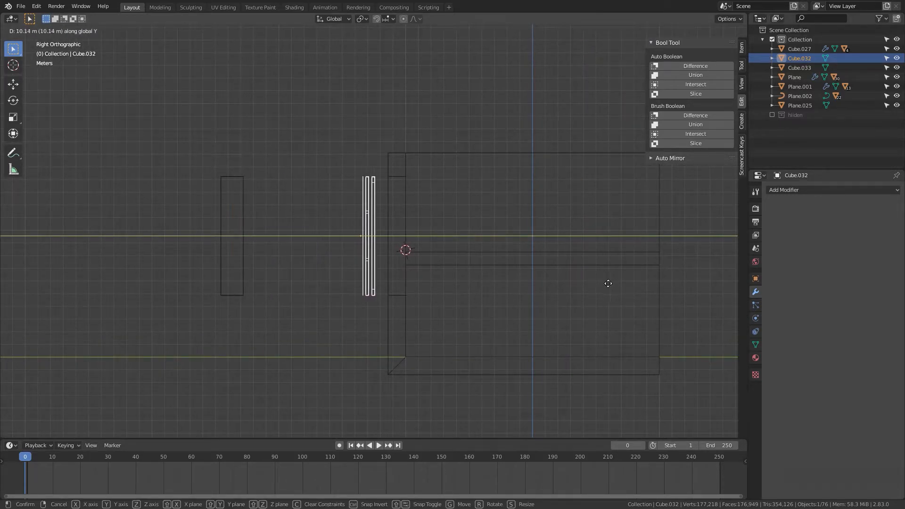
{"action": "left_click", "coordinate": [633, 294]}
Step: Delete the leftover box standing outside the wall
{"action": "middle_click_drag", "start_coordinate": [634, 294], "coordinate": [98, 193]}
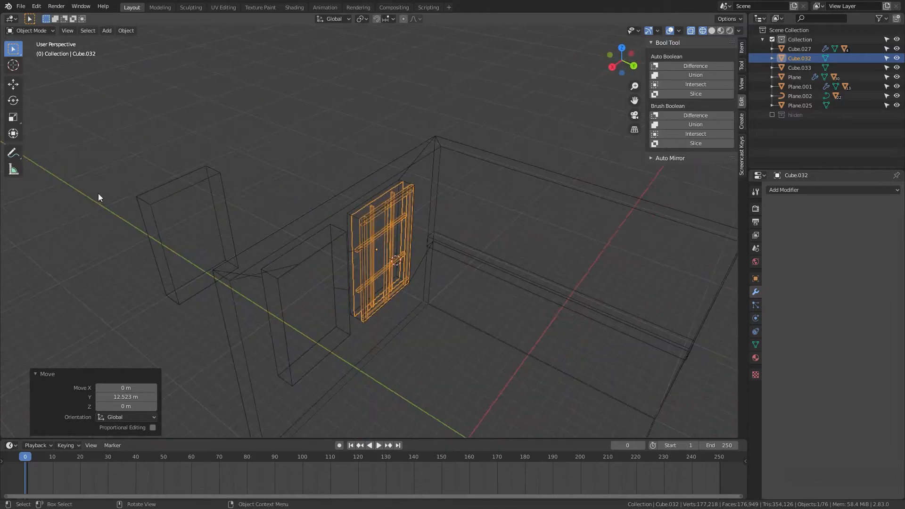
{"action": "left_click", "coordinate": [199, 186]}
{"action": "key", "text": "x"}
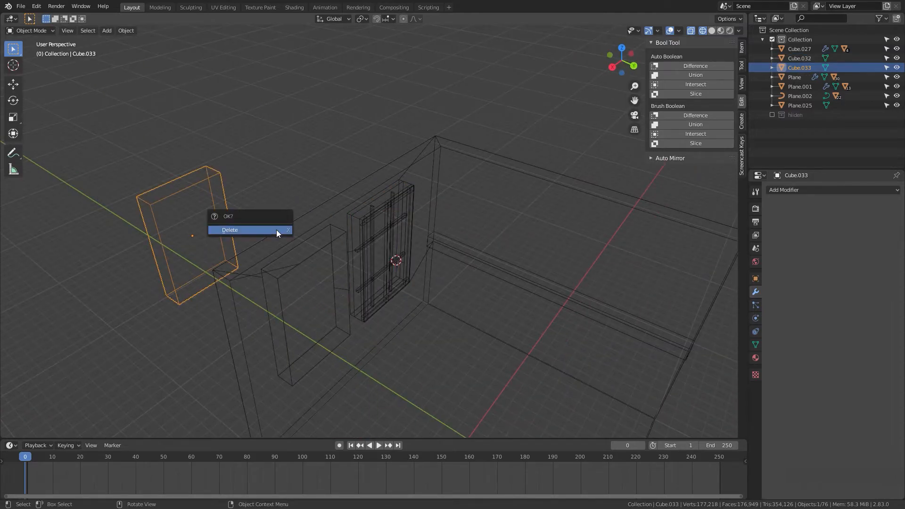
{"action": "left_click", "coordinate": [276, 230]}
Step: Place the 3D cursor on the side wall and add a cube there
{"action": "middle_click_drag", "start_coordinate": [414, 285], "coordinate": [354, 253]}
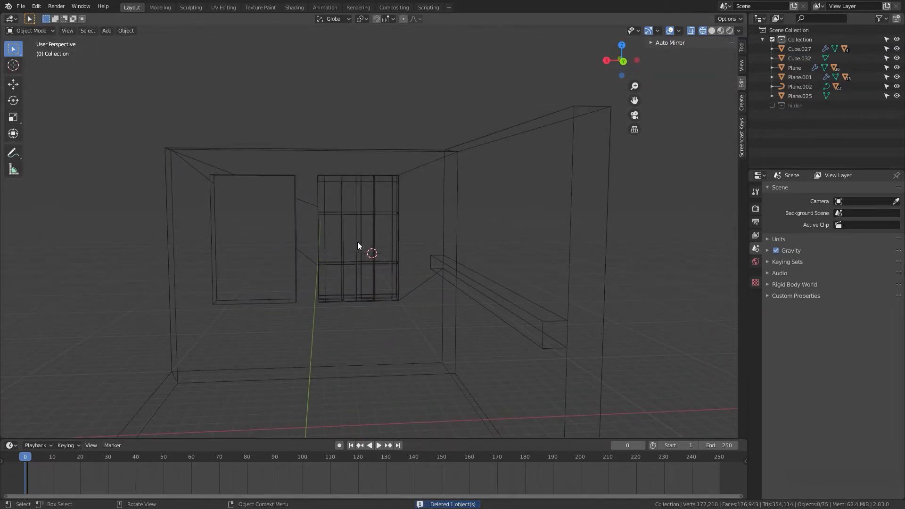
{"action": "left_click", "coordinate": [370, 252]}
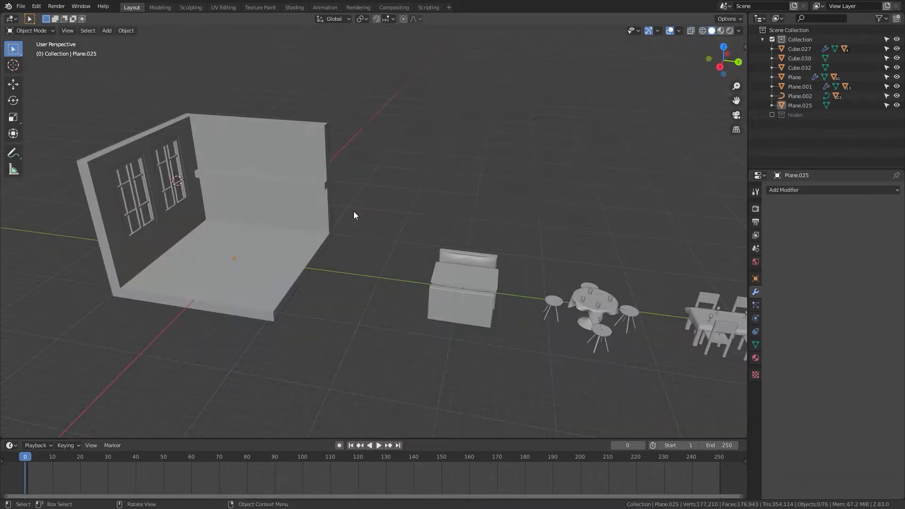
{"action": "middle_click_drag", "start_coordinate": [399, 257], "coordinate": [386, 293]}
{"action": "scroll", "coordinate": [468, 259], "scroll_direction": "up", "scroll_amount": 4}
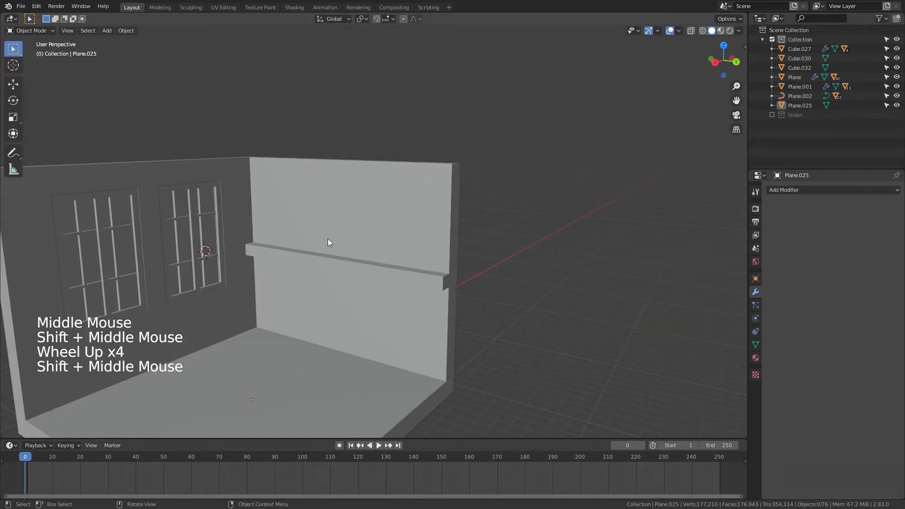
{"action": "middle_click_drag", "start_coordinate": [348, 259], "coordinate": [346, 222]}
{"action": "right_click", "coordinate": [355, 226], "text": "shift"}
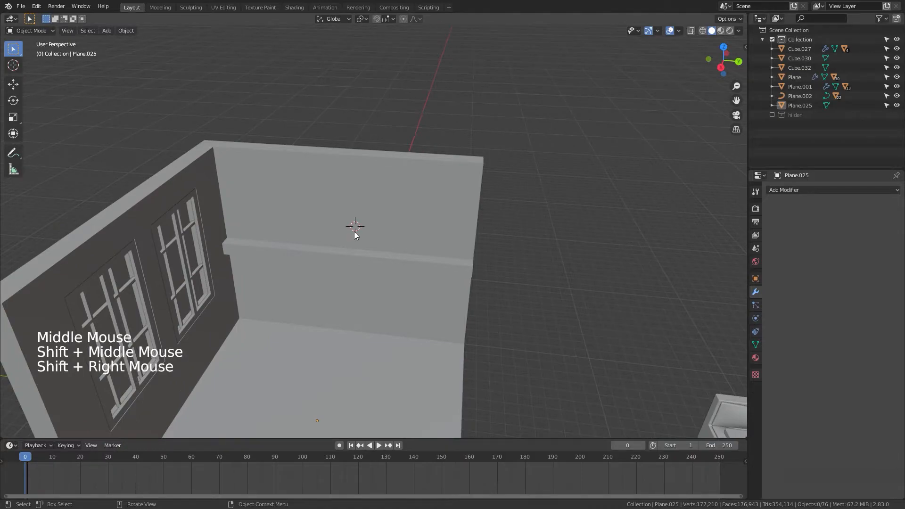
{"action": "key", "text": "shift+a"}
{"action": "mouse_move", "coordinate": [354, 231]}
{"action": "left_click", "coordinate": [397, 242]}
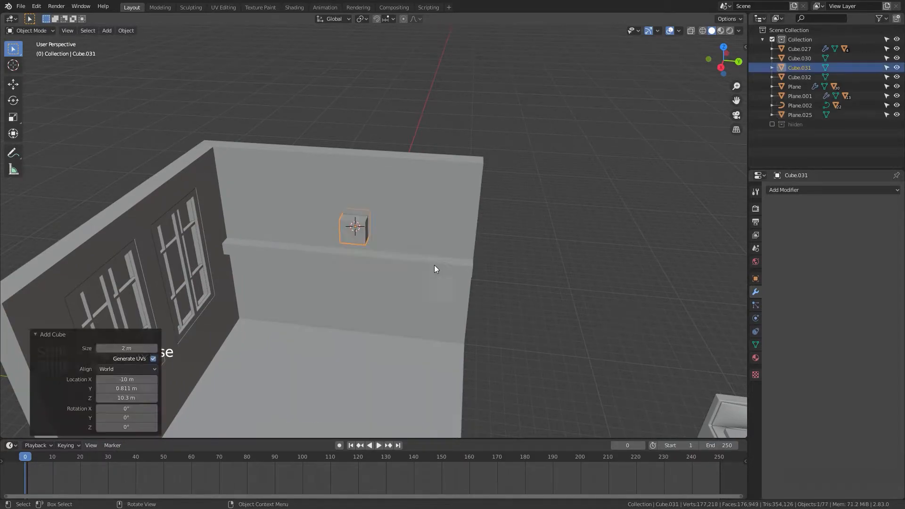
Step: Scale the cube about 6.37 along Y and 0.42 along Z to form a long flat plank
{"action": "middle_click_drag", "start_coordinate": [433, 273], "coordinate": [394, 264]}
{"action": "key", "text": "s"}
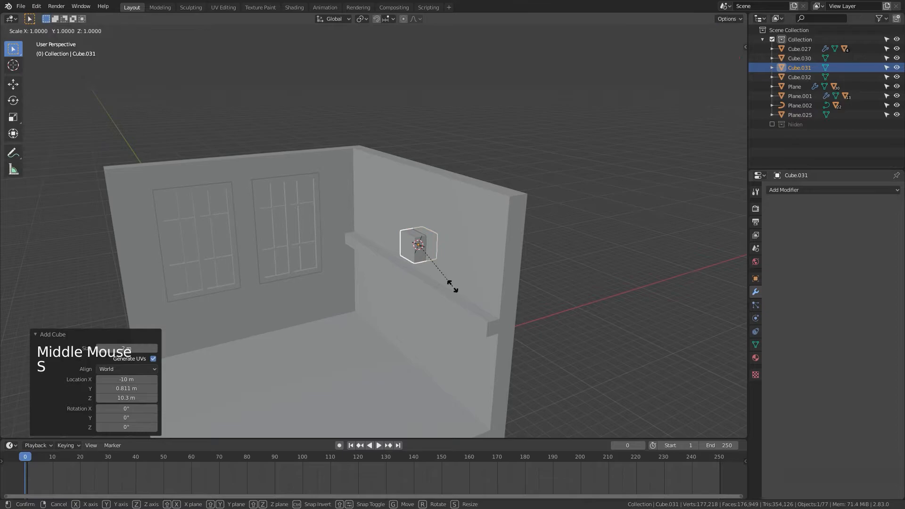
{"action": "key", "text": "y"}
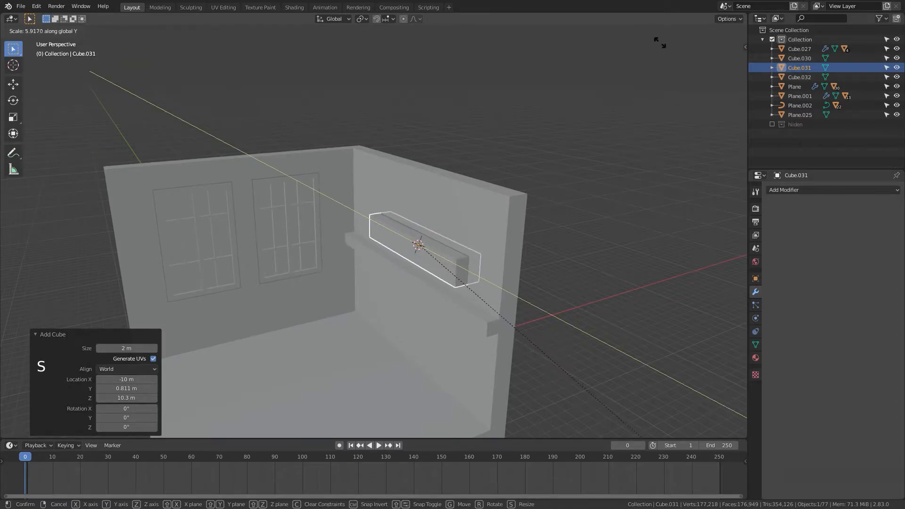
{"action": "left_click", "coordinate": [670, 67]}
{"action": "middle_click_drag", "start_coordinate": [625, 213], "coordinate": [700, 185]}
{"action": "key", "text": "s"}
{"action": "key", "text": "z"}
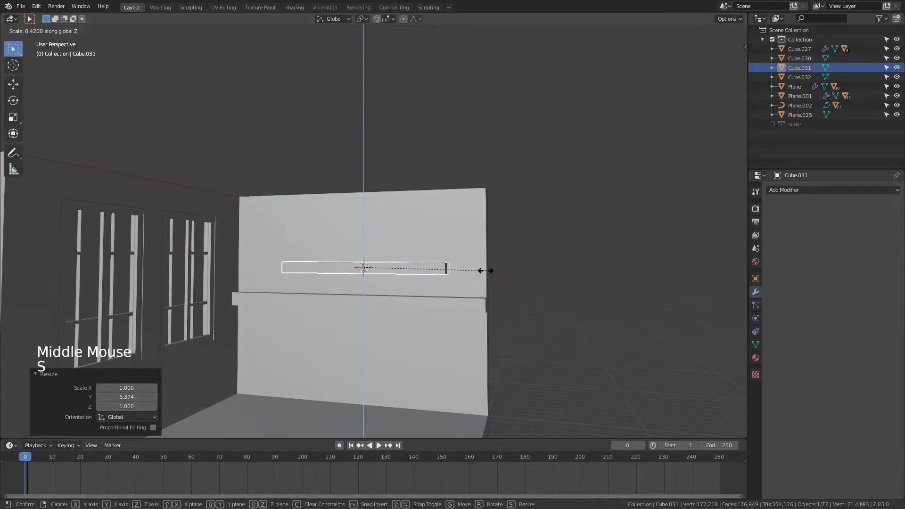
{"action": "left_click", "coordinate": [429, 272]}
Step: Shorten the plank to 0.821 along Y and move it about 0.81 m along X toward the wall
{"action": "mouse_move", "coordinate": [497, 315]}
{"action": "middle_mouse_down"}
{"action": "mouse_move", "coordinate": [476, 332]}
{"action": "mouse_move", "coordinate": [564, 357]}
{"action": "mouse_move", "coordinate": [485, 318]}
{"action": "mouse_move", "coordinate": [445, 330]}
{"action": "mouse_move", "coordinate": [503, 304]}
{"action": "middle_mouse_up"}
{"action": "key", "text": "s"}
{"action": "key", "text": "y"}
{"action": "left_click", "coordinate": [527, 340]}
{"action": "key", "text": "g"}
{"action": "key", "text": "x"}
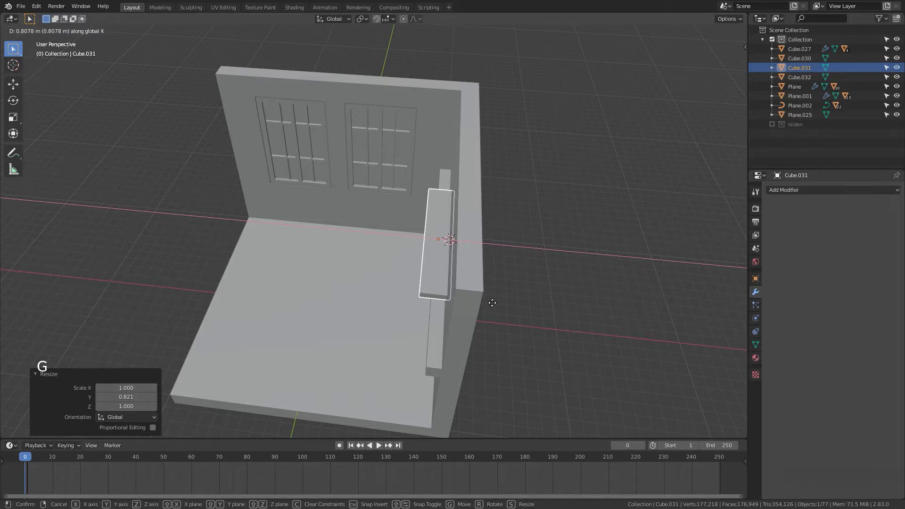
{"action": "left_click", "coordinate": [492, 302]}
Step: Raise the plank about 0.37 m along Z
{"action": "middle_click_drag", "start_coordinate": [492, 302], "coordinate": [582, 303]}
{"action": "key", "text": "g"}
{"action": "key", "text": "z"}
{"action": "left_click", "coordinate": [591, 304]}
Step: Widen the plank 1.125 along X and shift it about 0.21 m along X
{"action": "key", "text": "s"}
{"action": "key", "text": "x"}
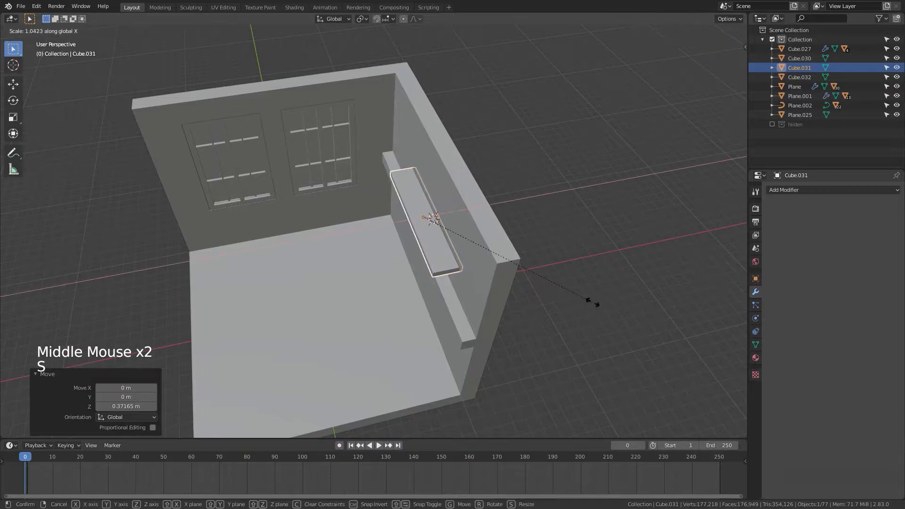
{"action": "left_click", "coordinate": [611, 302]}
{"action": "key", "text": "g"}
{"action": "key", "text": "x"}
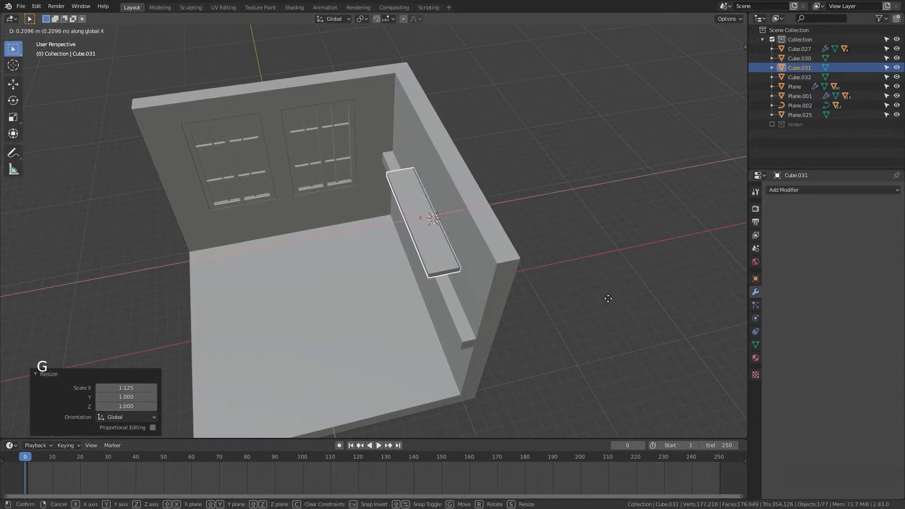
{"action": "left_click", "coordinate": [608, 299]}
Step: Place the 3D cursor above the shelf and add a new cube there
{"action": "middle_click_drag", "start_coordinate": [625, 312], "coordinate": [689, 291]}
{"action": "scroll", "coordinate": [590, 255], "scroll_direction": "up", "scroll_amount": 3}
{"action": "middle_click_drag", "start_coordinate": [589, 254], "coordinate": [521, 226], "text": "shift"}
{"action": "scroll", "coordinate": [664, 338], "scroll_direction": "down", "scroll_amount": 1, "text": "shift"}
{"action": "scroll", "coordinate": [642, 312], "scroll_direction": "up", "scroll_amount": 1}
{"action": "scroll", "coordinate": [467, 215], "scroll_direction": "up", "scroll_amount": 5}
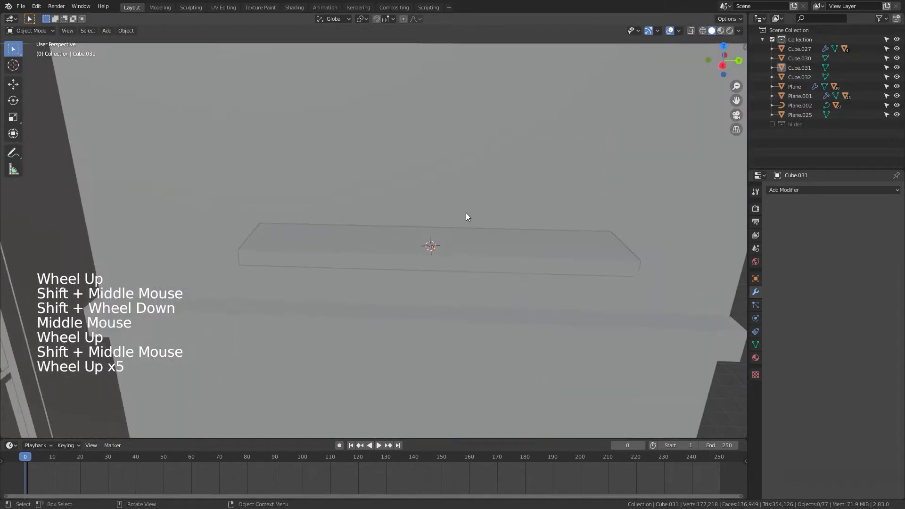
{"action": "right_click", "coordinate": [315, 208], "text": "shift"}
{"action": "key", "text": "shift+a"}
{"action": "mouse_move", "coordinate": [316, 216]}
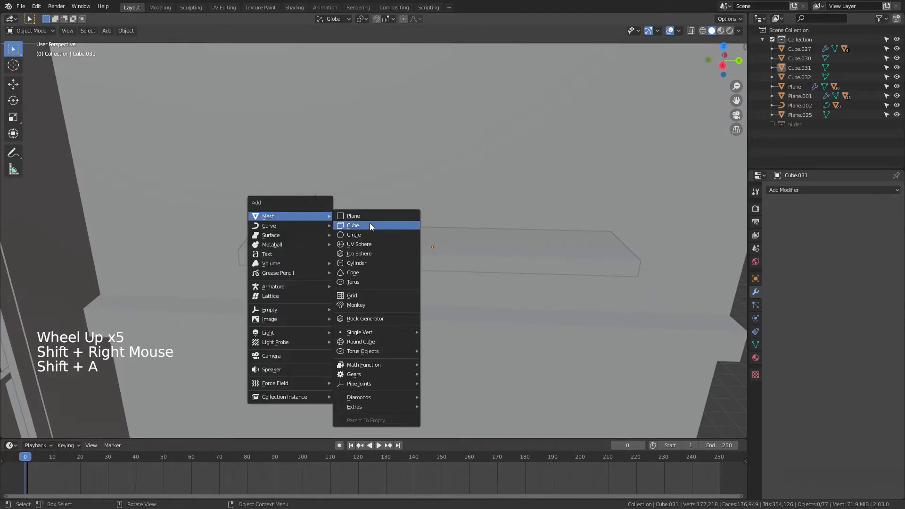
{"action": "left_click", "coordinate": [370, 225]}
Step: Scale the new cube down to 0.861 and raise it about 0.23 m along Z
{"action": "middle_click_drag", "start_coordinate": [507, 254], "coordinate": [537, 270]}
{"action": "key", "text": "s"}
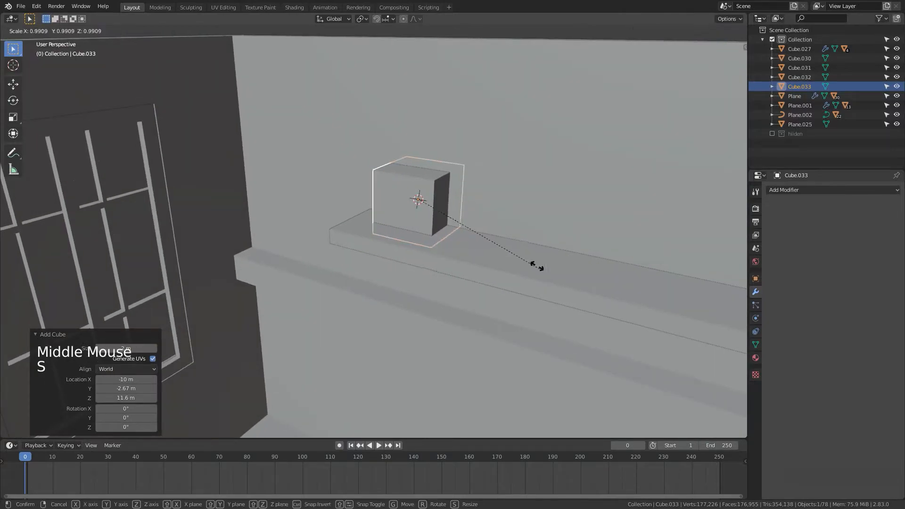
{"action": "left_click", "coordinate": [520, 265]}
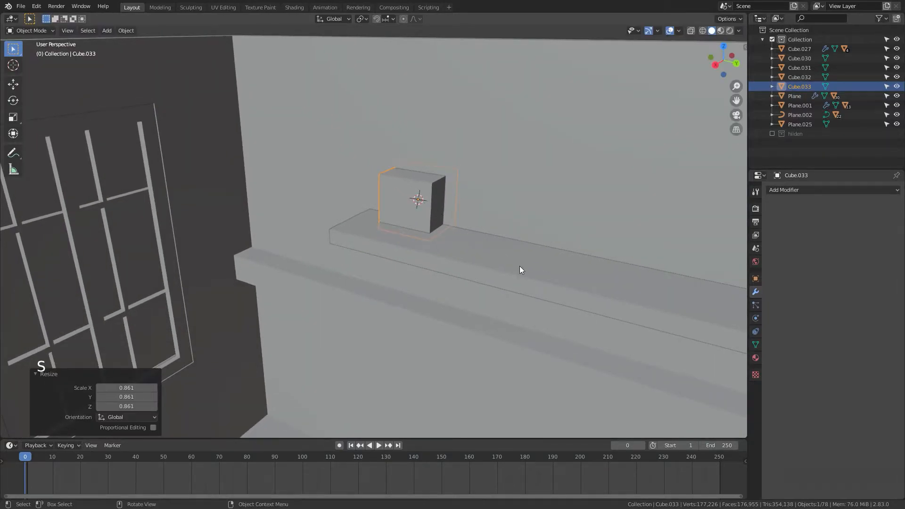
{"action": "key", "text": "g"}
{"action": "key", "text": "z"}
{"action": "left_click", "coordinate": [548, 264]}
Step: Flatten the cube to 0.113 along X and slide it about 0.6 m along X onto the shelf
{"action": "middle_click_drag", "start_coordinate": [547, 264], "coordinate": [551, 309]}
{"action": "key", "text": "s"}
{"action": "key", "text": "x"}
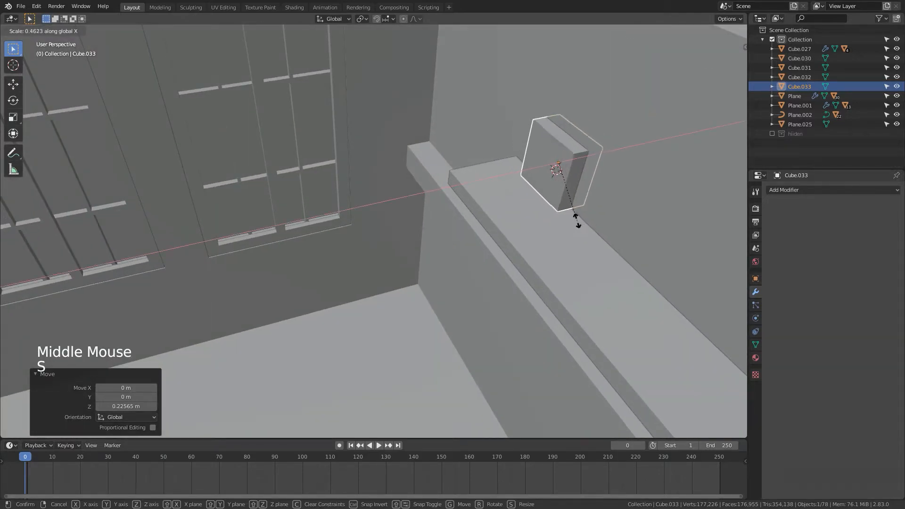
{"action": "left_click", "coordinate": [566, 174]}
{"action": "key", "text": "g"}
{"action": "key", "text": "x"}
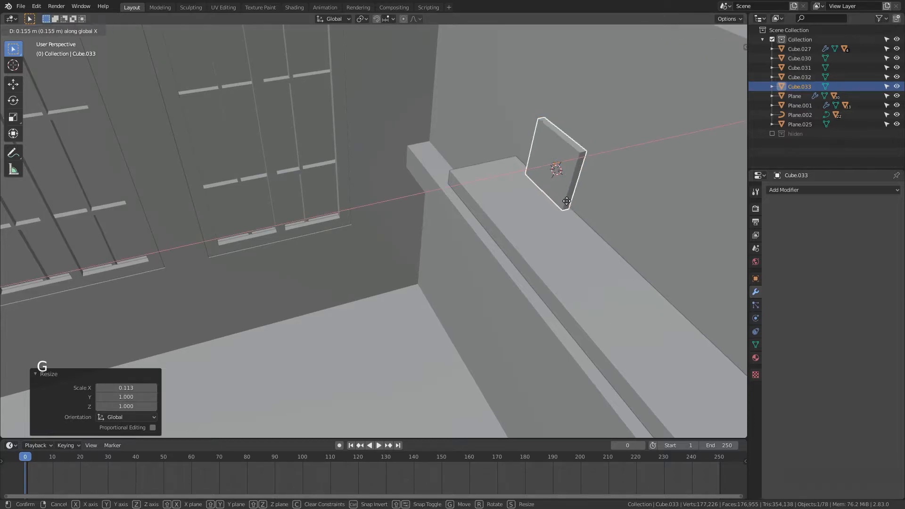
{"action": "left_click", "coordinate": [561, 208]}
Step: Enlarge the panel by 1.388 and stretch it 1.244 along Z
{"action": "middle_click_drag", "start_coordinate": [560, 207], "coordinate": [550, 245]}
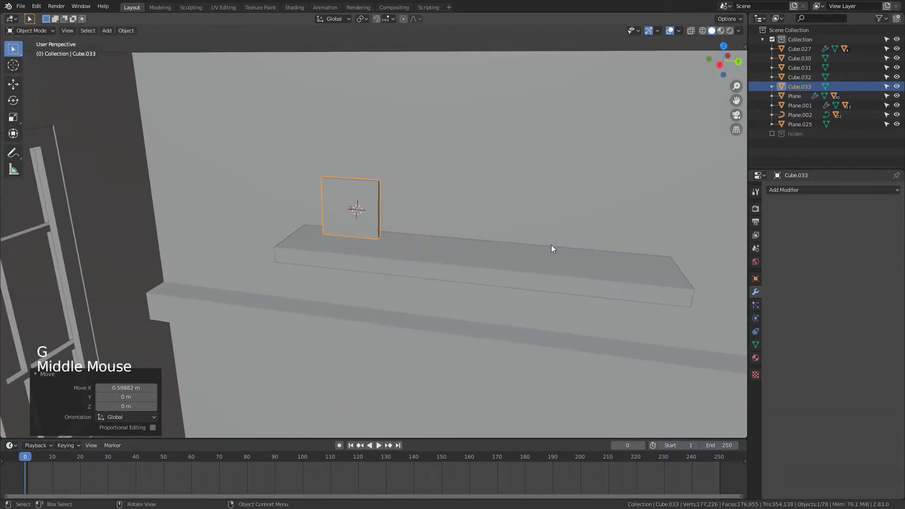
{"action": "key", "text": "s"}
{"action": "left_click", "coordinate": [609, 327]}
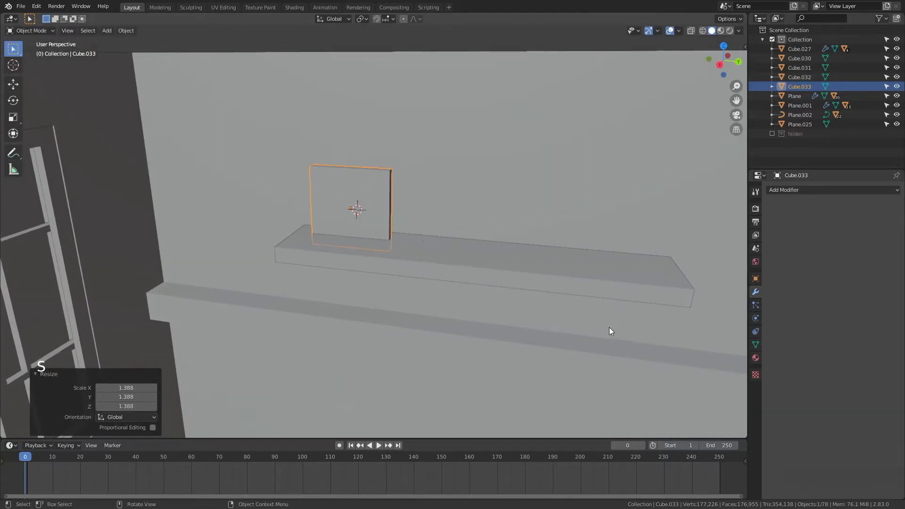
{"action": "key", "text": "s"}
{"action": "key", "text": "z"}
{"action": "left_click", "coordinate": [659, 374]}
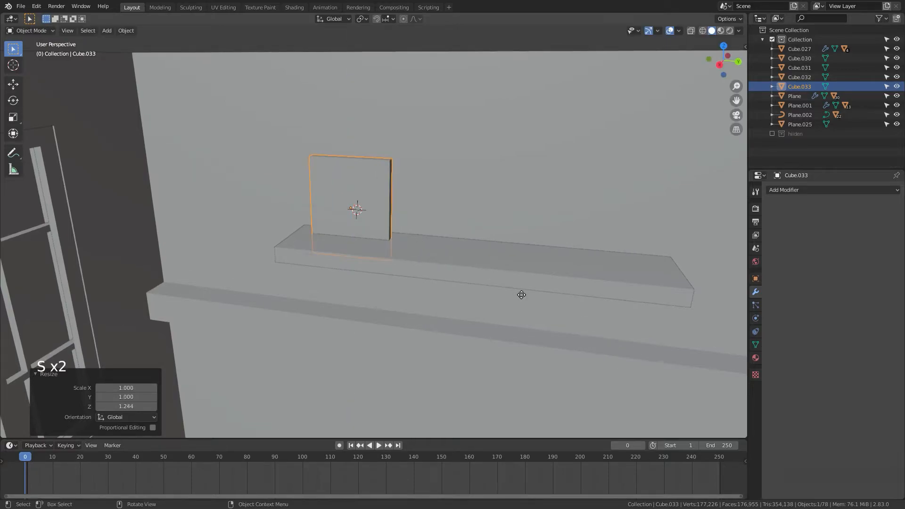
Step: Raise the panel about 0.64 m along Z to sit on the shelf
{"action": "key", "text": "g"}
{"action": "key", "text": "z"}
{"action": "left_click", "coordinate": [523, 275]}
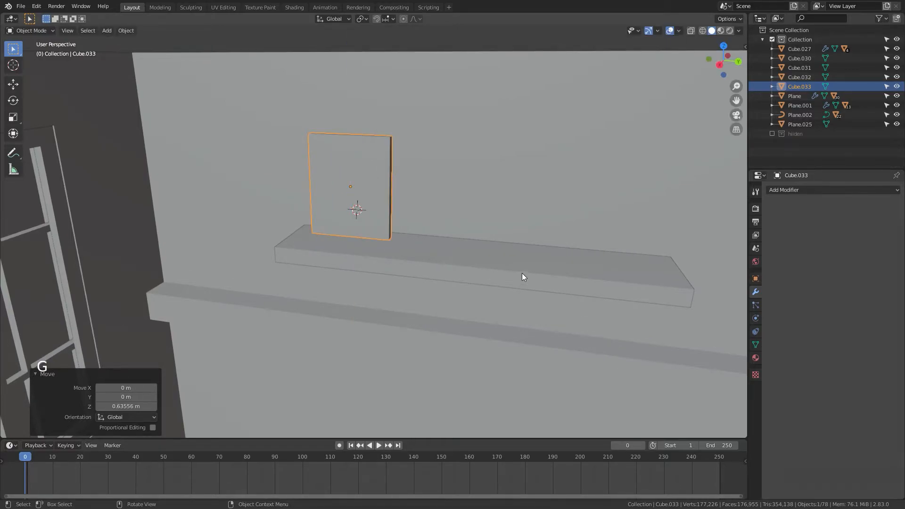
Step: Scale the panel up by 1.128 and readjust its height along Z
{"action": "middle_click_drag", "start_coordinate": [521, 274], "coordinate": [448, 248]}
{"action": "scroll", "coordinate": [404, 296], "scroll_direction": "down", "scroll_amount": 5}
{"action": "scroll", "coordinate": [449, 248], "scroll_direction": "up", "scroll_amount": 1, "text": "shift"}
{"action": "scroll", "coordinate": [449, 248], "scroll_direction": "up", "scroll_amount": 5}
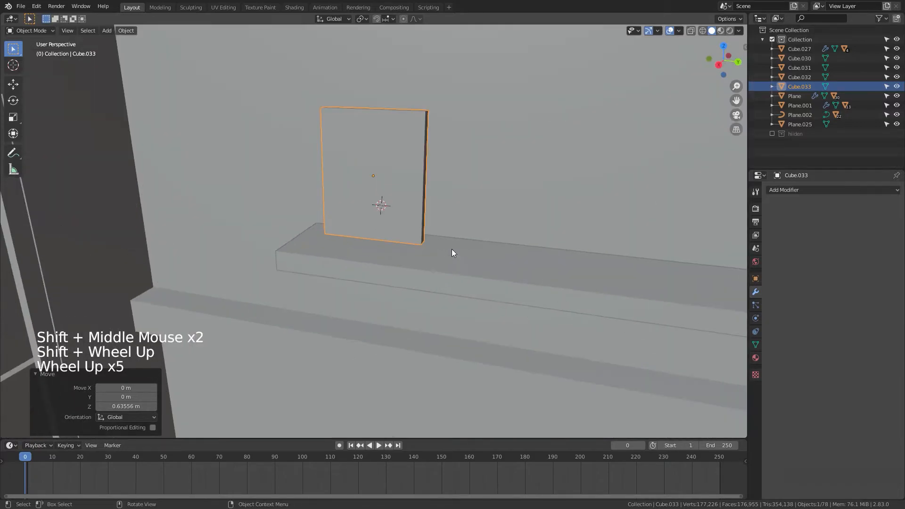
{"action": "key", "text": "s"}
{"action": "left_click", "coordinate": [465, 267]}
{"action": "key", "text": "g"}
{"action": "key", "text": "z"}
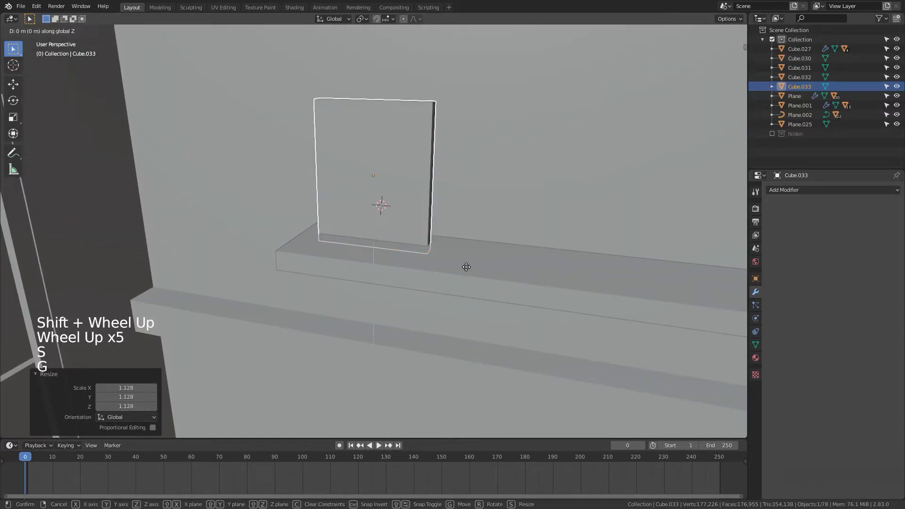
{"action": "left_click", "coordinate": [472, 248]}
Step: Rescale the panel's thickness along X, by 0.856 and by 1.493
{"action": "middle_click_drag", "start_coordinate": [493, 279], "coordinate": [473, 320]}
{"action": "key", "text": "s"}
{"action": "left_click", "coordinate": [535, 297]}
{"action": "key", "text": "s"}
{"action": "middle_click", "coordinate": [545, 318]}
{"action": "left_click", "coordinate": [532, 298]}
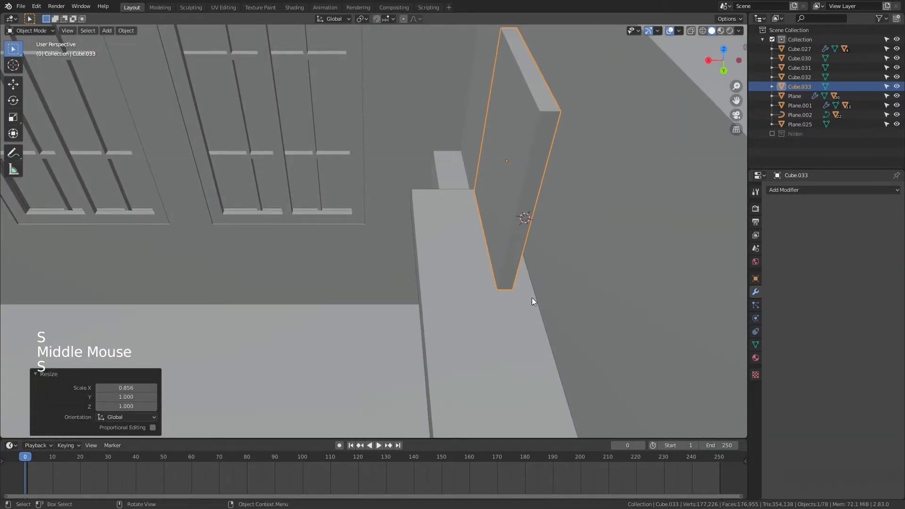
{"action": "mouse_move", "coordinate": [531, 297]}
{"action": "middle_mouse_down"}
{"action": "mouse_move", "coordinate": [629, 285]}
{"action": "mouse_move", "coordinate": [523, 299]}
{"action": "middle_mouse_up"}
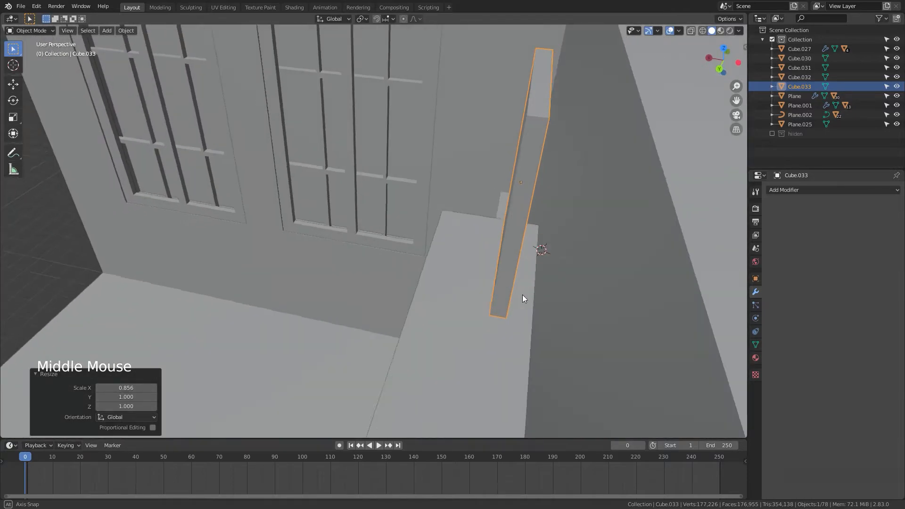
{"action": "key", "text": "s"}
{"action": "left_click", "coordinate": [592, 311]}
{"action": "middle_click_drag", "start_coordinate": [620, 323], "coordinate": [584, 295]}
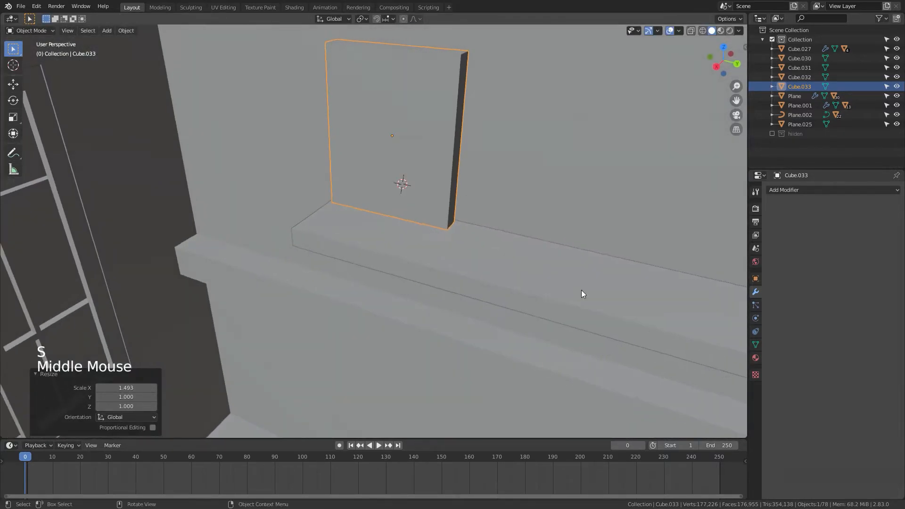
Step: In face edit mode, inset the panel's front face by 0.1623 m
{"action": "key", "text": "Tab"}
{"action": "key", "text": "3"}
{"action": "left_click", "coordinate": [438, 148]}
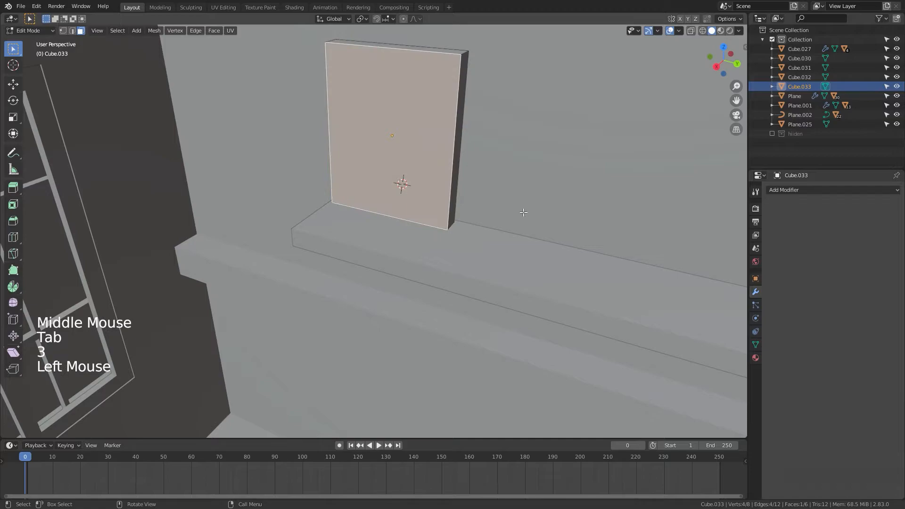
{"action": "key", "text": "i"}
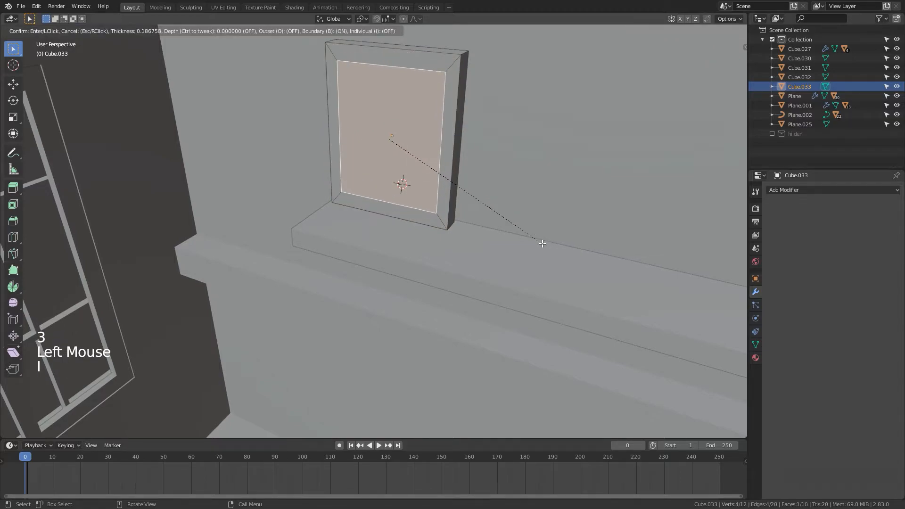
{"action": "left_click", "coordinate": [543, 244]}
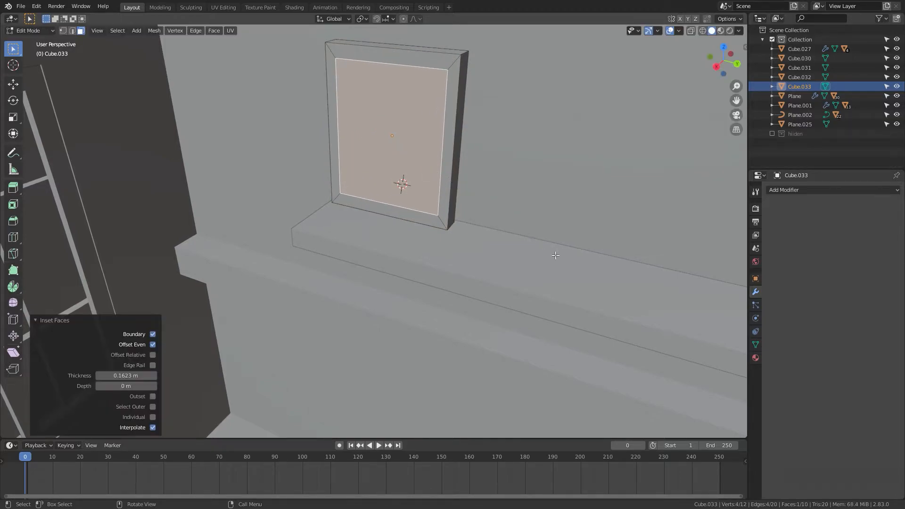
Step: Extrude the inset face about 0.19 m inward along X to recess it
{"action": "middle_click_drag", "start_coordinate": [543, 245], "coordinate": [486, 187]}
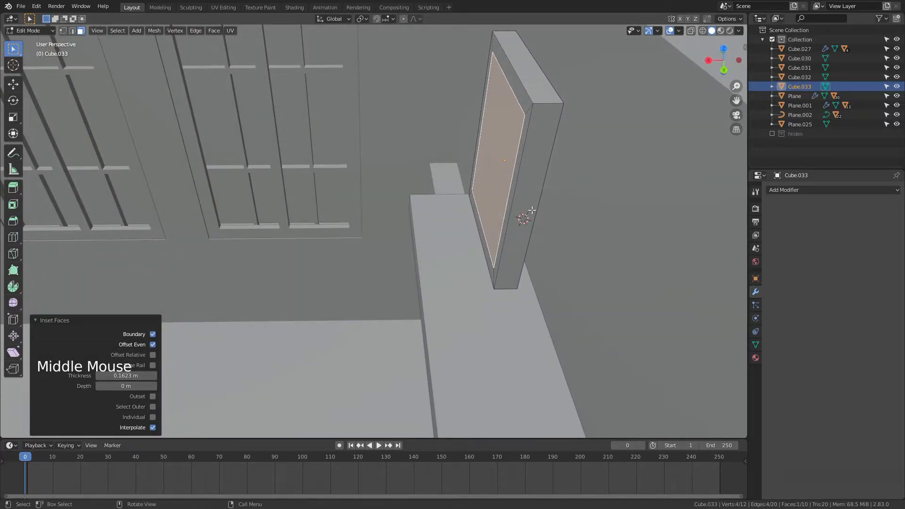
{"action": "key", "text": "e"}
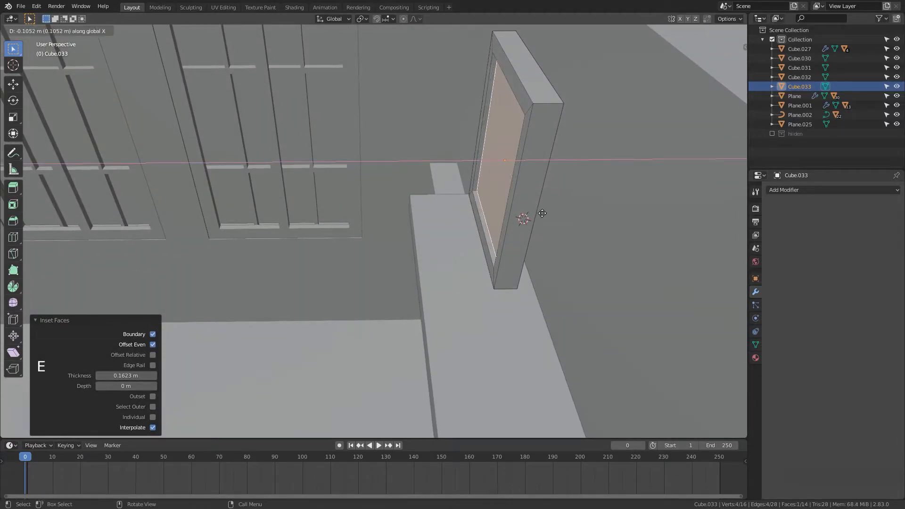
{"action": "left_click", "coordinate": [542, 216]}
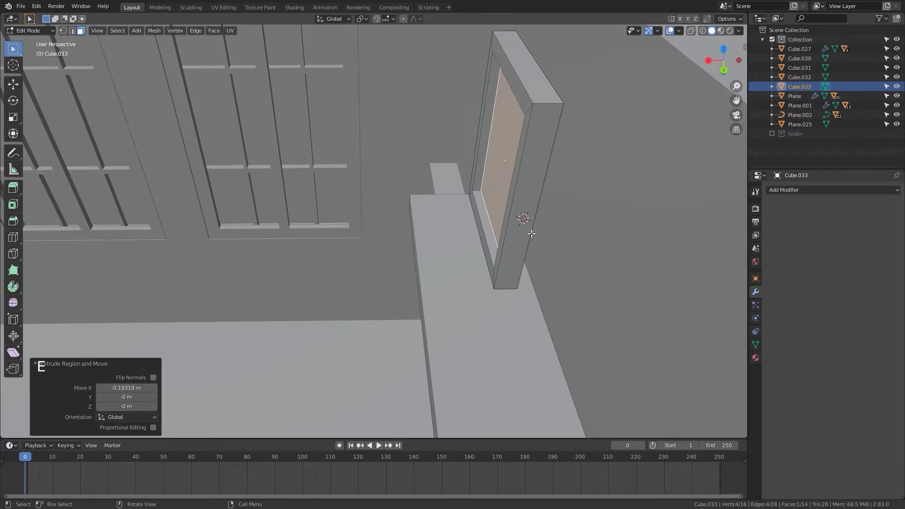
Step: Leave edit mode and add a Bevel modifier to the frame, raising its segments to 6
{"action": "scroll", "coordinate": [532, 233], "scroll_direction": "down", "scroll_amount": 3}
{"action": "middle_click_drag", "start_coordinate": [532, 233], "coordinate": [748, 265]}
{"action": "key", "text": "Tab"}
{"action": "scroll", "coordinate": [550, 194], "scroll_direction": "up", "scroll_amount": 4}
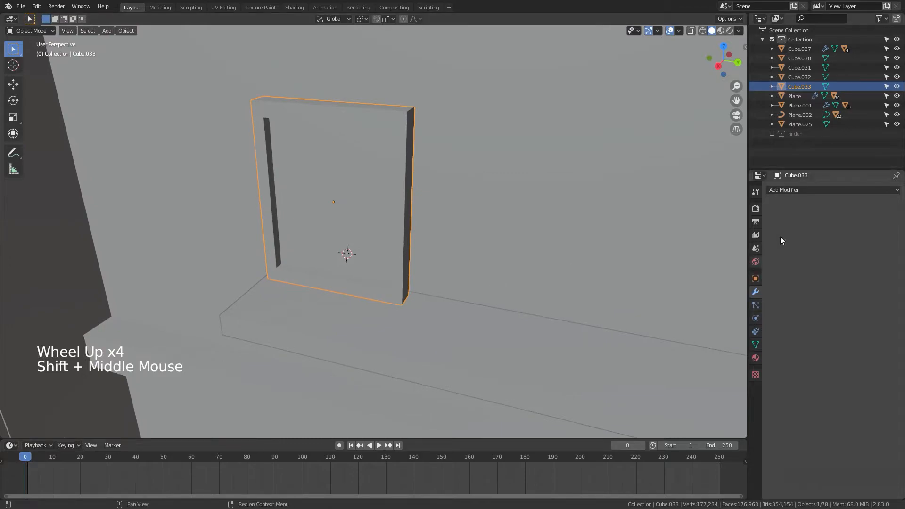
{"action": "left_click", "coordinate": [791, 189]}
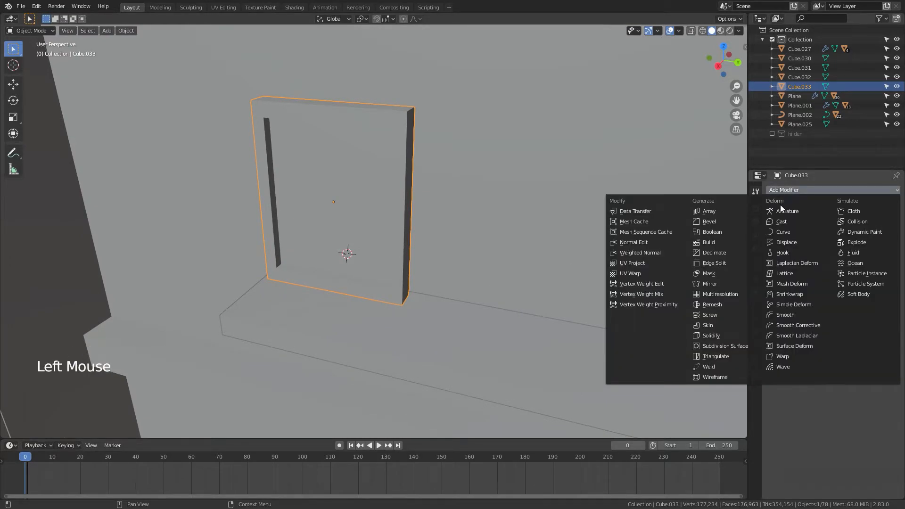
{"action": "left_click", "coordinate": [717, 222]}
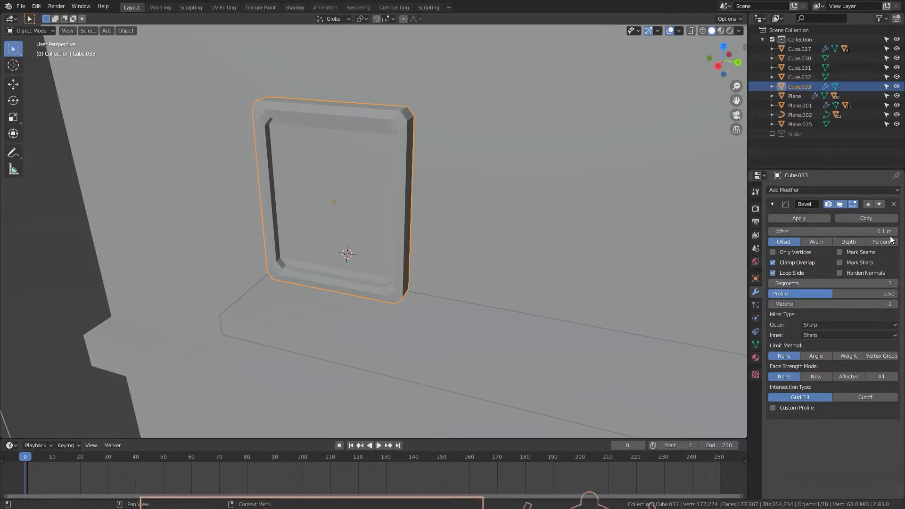
{"action": "left_click", "coordinate": [894, 284]}
{"action": "left_click", "coordinate": [894, 283]}
{"action": "left_click", "coordinate": [894, 283]}
{"action": "left_click", "coordinate": [894, 284]}
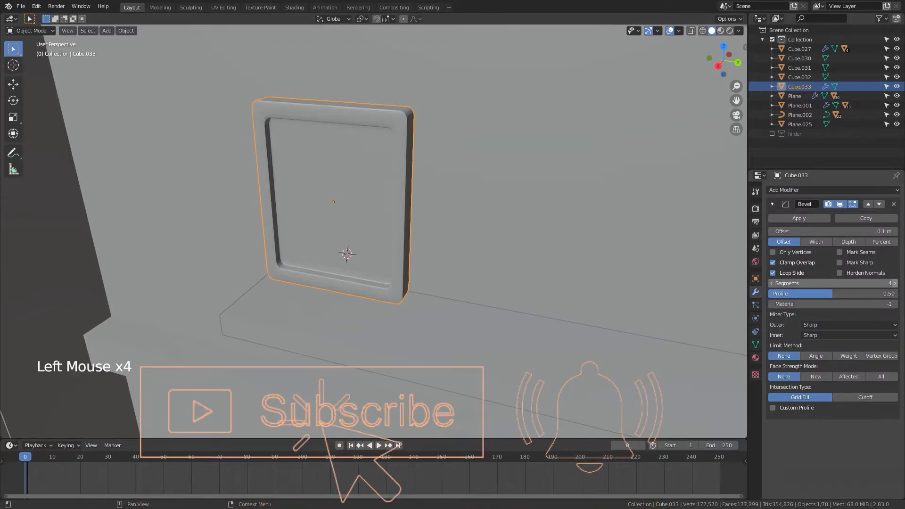
{"action": "left_click", "coordinate": [894, 283]}
{"action": "left_click", "coordinate": [893, 283]}
{"action": "left_click", "coordinate": [894, 283]}
Step: Reduce the frame's Bevel offset to 0.04 m
{"action": "middle_click_drag", "start_coordinate": [477, 229], "coordinate": [816, 256], "text": "shift"}
{"action": "scroll", "coordinate": [464, 232], "scroll_direction": "down", "scroll_amount": 2}
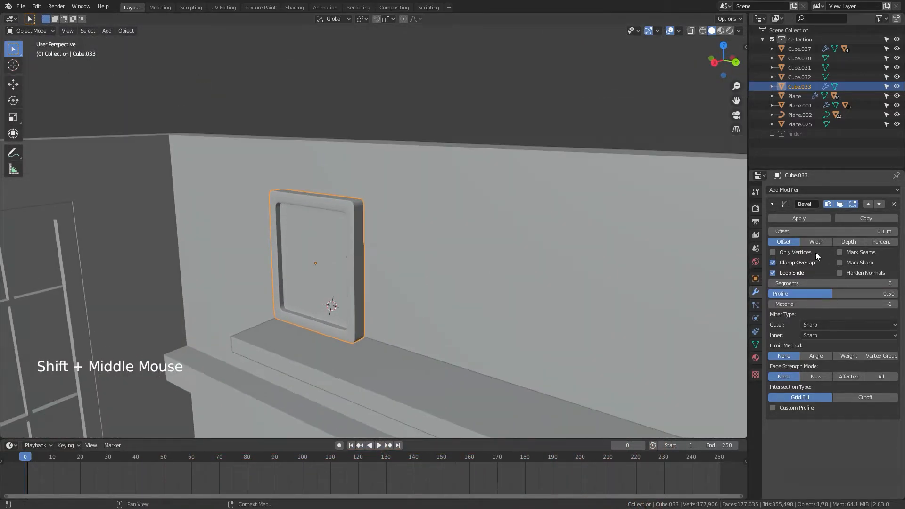
{"action": "left_click", "coordinate": [773, 231]}
{"action": "left_click", "coordinate": [773, 231]}
{"action": "left_click", "coordinate": [773, 231]}
{"action": "left_click", "coordinate": [773, 231]}
{"action": "left_click", "coordinate": [773, 231]}
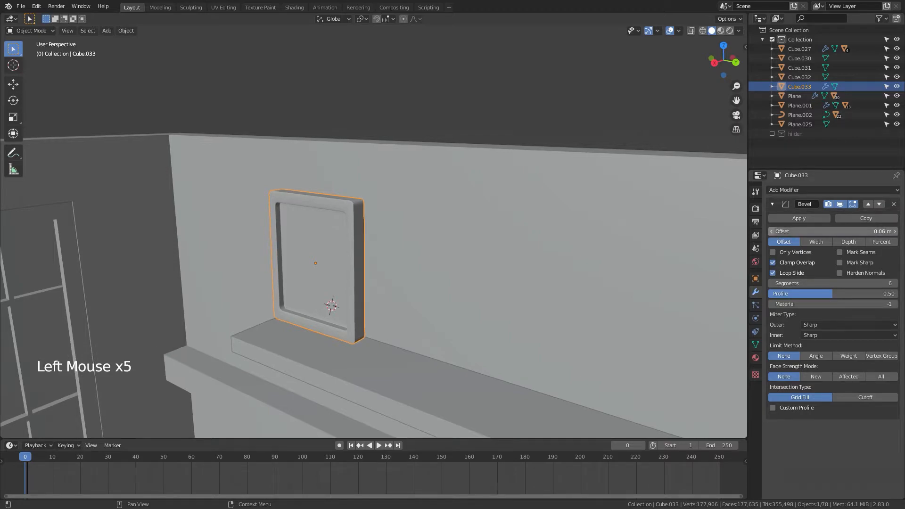
{"action": "left_click", "coordinate": [772, 231]}
{"action": "left_click", "coordinate": [772, 231]}
{"action": "left_click", "coordinate": [773, 231]}
Step: Rotate the frame -17.9° about the Y axis so it leans back against the wall
{"action": "scroll", "coordinate": [519, 252], "scroll_direction": "up", "scroll_amount": 5}
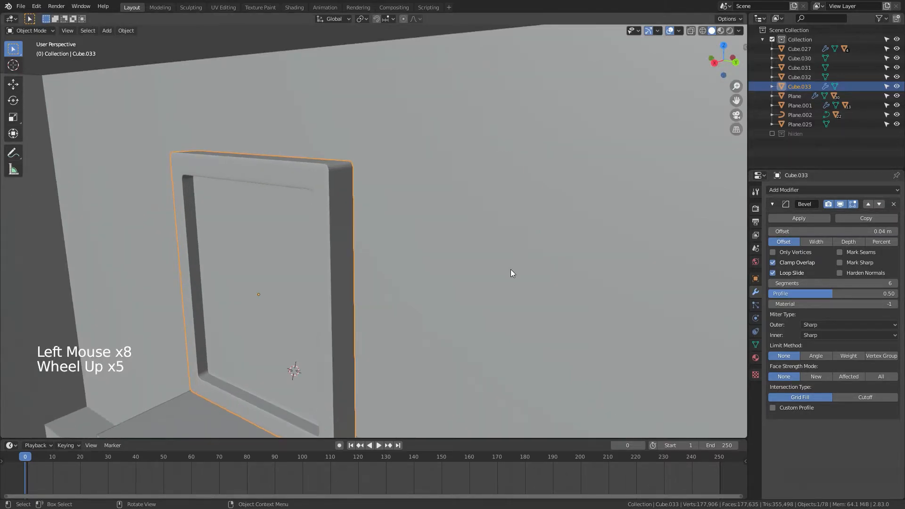
{"action": "scroll", "coordinate": [511, 269], "scroll_direction": "down", "scroll_amount": 3}
{"action": "middle_click_drag", "start_coordinate": [510, 270], "coordinate": [454, 276]}
{"action": "middle_click_drag", "start_coordinate": [455, 275], "coordinate": [445, 260], "text": "shift"}
{"action": "scroll", "coordinate": [445, 259], "scroll_direction": "up", "scroll_amount": 1}
{"action": "middle_click_drag", "start_coordinate": [445, 260], "coordinate": [438, 261]}
{"action": "key", "text": "r"}
{"action": "key", "text": "x"}
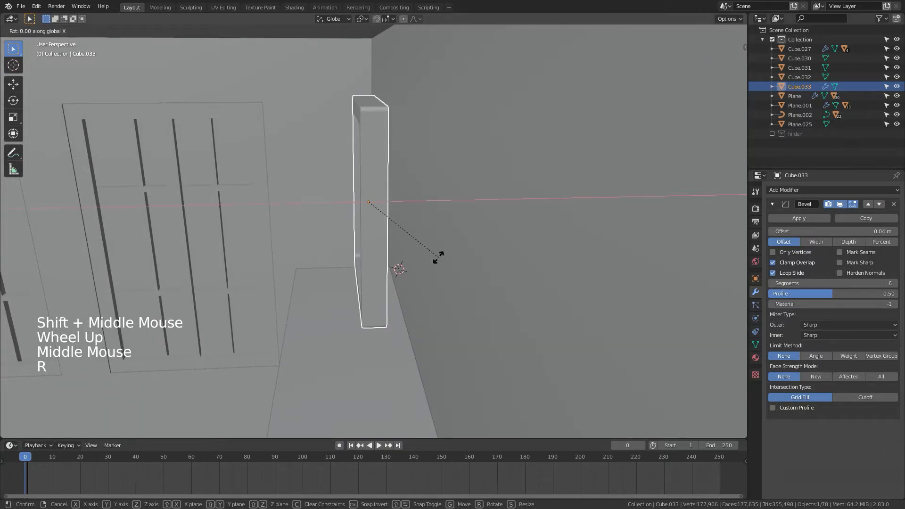
{"action": "key", "text": "y"}
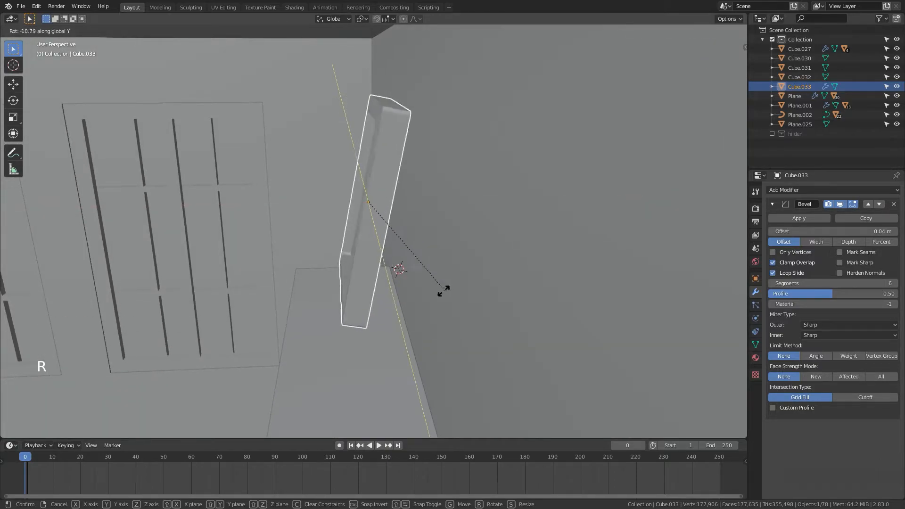
{"action": "left_click", "coordinate": [429, 292]}
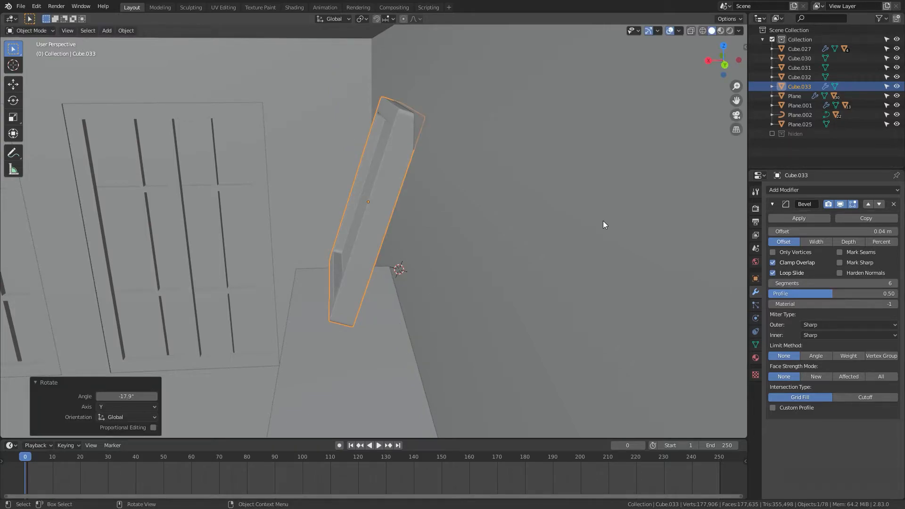
Step: Move the frame 0.11949 m along X toward the wall
{"action": "key", "text": "g"}
{"action": "key", "text": "x"}
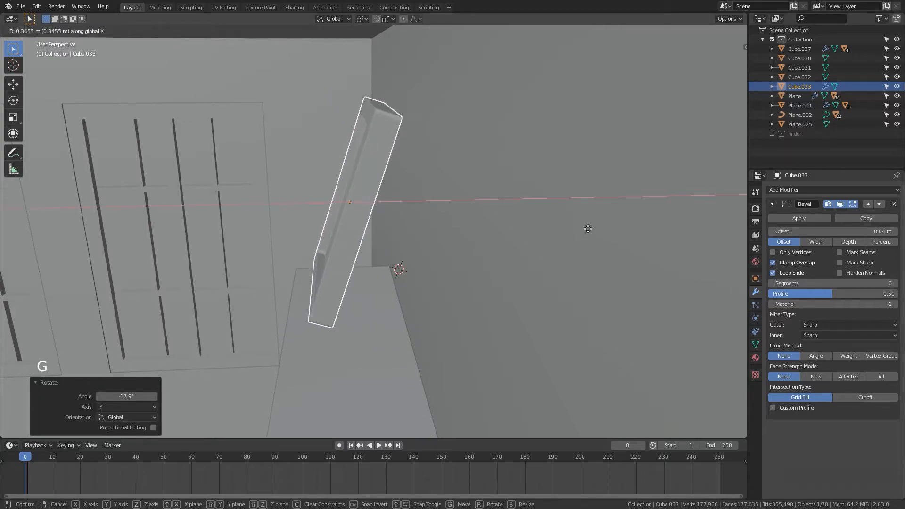
{"action": "left_click", "coordinate": [595, 240]}
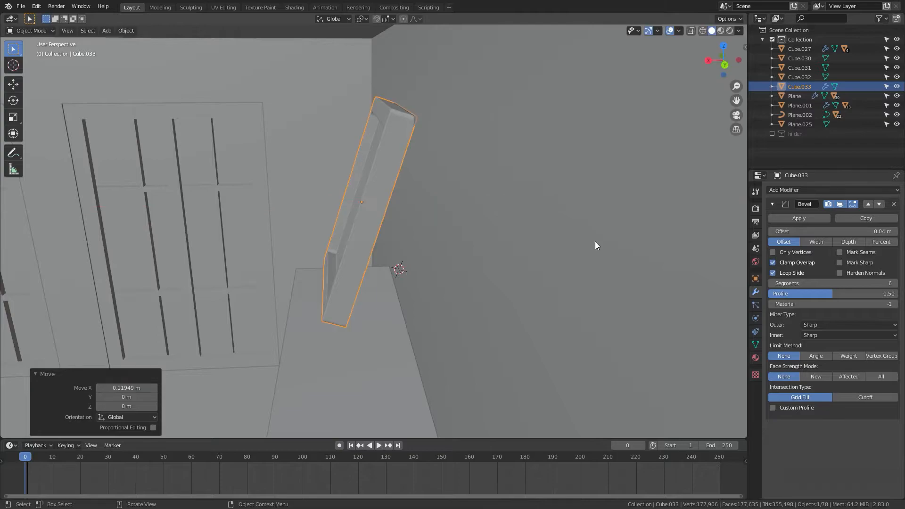
Step: Scale the frame slightly along Y, then deselect it
{"action": "scroll", "coordinate": [612, 252], "scroll_direction": "down", "scroll_amount": 4}
{"action": "middle_click_drag", "start_coordinate": [622, 255], "coordinate": [644, 271]}
{"action": "scroll", "coordinate": [631, 262], "scroll_direction": "down", "scroll_amount": 5}
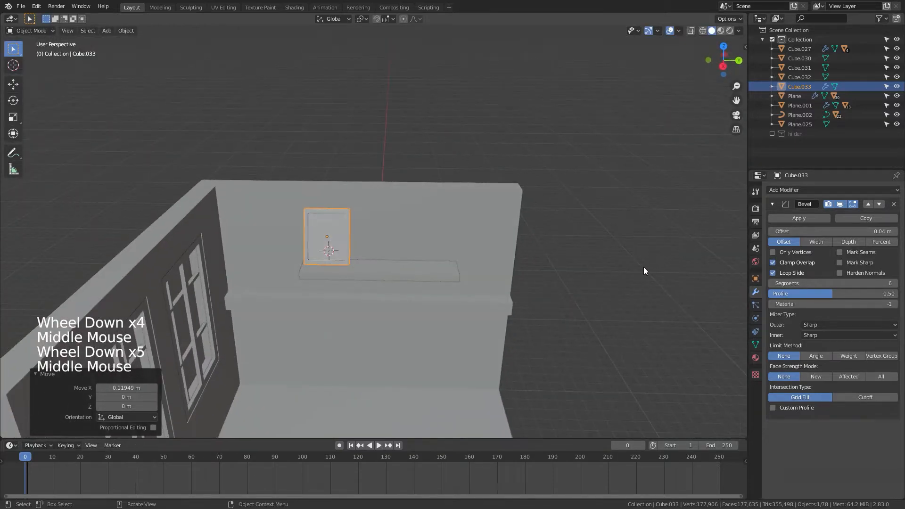
{"action": "key", "text": "s"}
{"action": "key", "text": "y"}
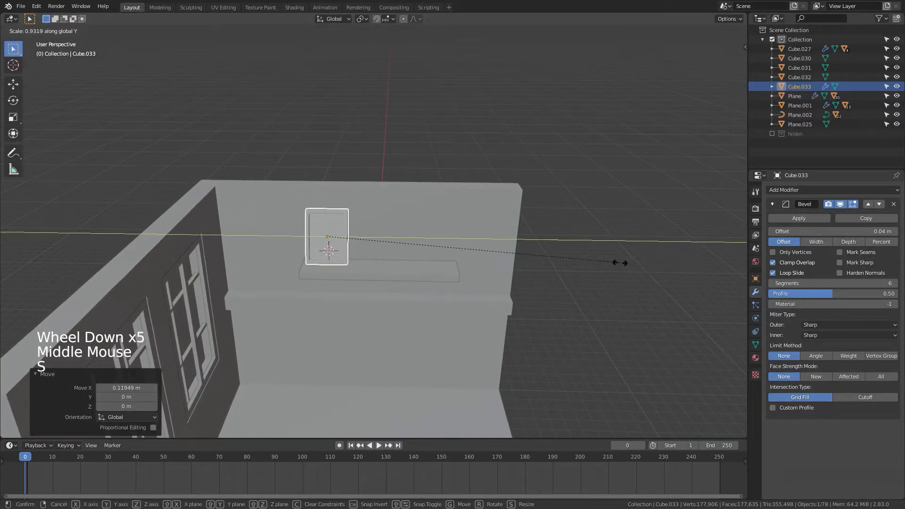
{"action": "left_click", "coordinate": [643, 285]}
{"action": "left_click", "coordinate": [646, 292]}
Step: Place the 3D cursor on the shelf, add a cylinder there and move it 1.1588 m along Z
{"action": "scroll", "coordinate": [645, 292], "scroll_direction": "down", "scroll_amount": 4}
{"action": "mouse_move", "coordinate": [645, 292]}
{"action": "middle_mouse_down"}
{"action": "mouse_move", "coordinate": [598, 290]}
{"action": "mouse_move", "coordinate": [639, 303]}
{"action": "middle_mouse_up"}
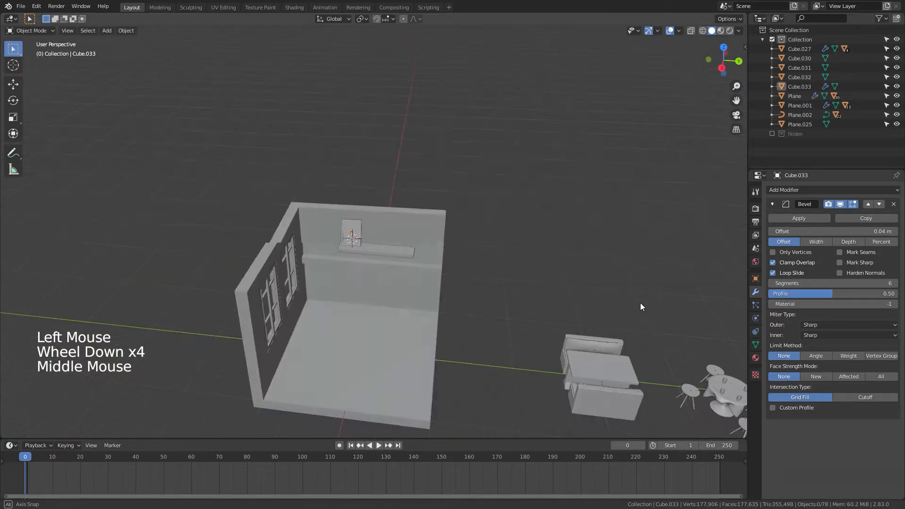
{"action": "scroll", "coordinate": [636, 300], "scroll_direction": "up", "scroll_amount": 8}
{"action": "right_click", "coordinate": [486, 302], "text": "shift"}
{"action": "key", "text": "shift+a"}
{"action": "mouse_move", "coordinate": [555, 304]}
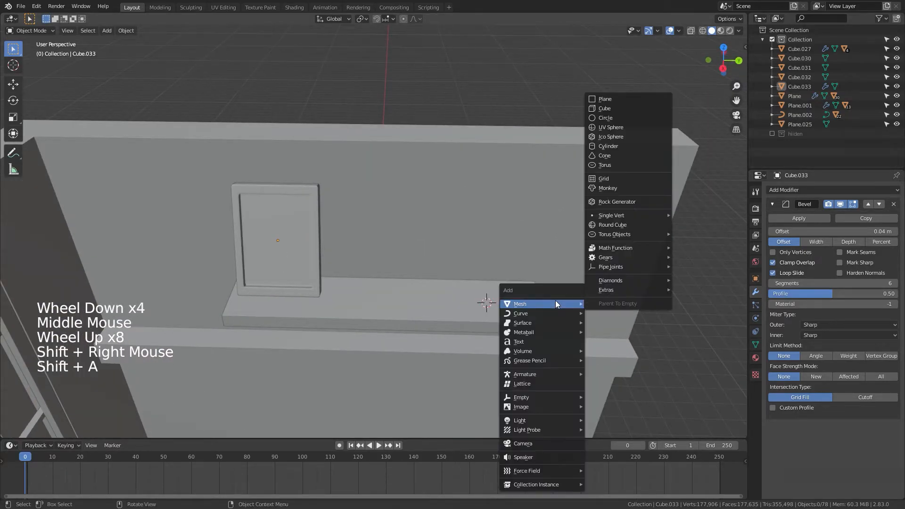
{"action": "left_click", "coordinate": [610, 146]}
{"action": "key", "text": "g"}
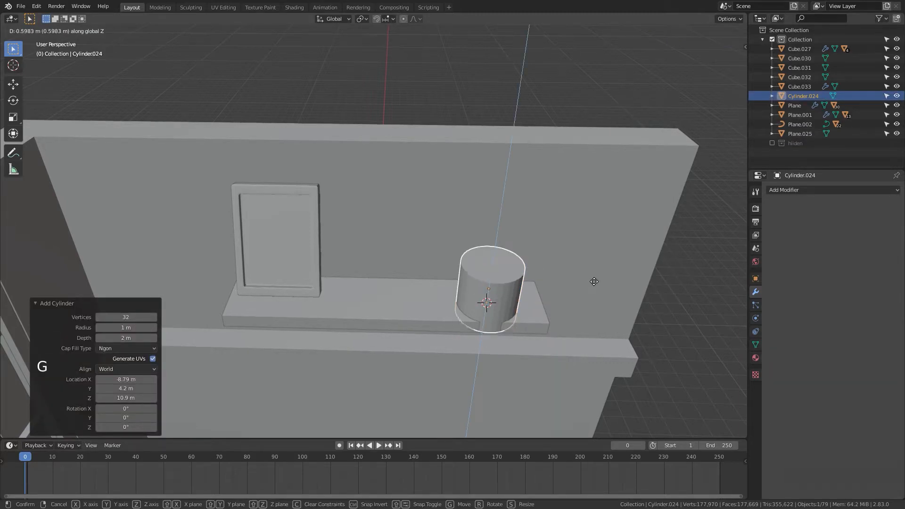
{"action": "left_click", "coordinate": [596, 279]}
Step: Lower the cylinder 0.15839 m along Z onto the shelf
{"action": "scroll", "coordinate": [632, 301], "scroll_direction": "down", "scroll_amount": 3}
{"action": "middle_click_drag", "start_coordinate": [632, 301], "coordinate": [570, 233], "text": "shift"}
{"action": "scroll", "coordinate": [564, 245], "scroll_direction": "up", "scroll_amount": 1}
{"action": "scroll", "coordinate": [564, 245], "scroll_direction": "up", "scroll_amount": 3}
{"action": "scroll", "coordinate": [562, 260], "scroll_direction": "up", "scroll_amount": 1}
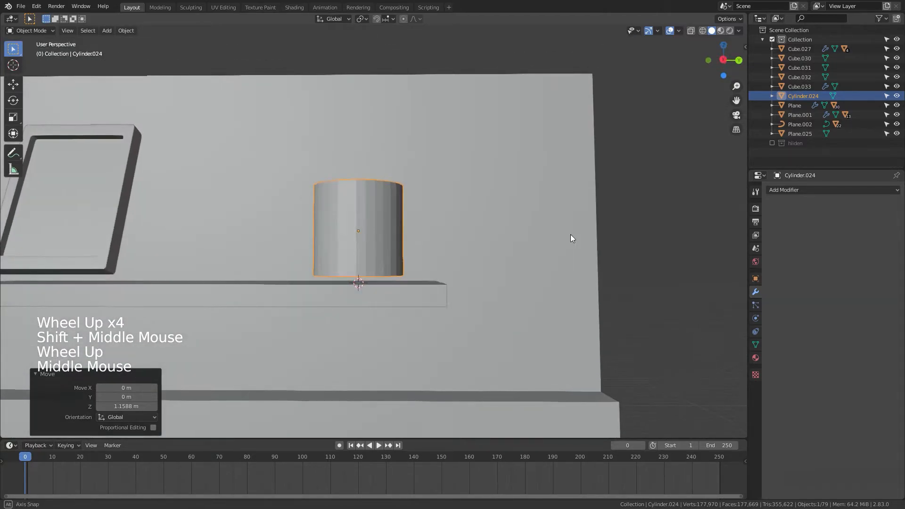
{"action": "key", "text": "g"}
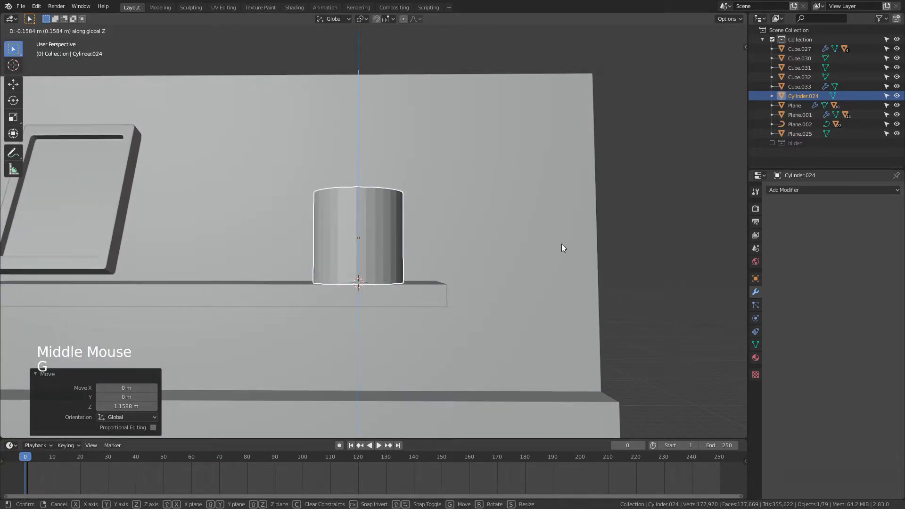
{"action": "left_click", "coordinate": [561, 244]}
Step: In the right orthographic view, select the frame and lower it 0.15556 m along Z onto the shelf
{"action": "key", "text": "KP_3"}
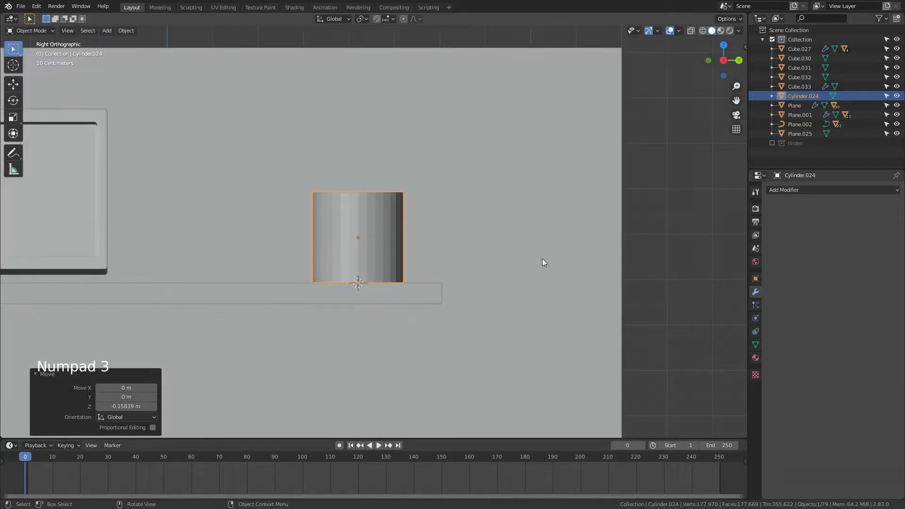
{"action": "middle_click_drag", "start_coordinate": [496, 202], "coordinate": [629, 211], "text": "shift"}
{"action": "left_click", "coordinate": [247, 282]}
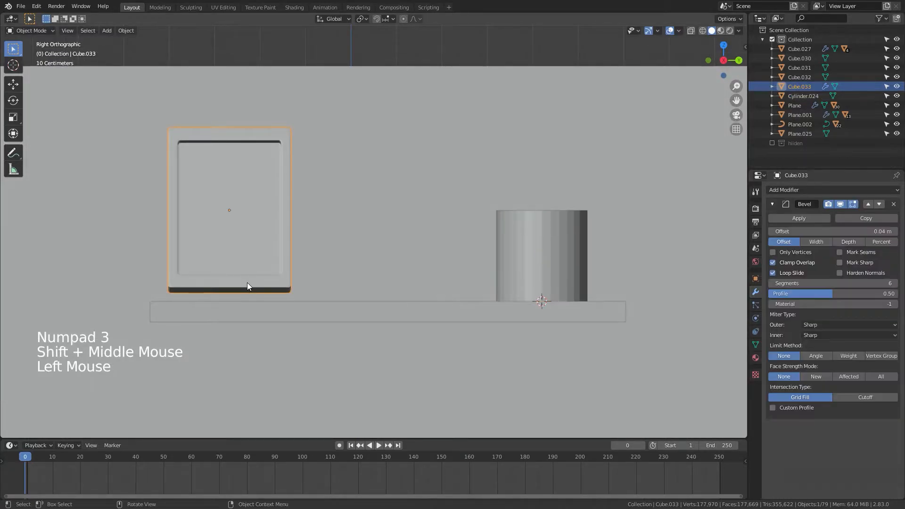
{"action": "key", "text": "g"}
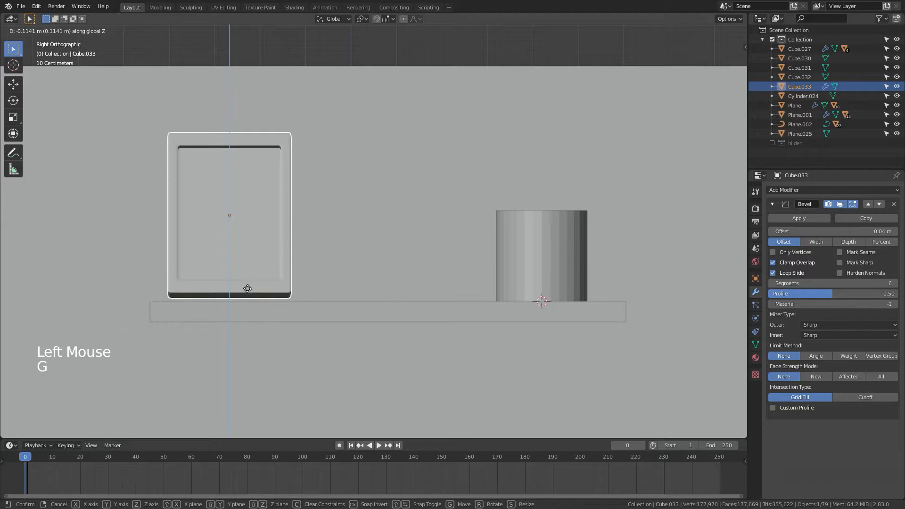
{"action": "left_click", "coordinate": [247, 290]}
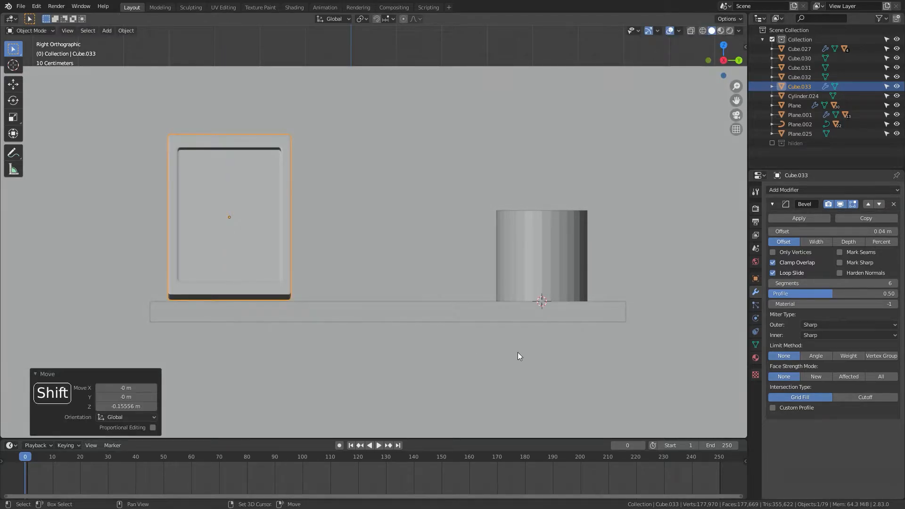
Step: Select the cylinder and scale it along Z by 1.089
{"action": "middle_click_drag", "start_coordinate": [517, 352], "coordinate": [499, 352], "text": "shift"}
{"action": "left_click", "coordinate": [470, 272]}
{"action": "middle_click_drag", "start_coordinate": [470, 272], "coordinate": [503, 352]}
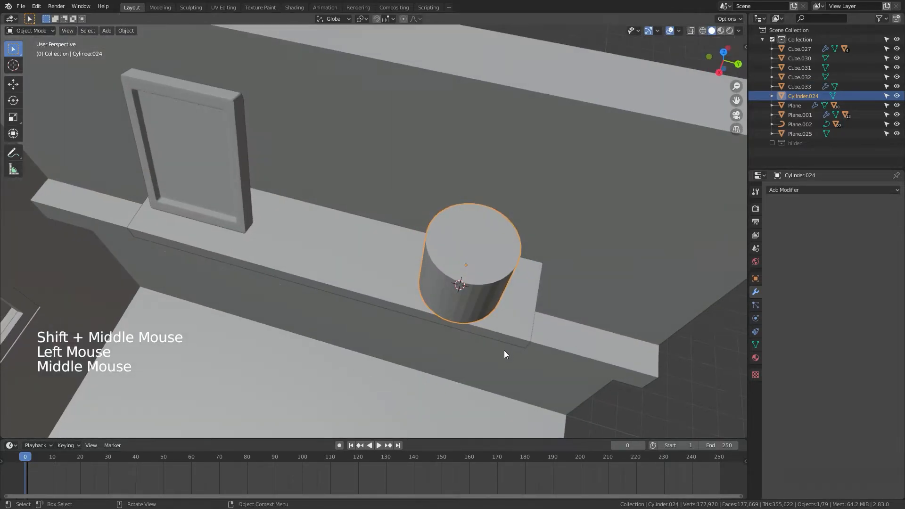
{"action": "key", "text": "Tab"}
{"action": "key", "text": "Tab"}
{"action": "key", "text": "s"}
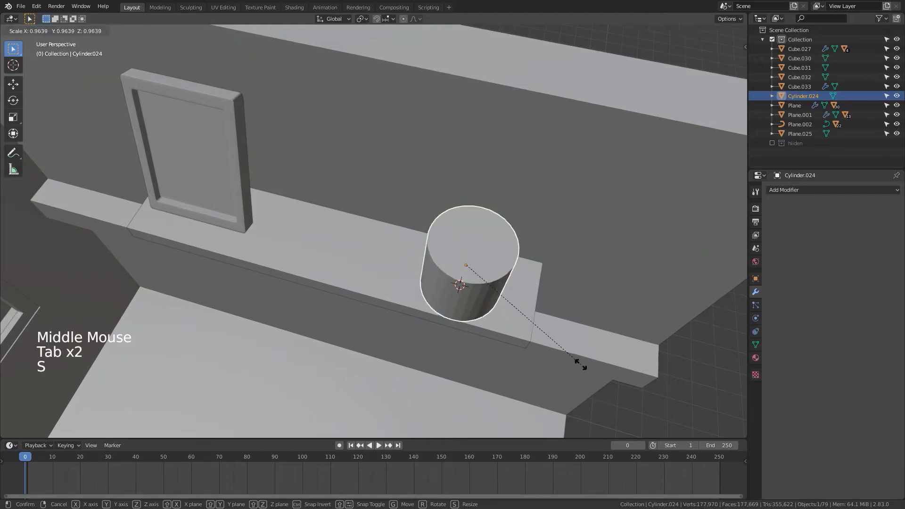
{"action": "key", "text": "s"}
{"action": "key", "text": "z"}
{"action": "left_click", "coordinate": [582, 362]}
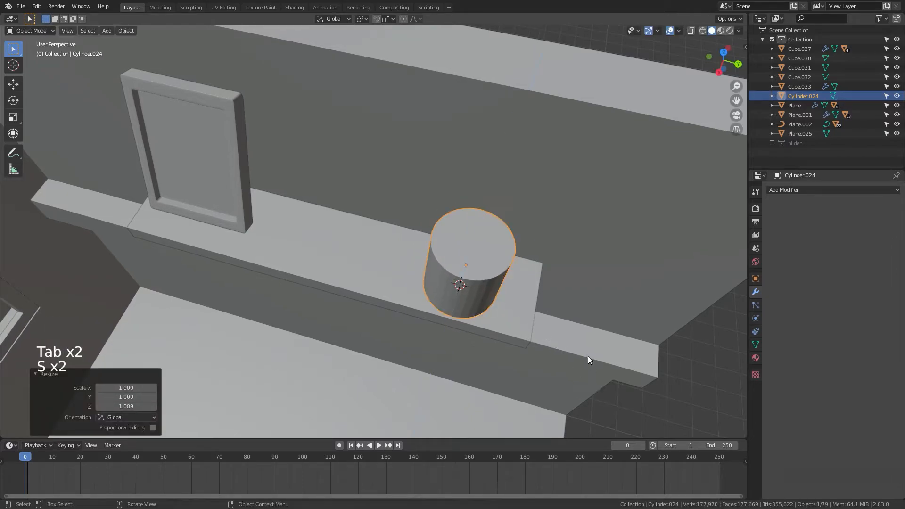
Step: In the right view, move the cylinder 0.041484 m down along Z to sit on the shelf
{"action": "middle_click_drag", "start_coordinate": [587, 356], "coordinate": [601, 301]}
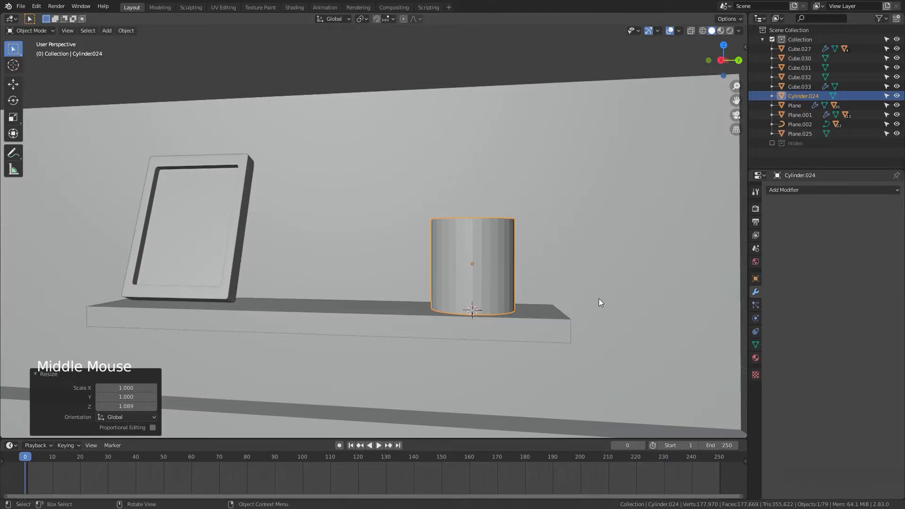
{"action": "key", "text": "KP_3"}
{"action": "key", "text": "g"}
{"action": "key", "text": "z"}
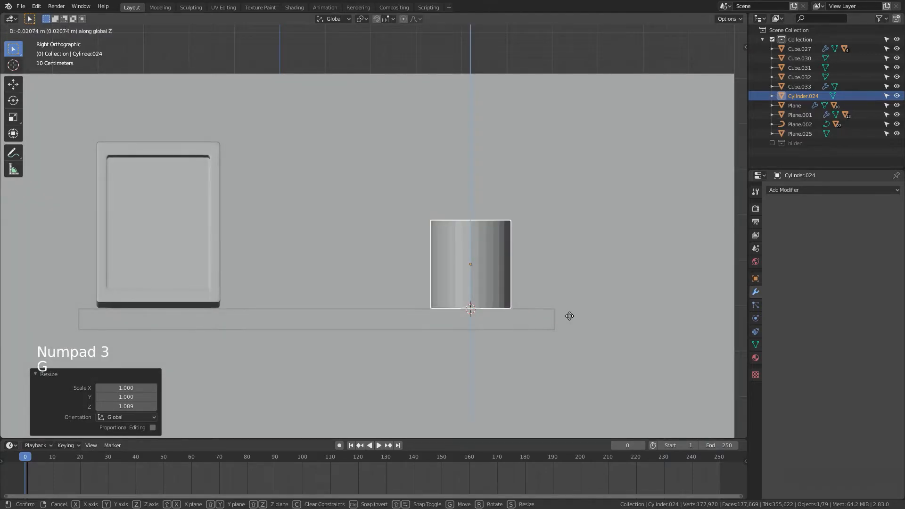
{"action": "left_click", "coordinate": [569, 316]}
Step: In edit mode, inset the cylinder's top face by 0.2437 m and extrude it downward to hollow out a cup
{"action": "middle_click_drag", "start_coordinate": [599, 317], "coordinate": [521, 324]}
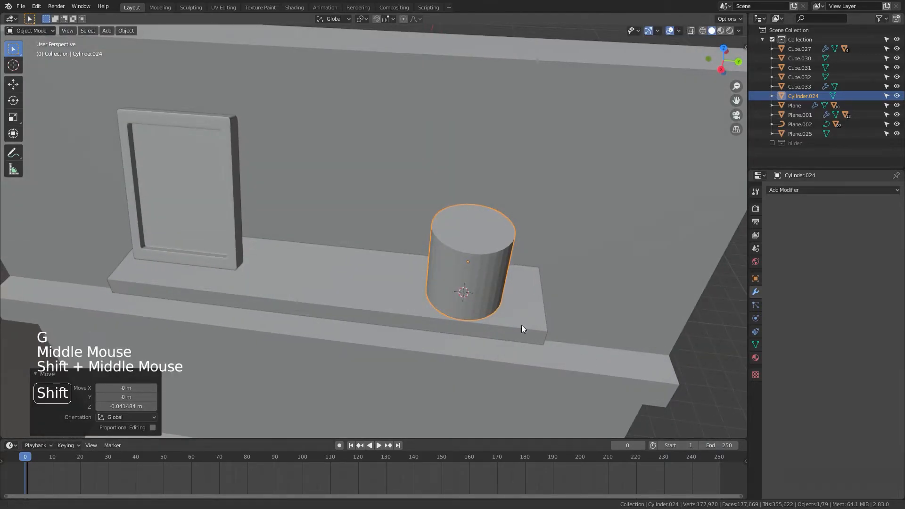
{"action": "scroll", "coordinate": [508, 337], "scroll_direction": "up", "scroll_amount": 3}
{"action": "key", "text": "Tab"}
{"action": "left_click", "coordinate": [389, 254]}
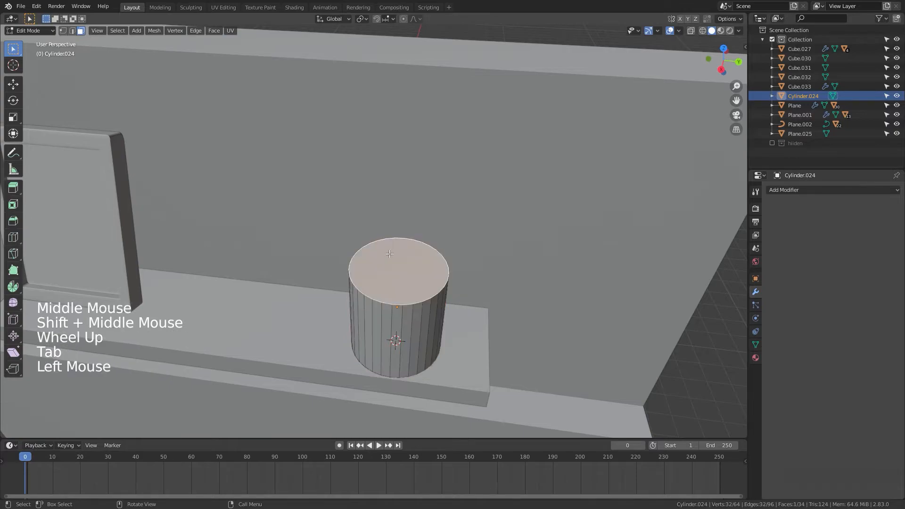
{"action": "key", "text": "i"}
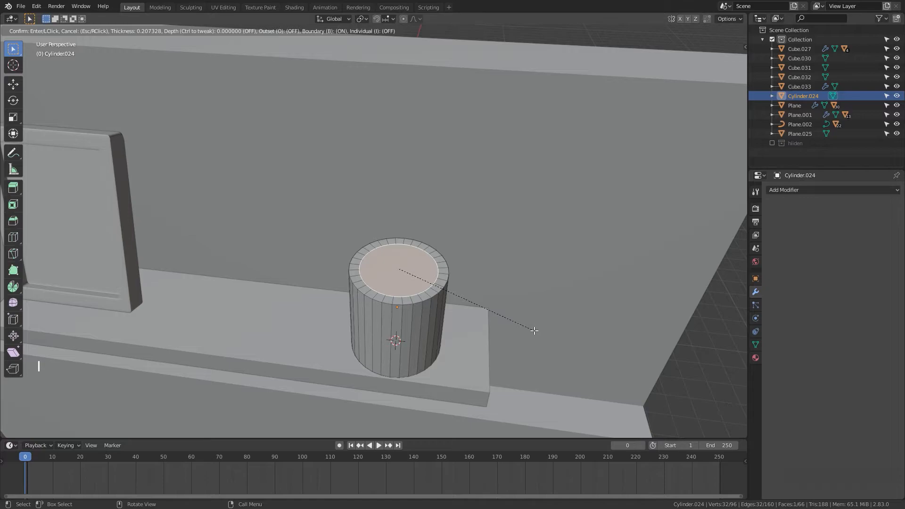
{"action": "left_click", "coordinate": [532, 328]}
{"action": "key", "text": "e"}
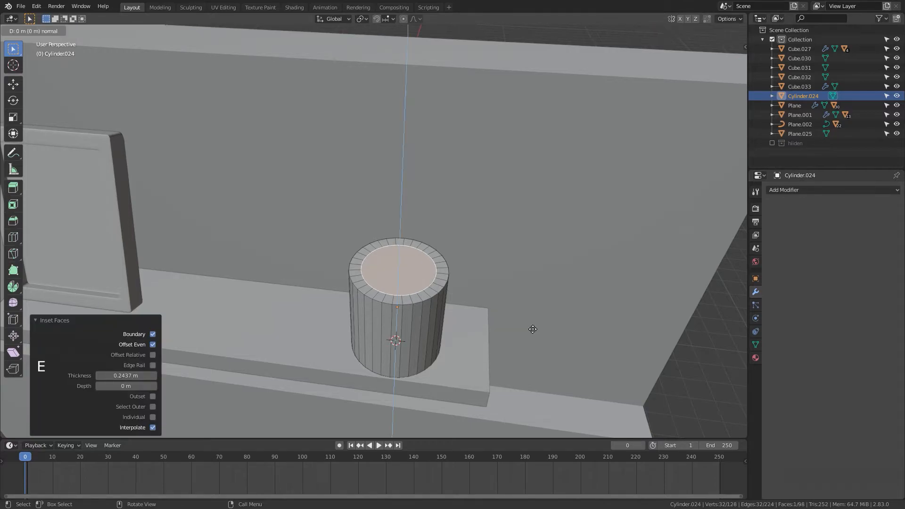
{"action": "key", "text": "Tab"}
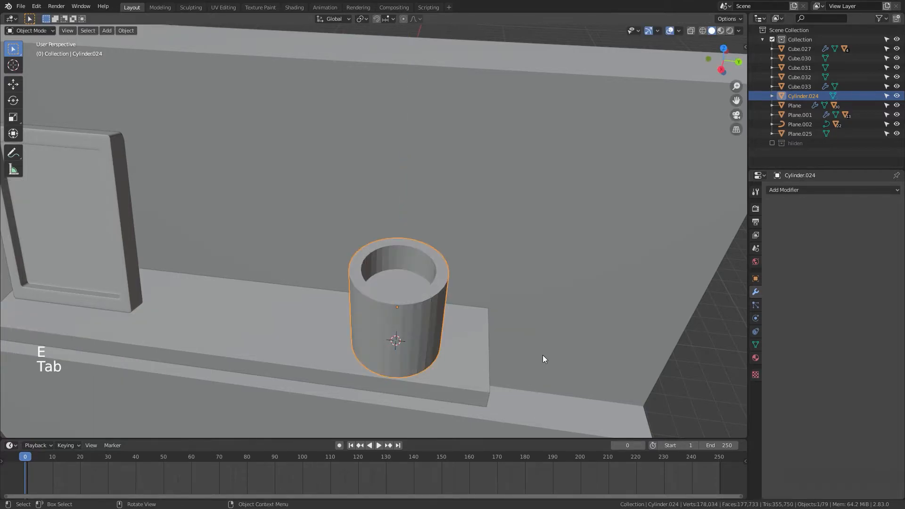
Step: Add a Bevel modifier to the cup
{"action": "scroll", "coordinate": [542, 355], "scroll_direction": "down", "scroll_amount": 2}
{"action": "middle_click_drag", "start_coordinate": [542, 355], "coordinate": [613, 325]}
{"action": "left_click", "coordinate": [795, 190]}
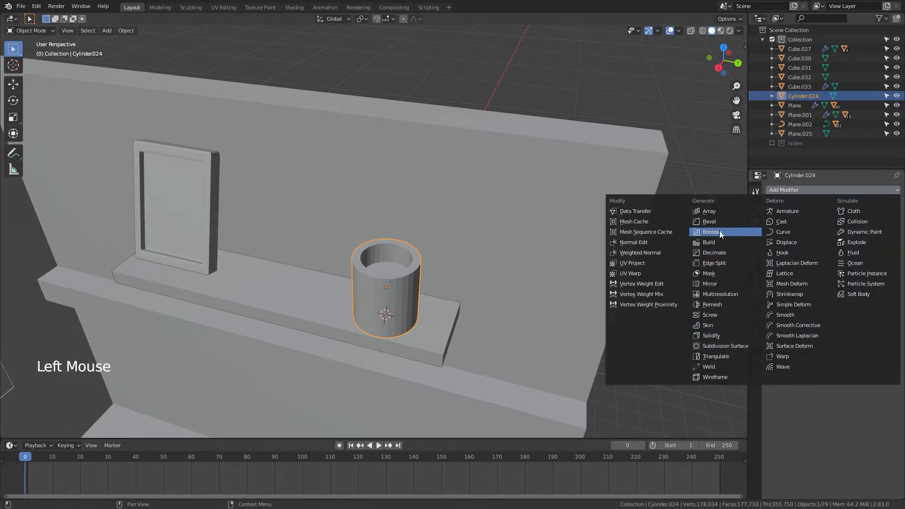
{"action": "left_click", "coordinate": [709, 222]}
{"action": "scroll", "coordinate": [565, 304], "scroll_direction": "up", "scroll_amount": 3}
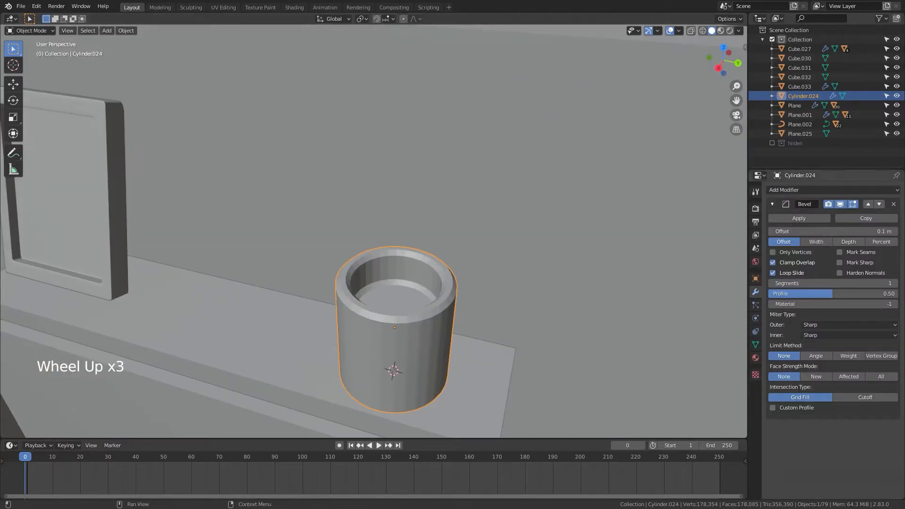
Step: Remove the Bevel modifier from the cup
{"action": "left_click", "coordinate": [891, 207]}
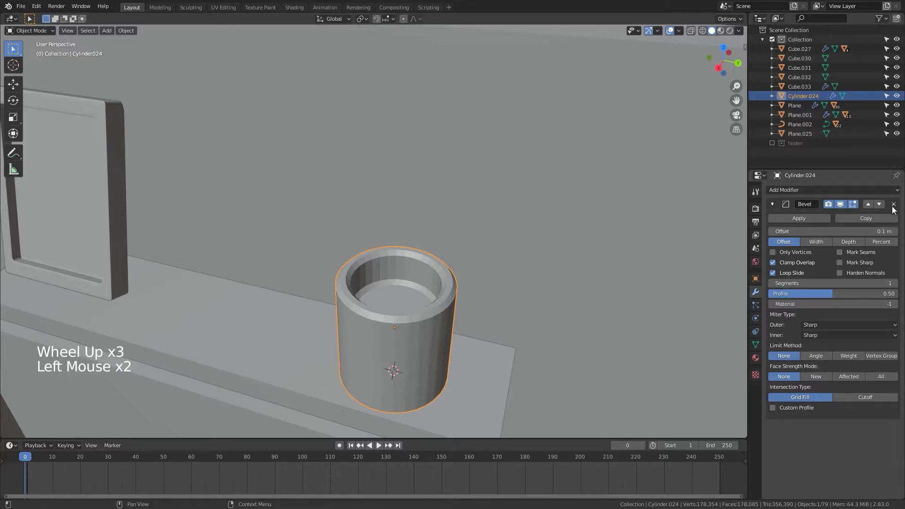
{"action": "left_click", "coordinate": [892, 207]}
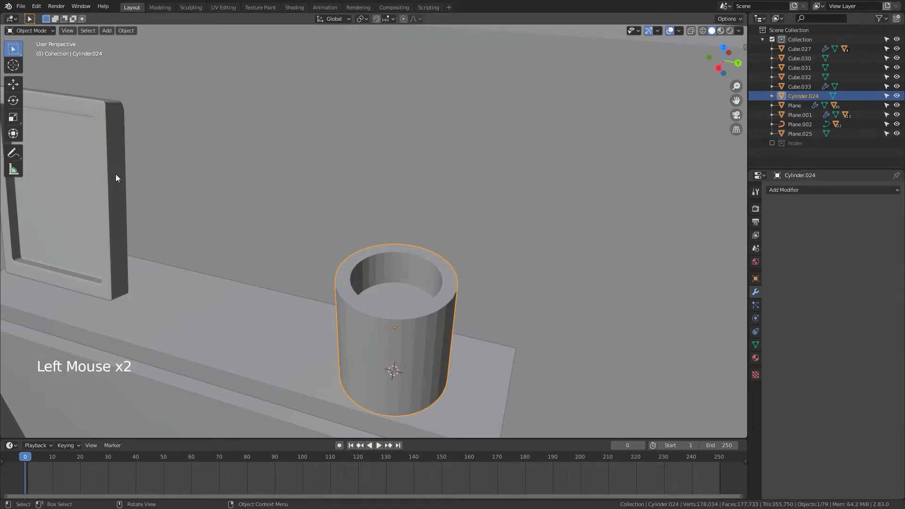
Step: Select the cup and then the picture frame as the active object, and link the frame's modifiers to the cup
{"action": "middle_click_drag", "start_coordinate": [390, 310], "coordinate": [509, 292], "text": "shift"}
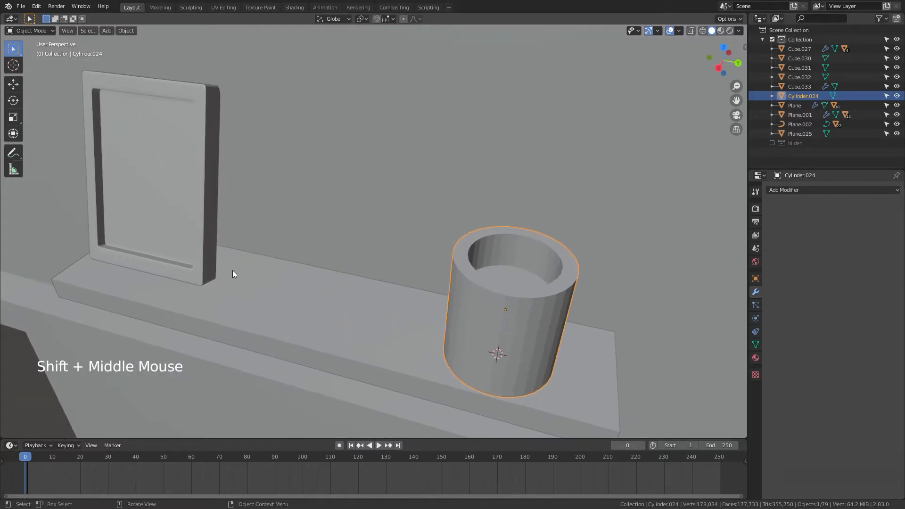
{"action": "left_click", "coordinate": [177, 238]}
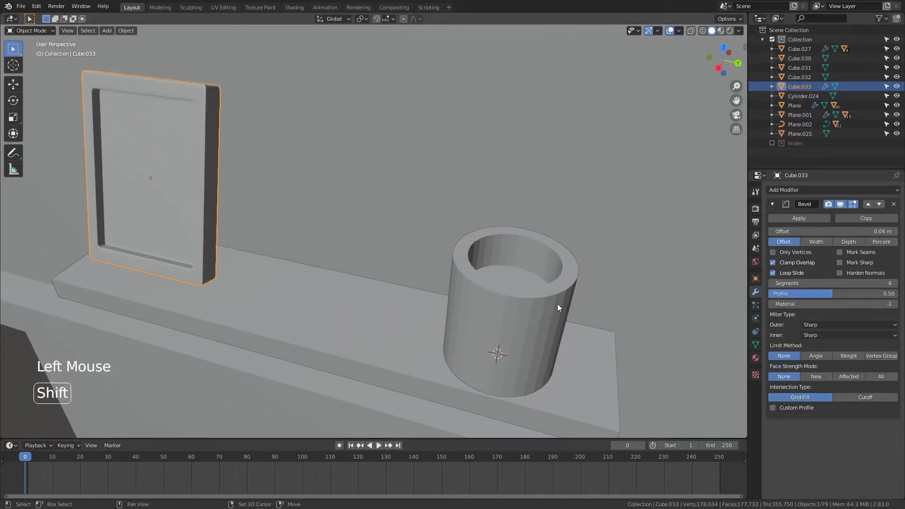
{"action": "left_click", "coordinate": [514, 307], "text": "shift"}
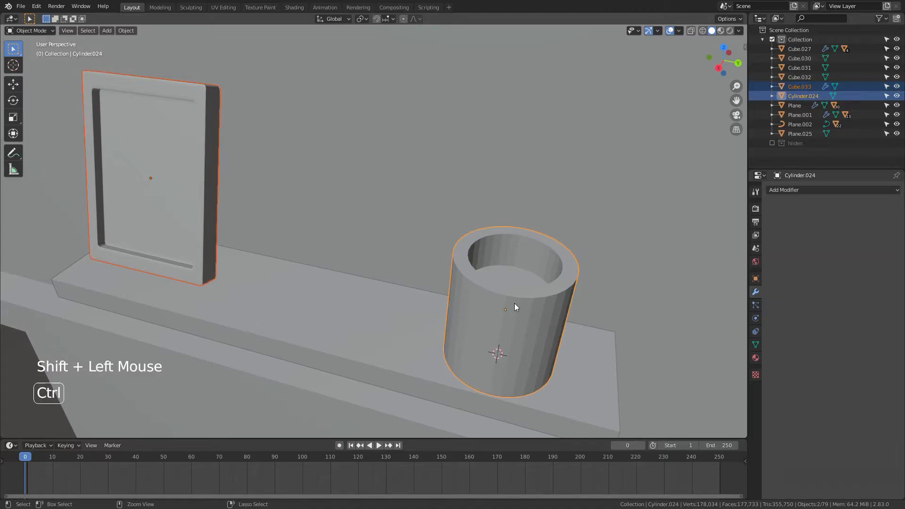
{"action": "left_click", "coordinate": [523, 334]}
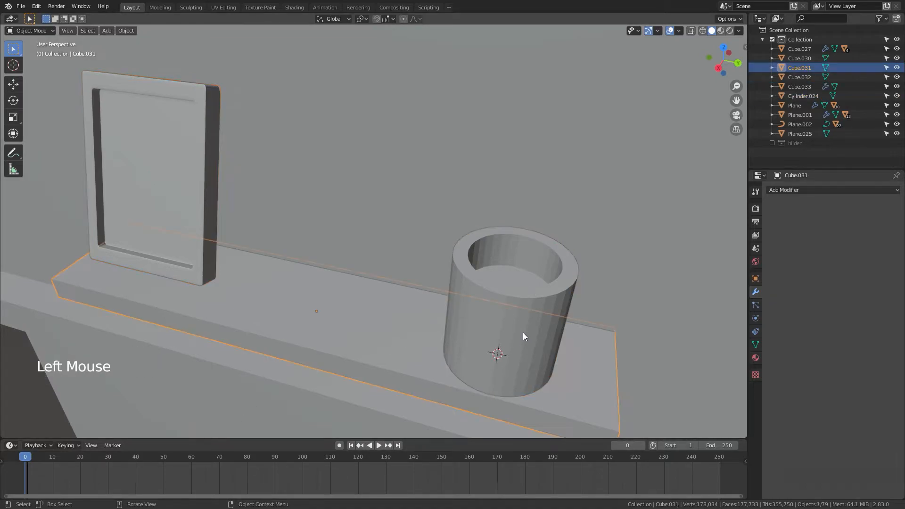
{"action": "left_click", "coordinate": [530, 300]}
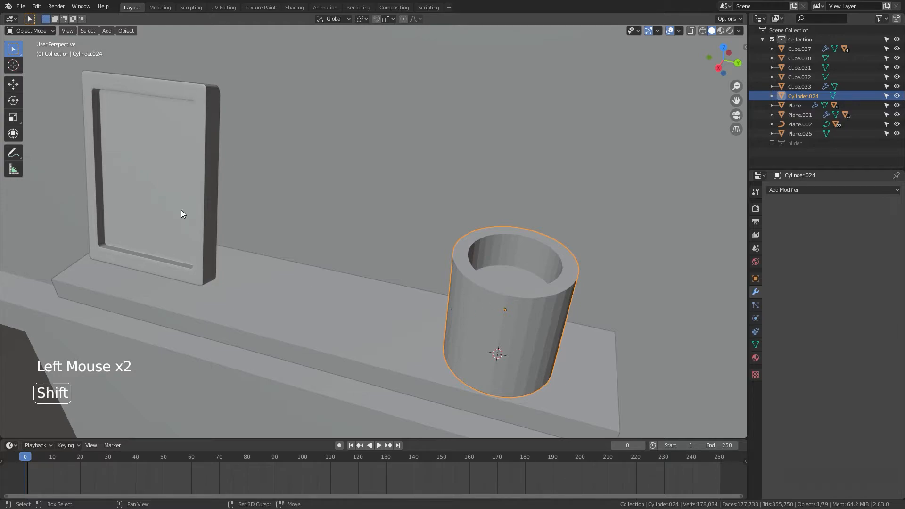
{"action": "left_click", "coordinate": [123, 213], "text": "shift"}
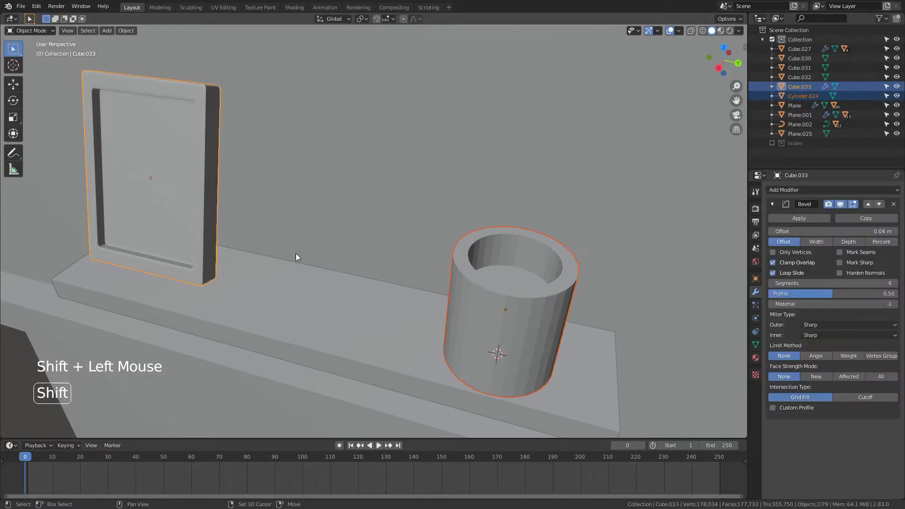
{"action": "key", "text": "ctrl+l"}
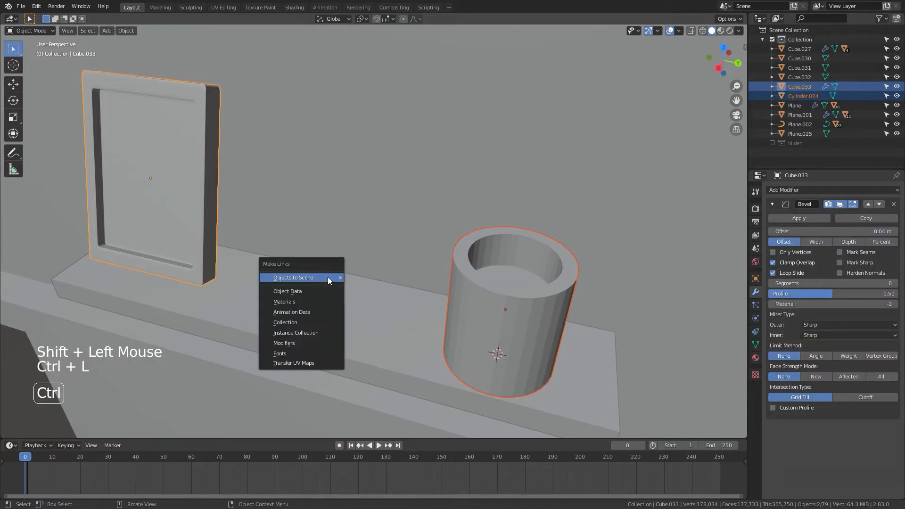
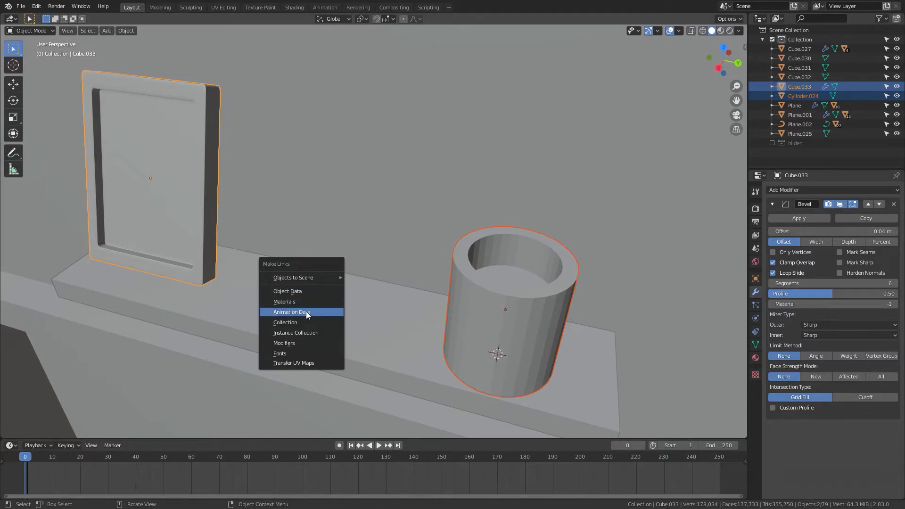
Step: Link the frame's modifiers to the cup and apply Shade Smooth to the cup
{"action": "left_click", "coordinate": [292, 344]}
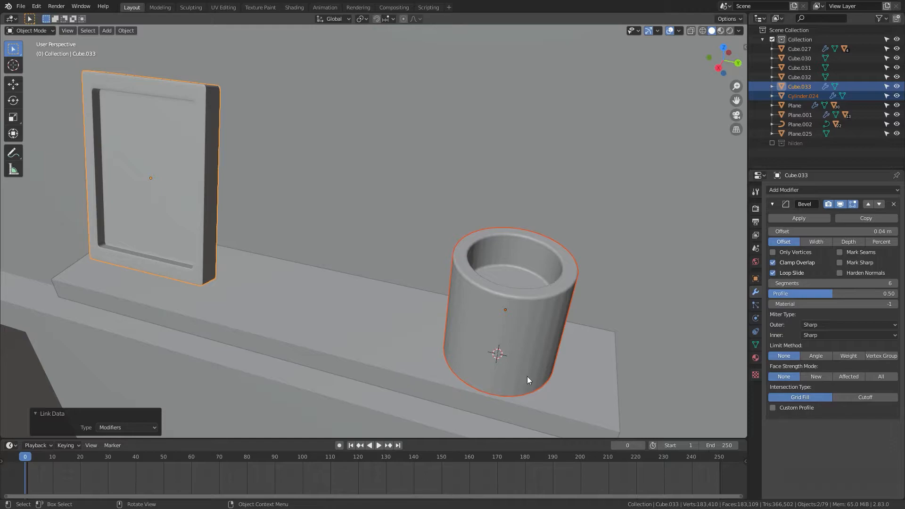
{"action": "middle_click_drag", "start_coordinate": [527, 376], "coordinate": [388, 330], "text": "shift"}
{"action": "left_click", "coordinate": [388, 330]}
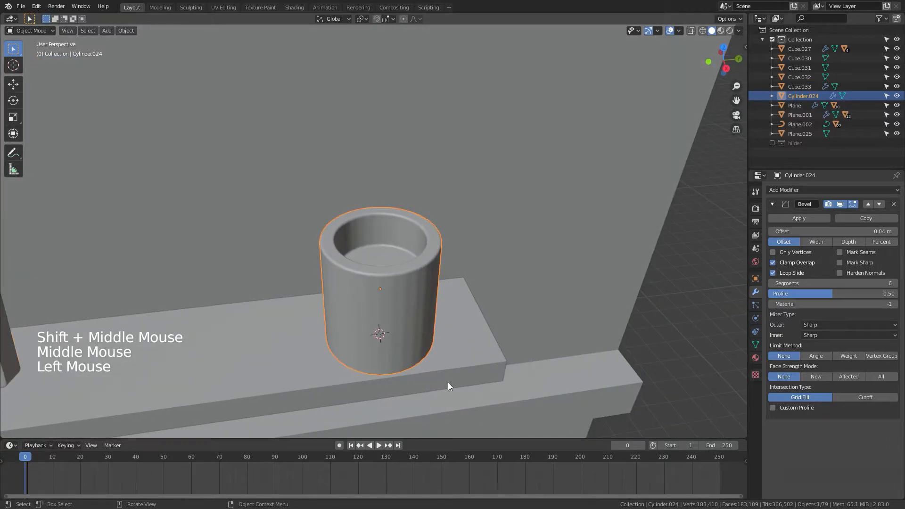
{"action": "middle_click_drag", "start_coordinate": [447, 383], "coordinate": [386, 350]}
{"action": "right_click", "coordinate": [372, 322]}
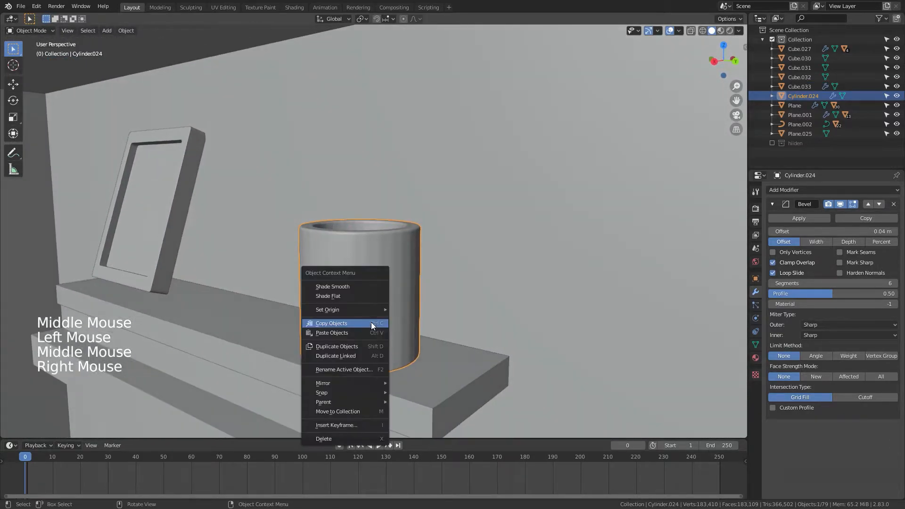
{"action": "left_click", "coordinate": [355, 286]}
Step: Move the cup -0.22526 m along the X axis on the shelf
{"action": "scroll", "coordinate": [465, 391], "scroll_direction": "down", "scroll_amount": 2}
{"action": "middle_click_drag", "start_coordinate": [465, 391], "coordinate": [349, 388]}
{"action": "scroll", "coordinate": [485, 393], "scroll_direction": "up", "scroll_amount": 1}
{"action": "key", "text": "g"}
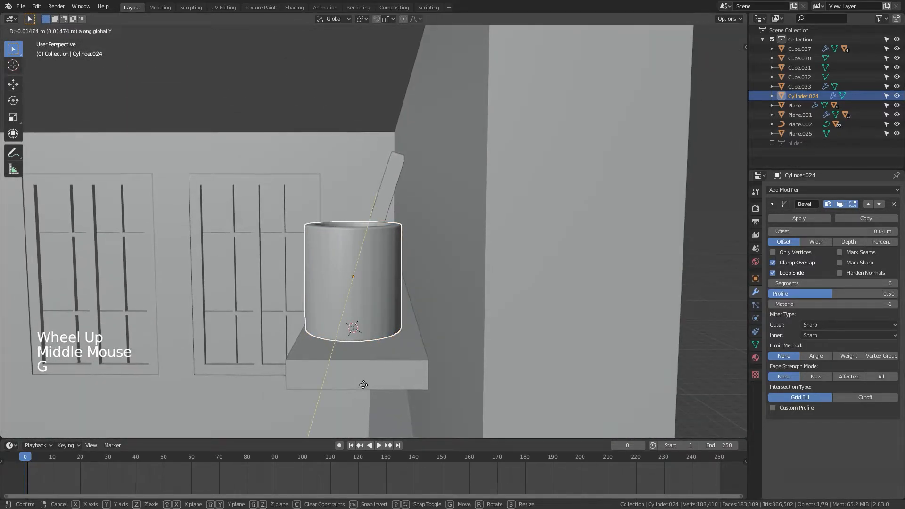
{"action": "key", "text": "x"}
{"action": "left_click", "coordinate": [361, 383]}
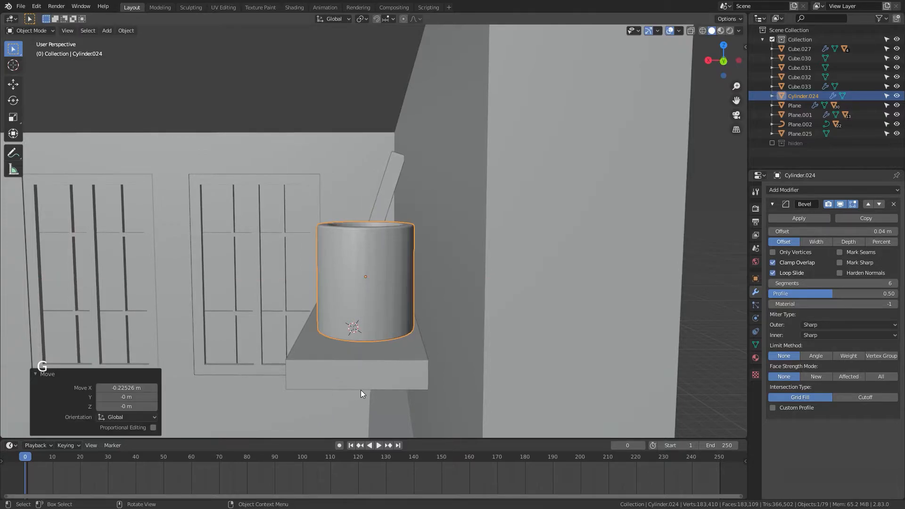
Step: Add a cube mesh on the floor near the window wall
{"action": "scroll", "coordinate": [360, 389], "scroll_direction": "down", "scroll_amount": 4}
{"action": "middle_click_drag", "start_coordinate": [360, 389], "coordinate": [281, 222]}
{"action": "middle_click_drag", "start_coordinate": [393, 255], "coordinate": [342, 250]}
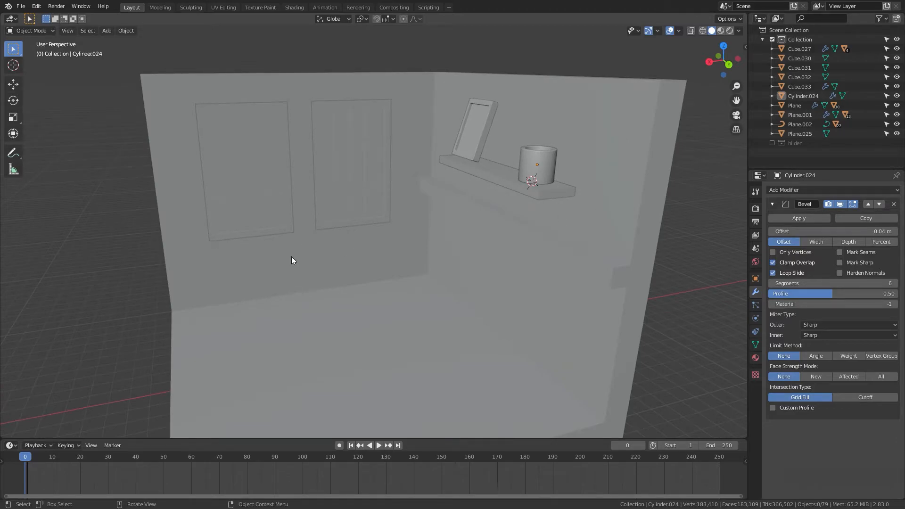
{"action": "scroll", "coordinate": [253, 208], "scroll_direction": "down", "scroll_amount": 3}
{"action": "middle_click_drag", "start_coordinate": [253, 209], "coordinate": [353, 250]}
{"action": "scroll", "coordinate": [367, 235], "scroll_direction": "up", "scroll_amount": 3}
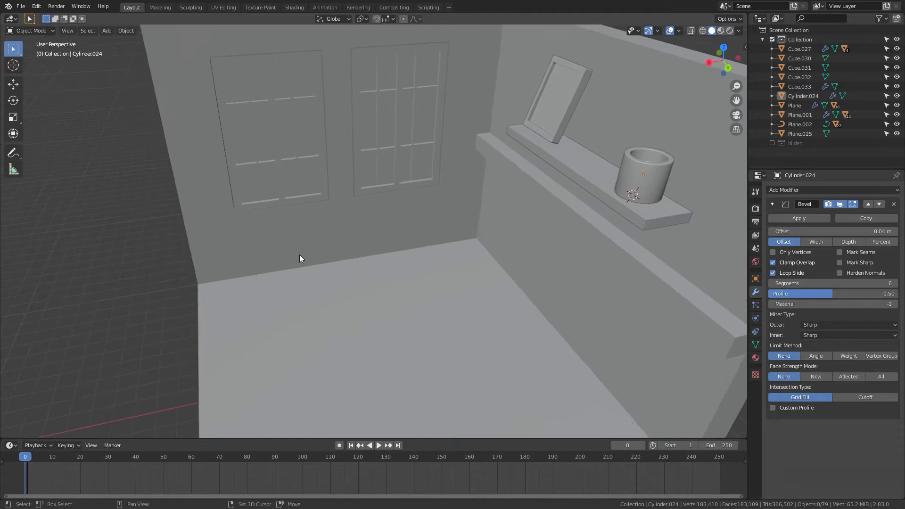
{"action": "key", "text": "shift+a"}
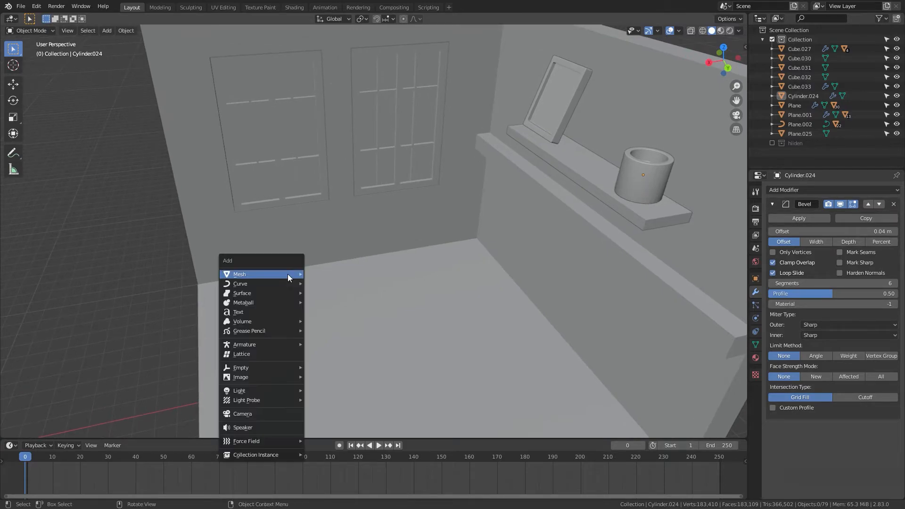
{"action": "mouse_move", "coordinate": [287, 274]}
{"action": "left_click", "coordinate": [325, 284]}
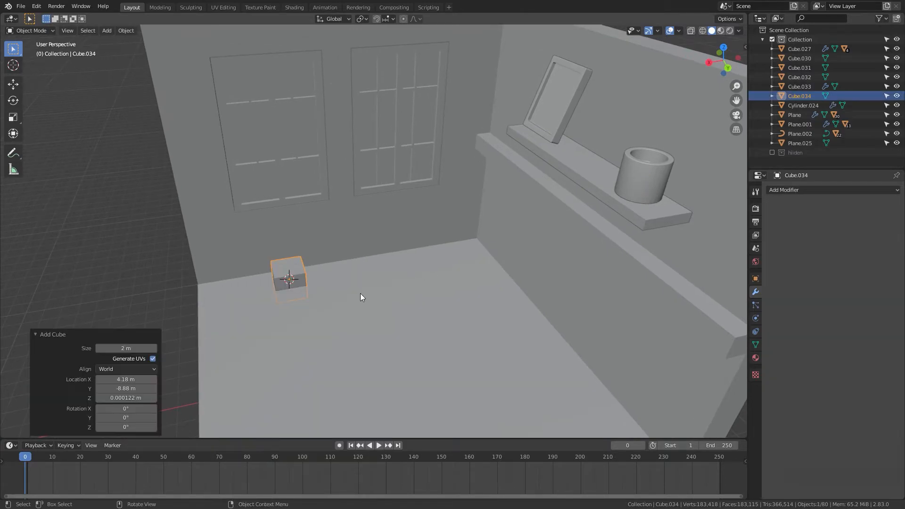
Step: Move the new cube 2.0348 m up along the Z axis
{"action": "key", "text": "g"}
{"action": "key", "text": "z"}
{"action": "left_click", "coordinate": [342, 278]}
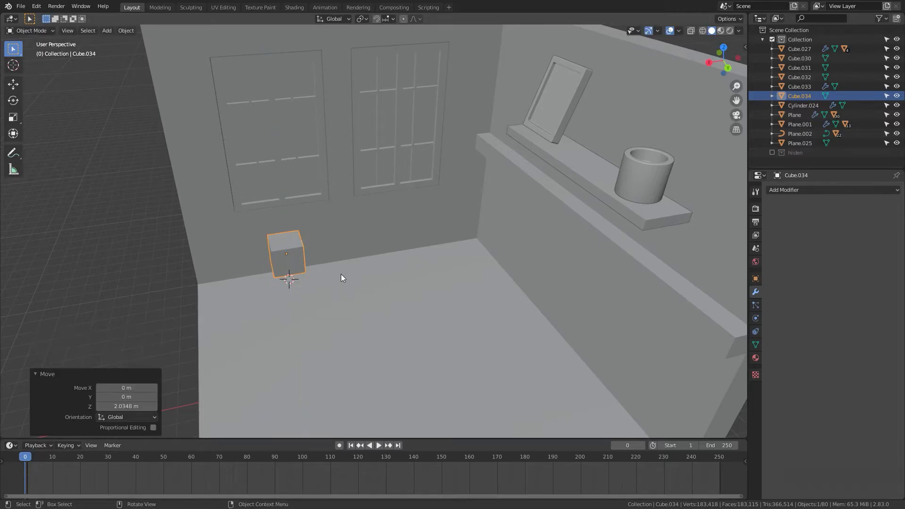
{"action": "key", "text": "KP_3"}
{"action": "middle_click_drag", "start_coordinate": [349, 276], "coordinate": [442, 141], "text": "shift"}
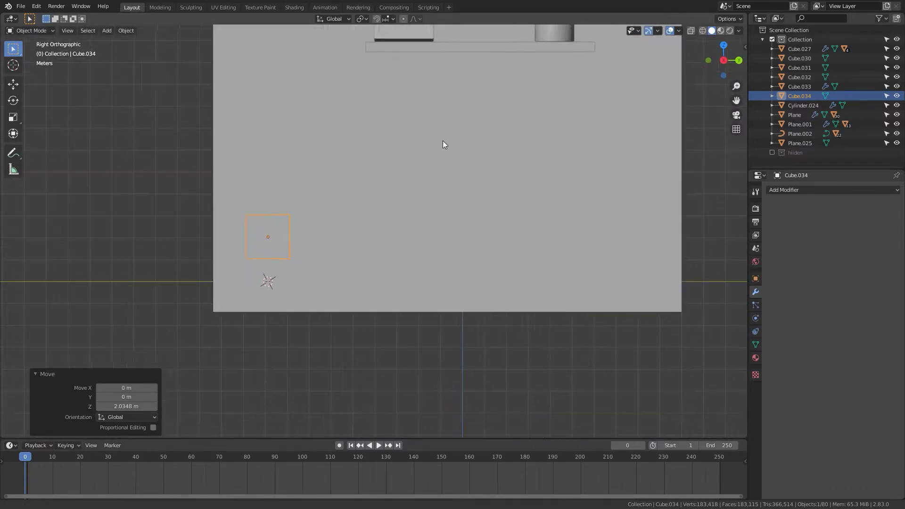
{"action": "key", "text": "z"}
{"action": "left_click", "coordinate": [384, 178]}
{"action": "middle_click_drag", "start_coordinate": [341, 204], "coordinate": [395, 183], "text": "shift"}
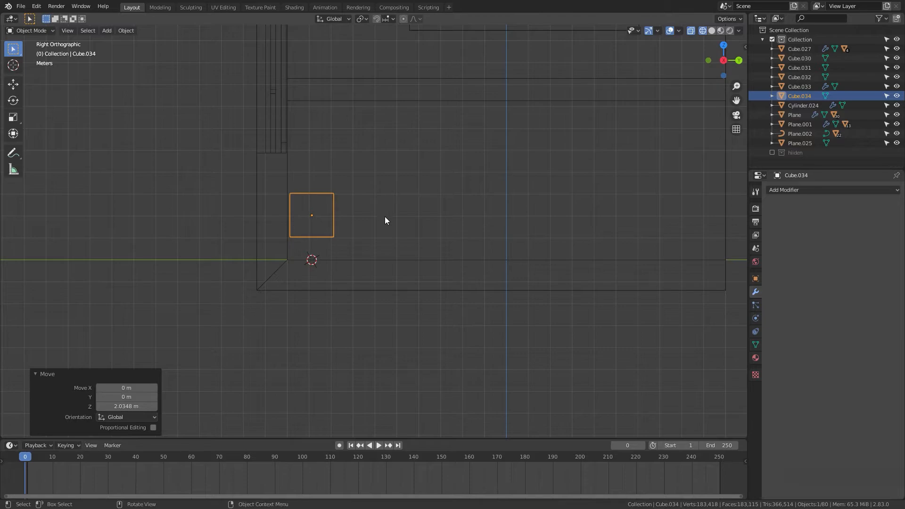
Step: Scale the cube 1.692 along Z and 1.387 along Y in the side orthographic view
{"action": "key", "text": "s"}
{"action": "key", "text": "z"}
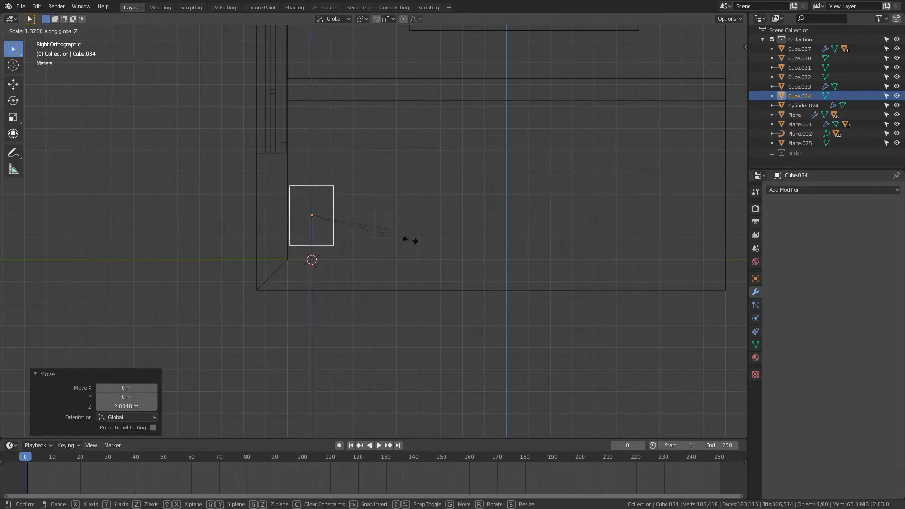
{"action": "left_click", "coordinate": [427, 260]}
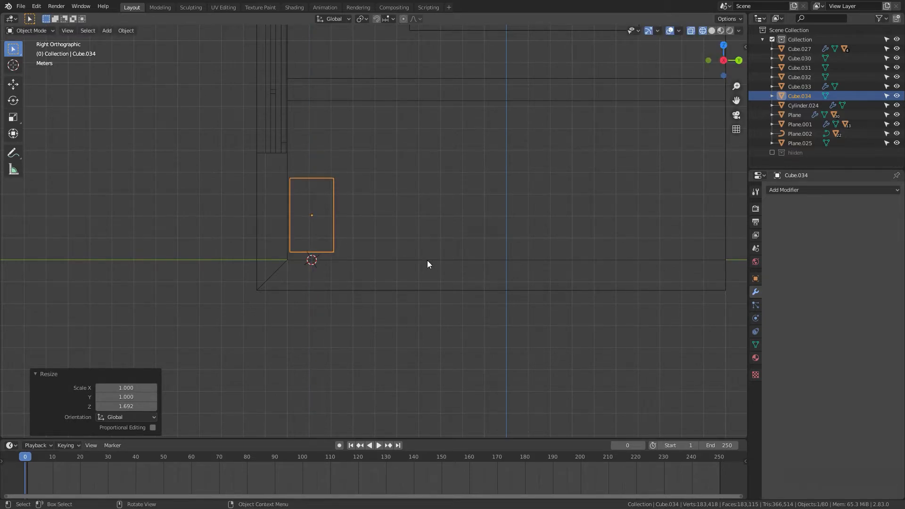
{"action": "key", "text": "s"}
{"action": "key", "text": "y"}
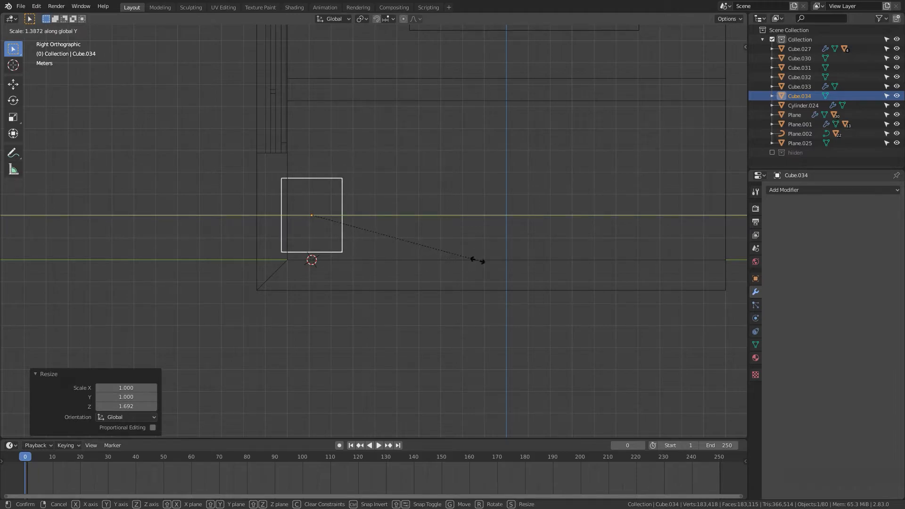
{"action": "left_click", "coordinate": [477, 261]}
Step: Move the cube 0.32258 m along Y and -0.32258 m along Z to sit it against the wall on the floor
{"action": "key", "text": "g"}
{"action": "key", "text": "y"}
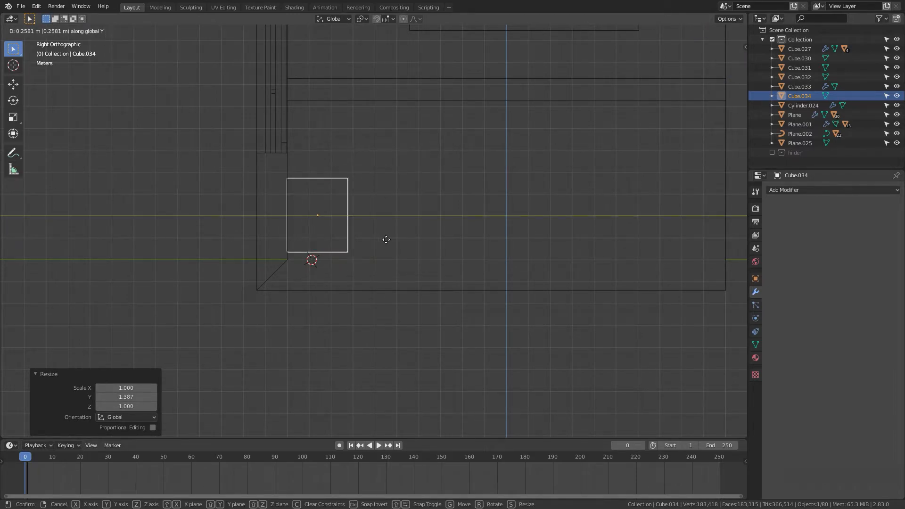
{"action": "left_click", "coordinate": [386, 240]}
{"action": "key", "text": "g"}
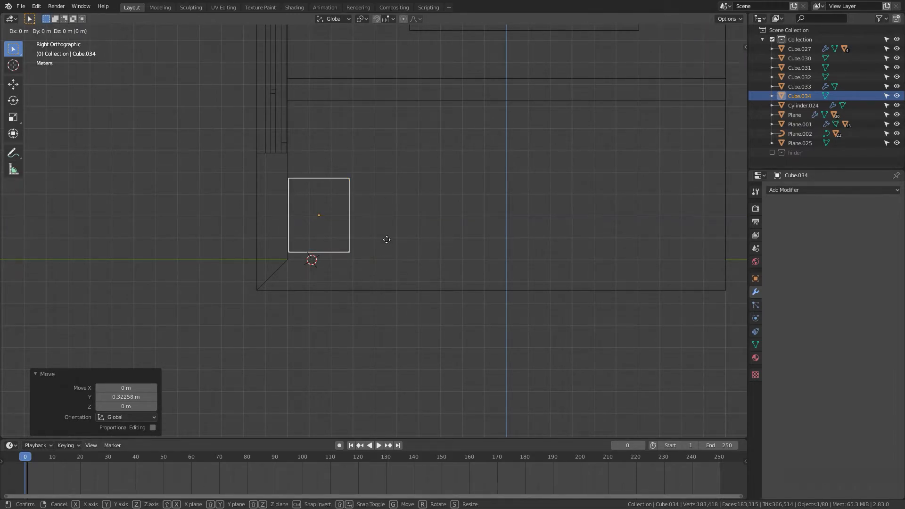
{"action": "key", "text": "z"}
{"action": "left_click", "coordinate": [388, 246]}
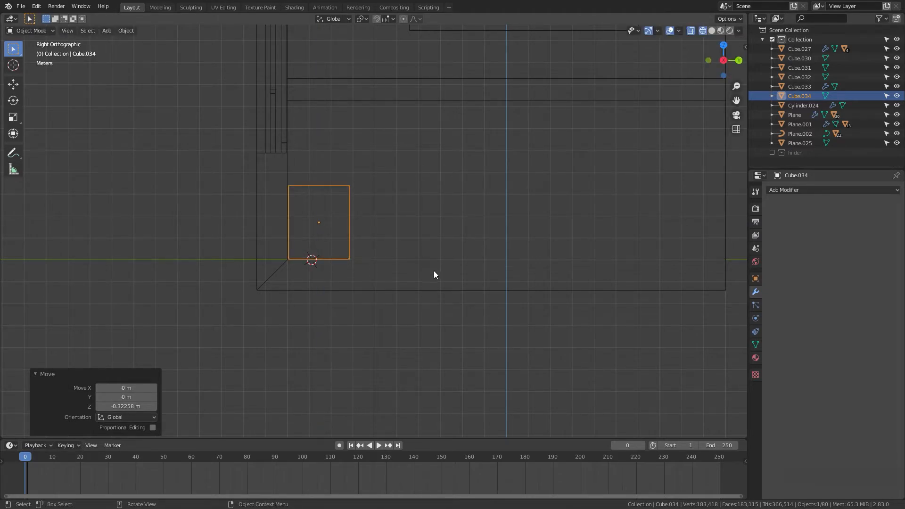
Step: Scale the cube 3.343 along the X axis to lengthen it into a low cabinet
{"action": "middle_click_drag", "start_coordinate": [434, 270], "coordinate": [341, 287]}
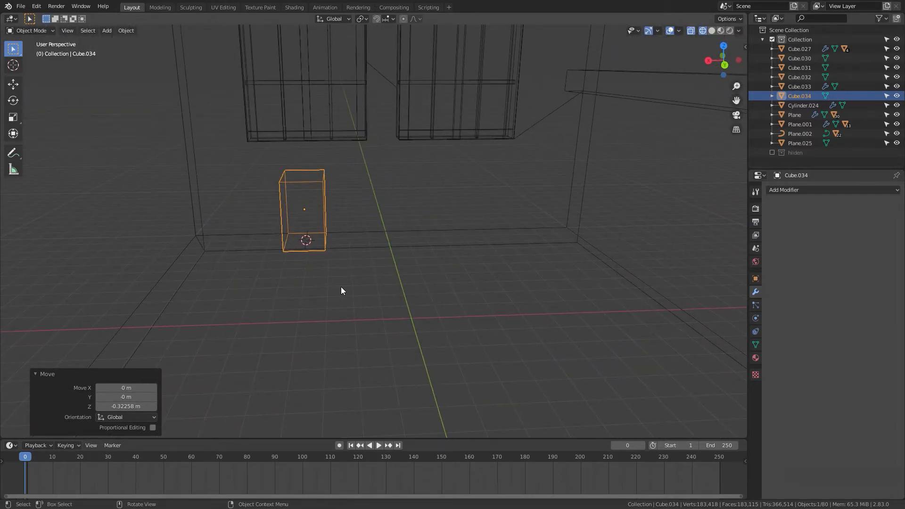
{"action": "key", "text": "s"}
{"action": "key", "text": "x"}
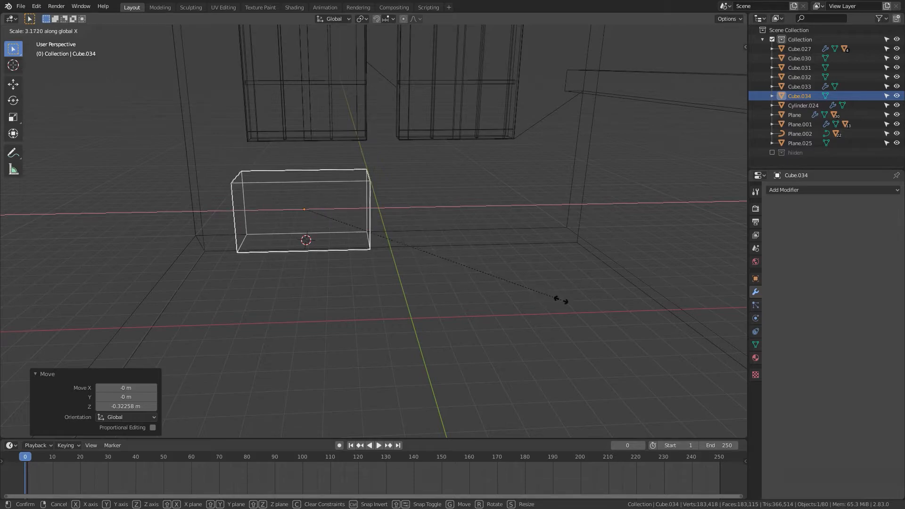
{"action": "left_click", "coordinate": [565, 301]}
Step: Scale the cabinet a further 1.183 along the X axis
{"action": "scroll", "coordinate": [512, 290], "scroll_direction": "down", "scroll_amount": 5}
{"action": "middle_click_drag", "start_coordinate": [512, 290], "coordinate": [560, 307]}
{"action": "scroll", "coordinate": [519, 301], "scroll_direction": "up", "scroll_amount": 6}
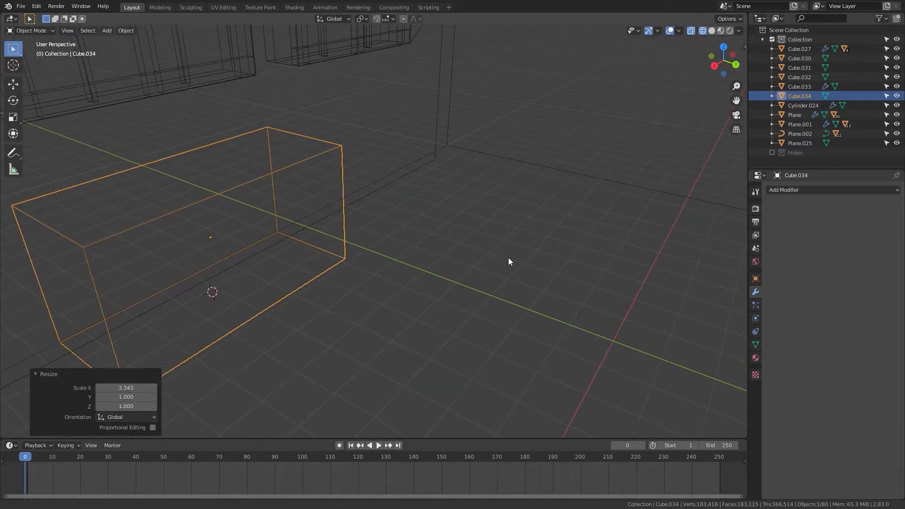
{"action": "key", "text": "z"}
{"action": "mouse_move", "coordinate": [508, 258]}
{"action": "middle_mouse_down", "text": "shift"}
{"action": "mouse_move", "coordinate": [533, 252]}
{"action": "mouse_move", "coordinate": [473, 273]}
{"action": "mouse_move", "coordinate": [476, 282]}
{"action": "mouse_move", "coordinate": [474, 265]}
{"action": "mouse_move", "coordinate": [440, 254]}
{"action": "mouse_move", "coordinate": [457, 276]}
{"action": "middle_mouse_up", "text": "shift"}
{"action": "left_click", "coordinate": [485, 274]}
{"action": "scroll", "coordinate": [524, 282], "scroll_direction": "down", "scroll_amount": 5}
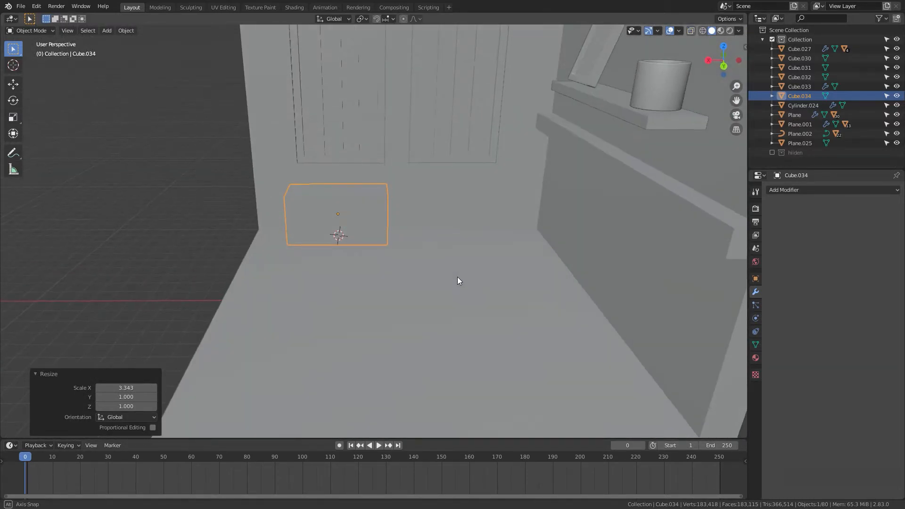
{"action": "key", "text": "s"}
{"action": "key", "text": "x"}
{"action": "left_click", "coordinate": [483, 278]}
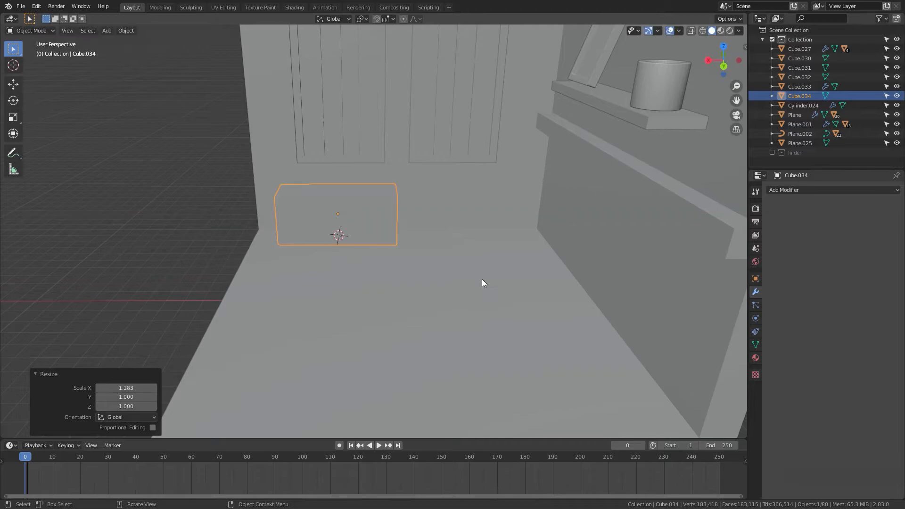
Step: Move the cabinet -0.57679 m along X and scale it 1.078 along Z
{"action": "key", "text": "g"}
{"action": "key", "text": "x"}
{"action": "left_click", "coordinate": [490, 278]}
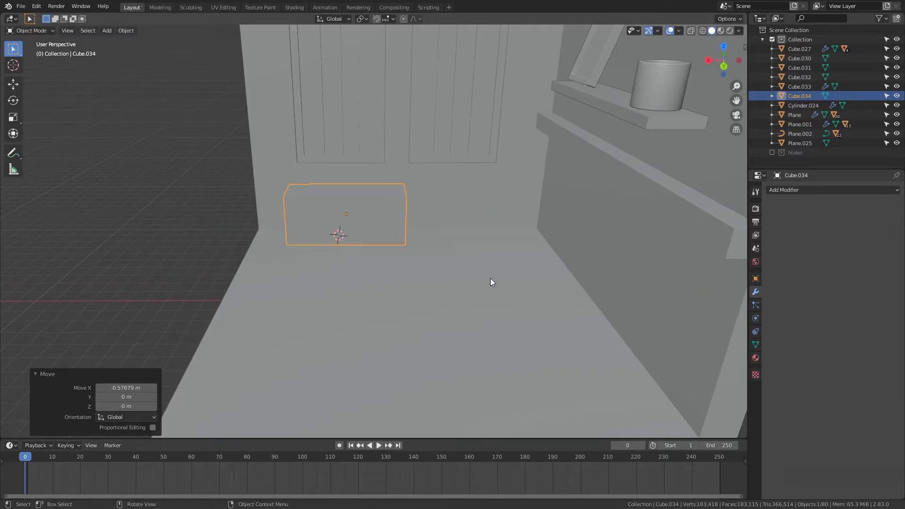
{"action": "key", "text": "s"}
{"action": "key", "text": "z"}
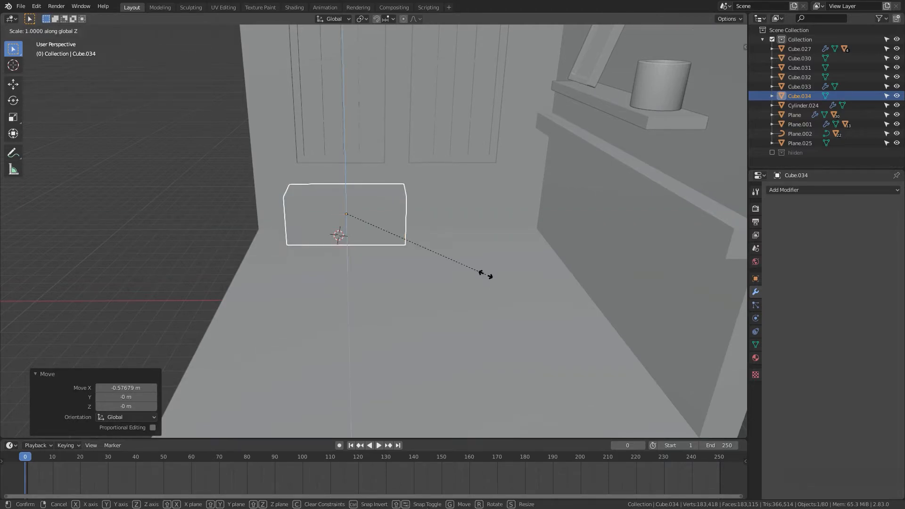
{"action": "left_click", "coordinate": [496, 279]}
Step: Raise the cabinet 0.11947 m along the Z axis
{"action": "key", "text": "KP_3"}
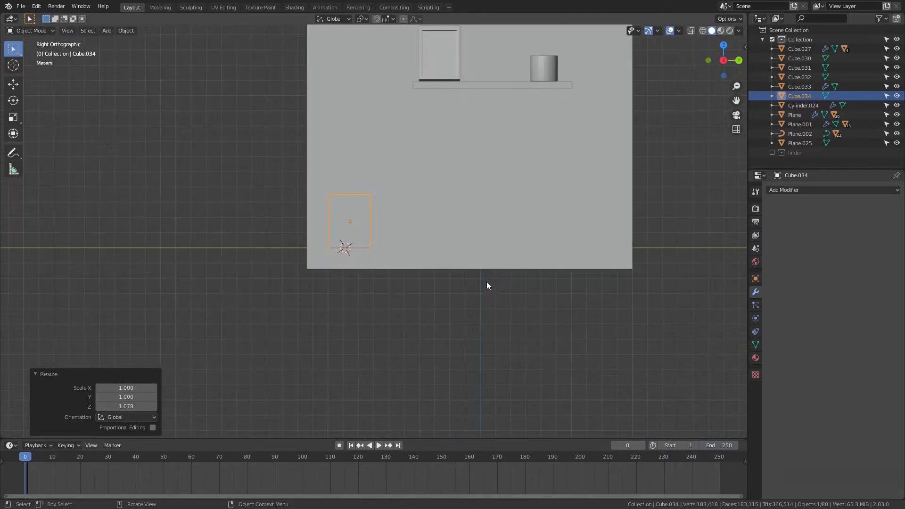
{"action": "key", "text": "n"}
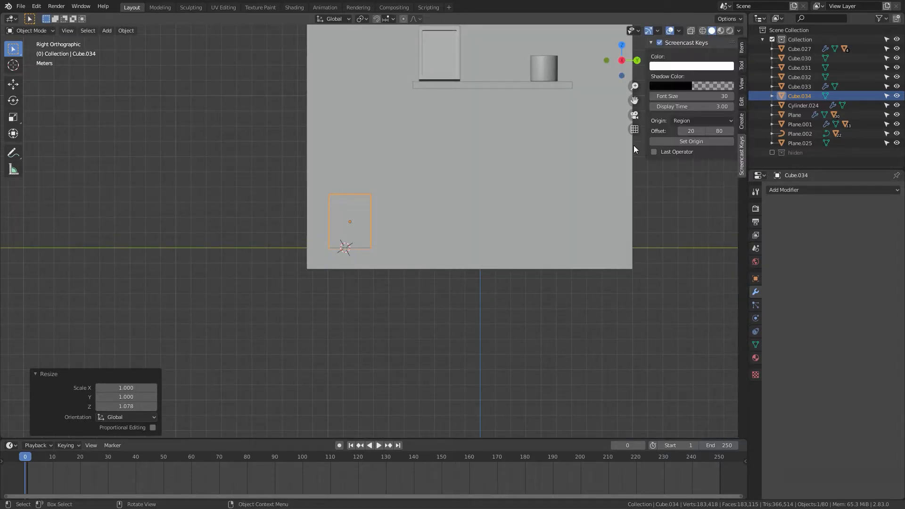
{"action": "key", "text": "n"}
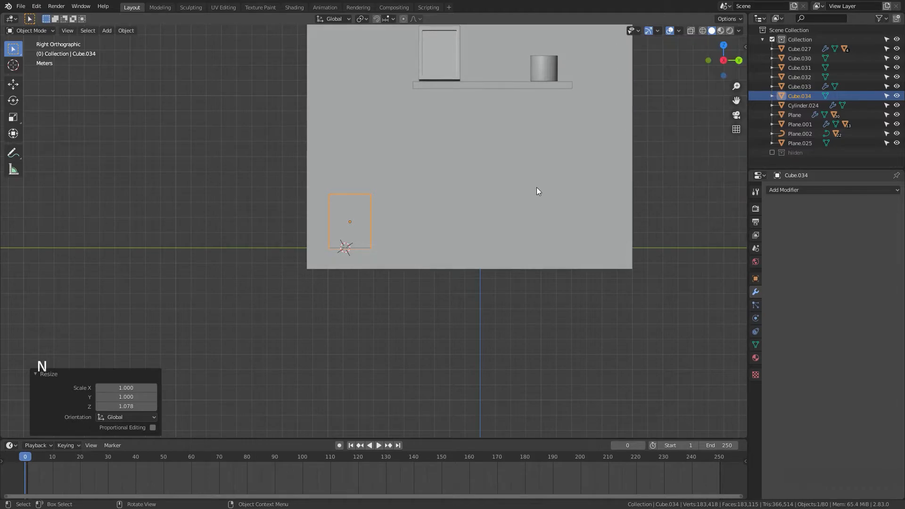
{"action": "scroll", "coordinate": [536, 193], "scroll_direction": "up", "scroll_amount": 4}
{"action": "key", "text": "z"}
{"action": "left_click", "coordinate": [440, 193]}
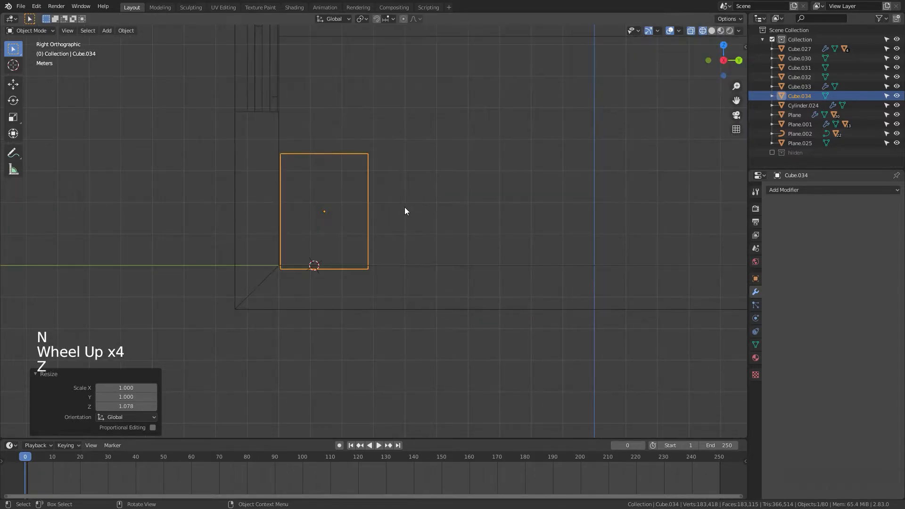
{"action": "key", "text": "g"}
{"action": "key", "text": "z"}
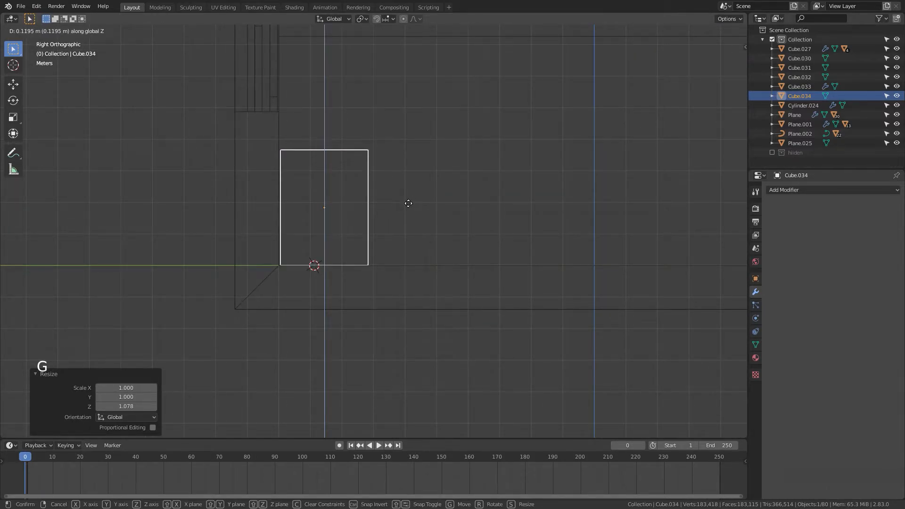
{"action": "left_click", "coordinate": [424, 211]}
Step: Select the cabinet and then the cup as active, and link the cup's modifiers to the cabinet
{"action": "middle_click_drag", "start_coordinate": [440, 217], "coordinate": [326, 241]}
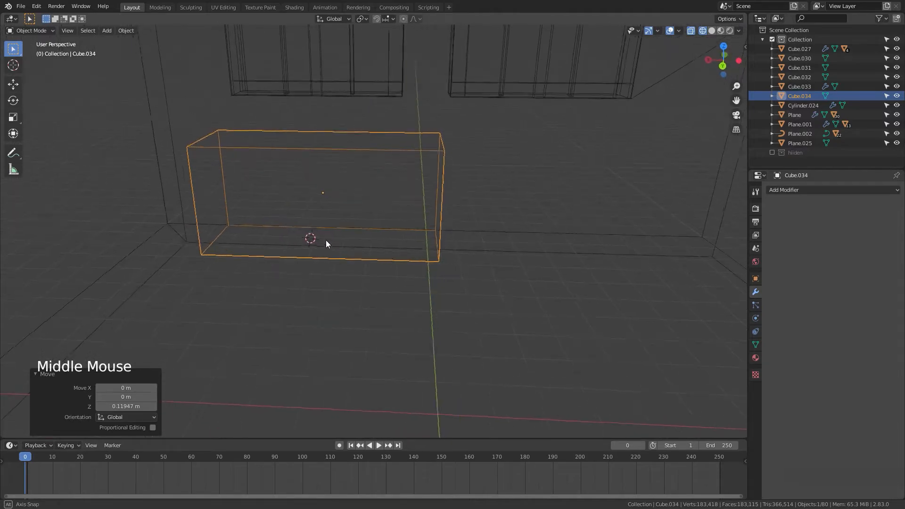
{"action": "key", "text": "z"}
{"action": "scroll", "coordinate": [426, 236], "scroll_direction": "up", "scroll_amount": 1, "text": "shift"}
{"action": "scroll", "coordinate": [426, 236], "scroll_direction": "down", "scroll_amount": 4}
{"action": "middle_click_drag", "start_coordinate": [380, 231], "coordinate": [485, 247], "text": "shift"}
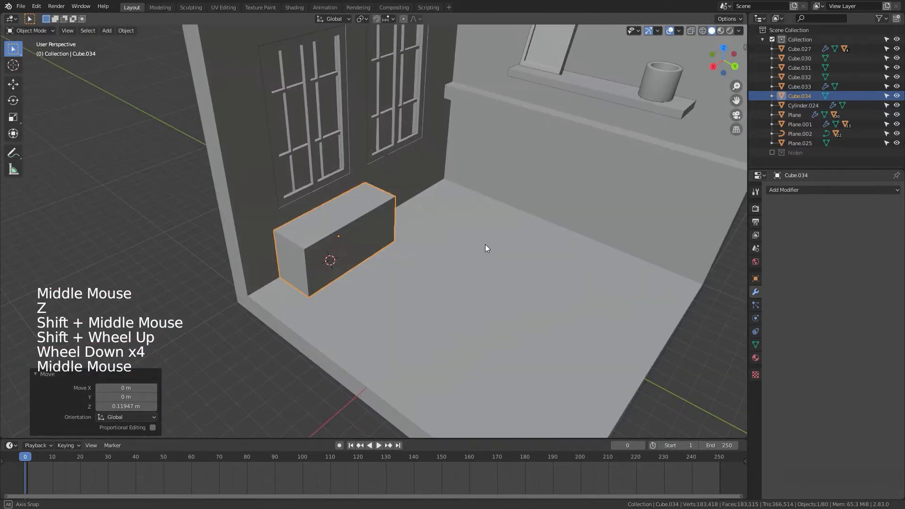
{"action": "scroll", "coordinate": [686, 134], "scroll_direction": "down", "scroll_amount": 1}
{"action": "key", "text": "shift"}
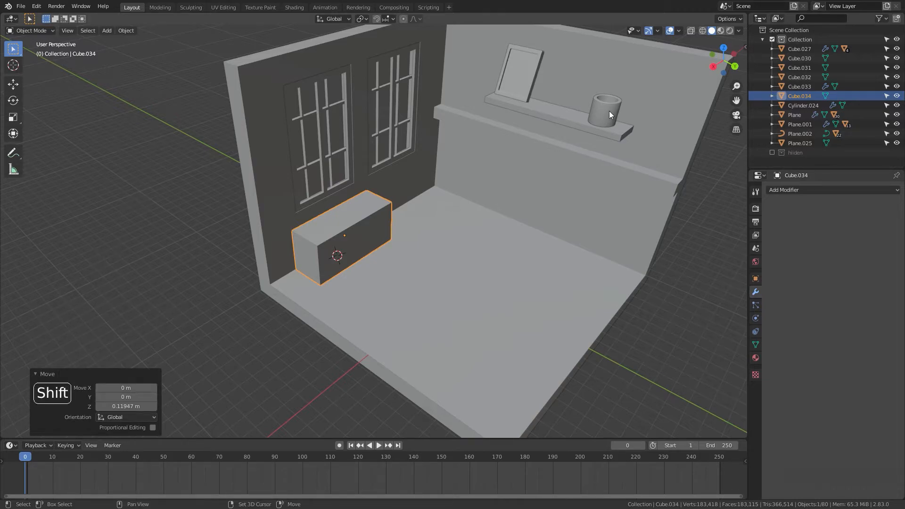
{"action": "left_click", "coordinate": [608, 111], "text": "shift"}
{"action": "key", "text": "ctrl+l"}
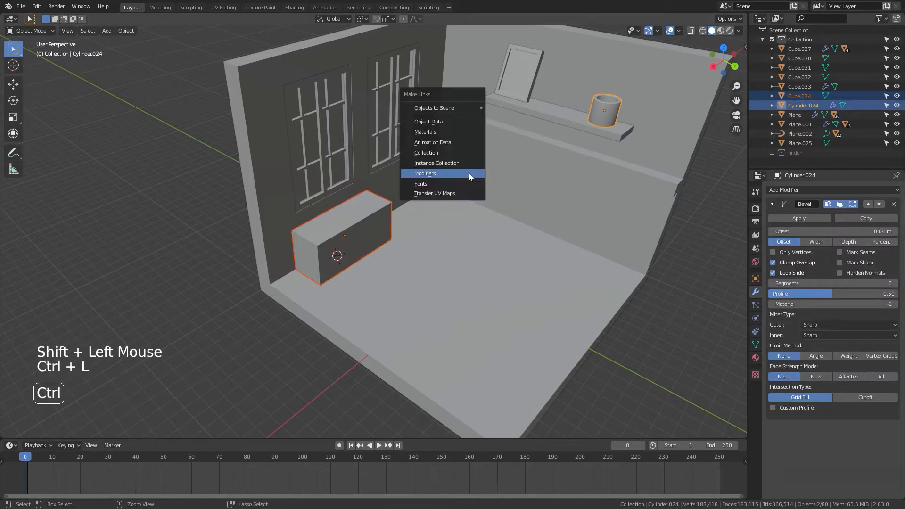
{"action": "left_click", "coordinate": [468, 174]}
{"action": "middle_click_drag", "start_coordinate": [496, 239], "coordinate": [459, 247]}
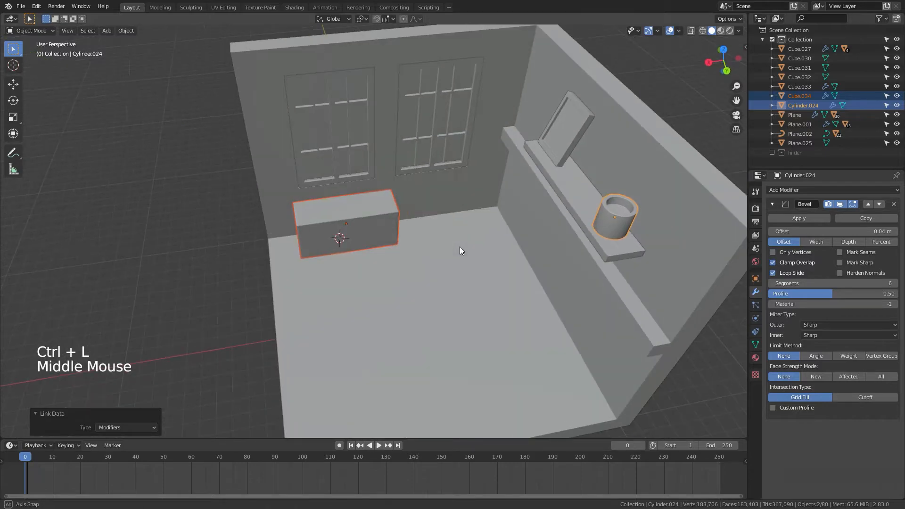
Step: Undo the modifier link and delete the cup's Bevel modifier
{"action": "key", "text": "ctrl+z"}
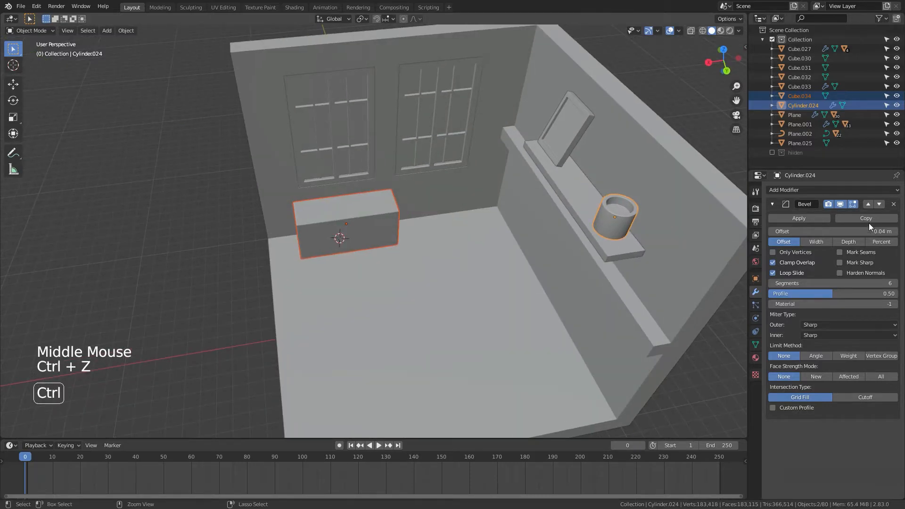
{"action": "left_click", "coordinate": [893, 204]}
Step: In Edit Mode, inset the cabinet's top face with a thickness of about 0.203 m
{"action": "key", "text": "Tab"}
{"action": "scroll", "coordinate": [302, 221], "scroll_direction": "up", "scroll_amount": 5}
{"action": "middle_click_drag", "start_coordinate": [332, 203], "coordinate": [377, 256], "text": "shift"}
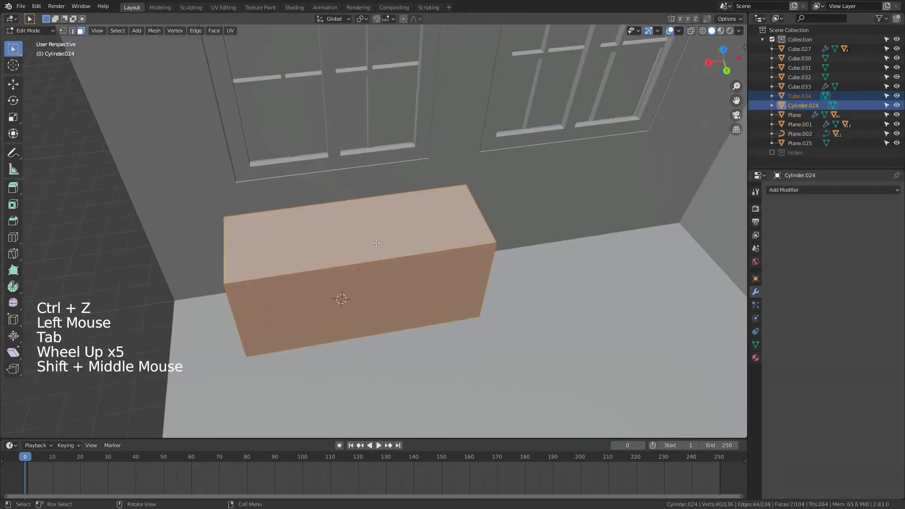
{"action": "left_click", "coordinate": [400, 239]}
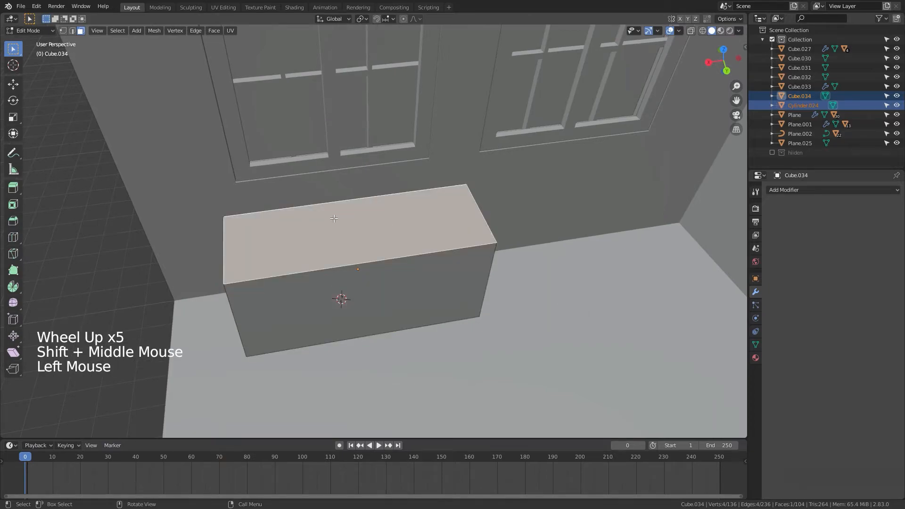
{"action": "key", "text": "i"}
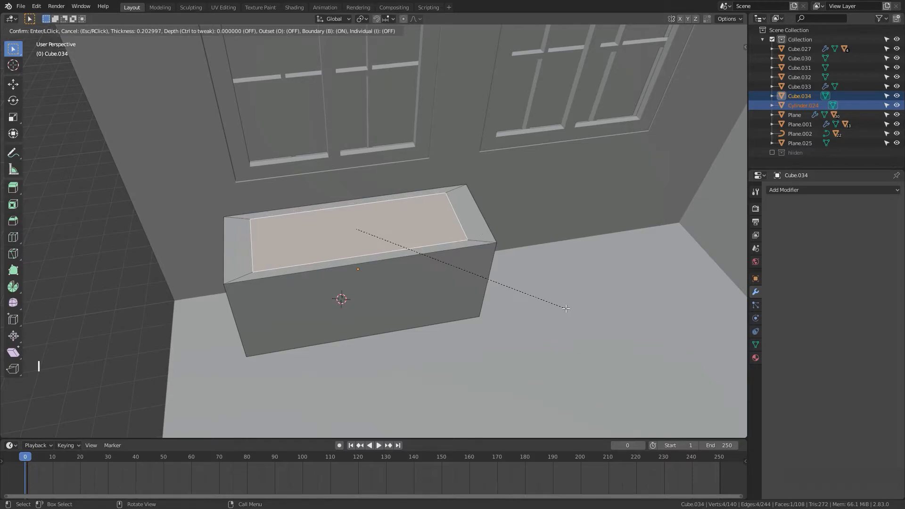
{"action": "left_click", "coordinate": [565, 307]}
Step: Select the inset's two short end edges and scale them 1.141 along the X axis
{"action": "middle_click_drag", "start_coordinate": [526, 240], "coordinate": [511, 265]}
{"action": "scroll", "coordinate": [479, 241], "scroll_direction": "up", "scroll_amount": 2}
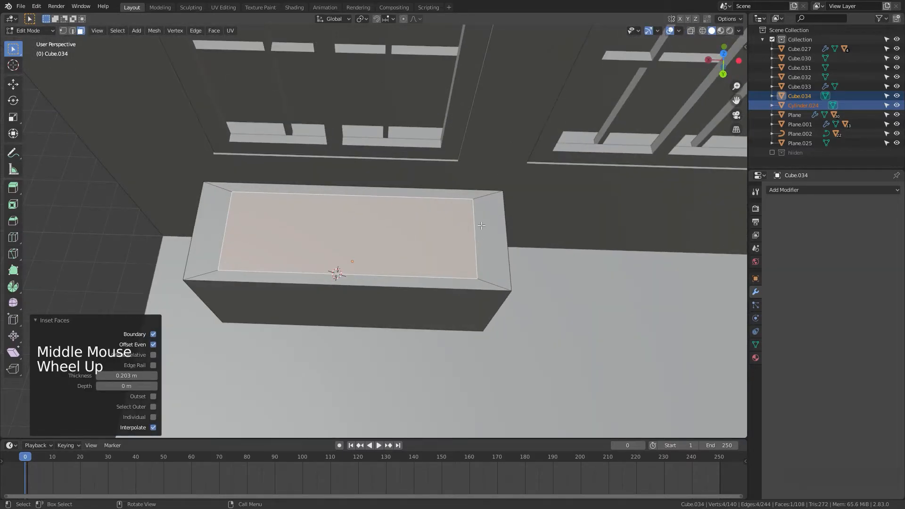
{"action": "key", "text": "2"}
{"action": "left_click", "coordinate": [475, 239]}
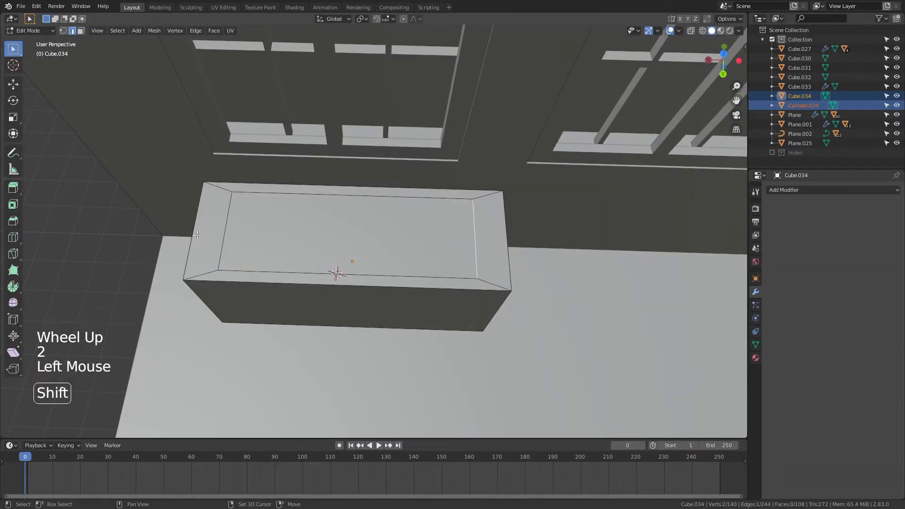
{"action": "left_click", "coordinate": [224, 230], "text": "shift"}
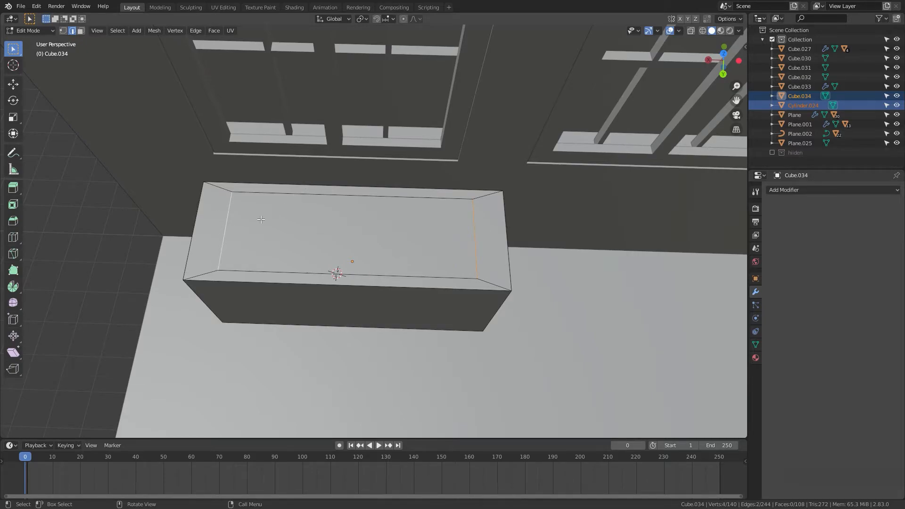
{"action": "key", "text": "s"}
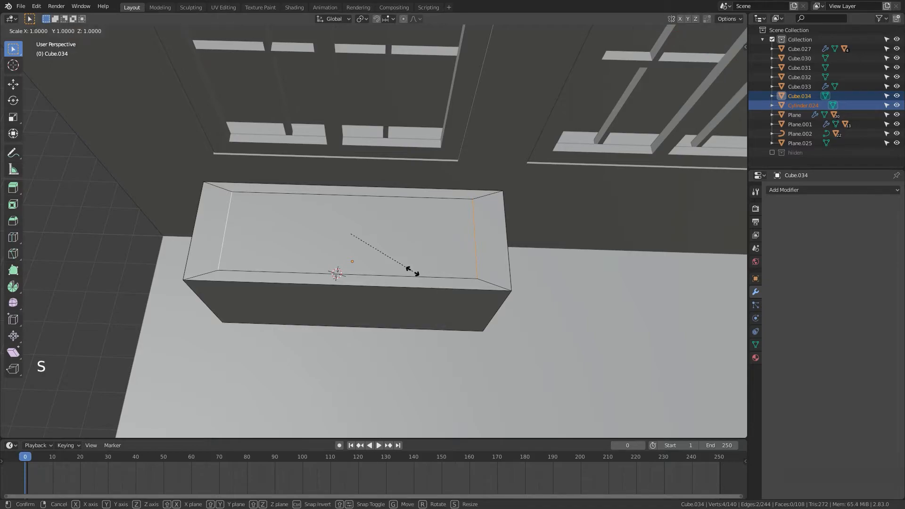
{"action": "key", "text": "x"}
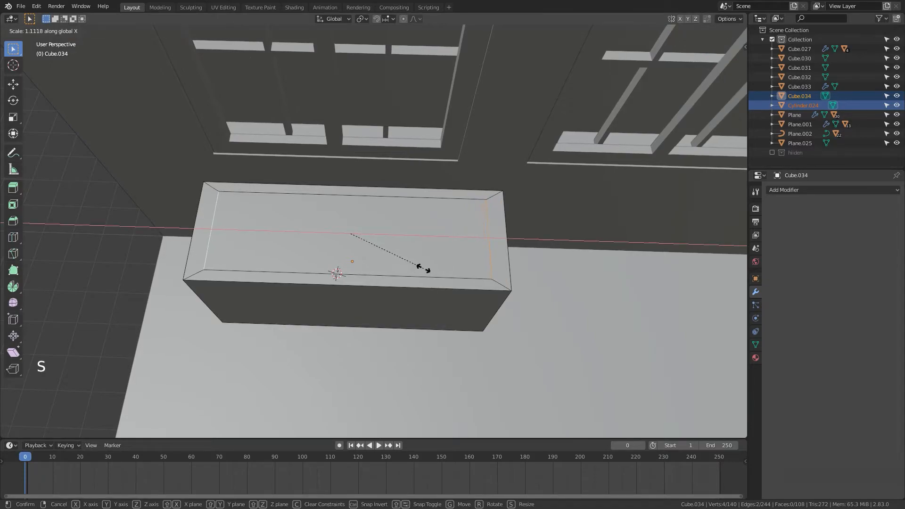
{"action": "left_click", "coordinate": [426, 269]}
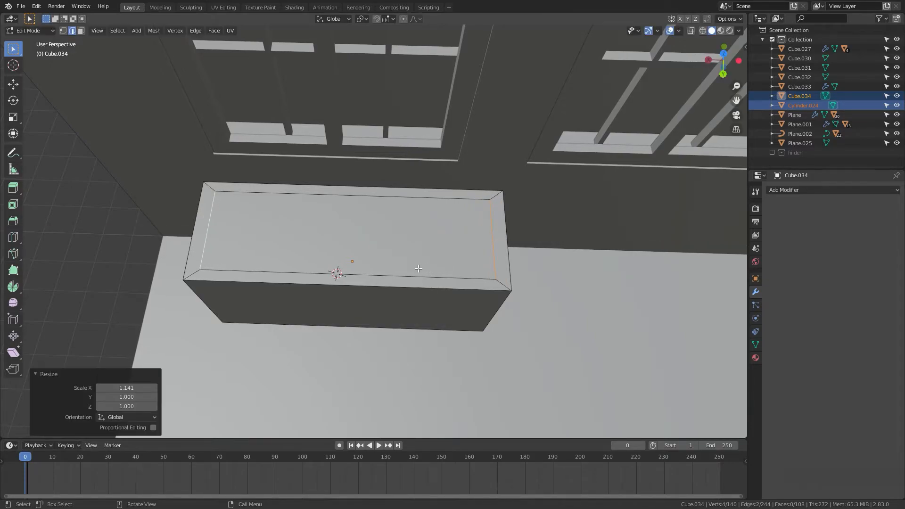
Step: Extrude the inner top face down about 0.867 m to hollow out the box, then leave Edit Mode
{"action": "key", "text": "3"}
{"action": "left_click", "coordinate": [333, 267]}
{"action": "middle_click_drag", "start_coordinate": [334, 267], "coordinate": [492, 236]}
{"action": "key", "text": "e"}
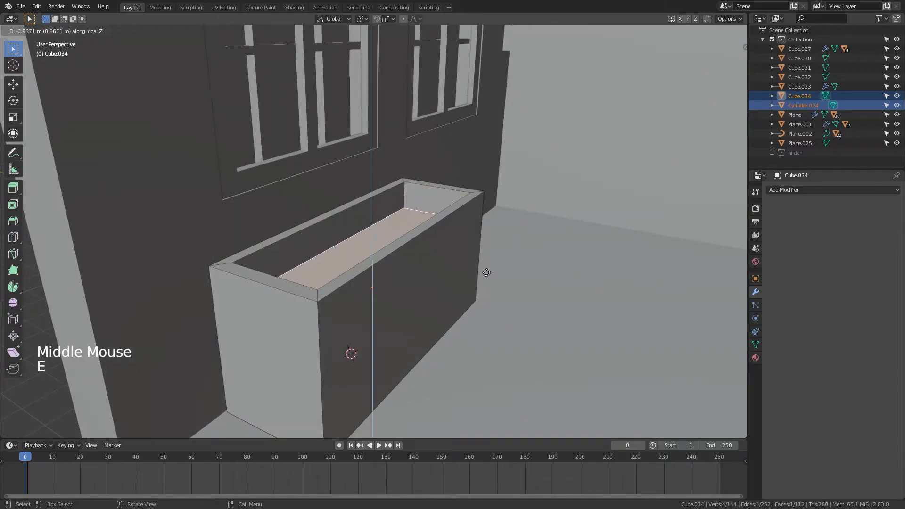
{"action": "left_click", "coordinate": [486, 275]}
{"action": "middle_click_drag", "start_coordinate": [474, 310], "coordinate": [428, 303]}
{"action": "key", "text": "Tab"}
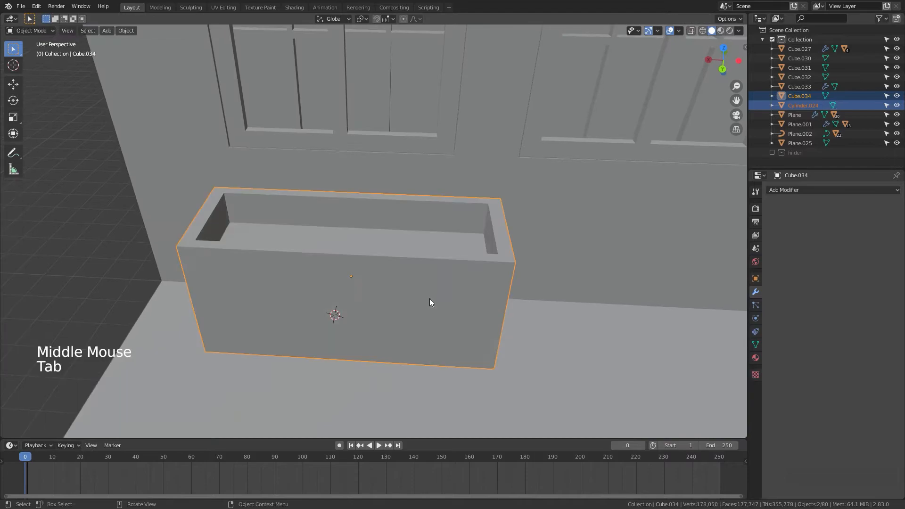
{"action": "scroll", "coordinate": [433, 301], "scroll_direction": "down", "scroll_amount": 2}
{"action": "middle_click_drag", "start_coordinate": [658, 260], "coordinate": [523, 151], "text": "shift"}
{"action": "scroll", "coordinate": [497, 239], "scroll_direction": "down", "scroll_amount": 6}
{"action": "scroll", "coordinate": [560, 235], "scroll_direction": "up", "scroll_amount": 4}
{"action": "left_click", "coordinate": [532, 173]}
{"action": "scroll", "coordinate": [578, 188], "scroll_direction": "down", "scroll_amount": 3}
{"action": "middle_click_drag", "start_coordinate": [569, 205], "coordinate": [247, 248]}
{"action": "left_click", "coordinate": [266, 255]}
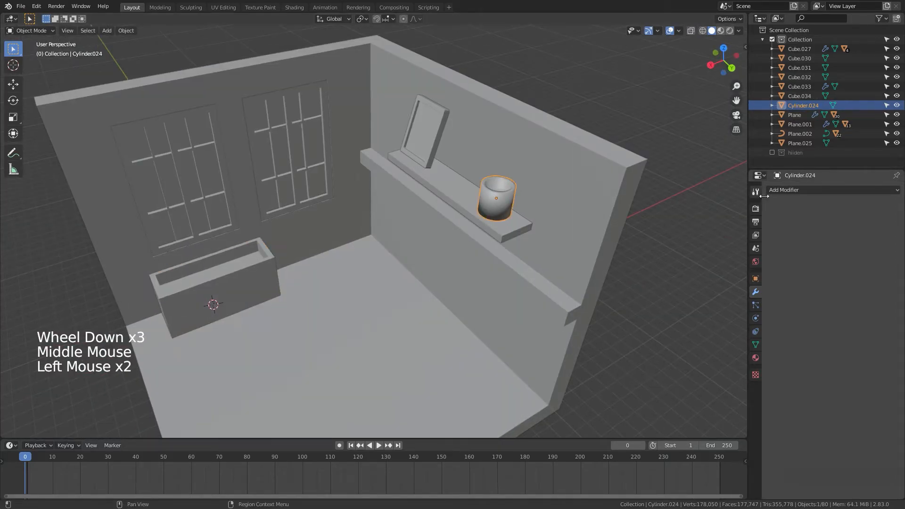
{"action": "left_click", "coordinate": [801, 189]}
{"action": "left_click", "coordinate": [433, 163]}
{"action": "left_click", "coordinate": [508, 204], "text": "shift"}
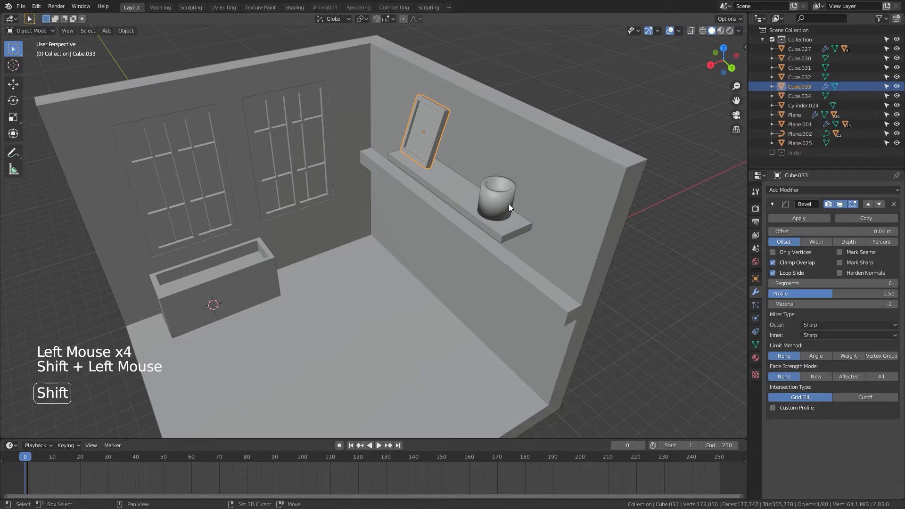
{"action": "key", "text": "ctrl+l"}
{"action": "left_click", "coordinate": [506, 208]}
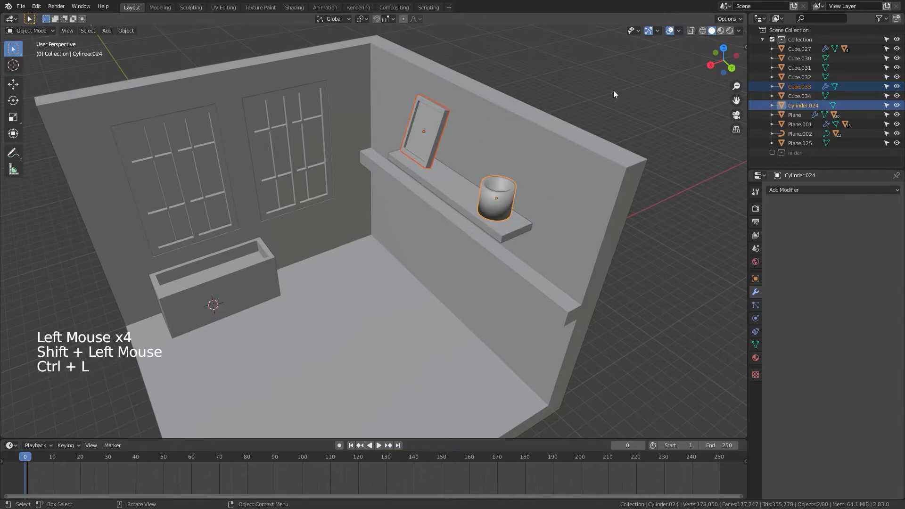
{"action": "left_click", "coordinate": [498, 199]}
{"action": "left_click", "coordinate": [492, 196]}
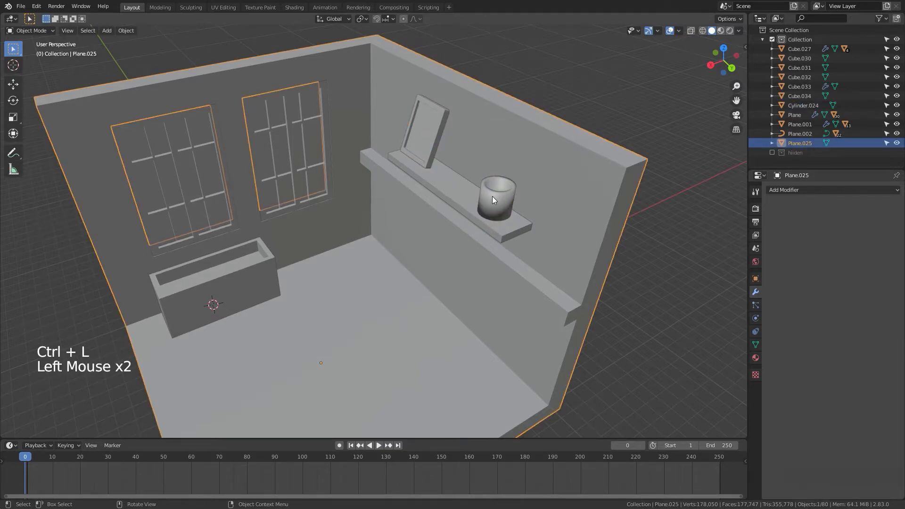
{"action": "left_click", "coordinate": [419, 154]}
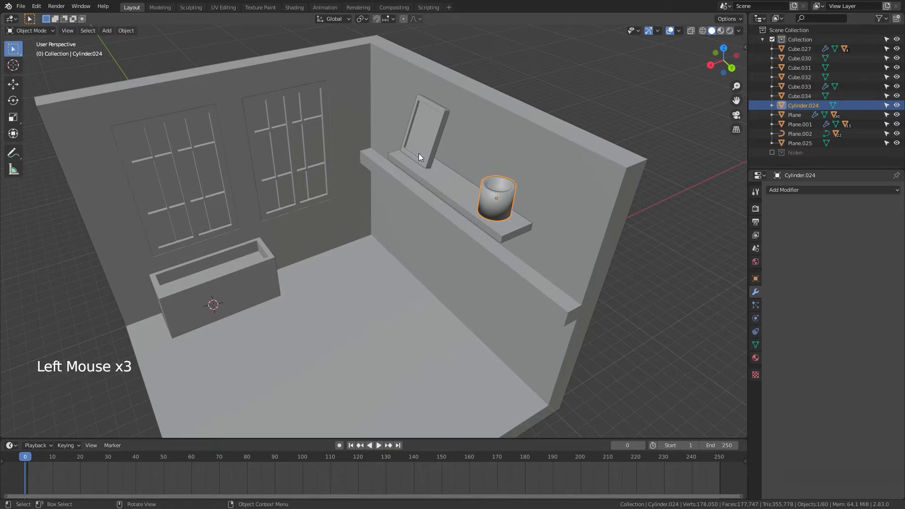
Step: Select the cup and then the picture frame as active, and link the frame's modifiers to the cup
{"action": "left_click", "coordinate": [482, 190]}
{"action": "left_click", "coordinate": [482, 190]}
{"action": "left_click", "coordinate": [433, 144], "text": "shift"}
{"action": "key", "text": "ctrl+l"}
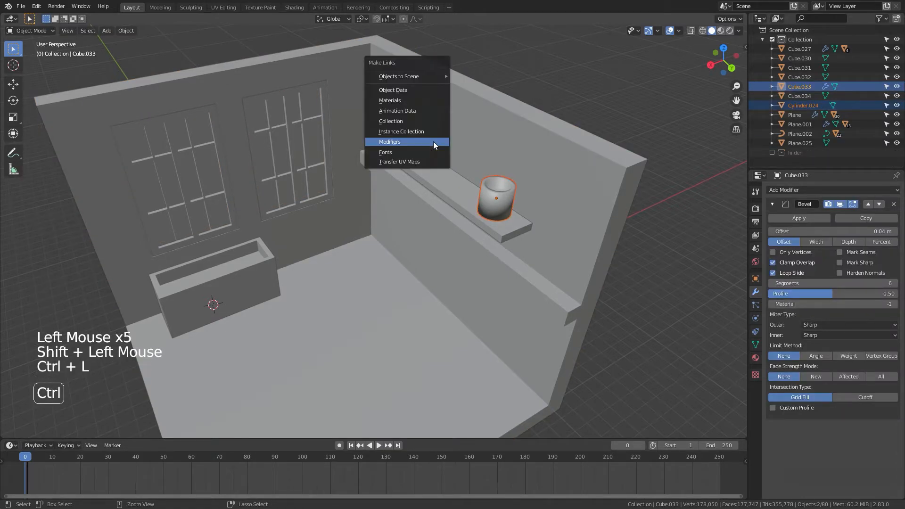
{"action": "left_click", "coordinate": [434, 141]}
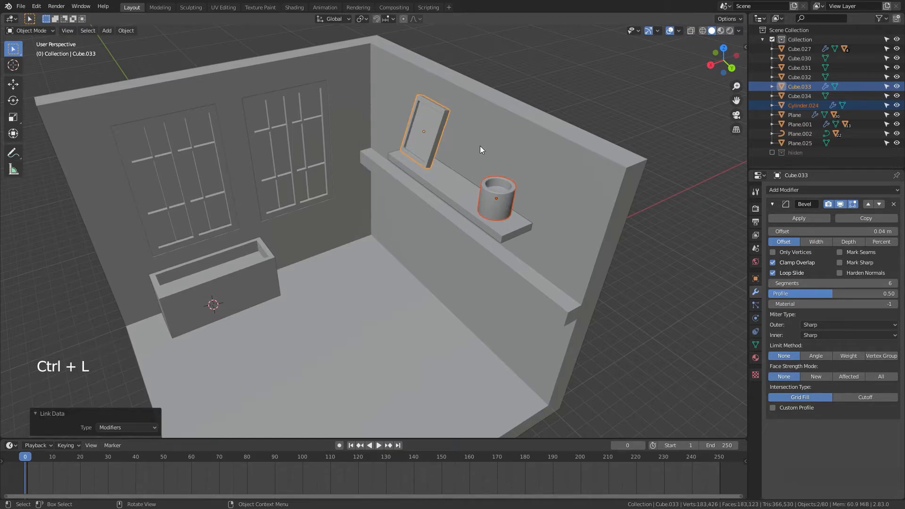
Step: Select the box and then the cup as active, and link the cup's modifiers to the box
{"action": "middle_click_drag", "start_coordinate": [379, 213], "coordinate": [513, 169], "text": "shift"}
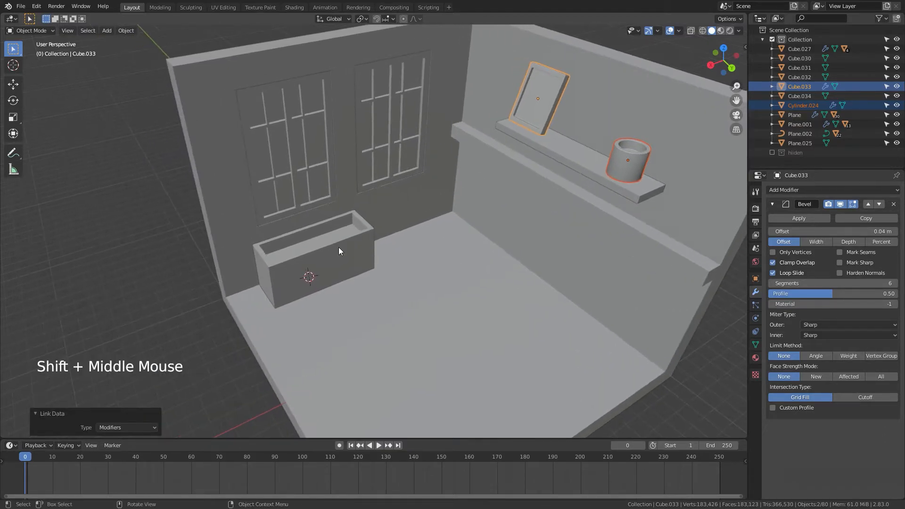
{"action": "left_click", "coordinate": [339, 248]}
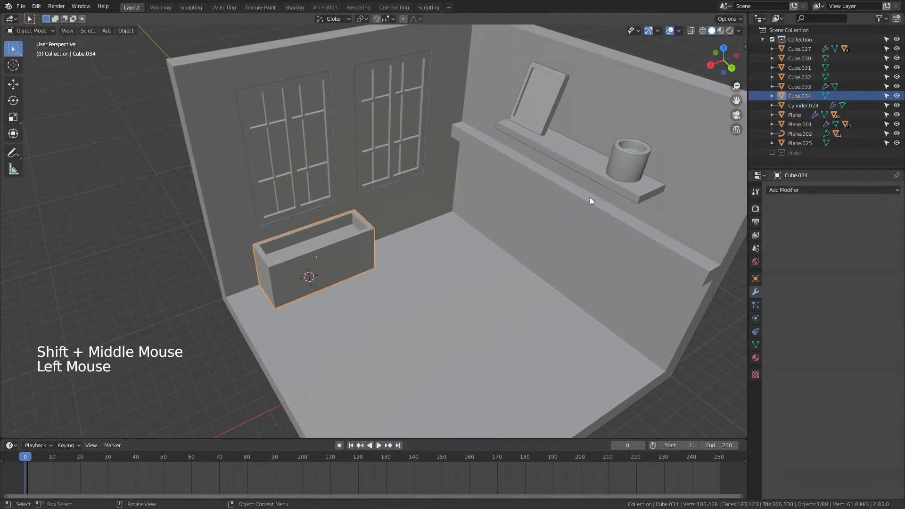
{"action": "left_click", "coordinate": [620, 161], "text": "shift"}
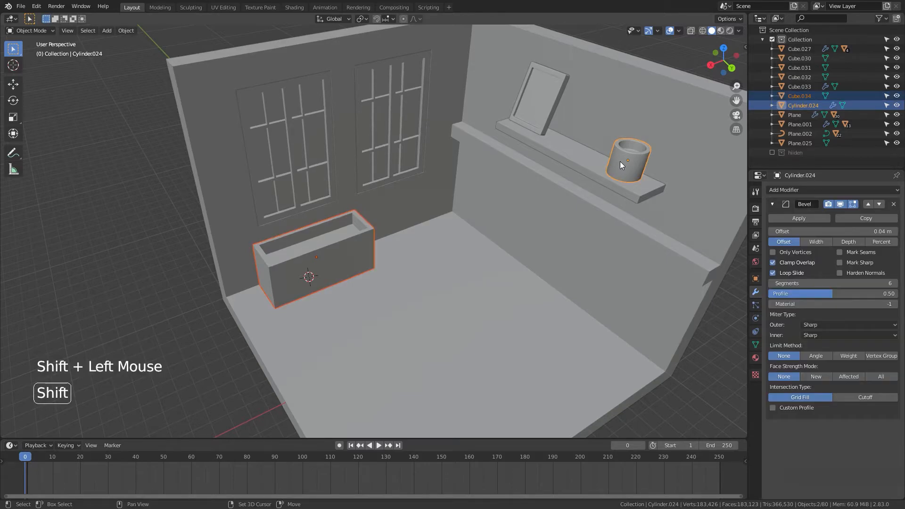
{"action": "key", "text": "ctrl+l"}
{"action": "left_click", "coordinate": [532, 187]}
Step: Set the box's Bevel modifier offset to 0.08 m and its segments to 7
{"action": "scroll", "coordinate": [431, 240], "scroll_direction": "up", "scroll_amount": 5}
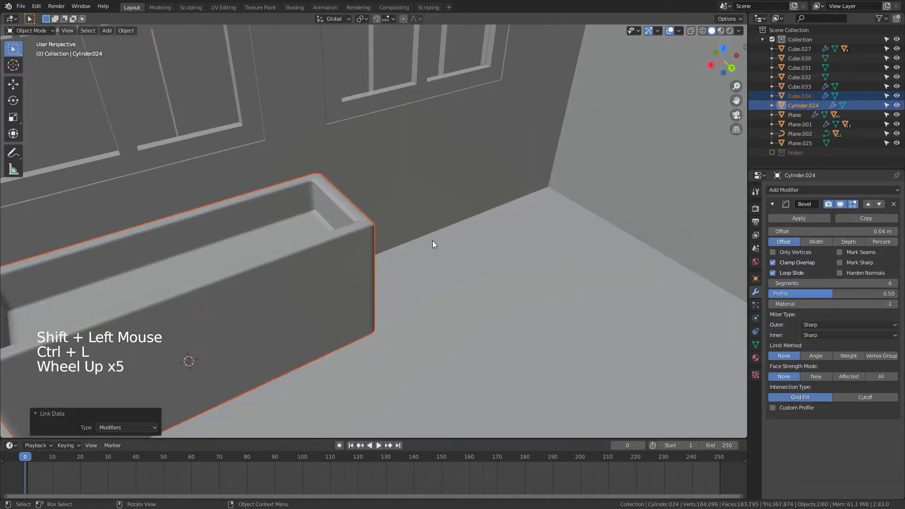
{"action": "middle_click_drag", "start_coordinate": [431, 240], "coordinate": [390, 263]}
{"action": "scroll", "coordinate": [398, 247], "scroll_direction": "down", "scroll_amount": 6}
{"action": "scroll", "coordinate": [460, 236], "scroll_direction": "up", "scroll_amount": 1, "text": "shift"}
{"action": "scroll", "coordinate": [412, 194], "scroll_direction": "up", "scroll_amount": 4}
{"action": "middle_click_drag", "start_coordinate": [164, 186], "coordinate": [578, 67], "text": "shift"}
{"action": "left_click", "coordinate": [491, 192]}
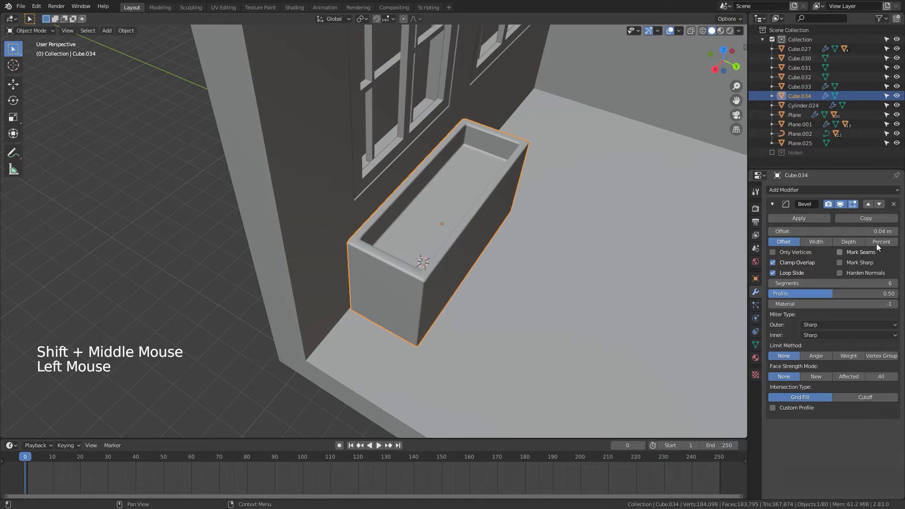
{"action": "left_click", "coordinate": [895, 232]}
{"action": "left_click", "coordinate": [895, 232]}
{"action": "left_click", "coordinate": [895, 231]}
{"action": "left_click", "coordinate": [895, 232]}
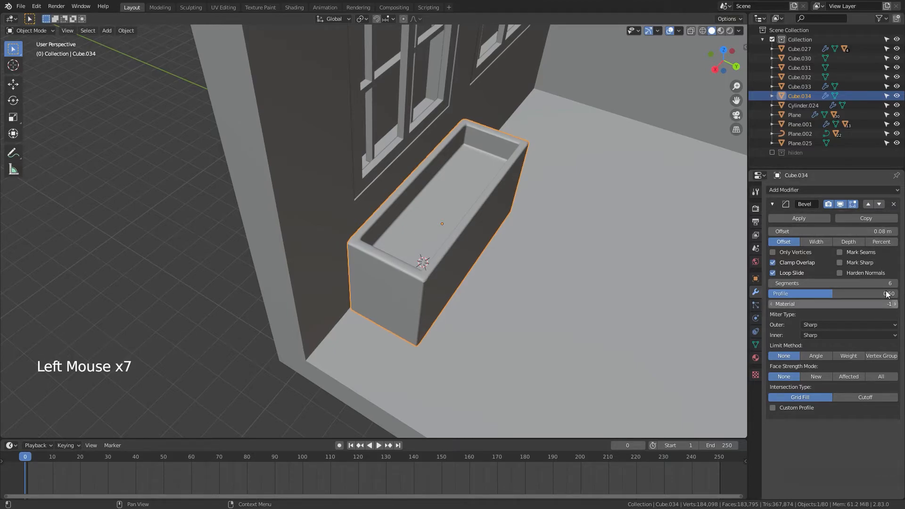
{"action": "left_click", "coordinate": [894, 284]}
{"action": "double_click", "coordinate": [895, 283]}
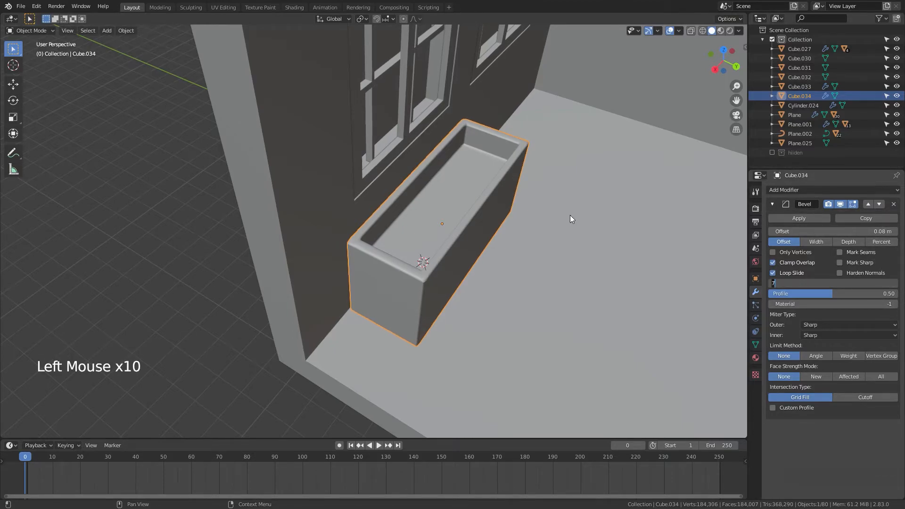
Step: Move the box's inner bottom face -0.1015 m along the Z axis and return to Object Mode
{"action": "middle_click_drag", "start_coordinate": [570, 219], "coordinate": [521, 185]}
{"action": "scroll", "coordinate": [464, 207], "scroll_direction": "up", "scroll_amount": 1}
{"action": "scroll", "coordinate": [457, 204], "scroll_direction": "down", "scroll_amount": 2}
{"action": "key", "text": "Tab"}
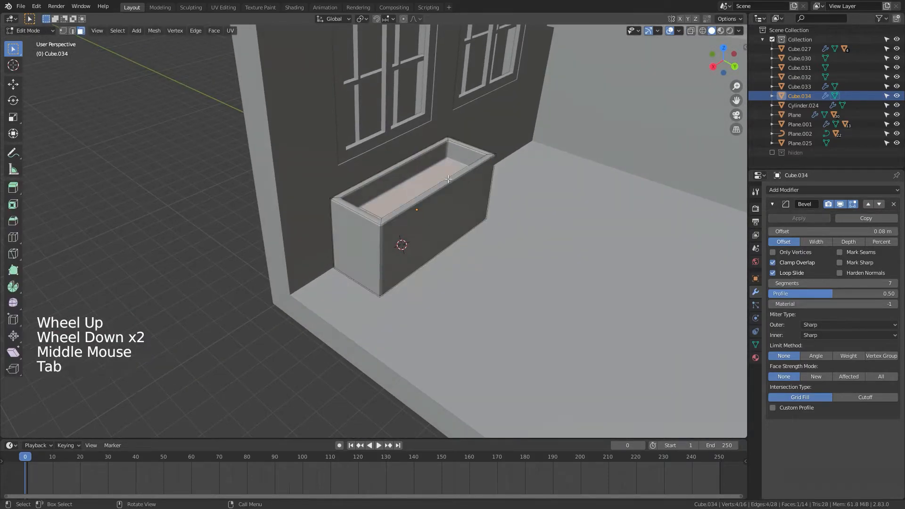
{"action": "key", "text": "g"}
{"action": "key", "text": "z"}
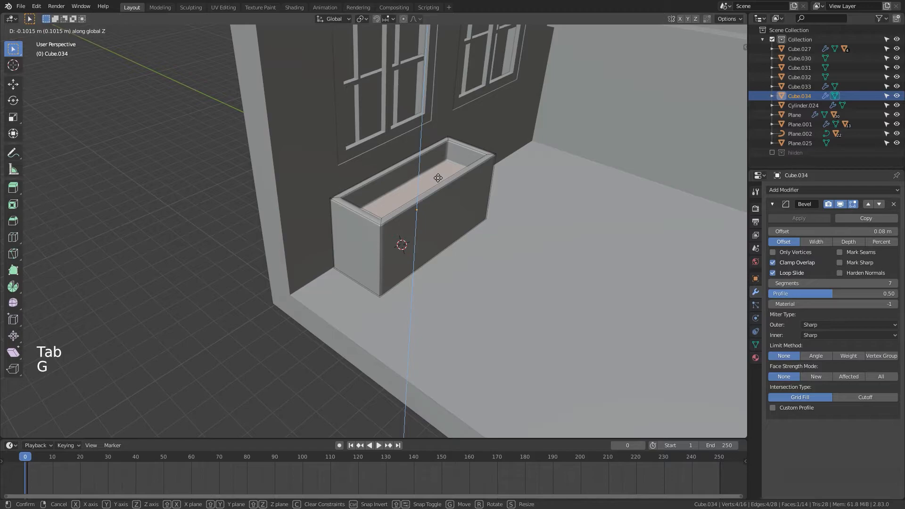
{"action": "left_click", "coordinate": [497, 199]}
{"action": "key", "text": "Tab"}
{"action": "scroll", "coordinate": [497, 200], "scroll_direction": "down", "scroll_amount": 4}
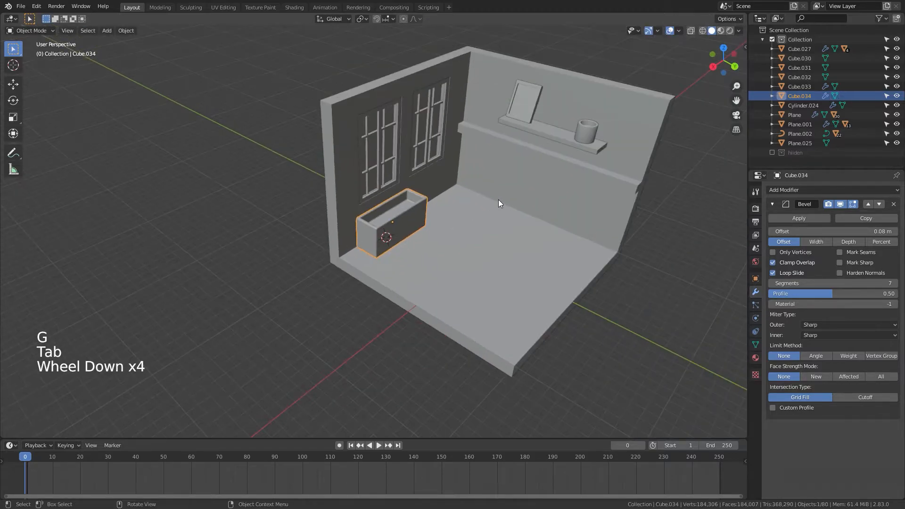
Step: Select the shelf, cup and picture frame together and move them along the Z axis
{"action": "middle_click_drag", "start_coordinate": [498, 199], "coordinate": [437, 232]}
{"action": "scroll", "coordinate": [452, 230], "scroll_direction": "up", "scroll_amount": 2}
{"action": "scroll", "coordinate": [380, 236], "scroll_direction": "up", "scroll_amount": 5}
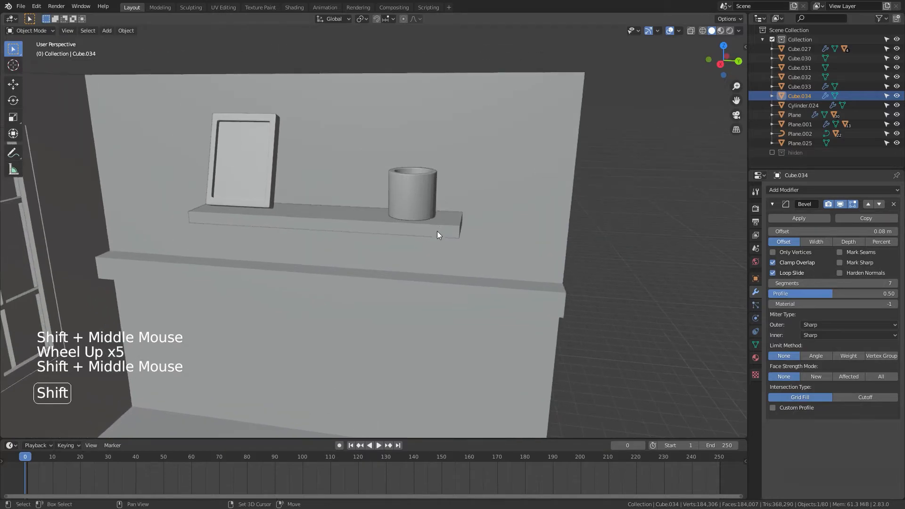
{"action": "left_click", "coordinate": [365, 233]}
{"action": "left_click", "coordinate": [408, 211], "text": "shift"}
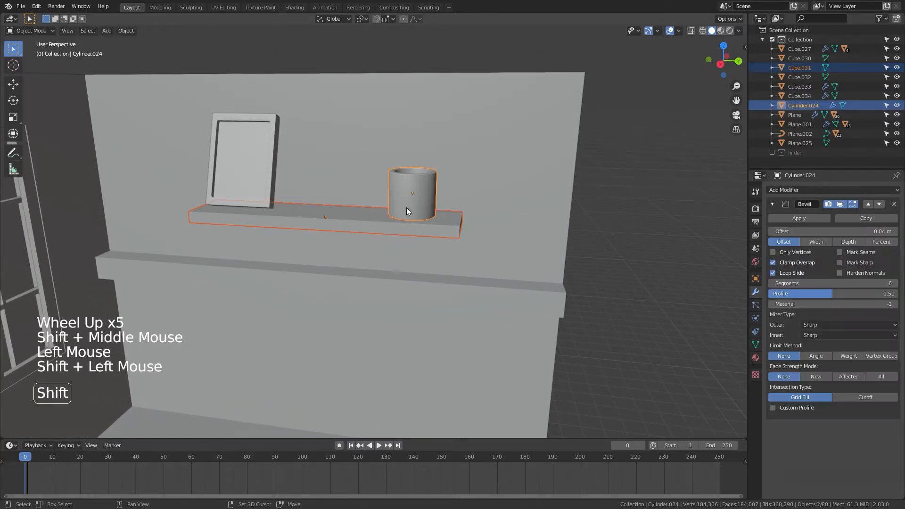
{"action": "left_click", "coordinate": [237, 180], "text": "shift"}
{"action": "key", "text": "g"}
{"action": "key", "text": "z"}
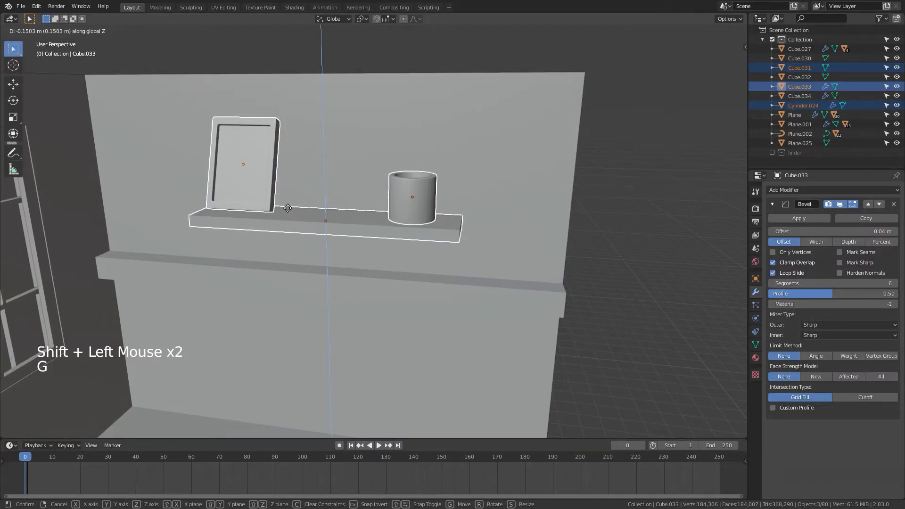
{"action": "left_click", "coordinate": [293, 210]}
Step: Move the cup 0.52888 m along the Y axis and place the 3D cursor above the shelf
{"action": "left_click", "coordinate": [409, 210]}
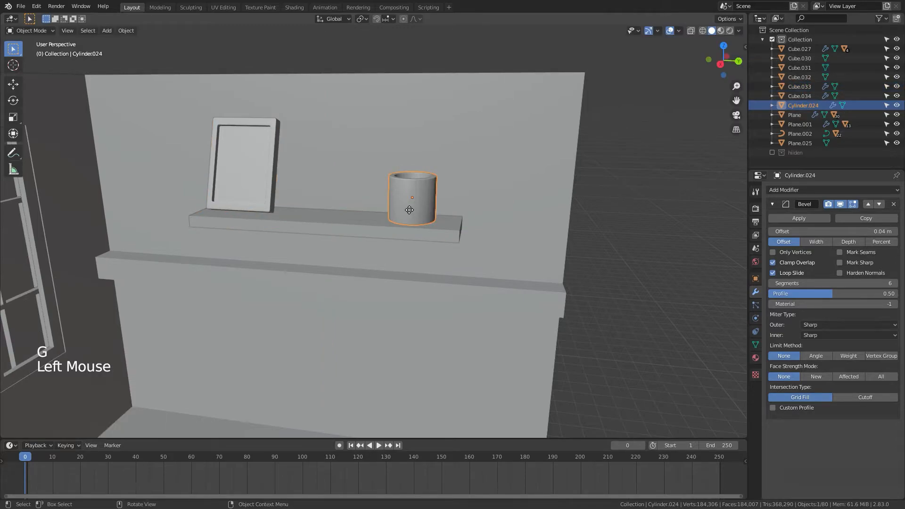
{"action": "key", "text": "g"}
{"action": "key", "text": "y"}
{"action": "left_click", "coordinate": [423, 210]}
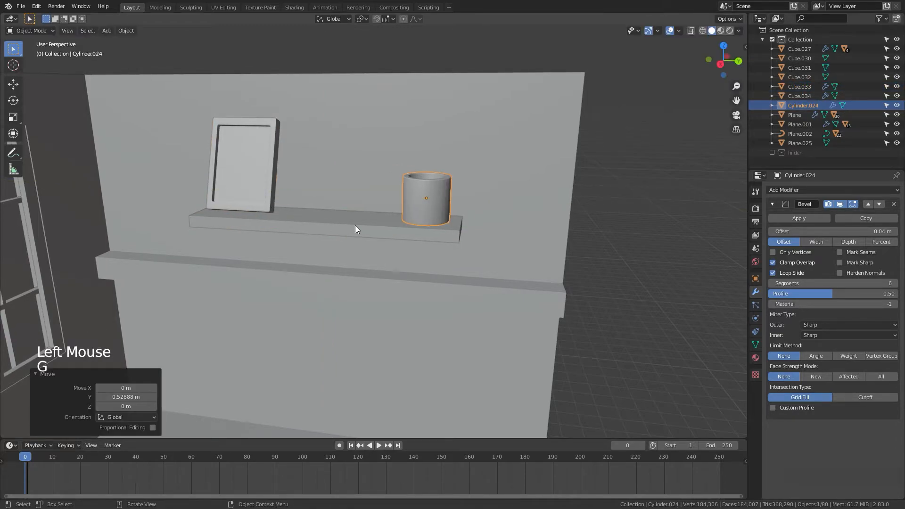
{"action": "right_click", "coordinate": [333, 156], "text": "shift"}
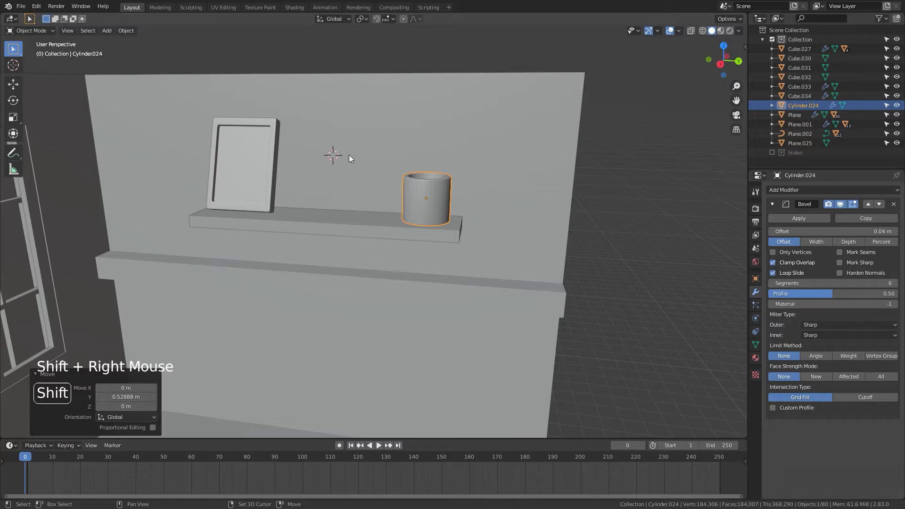
Step: Add a plane at the 3D cursor above the shelf and rotate it 90° about the Y axis
{"action": "middle_click_drag", "start_coordinate": [380, 171], "coordinate": [386, 168]}
{"action": "key", "text": "shift+a"}
{"action": "mouse_move", "coordinate": [353, 166]}
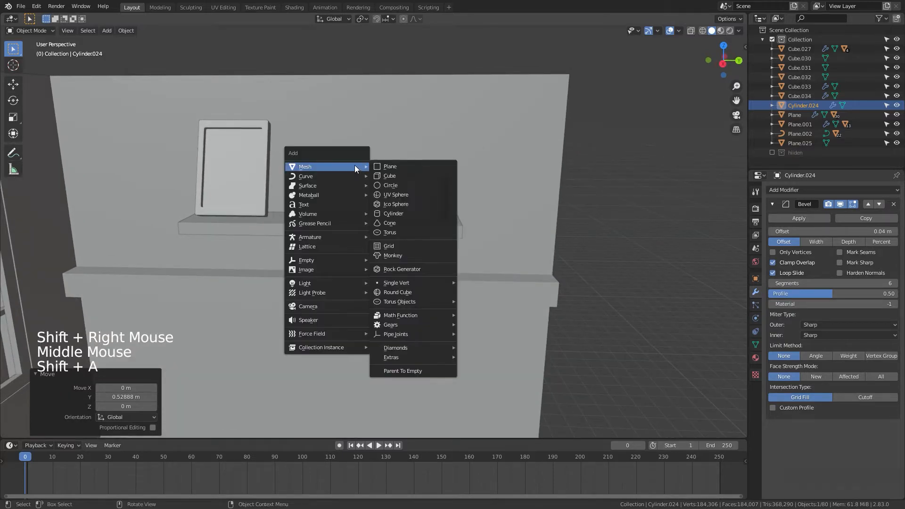
{"action": "left_click", "coordinate": [400, 166]}
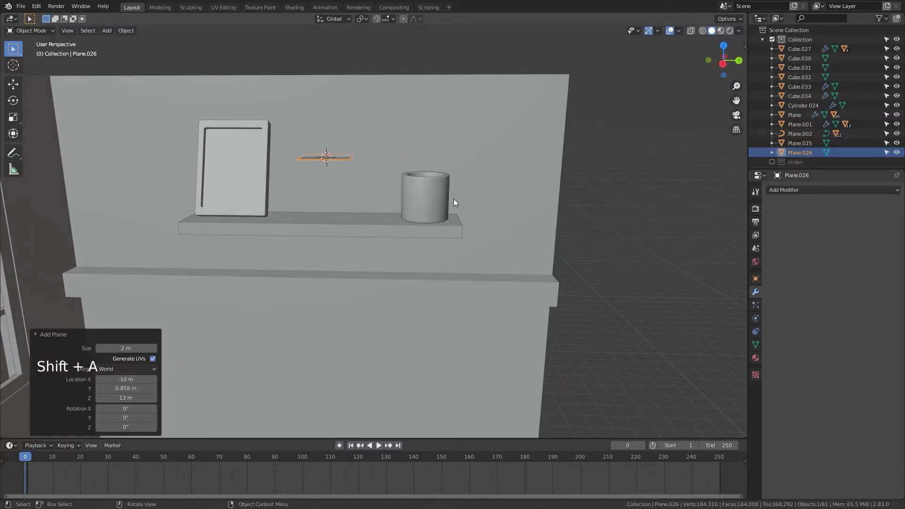
{"action": "key", "text": "r"}
{"action": "key", "text": "y"}
{"action": "key", "text": "9"}
{"action": "key", "text": "0"}
{"action": "key", "text": "Return"}
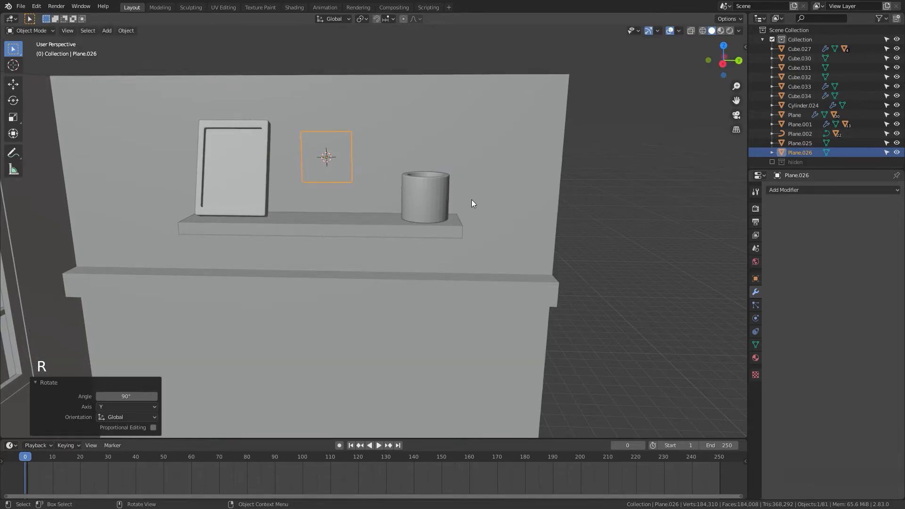
Step: Resize the plane with uniform scales of about 1.3 and 1.176 and a Z-axis scale of about 1.16
{"action": "middle_click_drag", "start_coordinate": [473, 203], "coordinate": [494, 198]}
{"action": "key", "text": "s"}
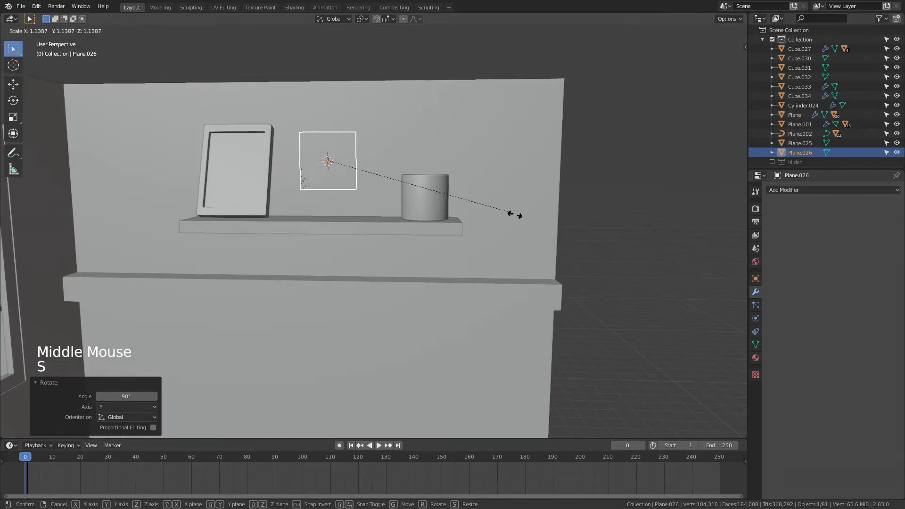
{"action": "left_click", "coordinate": [531, 245]}
{"action": "key", "text": "s"}
{"action": "key", "text": "z"}
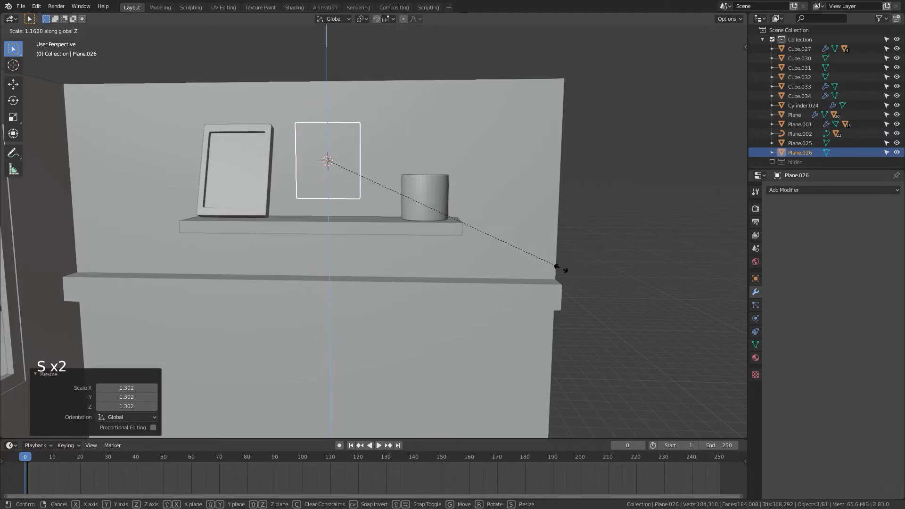
{"action": "left_click", "coordinate": [561, 273]}
{"action": "middle_click_drag", "start_coordinate": [495, 223], "coordinate": [476, 230]}
{"action": "key", "text": "s"}
{"action": "left_click", "coordinate": [510, 257]}
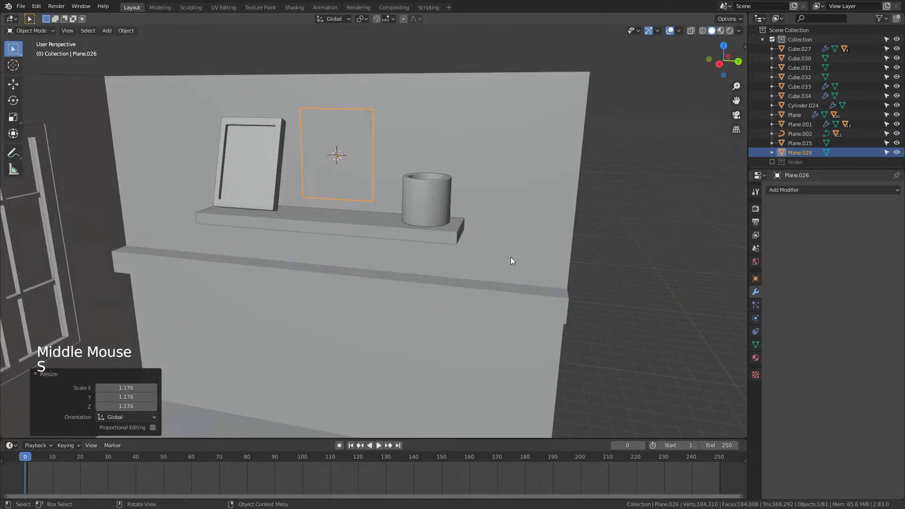
Step: In Edit Mode from top view, extrude the plane about 0.13 m along the X axis to give it thickness
{"action": "middle_click_drag", "start_coordinate": [511, 256], "coordinate": [420, 319]}
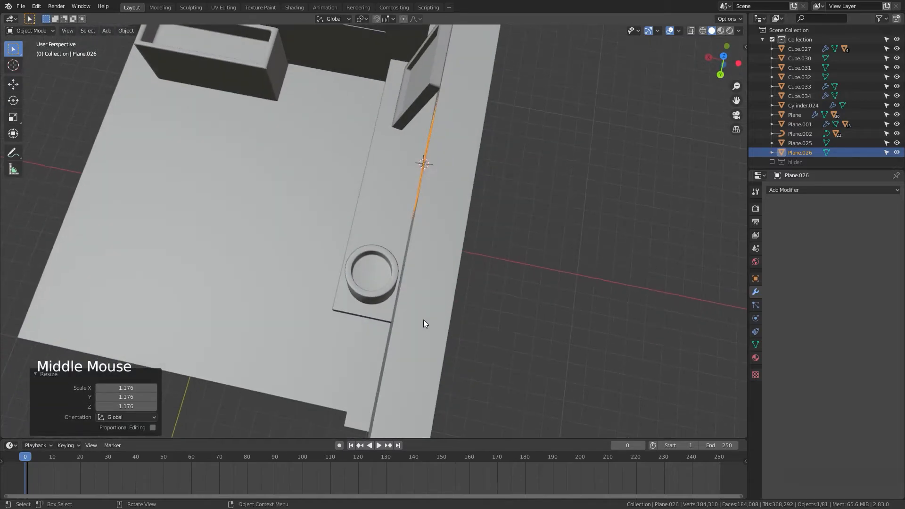
{"action": "key", "text": "KP_7"}
{"action": "key", "text": "Tab"}
{"action": "middle_click_drag", "start_coordinate": [415, 284], "coordinate": [406, 226], "text": "shift"}
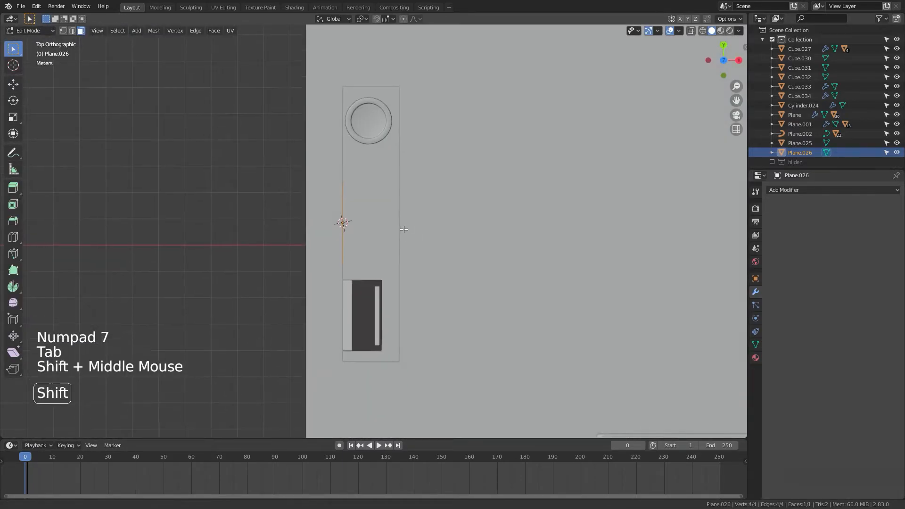
{"action": "scroll", "coordinate": [404, 229], "scroll_direction": "up", "scroll_amount": 1, "text": "shift"}
{"action": "scroll", "coordinate": [404, 229], "scroll_direction": "up", "scroll_amount": 3}
{"action": "key", "text": "e"}
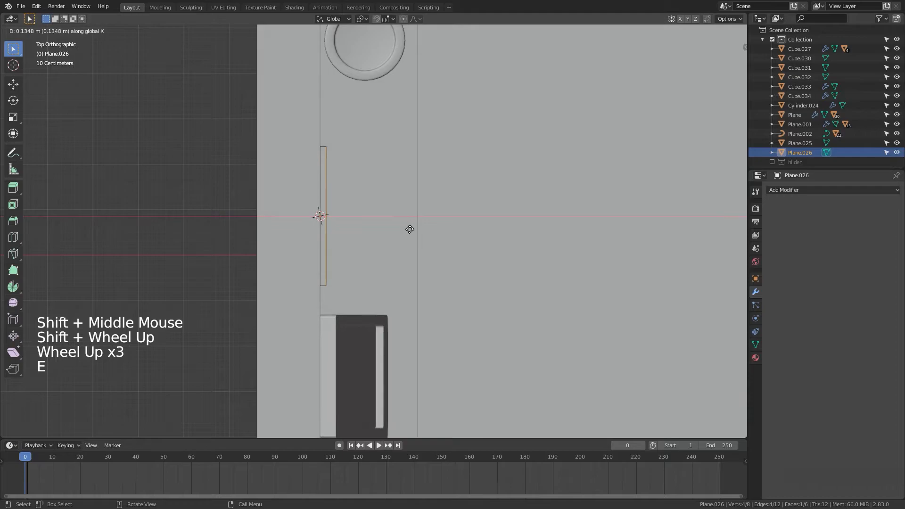
{"action": "middle_click_drag", "start_coordinate": [447, 271], "coordinate": [383, 189]}
Step: Move the new panel 0.3809 m up along the Z axis
{"action": "scroll", "coordinate": [341, 178], "scroll_direction": "down", "scroll_amount": 2}
{"action": "scroll", "coordinate": [341, 179], "scroll_direction": "down", "scroll_amount": 2}
{"action": "scroll", "coordinate": [383, 191], "scroll_direction": "up", "scroll_amount": 1}
{"action": "key", "text": "g"}
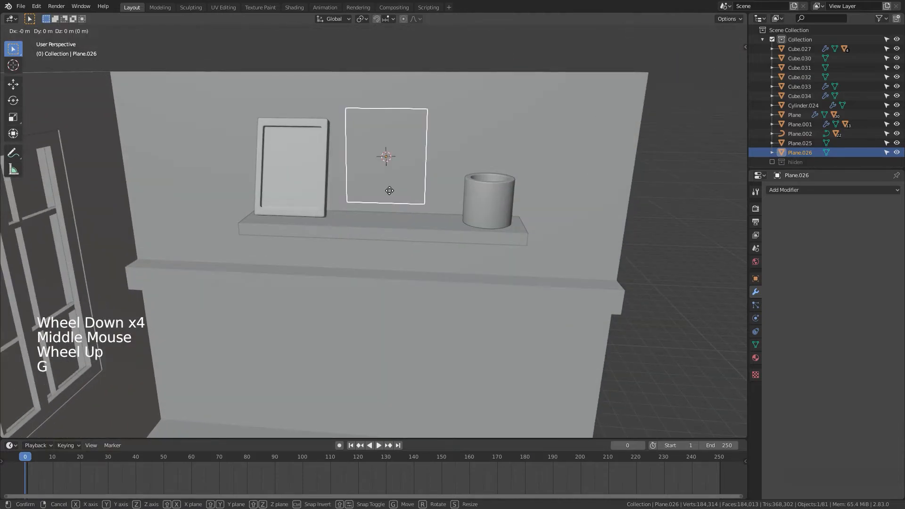
{"action": "key", "text": "z"}
{"action": "left_click", "coordinate": [419, 222]}
Step: Move the panel 0.34523 m down along the Z axis to sit just above the shelf
{"action": "scroll", "coordinate": [418, 221], "scroll_direction": "down", "scroll_amount": 3}
{"action": "middle_click_drag", "start_coordinate": [396, 233], "coordinate": [367, 243]}
{"action": "key", "text": "g"}
{"action": "key", "text": "z"}
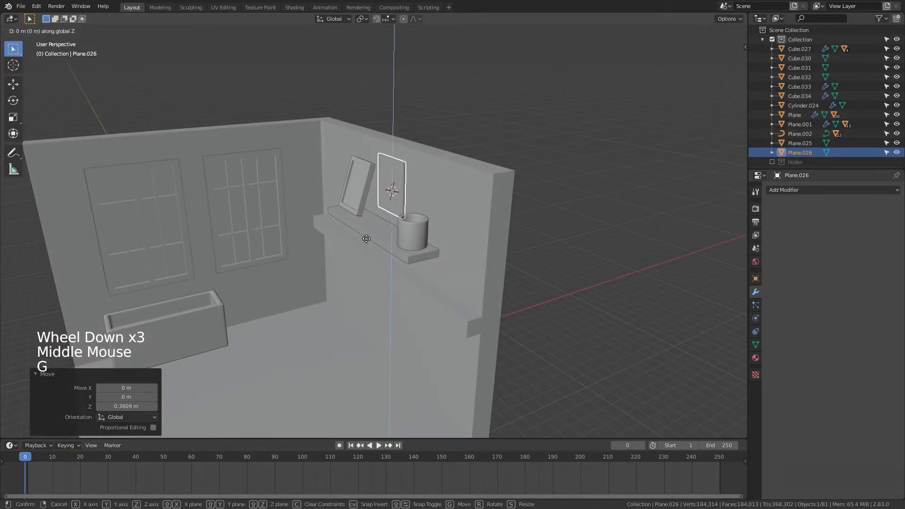
{"action": "left_click", "coordinate": [367, 245]}
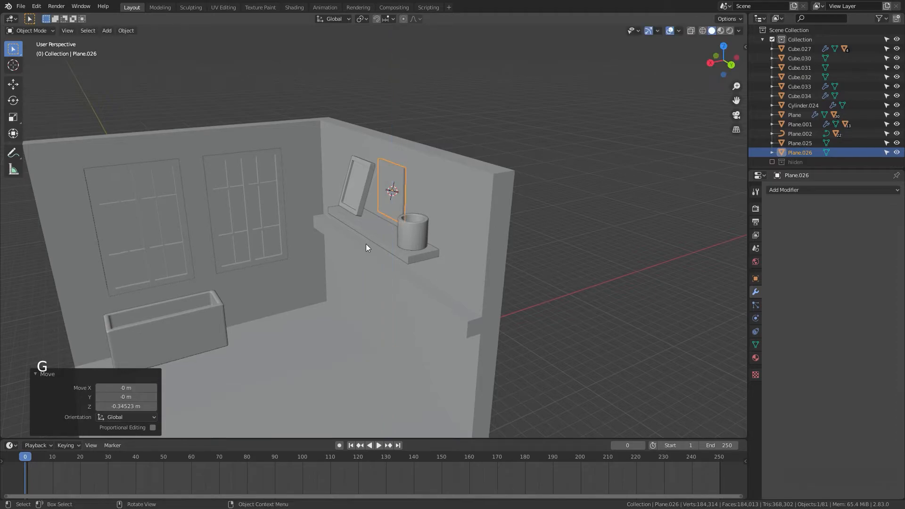
Step: Deselect everything and navigate across the scene to inspect the café table set with stools
{"action": "middle_click_drag", "start_coordinate": [465, 278], "coordinate": [440, 206], "text": "shift"}
{"action": "left_click", "coordinate": [628, 330]}
{"action": "scroll", "coordinate": [628, 329], "scroll_direction": "down", "scroll_amount": 4}
{"action": "scroll", "coordinate": [637, 309], "scroll_direction": "up", "scroll_amount": 3}
{"action": "scroll", "coordinate": [445, 204], "scroll_direction": "down", "scroll_amount": 3}
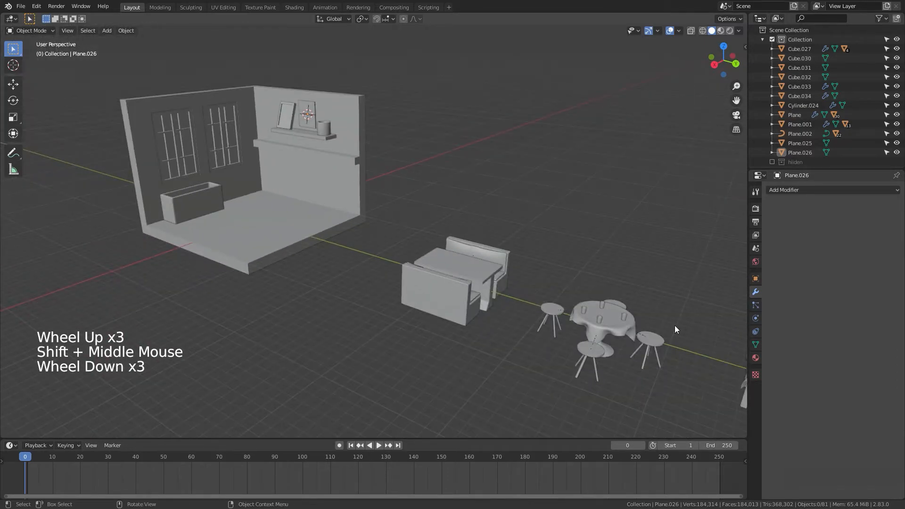
{"action": "scroll", "coordinate": [674, 325], "scroll_direction": "down", "scroll_amount": 1, "text": "shift"}
{"action": "middle_click_drag", "start_coordinate": [675, 325], "coordinate": [467, 261], "text": "shift"}
{"action": "scroll", "coordinate": [462, 222], "scroll_direction": "up", "scroll_amount": 1}
{"action": "scroll", "coordinate": [456, 229], "scroll_direction": "up", "scroll_amount": 1}
{"action": "middle_click_drag", "start_coordinate": [459, 219], "coordinate": [455, 172], "text": "shift"}
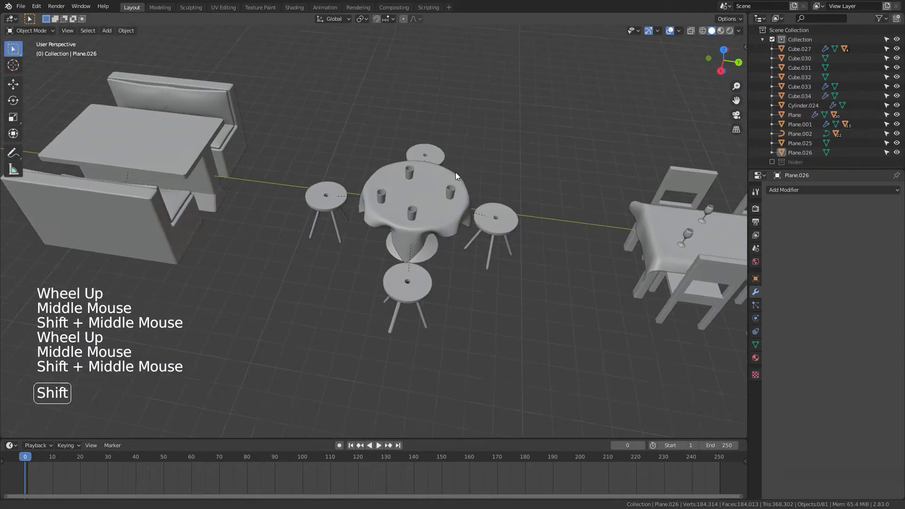
{"action": "scroll", "coordinate": [386, 196], "scroll_direction": "up", "scroll_amount": 5}
{"action": "scroll", "coordinate": [385, 198], "scroll_direction": "down", "scroll_amount": 4}
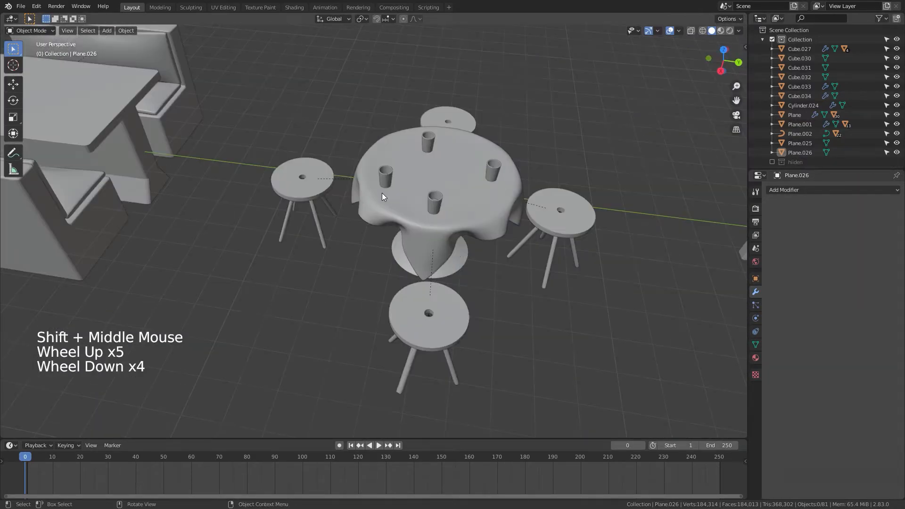
Step: Select the cup at the café table's edge and delete it
{"action": "left_click", "coordinate": [384, 175]}
{"action": "left_click", "coordinate": [304, 183], "text": "shift"}
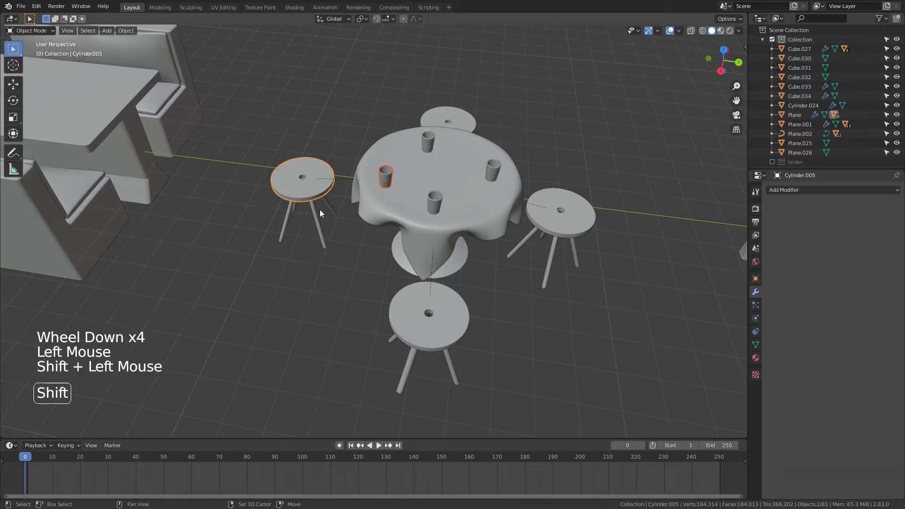
{"action": "left_click", "coordinate": [386, 178]}
{"action": "middle_click_drag", "start_coordinate": [398, 193], "coordinate": [377, 259]}
{"action": "left_click", "coordinate": [380, 263], "text": "shift"}
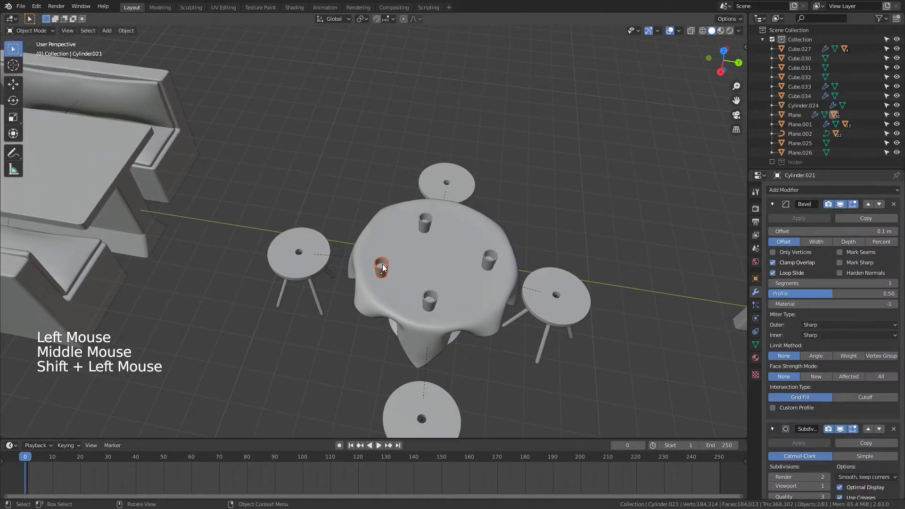
{"action": "key", "text": "x"}
{"action": "key", "text": "x"}
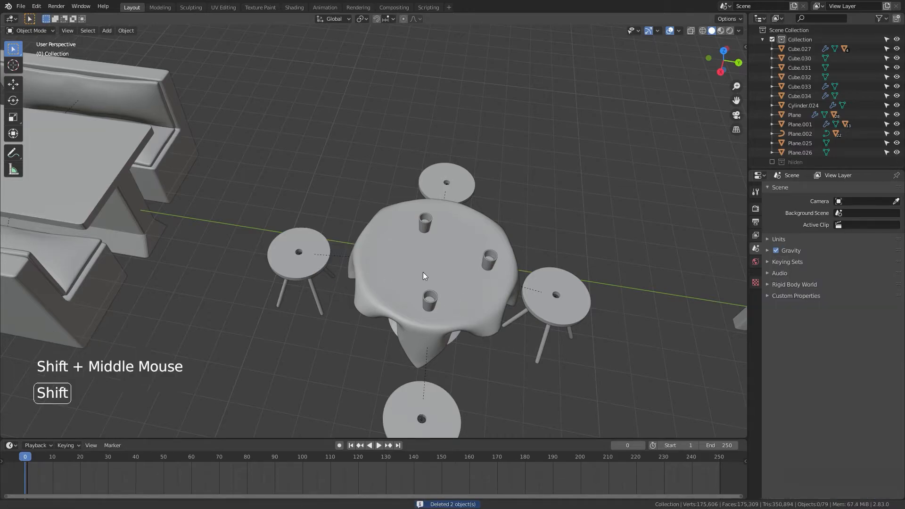
Step: Briefly grab the tablecloth and cancel, checking which objects move along with it
{"action": "mouse_move", "coordinate": [422, 272]}
{"action": "middle_mouse_down", "text": "shift"}
{"action": "mouse_move", "coordinate": [478, 287]}
{"action": "mouse_move", "coordinate": [489, 273]}
{"action": "mouse_move", "coordinate": [422, 285]}
{"action": "middle_mouse_up", "text": "shift"}
{"action": "scroll", "coordinate": [429, 281], "scroll_direction": "up", "scroll_amount": 3}
{"action": "scroll", "coordinate": [430, 278], "scroll_direction": "down", "scroll_amount": 3}
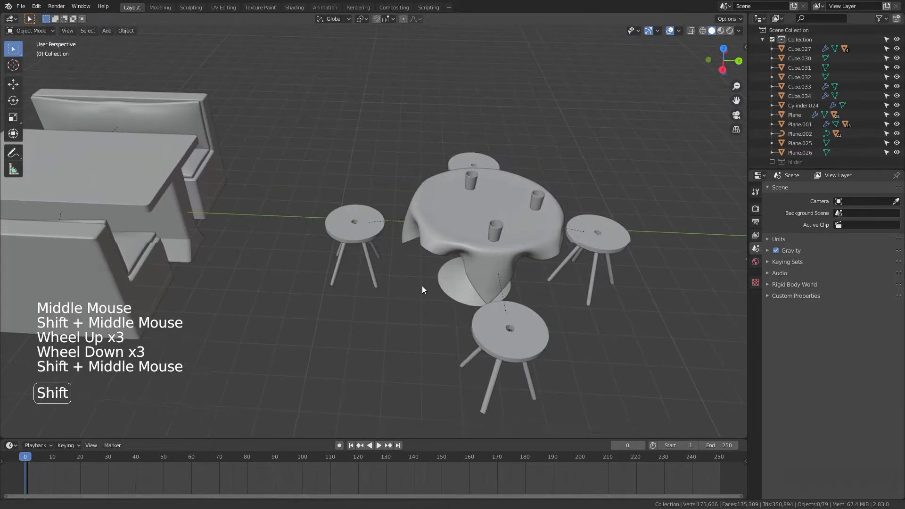
{"action": "left_click", "coordinate": [386, 226]}
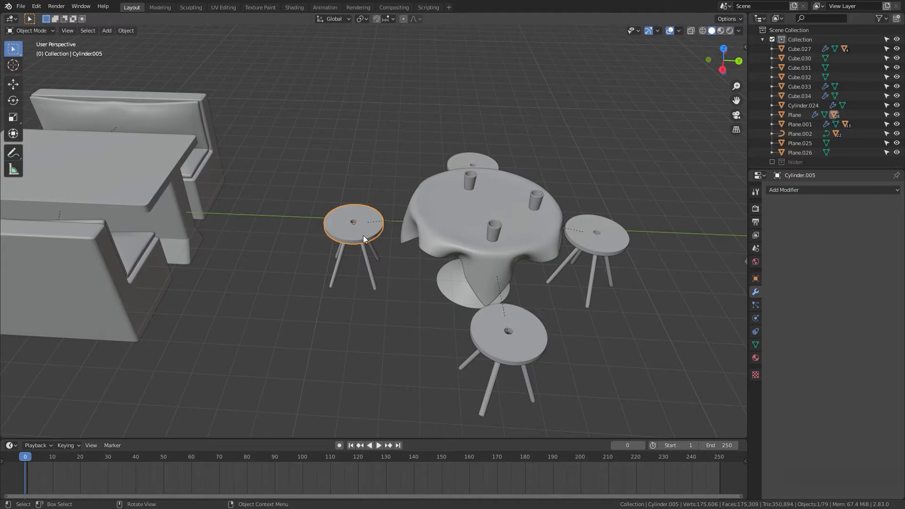
{"action": "left_click", "coordinate": [466, 227]}
{"action": "left_click", "coordinate": [466, 226]}
{"action": "key", "text": "g"}
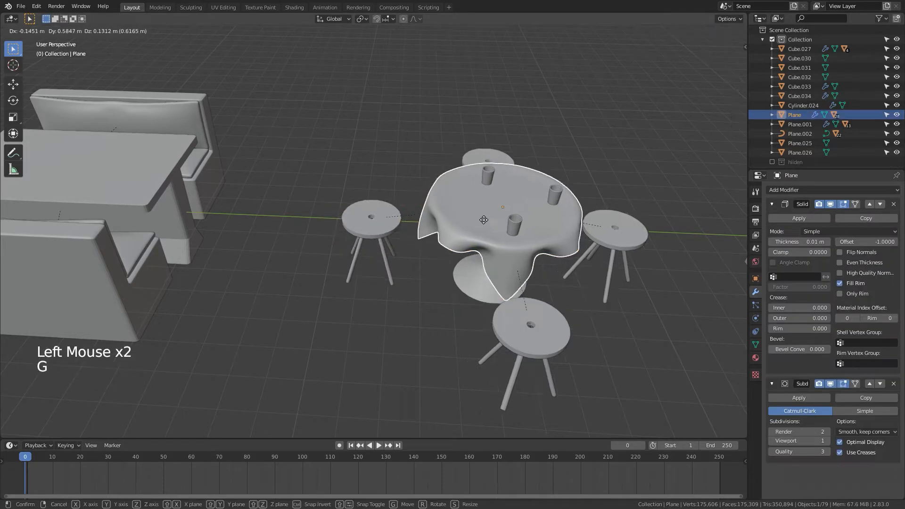
{"action": "key", "text": "Escape"}
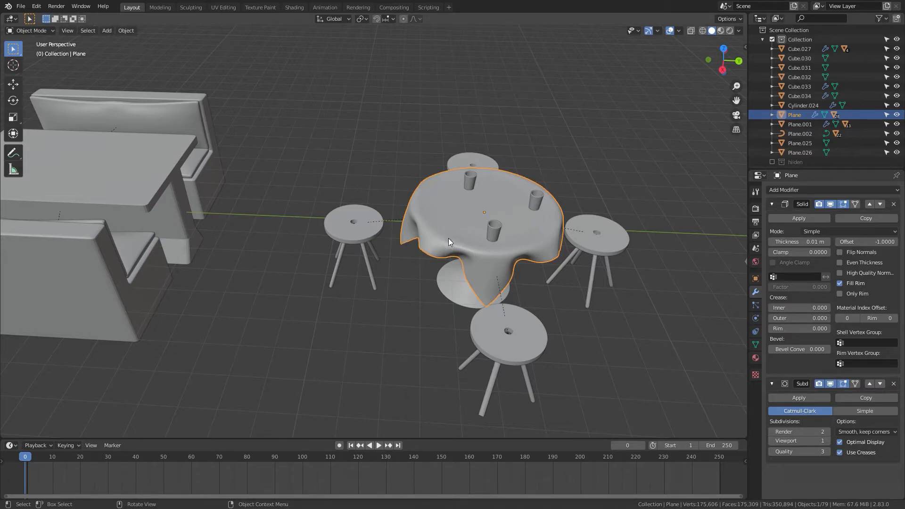
Step: Clear the parent of the left stool
{"action": "left_click", "coordinate": [343, 270]}
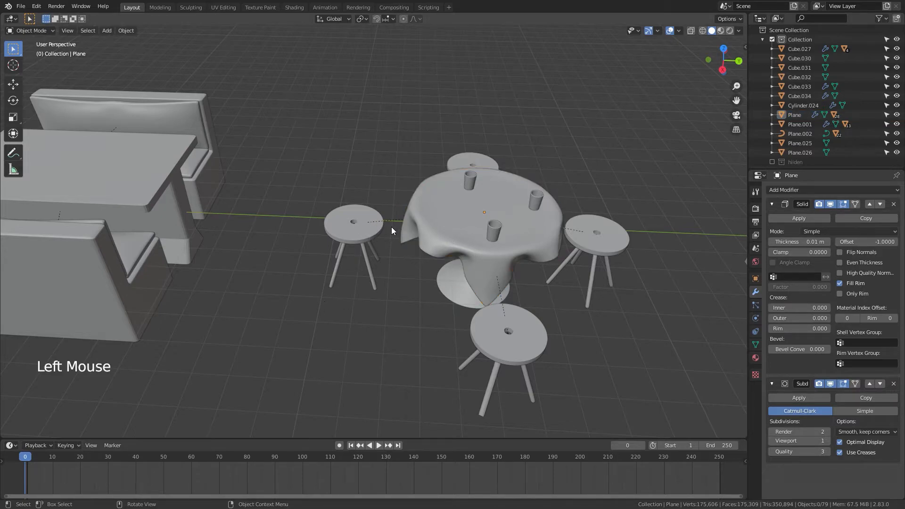
{"action": "left_click", "coordinate": [374, 228]}
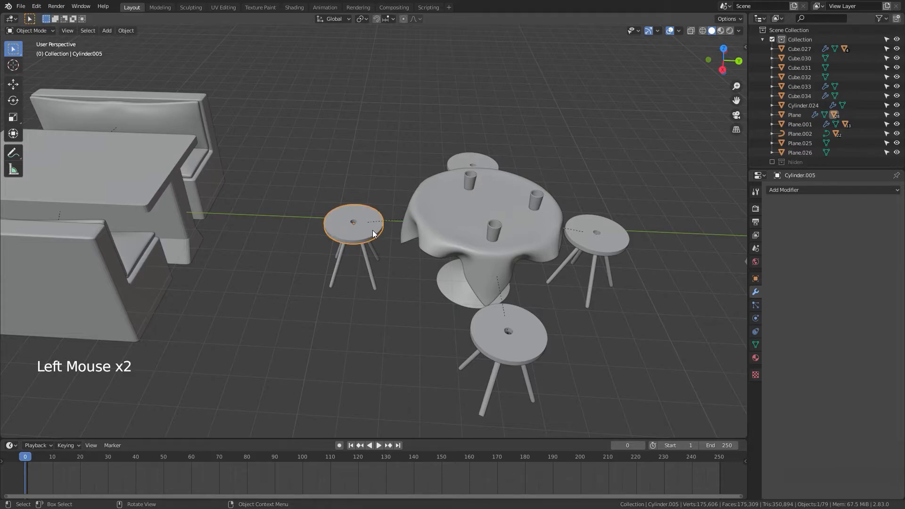
{"action": "key", "text": "alt+p"}
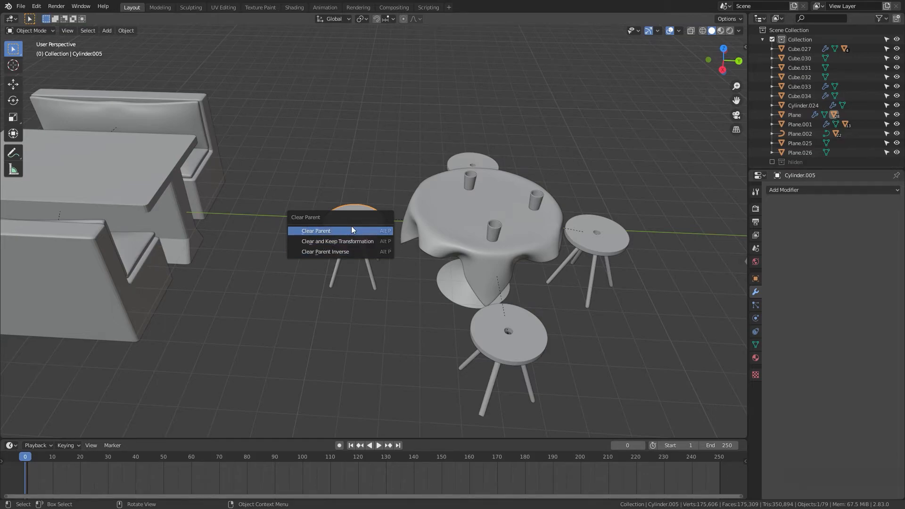
{"action": "left_click", "coordinate": [318, 232]}
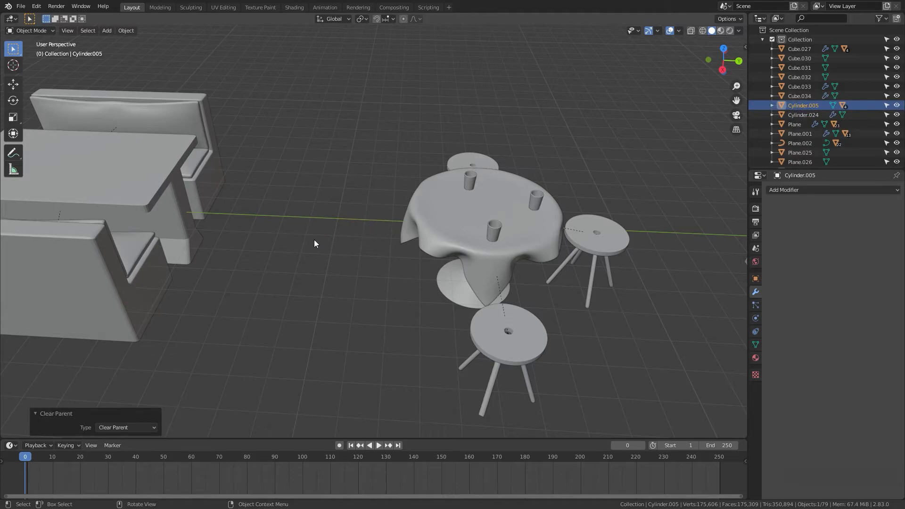
Step: Undo the stool's parent clearing
{"action": "scroll", "coordinate": [312, 242], "scroll_direction": "down", "scroll_amount": 5}
{"action": "middle_click_drag", "start_coordinate": [301, 243], "coordinate": [259, 166], "text": "shift"}
{"action": "scroll", "coordinate": [471, 269], "scroll_direction": "up", "scroll_amount": 4}
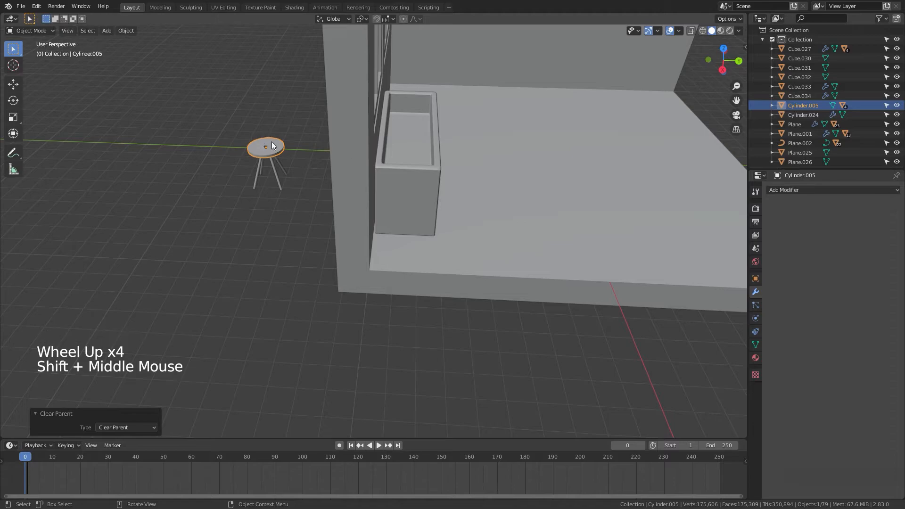
{"action": "scroll", "coordinate": [439, 203], "scroll_direction": "down", "scroll_amount": 4}
{"action": "scroll", "coordinate": [439, 202], "scroll_direction": "down", "scroll_amount": 2}
{"action": "middle_click_drag", "start_coordinate": [439, 203], "coordinate": [383, 217], "text": "shift"}
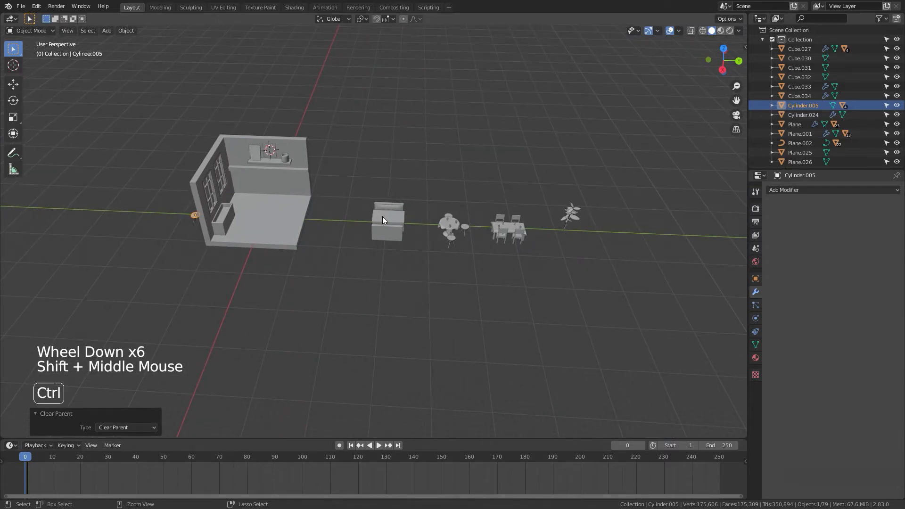
{"action": "key", "text": "ctrl+z"}
Step: Clear the left stool's parent while keeping its transformation
{"action": "scroll", "coordinate": [511, 247], "scroll_direction": "up", "scroll_amount": 6}
{"action": "middle_click_drag", "start_coordinate": [511, 247], "coordinate": [351, 282], "text": "shift"}
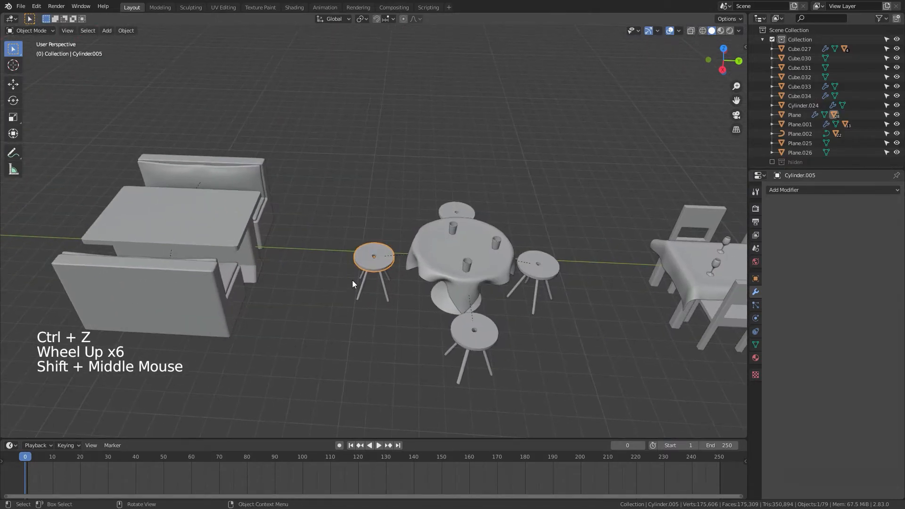
{"action": "key", "text": "alt+p"}
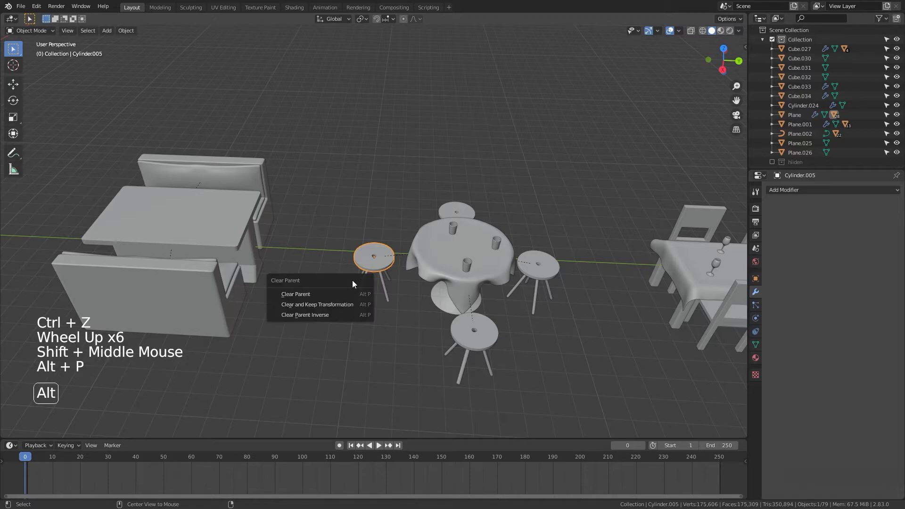
{"action": "left_click", "coordinate": [324, 305]}
Step: Grab the tablecloth to check that the stool no longer follows it
{"action": "left_click", "coordinate": [423, 272]}
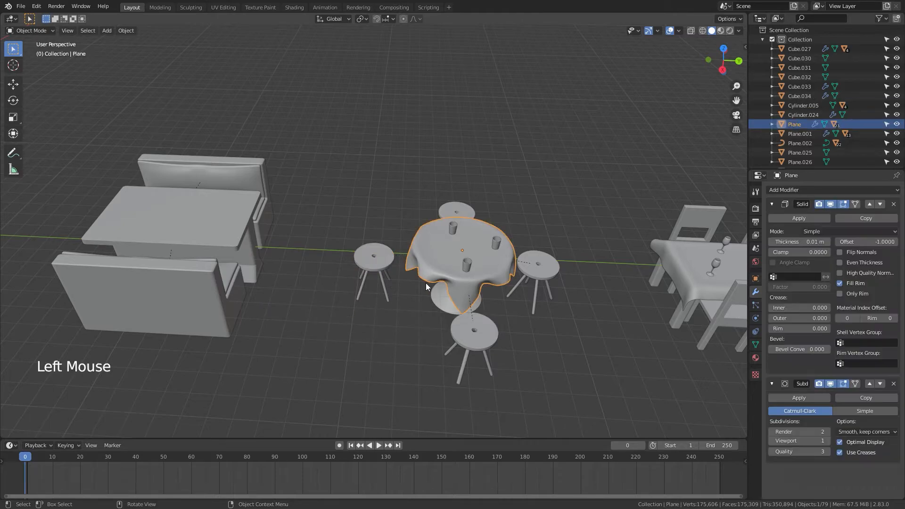
{"action": "key", "text": "g"}
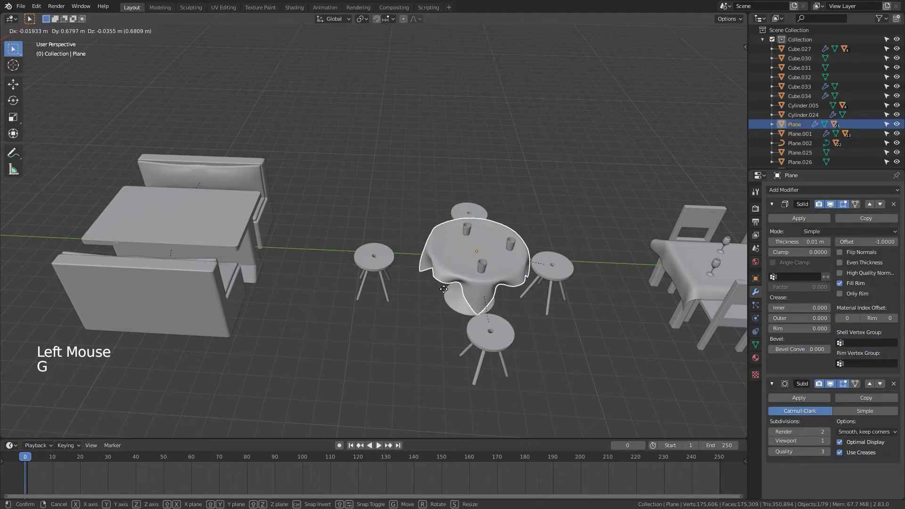
{"action": "left_click", "coordinate": [404, 288]}
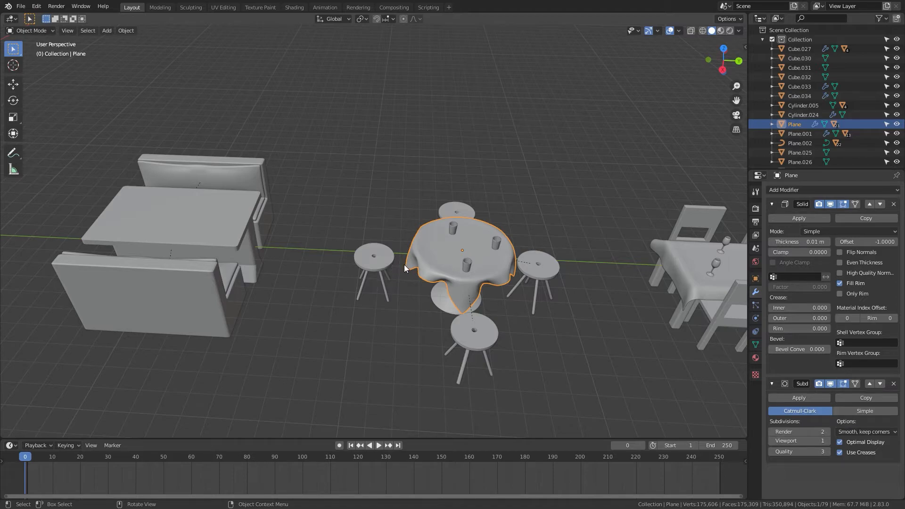
Step: Delete the left stool of the café table set
{"action": "middle_click_drag", "start_coordinate": [434, 261], "coordinate": [370, 196], "text": "shift"}
{"action": "scroll", "coordinate": [356, 227], "scroll_direction": "up", "scroll_amount": 3}
{"action": "scroll", "coordinate": [370, 196], "scroll_direction": "down", "scroll_amount": 1}
{"action": "left_click", "coordinate": [306, 255]}
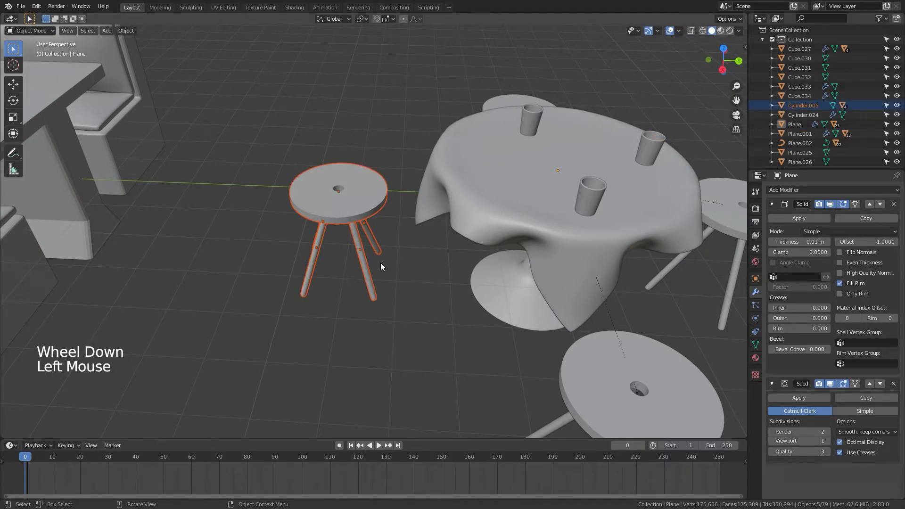
{"action": "key", "text": "x"}
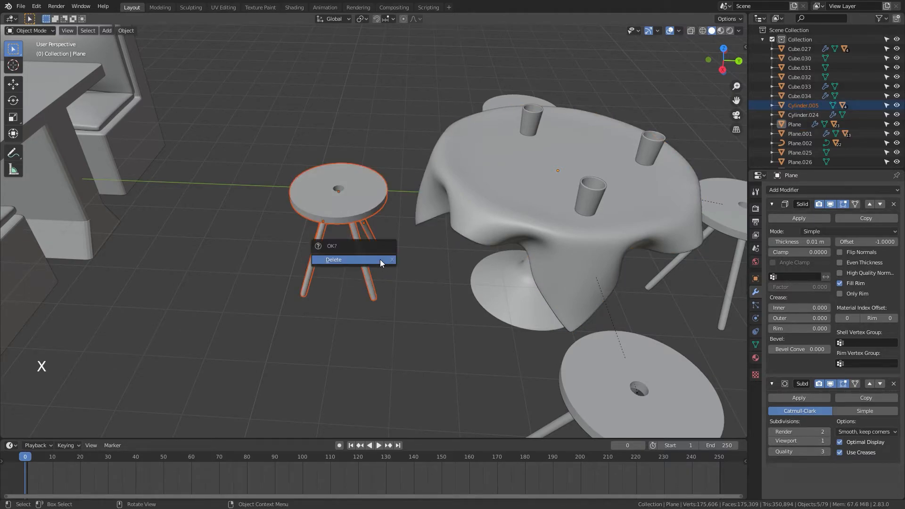
{"action": "left_click", "coordinate": [379, 259]}
Step: Inspect the room interior and its shelf from several angles
{"action": "scroll", "coordinate": [521, 285], "scroll_direction": "down", "scroll_amount": 5}
{"action": "middle_click_drag", "start_coordinate": [521, 286], "coordinate": [477, 289]}
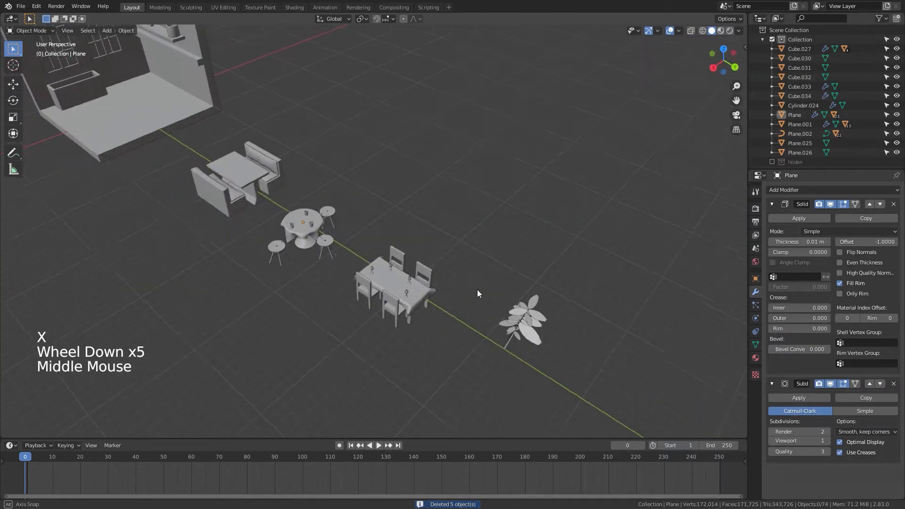
{"action": "middle_click_drag", "start_coordinate": [387, 267], "coordinate": [515, 346], "text": "shift"}
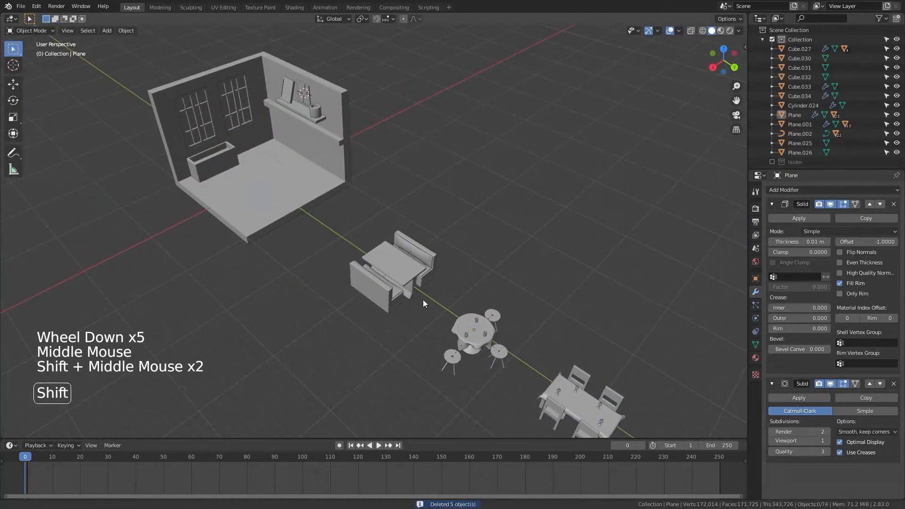
{"action": "middle_click_drag", "start_coordinate": [423, 298], "coordinate": [466, 335], "text": "shift"}
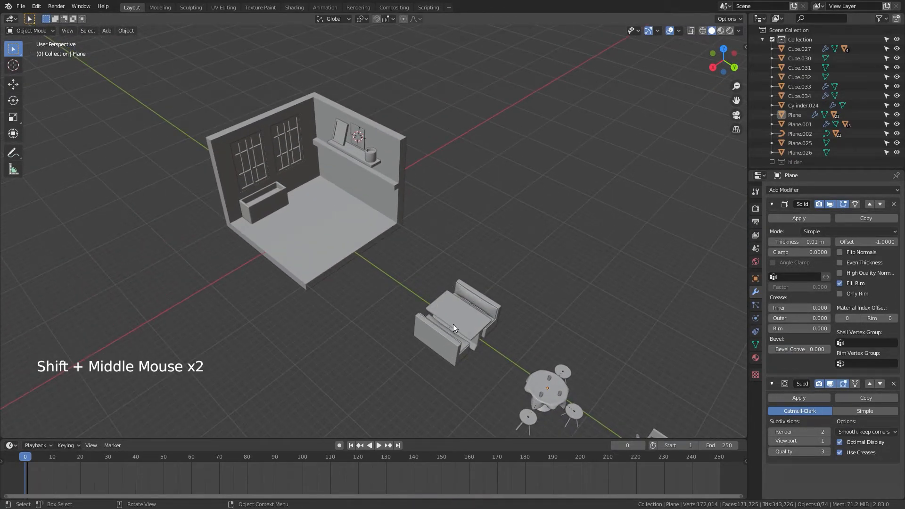
{"action": "left_click", "coordinate": [338, 170]}
{"action": "key", "text": "KP_Decimal"}
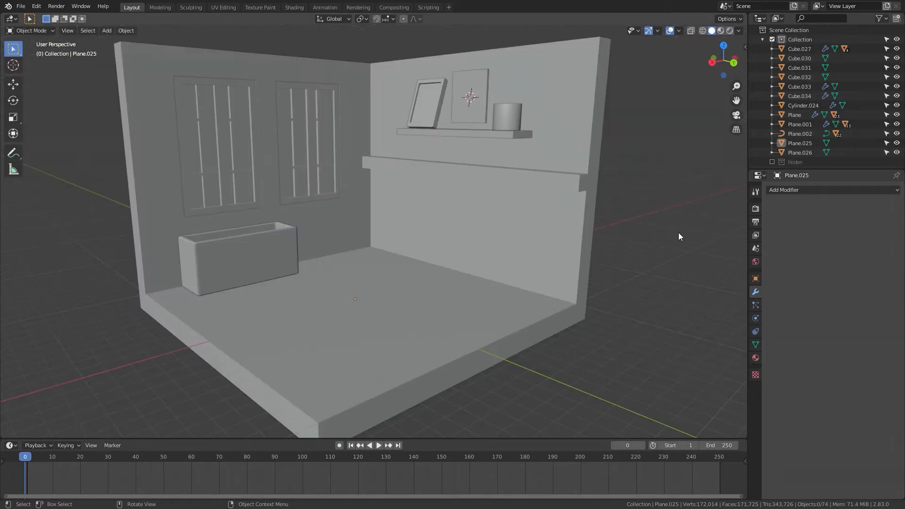
{"action": "scroll", "coordinate": [622, 280], "scroll_direction": "down", "scroll_amount": 3}
{"action": "middle_click_drag", "start_coordinate": [622, 280], "coordinate": [544, 334]}
{"action": "scroll", "coordinate": [554, 349], "scroll_direction": "up", "scroll_amount": 6}
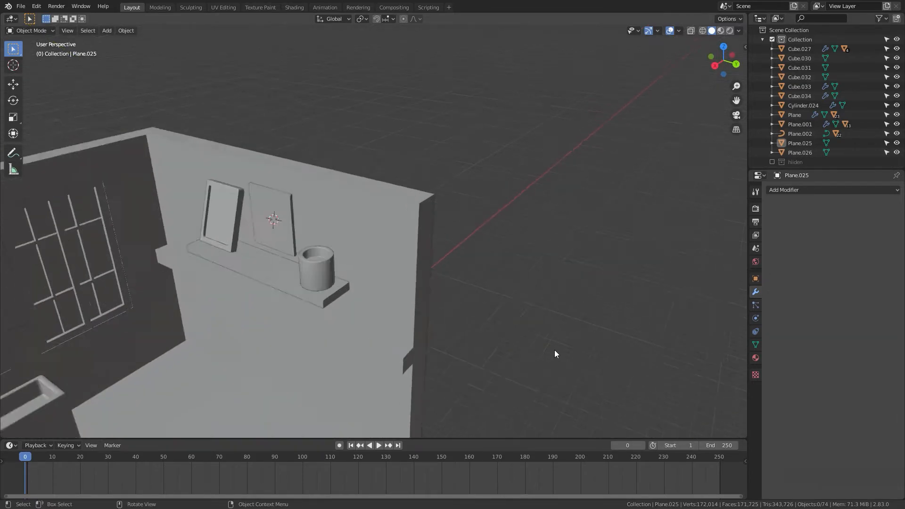
{"action": "scroll", "coordinate": [554, 349], "scroll_direction": "up", "scroll_amount": 1}
{"action": "middle_click_drag", "start_coordinate": [365, 260], "coordinate": [631, 143], "text": "shift"}
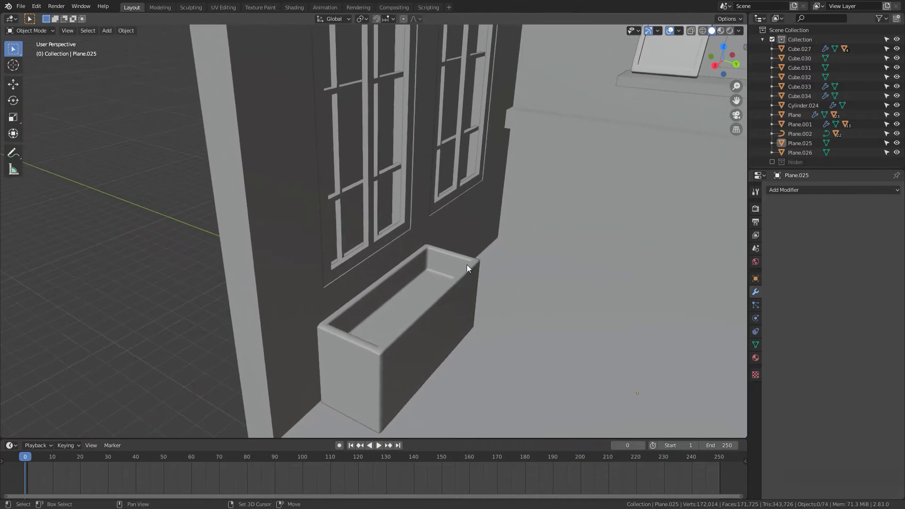
{"action": "middle_click_drag", "start_coordinate": [382, 305], "coordinate": [97, 257], "text": "shift"}
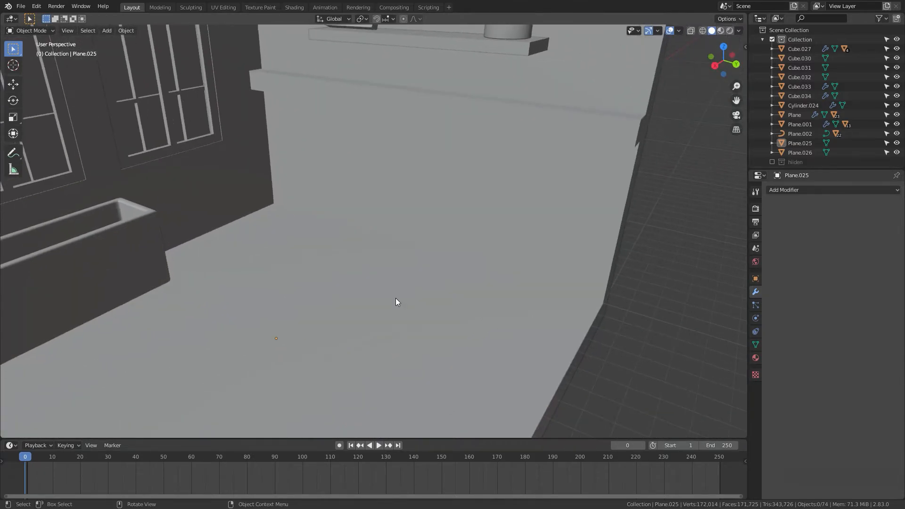
{"action": "scroll", "coordinate": [400, 298], "scroll_direction": "down", "scroll_amount": 3}
{"action": "middle_click_drag", "start_coordinate": [696, 323], "coordinate": [487, 298], "text": "shift"}
{"action": "scroll", "coordinate": [552, 309], "scroll_direction": "down", "scroll_amount": 3}
{"action": "middle_click_drag", "start_coordinate": [552, 309], "coordinate": [343, 226], "text": "shift"}
Step: Select the plant's stem curve and shift all its control points slightly upward in edit mode
{"action": "left_click_drag", "start_coordinate": [459, 207], "coordinate": [326, 347]}
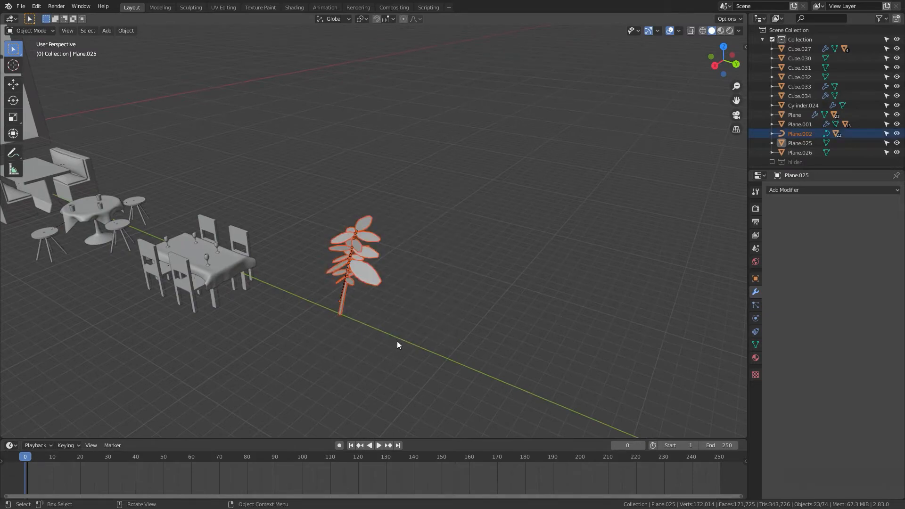
{"action": "middle_click_drag", "start_coordinate": [398, 345], "coordinate": [420, 284]}
{"action": "left_click", "coordinate": [314, 270]}
{"action": "scroll", "coordinate": [424, 304], "scroll_direction": "up", "scroll_amount": 6}
{"action": "scroll", "coordinate": [433, 301], "scroll_direction": "down", "scroll_amount": 8}
{"action": "scroll", "coordinate": [402, 293], "scroll_direction": "up", "scroll_amount": 8}
{"action": "scroll", "coordinate": [403, 293], "scroll_direction": "down", "scroll_amount": 4}
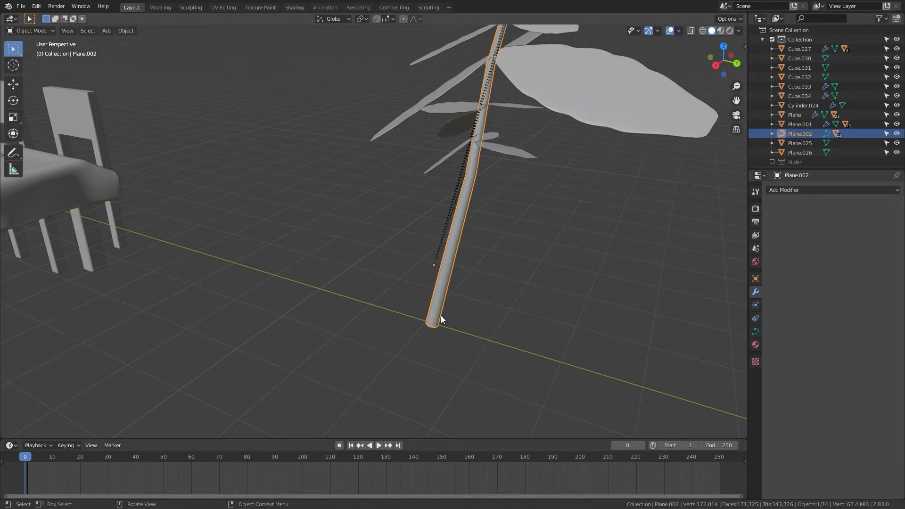
{"action": "key", "text": "Tab"}
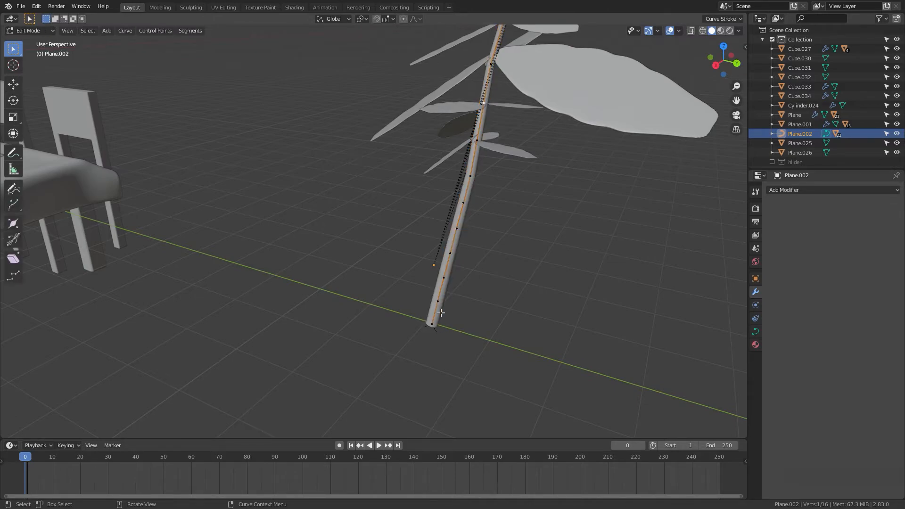
{"action": "key", "text": "a"}
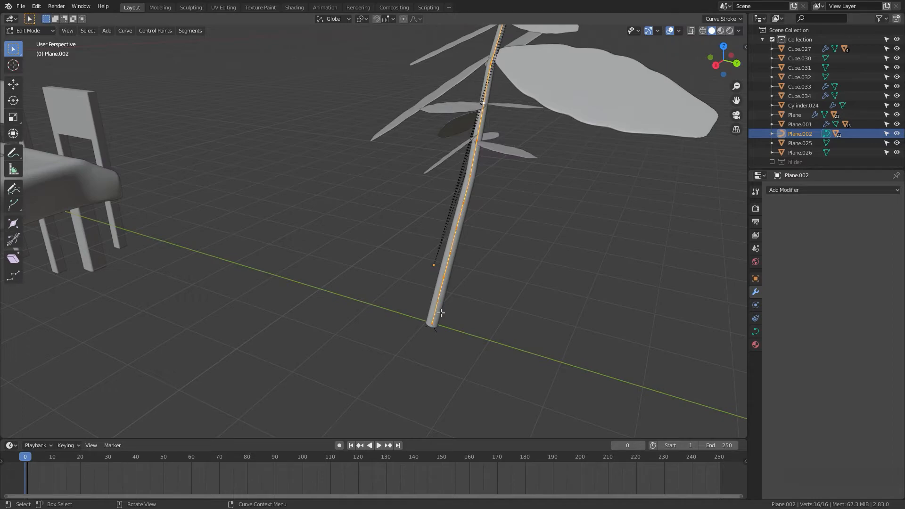
{"action": "key", "text": "g"}
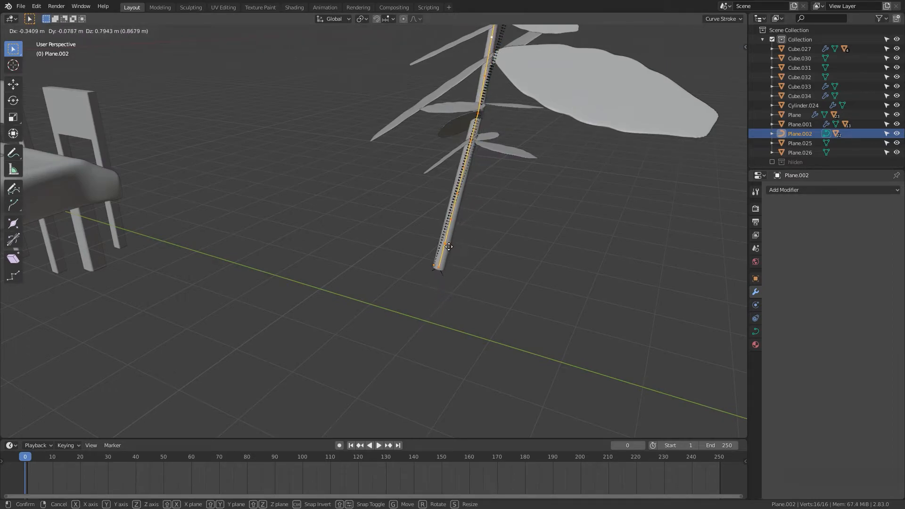
{"action": "left_click", "coordinate": [464, 304]}
{"action": "key", "text": "Tab"}
Step: Try moving all the stem's control points away from the plant
{"action": "scroll", "coordinate": [522, 195], "scroll_direction": "down", "scroll_amount": 5}
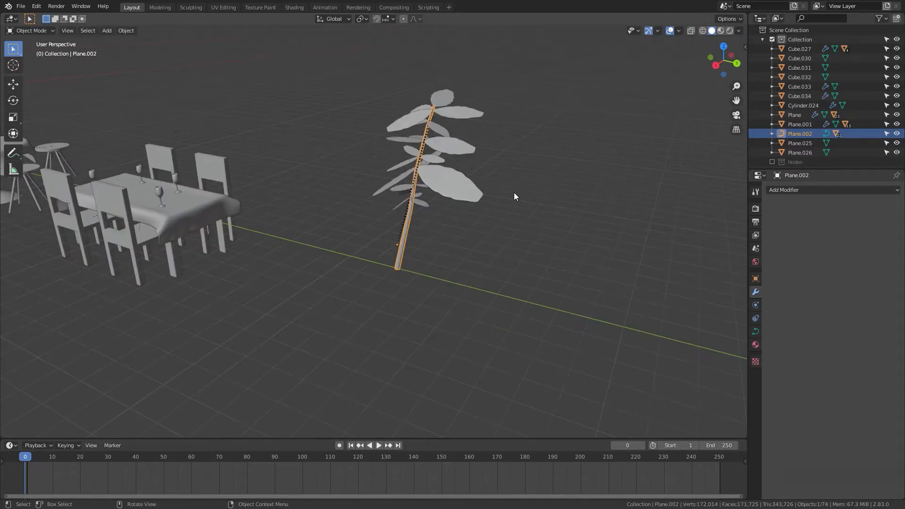
{"action": "middle_click_drag", "start_coordinate": [504, 235], "coordinate": [465, 233]}
{"action": "left_click_drag", "start_coordinate": [418, 128], "coordinate": [540, 252]}
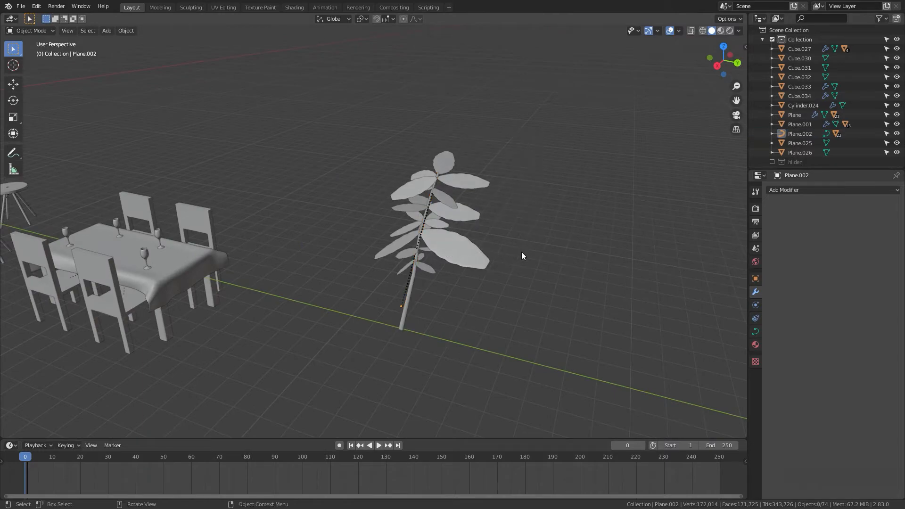
{"action": "left_click", "coordinate": [409, 303]}
{"action": "key", "text": "Tab"}
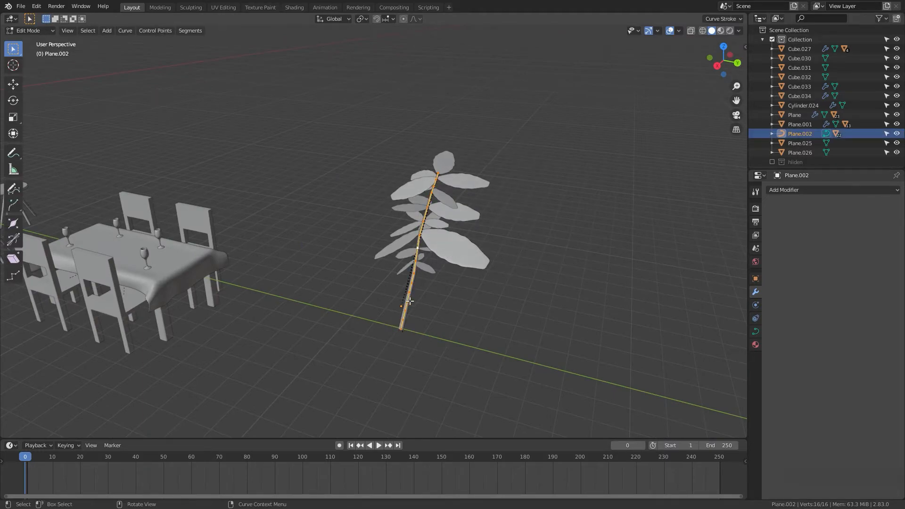
{"action": "key", "text": "g"}
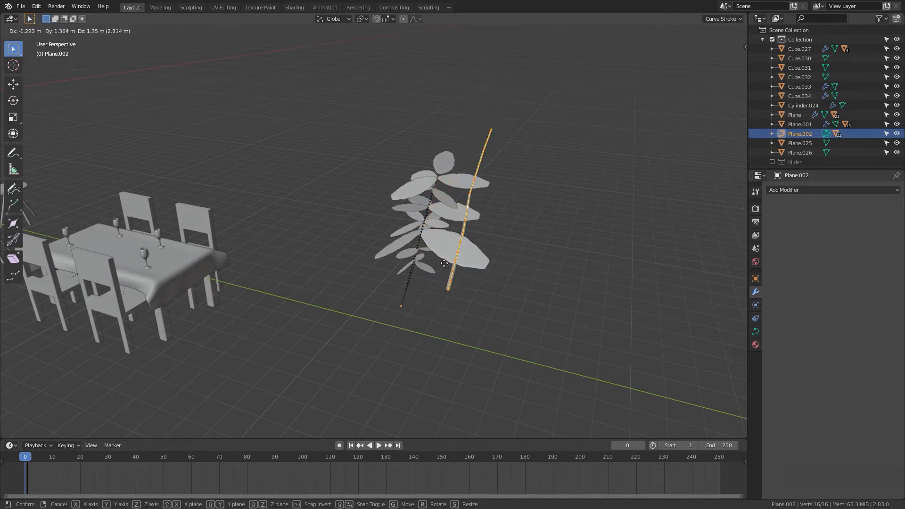
{"action": "left_click", "coordinate": [601, 349]}
{"action": "key", "text": "Tab"}
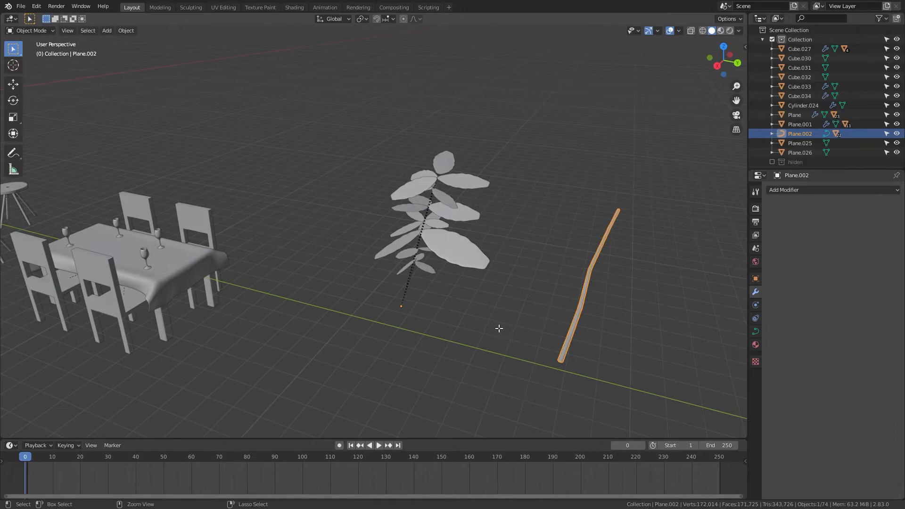
{"action": "key", "text": "Tab"}
{"action": "key", "text": "Tab"}
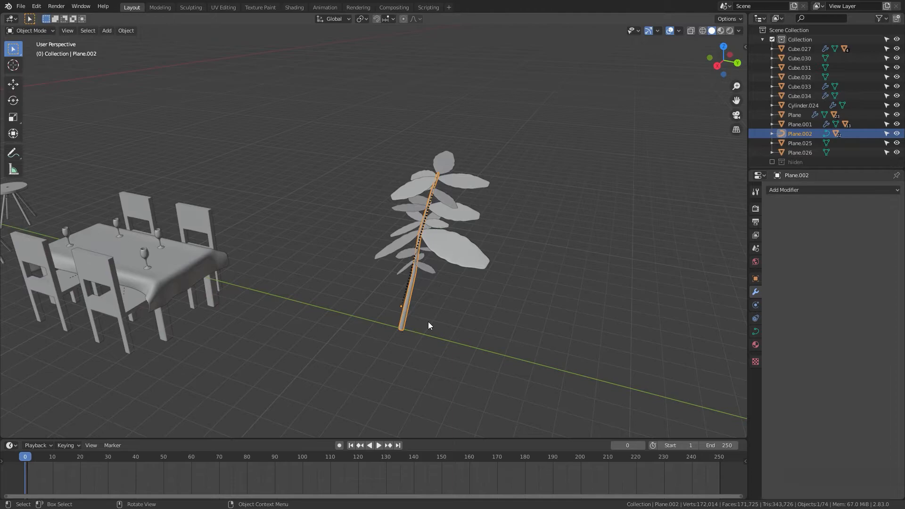
Step: Set the plant stem's origin to its center of mass (surface)
{"action": "left_click_drag", "start_coordinate": [447, 324], "coordinate": [442, 323], "text": "shift"}
{"action": "middle_click_drag", "start_coordinate": [443, 323], "coordinate": [384, 343], "text": "shift"}
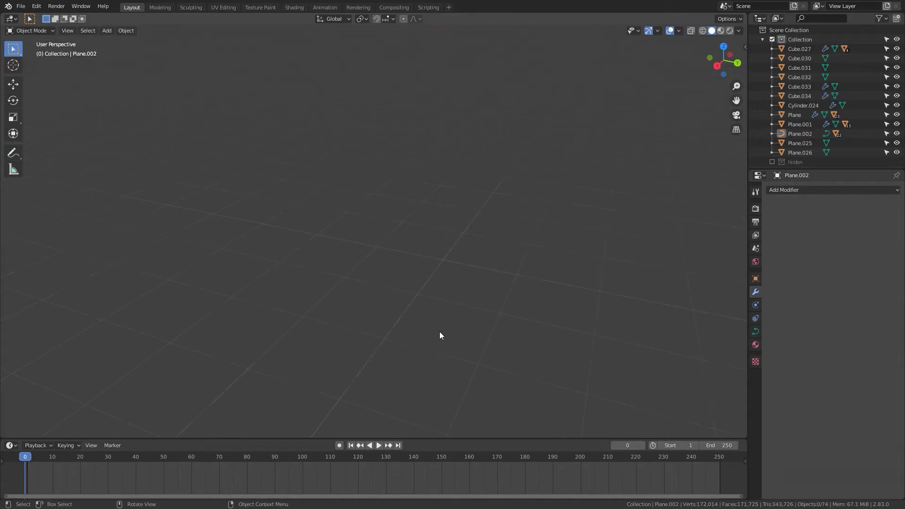
{"action": "scroll", "coordinate": [439, 327], "scroll_direction": "down", "scroll_amount": 1}
{"action": "mouse_move", "coordinate": [437, 327]}
{"action": "middle_mouse_down", "text": "shift"}
{"action": "mouse_move", "coordinate": [454, 278]}
{"action": "mouse_move", "coordinate": [431, 321]}
{"action": "middle_mouse_up", "text": "shift"}
{"action": "left_click", "coordinate": [370, 307]}
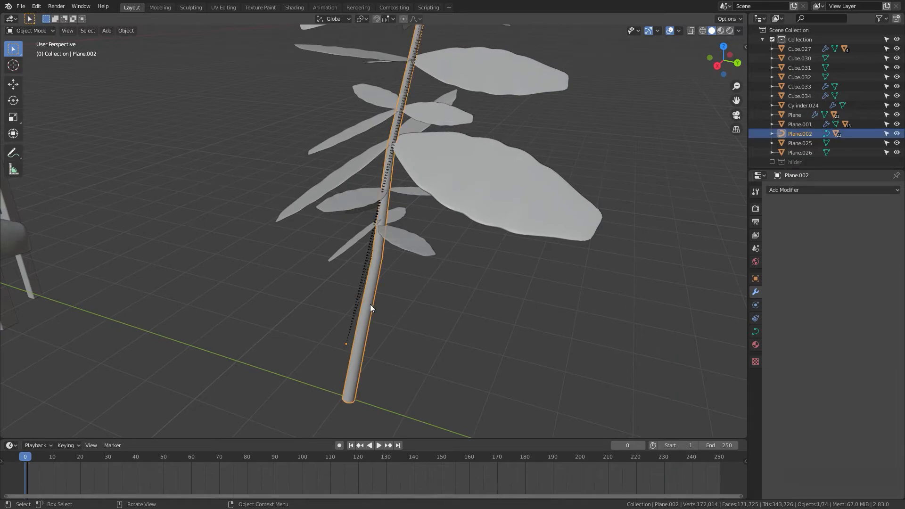
{"action": "right_click", "coordinate": [371, 307]}
{"action": "mouse_move", "coordinate": [358, 368]}
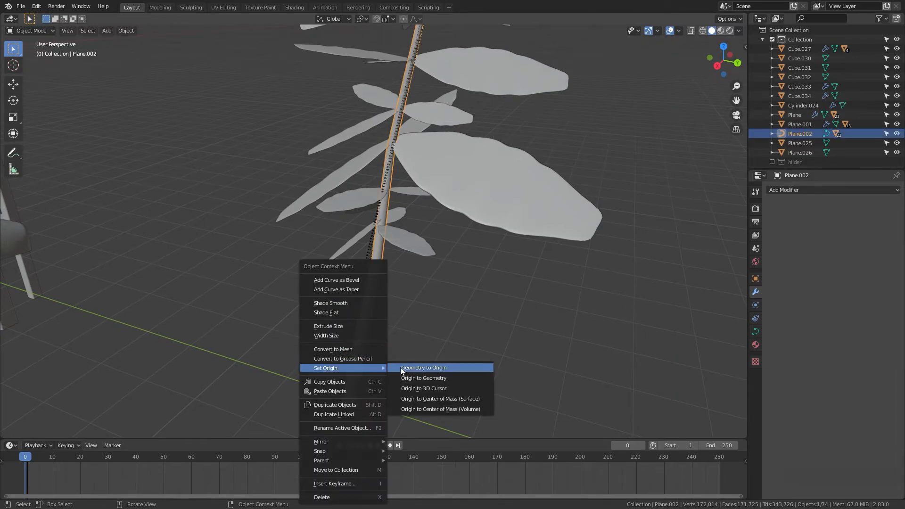
{"action": "left_click", "coordinate": [444, 398]}
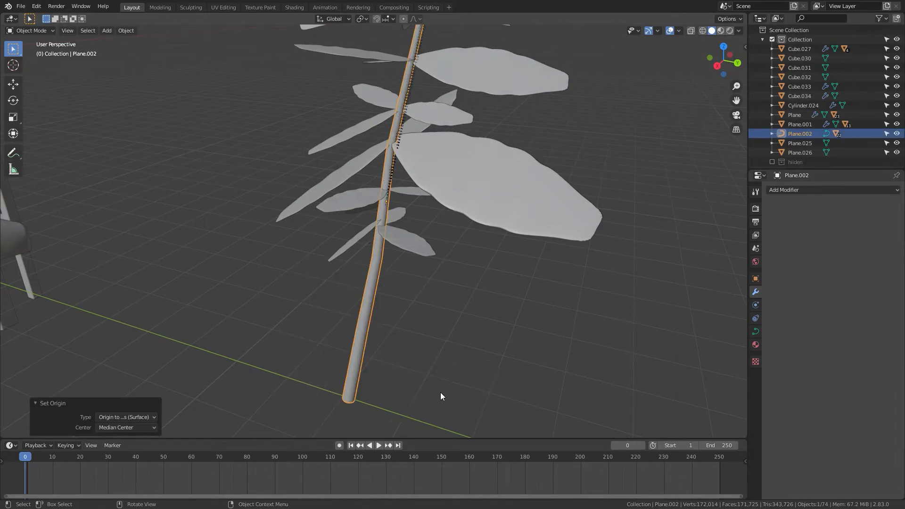
{"action": "scroll", "coordinate": [422, 343], "scroll_direction": "down", "scroll_amount": 5}
{"action": "scroll", "coordinate": [423, 343], "scroll_direction": "up", "scroll_amount": 5}
{"action": "scroll", "coordinate": [429, 339], "scroll_direction": "down", "scroll_amount": 5}
{"action": "left_click_drag", "start_coordinate": [493, 106], "coordinate": [304, 330]}
{"action": "key", "text": "Tab"}
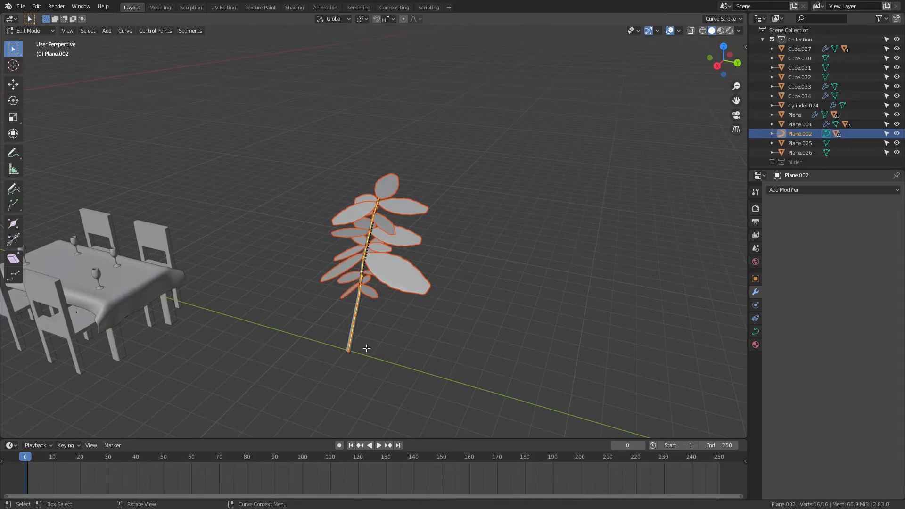
{"action": "key", "text": "g"}
{"action": "key", "text": "z"}
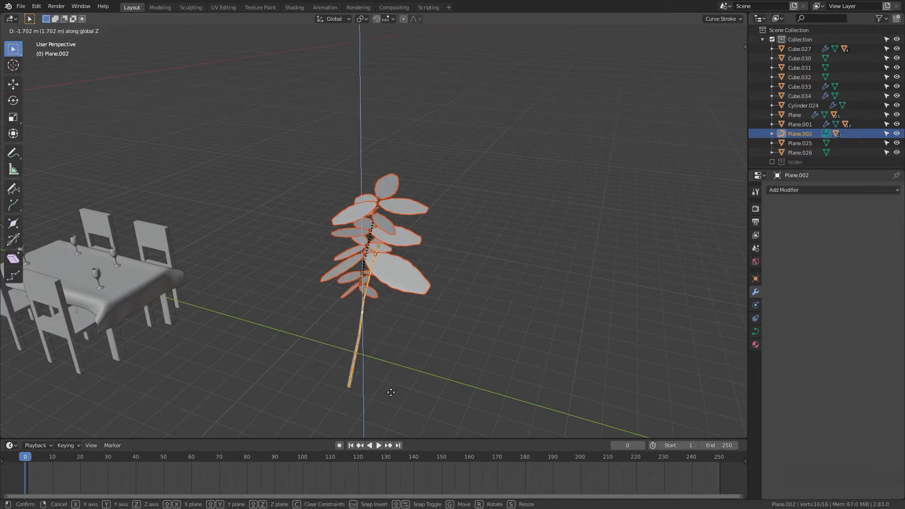
{"action": "key", "text": "Escape"}
{"action": "key", "text": "Tab"}
Step: Examine a plant leaf and the stem in edit mode, then select the plant
{"action": "left_click", "coordinate": [418, 279]}
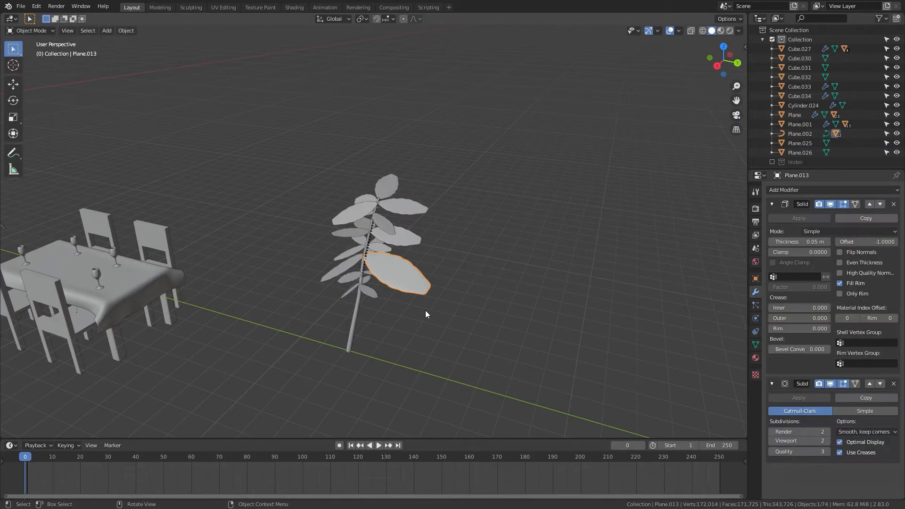
{"action": "key", "text": "Tab"}
{"action": "key", "text": "Tab"}
{"action": "scroll", "coordinate": [372, 271], "scroll_direction": "down", "scroll_amount": 3}
{"action": "left_click", "coordinate": [363, 286]}
Step: Snap the 3D cursor to the cup on the shelf
{"action": "left_click_drag", "start_coordinate": [454, 202], "coordinate": [308, 313]}
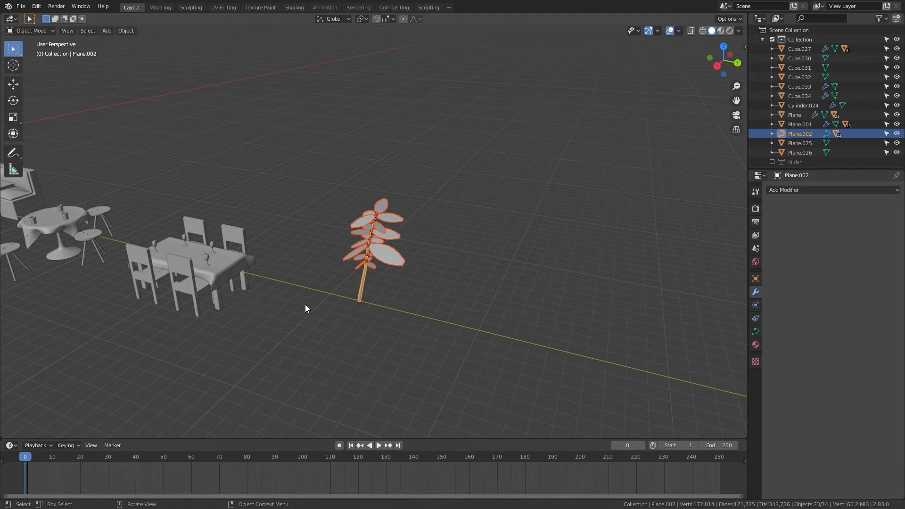
{"action": "middle_click_drag", "start_coordinate": [381, 313], "coordinate": [427, 331], "text": "shift"}
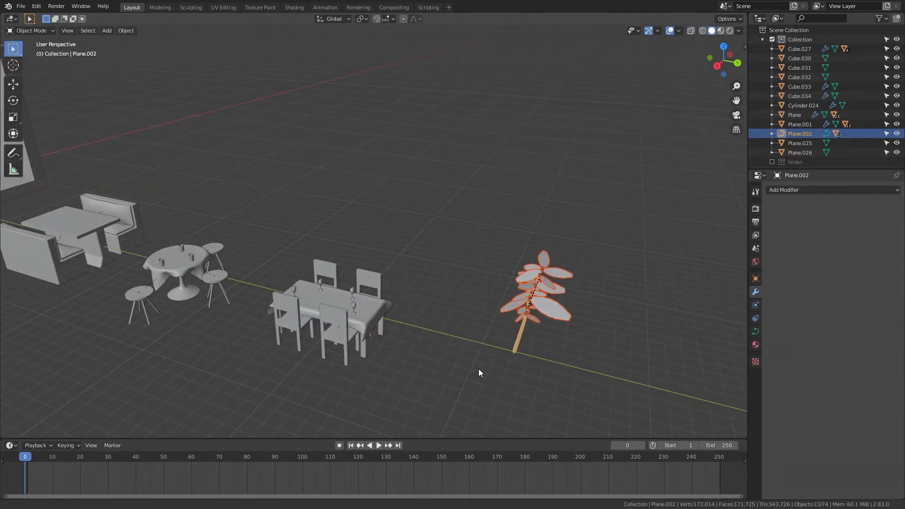
{"action": "middle_click_drag", "start_coordinate": [479, 368], "coordinate": [674, 26], "text": "shift"}
{"action": "scroll", "coordinate": [534, 393], "scroll_direction": "up", "scroll_amount": 4}
{"action": "middle_click_drag", "start_coordinate": [492, 346], "coordinate": [485, 342], "text": "shift"}
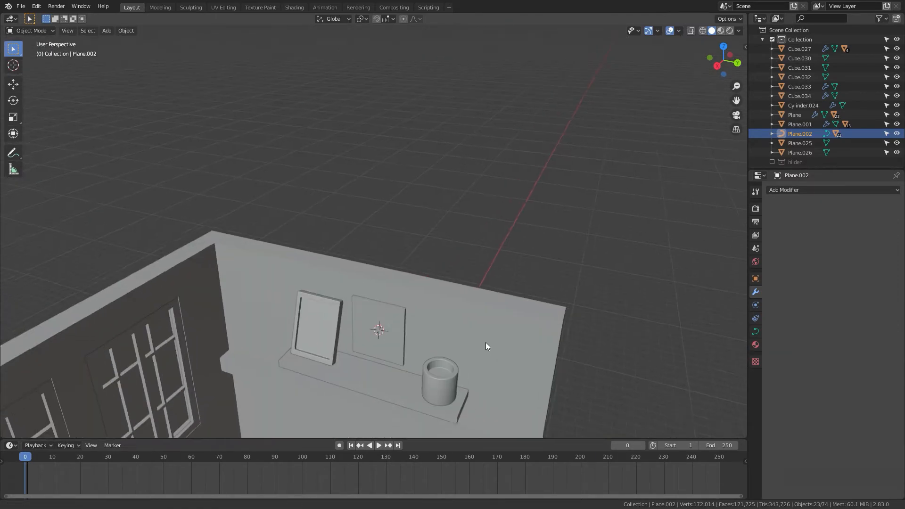
{"action": "scroll", "coordinate": [478, 348], "scroll_direction": "up", "scroll_amount": 4}
{"action": "left_click", "coordinate": [355, 366]}
{"action": "key", "text": "Tab"}
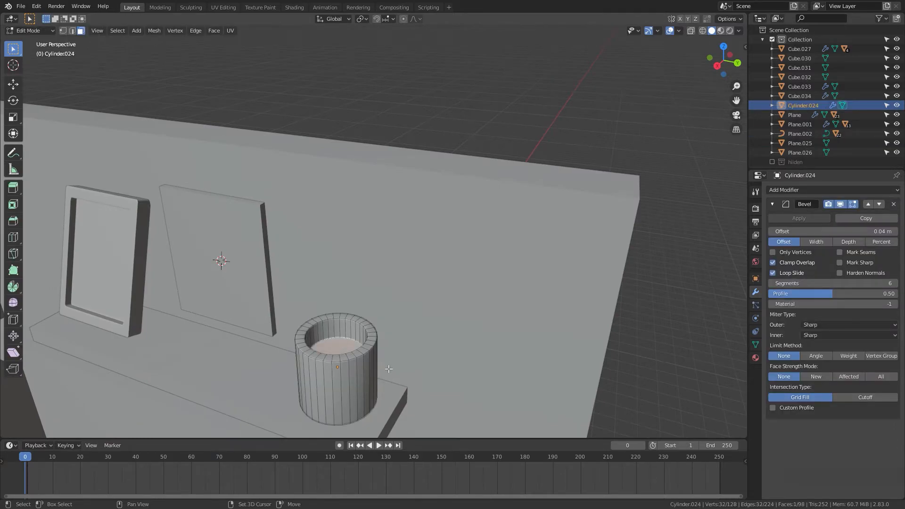
{"action": "key", "text": "shift+s"}
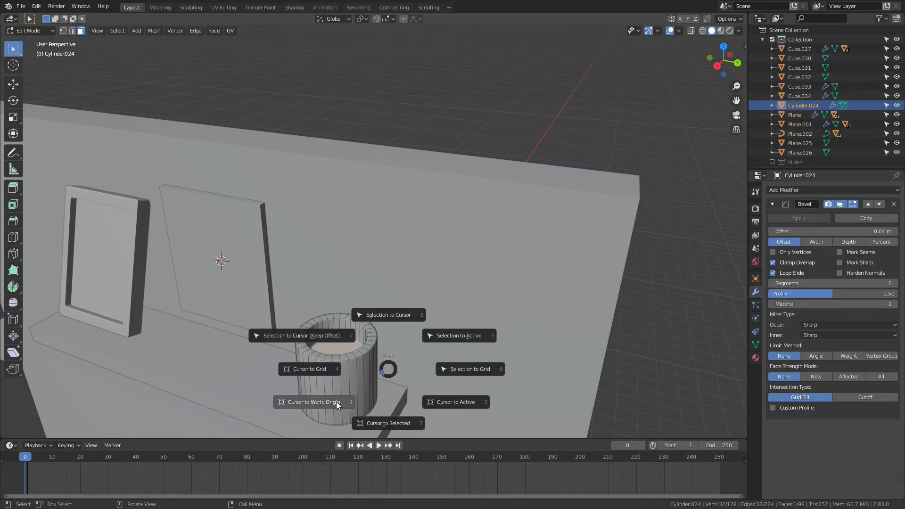
{"action": "left_click", "coordinate": [375, 433]}
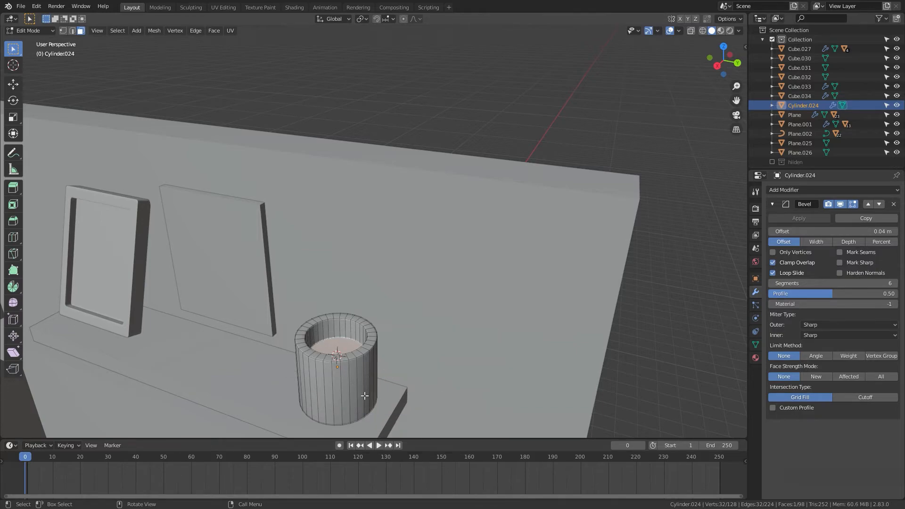
{"action": "key", "text": "Tab"}
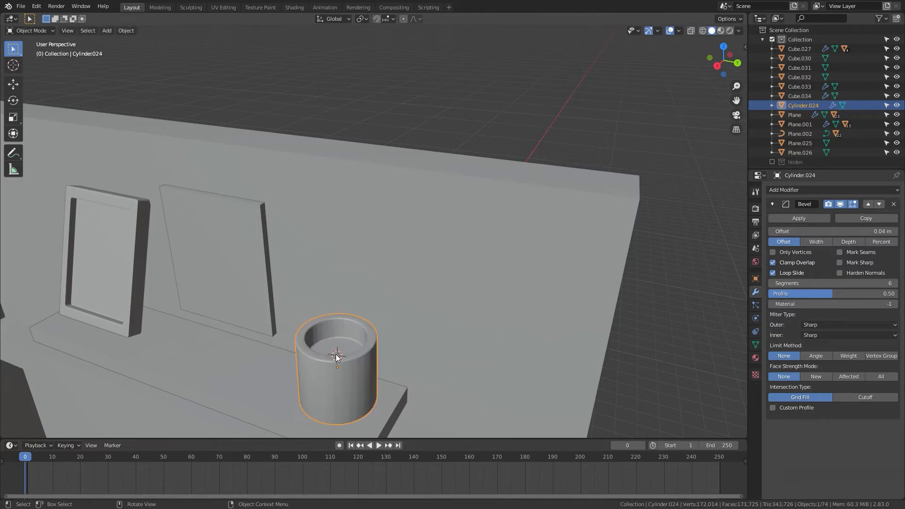
{"action": "middle_click_drag", "start_coordinate": [496, 373], "coordinate": [160, 179], "text": "shift"}
{"action": "scroll", "coordinate": [290, 191], "scroll_direction": "down", "scroll_amount": 12}
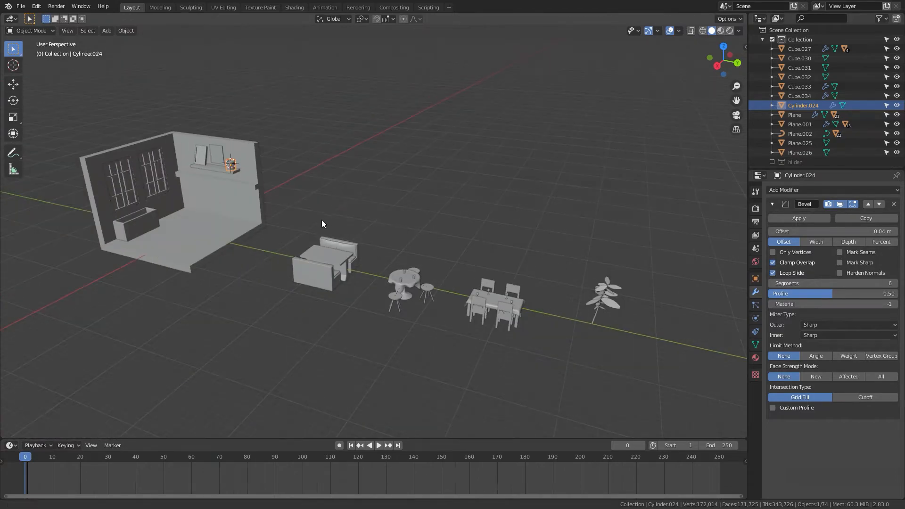
Step: Make a linked duplicate of the plant and place it beside the original
{"action": "middle_click_drag", "start_coordinate": [332, 228], "coordinate": [268, 236], "text": "shift"}
{"action": "left_click_drag", "start_coordinate": [400, 268], "coordinate": [313, 337]}
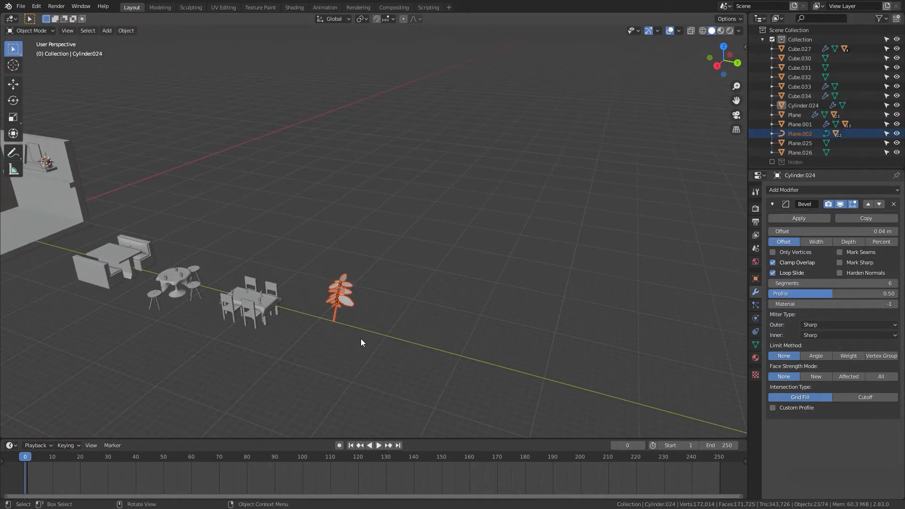
{"action": "key", "text": "shift+d"}
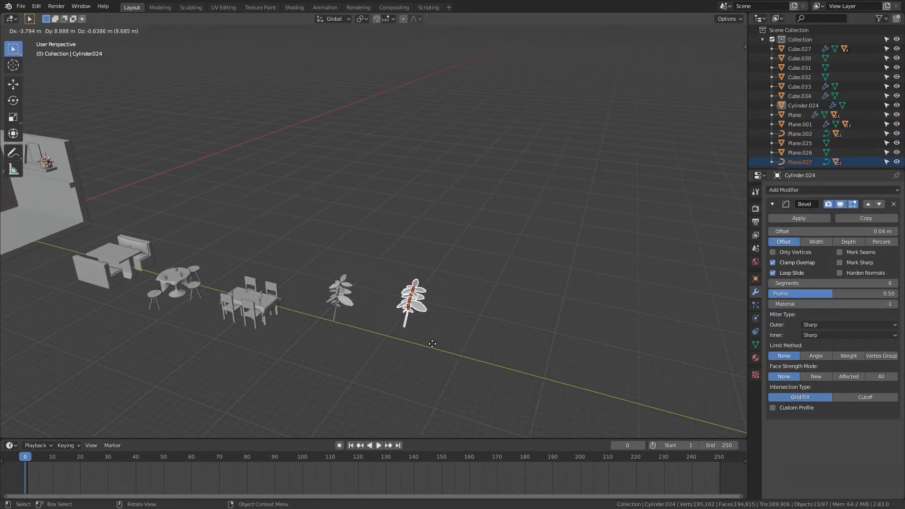
{"action": "left_click", "coordinate": [448, 353]}
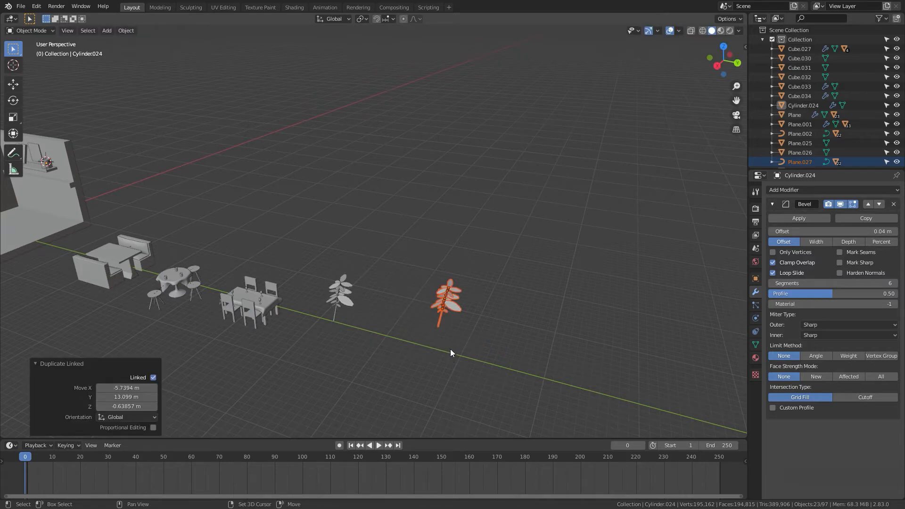
Step: Snap the copied plant's stem to the 3D cursor in the cup on the shelf
{"action": "left_click", "coordinate": [438, 324]}
{"action": "middle_click_drag", "start_coordinate": [496, 328], "coordinate": [465, 316], "text": "shift"}
{"action": "scroll", "coordinate": [435, 318], "scroll_direction": "up", "scroll_amount": 2}
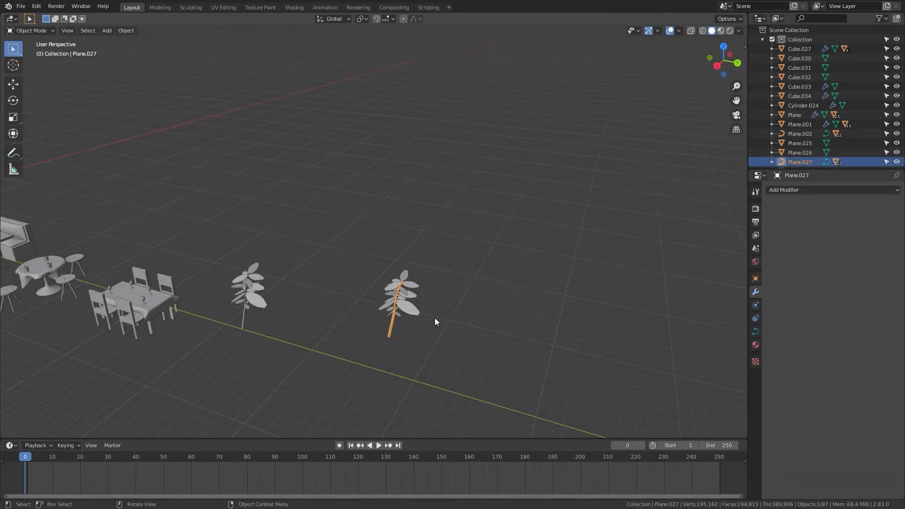
{"action": "scroll", "coordinate": [435, 319], "scroll_direction": "up", "scroll_amount": 2}
{"action": "key", "text": "shift+s"}
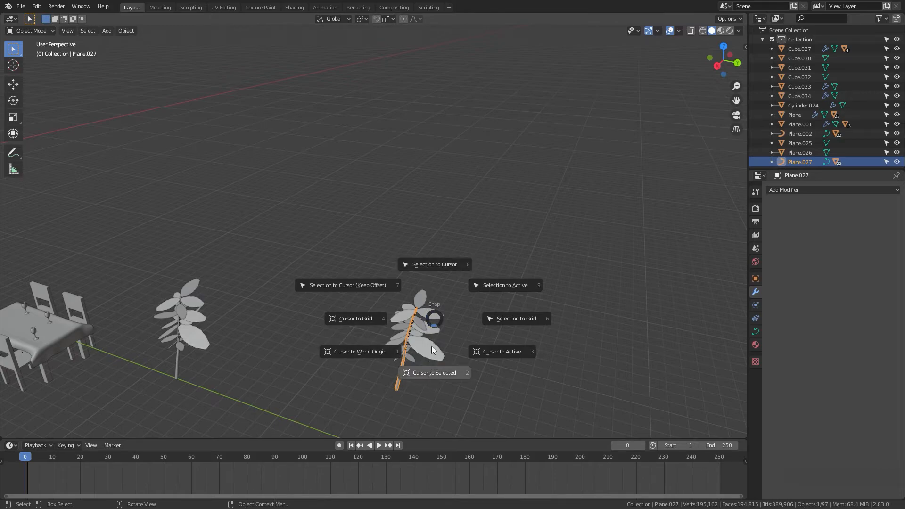
{"action": "left_click", "coordinate": [432, 264]}
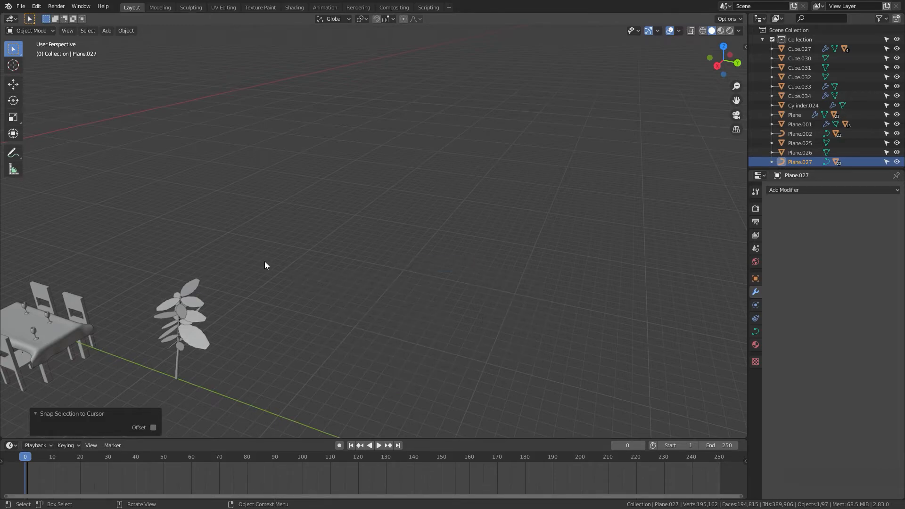
Step: Scale the copied plant down to 0.449
{"action": "scroll", "coordinate": [265, 261], "scroll_direction": "down", "scroll_amount": 5}
{"action": "middle_click_drag", "start_coordinate": [277, 262], "coordinate": [498, 270], "text": "shift"}
{"action": "scroll", "coordinate": [374, 323], "scroll_direction": "up", "scroll_amount": 4}
{"action": "scroll", "coordinate": [422, 342], "scroll_direction": "up", "scroll_amount": 4}
{"action": "scroll", "coordinate": [463, 311], "scroll_direction": "up", "scroll_amount": 6}
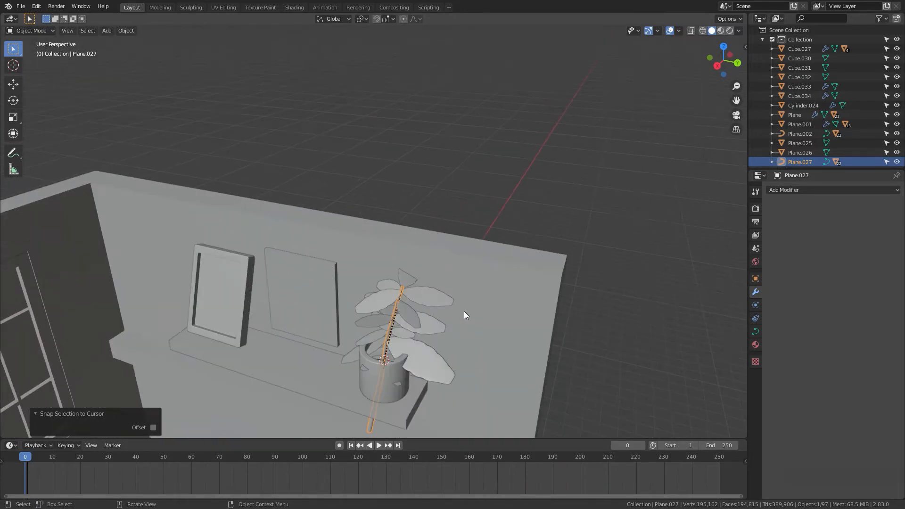
{"action": "middle_click_drag", "start_coordinate": [464, 311], "coordinate": [447, 253], "text": "shift"}
{"action": "key", "text": "s"}
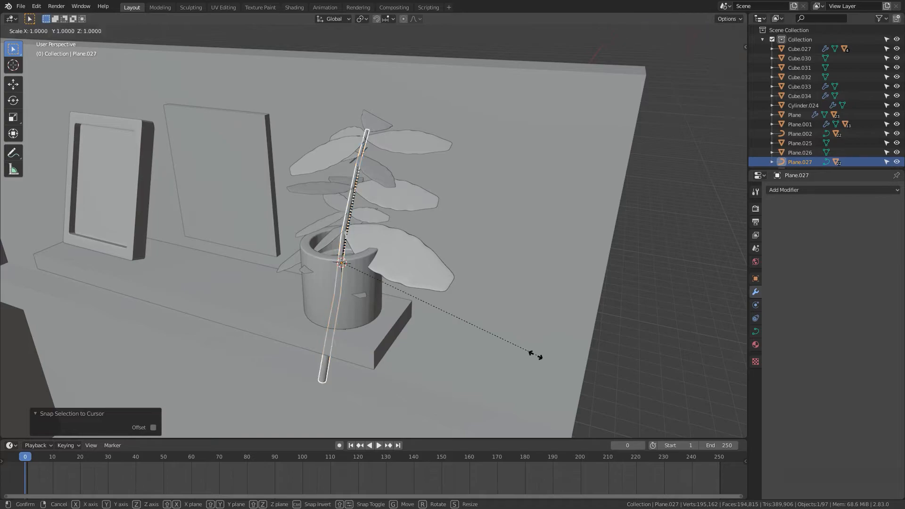
{"action": "left_click", "coordinate": [422, 315]}
Step: Raise the copied plant about 0.8 m along Z and scale it by 0.911
{"action": "key", "text": "g"}
{"action": "key", "text": "z"}
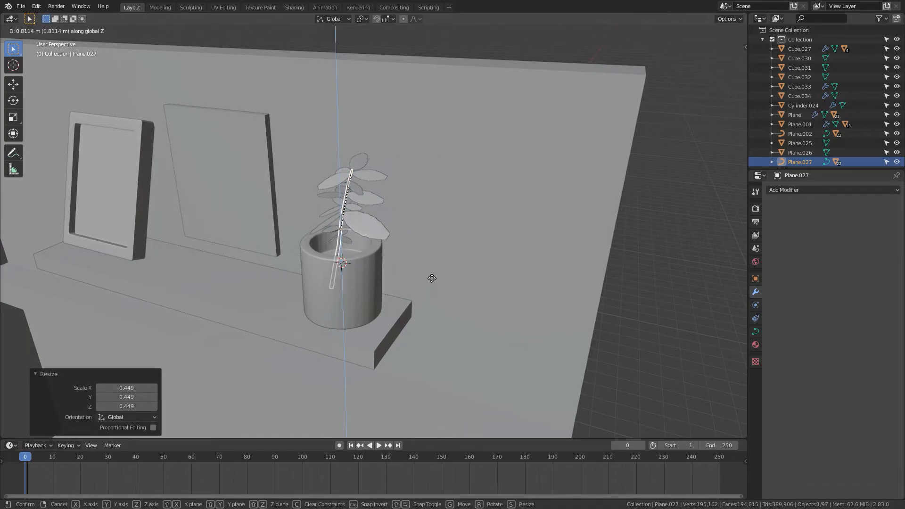
{"action": "left_click", "coordinate": [454, 278]}
{"action": "key", "text": "s"}
{"action": "left_click", "coordinate": [434, 297]}
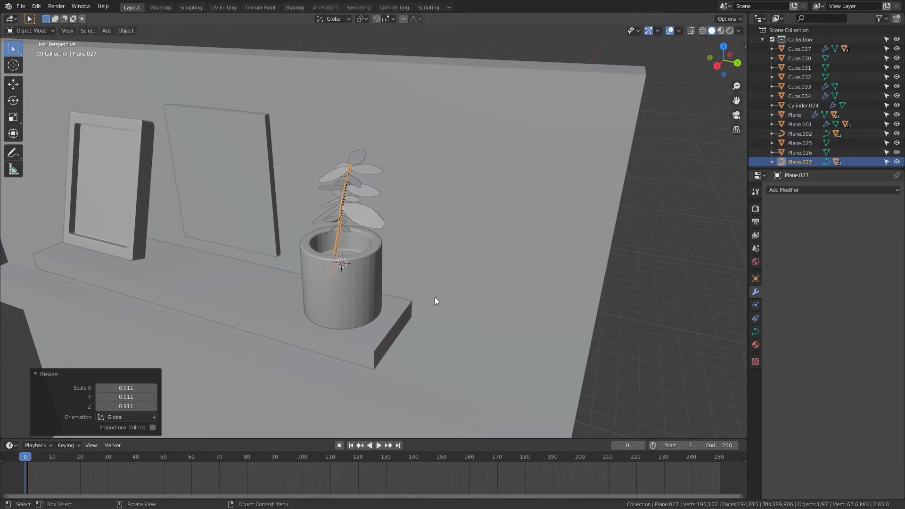
Step: Reposition the copied plant within the cup and nudge it slightly up along Z
{"action": "scroll", "coordinate": [433, 307], "scroll_direction": "up", "scroll_amount": 1}
{"action": "mouse_move", "coordinate": [432, 310]}
{"action": "middle_mouse_down"}
{"action": "mouse_move", "coordinate": [441, 321]}
{"action": "mouse_move", "coordinate": [440, 287]}
{"action": "mouse_move", "coordinate": [443, 301]}
{"action": "middle_mouse_up"}
{"action": "key", "text": "g"}
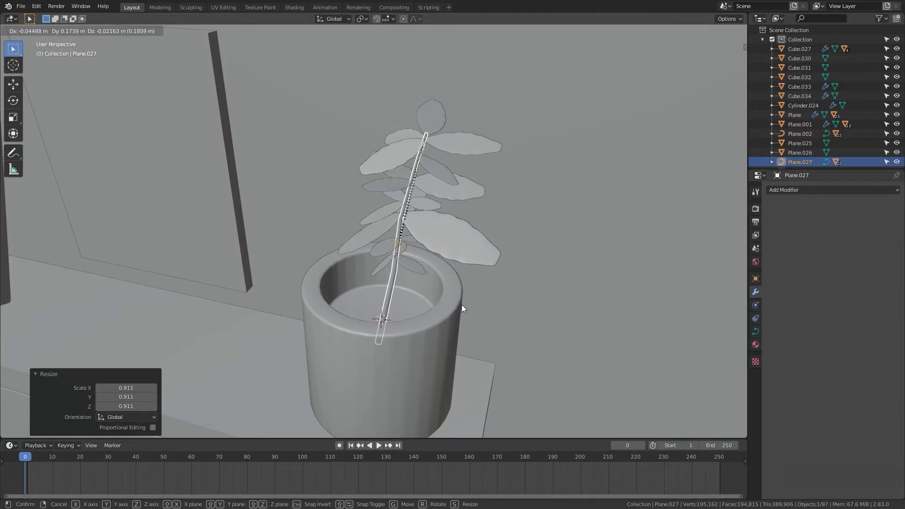
{"action": "left_click", "coordinate": [459, 308]}
{"action": "key", "text": "g"}
{"action": "key", "text": "z"}
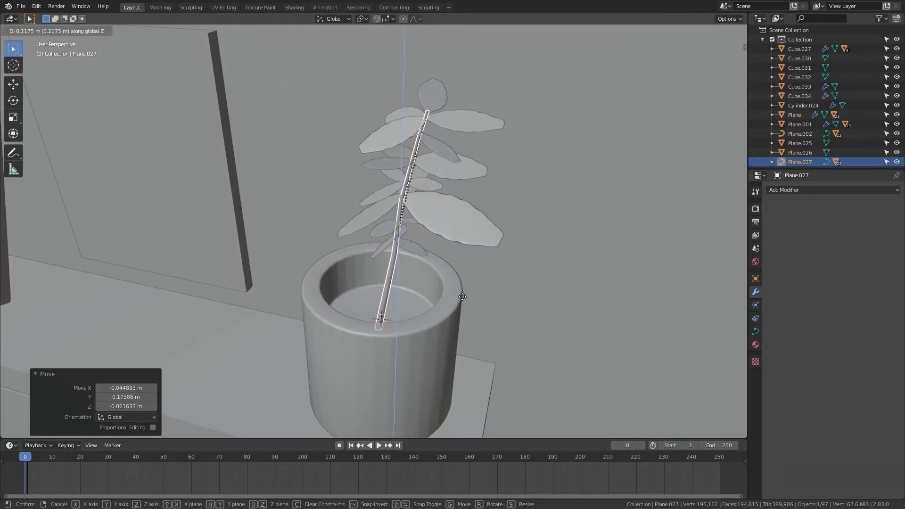
{"action": "left_click", "coordinate": [457, 312]}
Step: Rotate the copied plant -147° around the Z axis, then rotate it around Z again
{"action": "key", "text": "r"}
{"action": "key", "text": "z"}
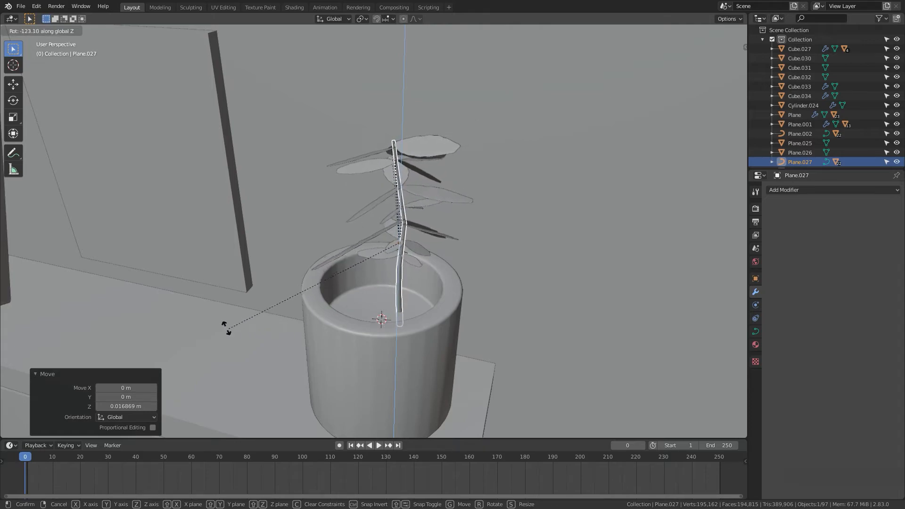
{"action": "left_click", "coordinate": [630, 270]}
{"action": "scroll", "coordinate": [539, 288], "scroll_direction": "down", "scroll_amount": 6}
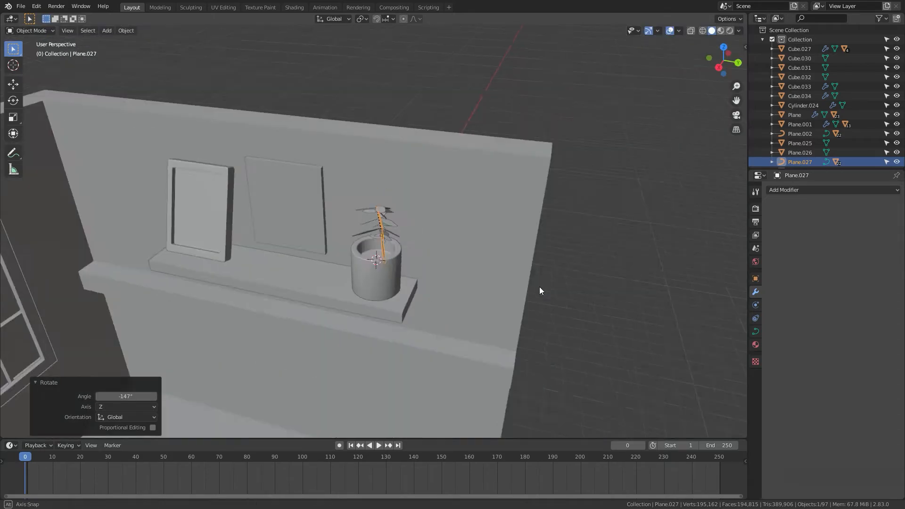
{"action": "middle_click_drag", "start_coordinate": [540, 289], "coordinate": [487, 320]}
{"action": "key", "text": "r"}
{"action": "key", "text": "z"}
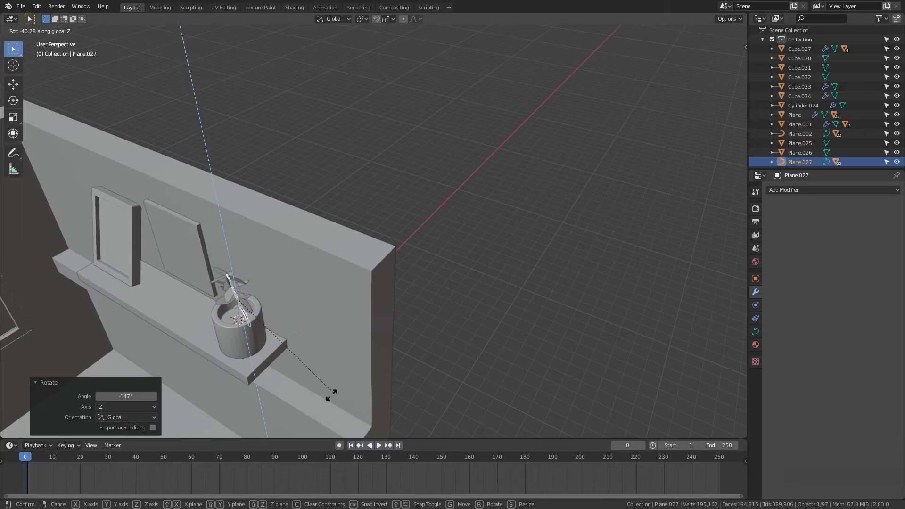
{"action": "left_click", "coordinate": [312, 395]}
{"action": "left_click", "coordinate": [429, 380]}
{"action": "middle_click_drag", "start_coordinate": [466, 369], "coordinate": [492, 154]}
{"action": "left_click", "coordinate": [477, 103]}
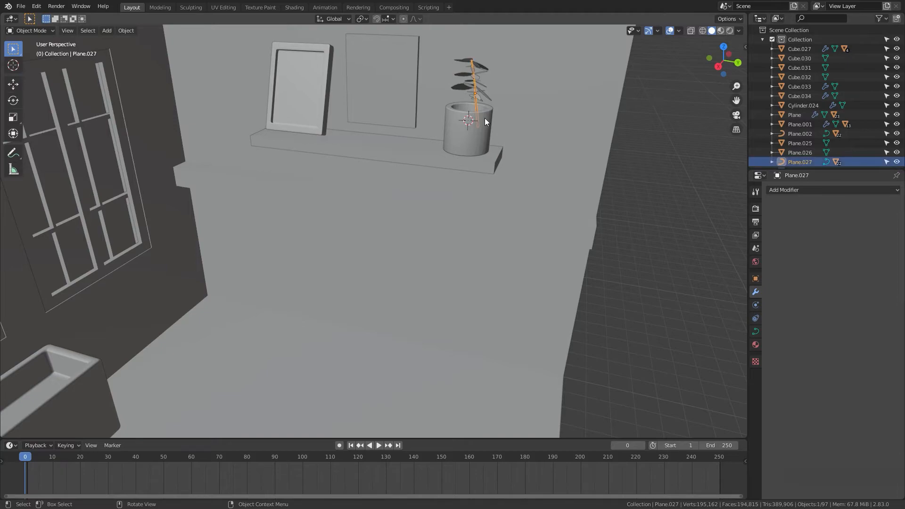
Step: Rotate the copied plant -84.1° around the Z axis
{"action": "key", "text": "r"}
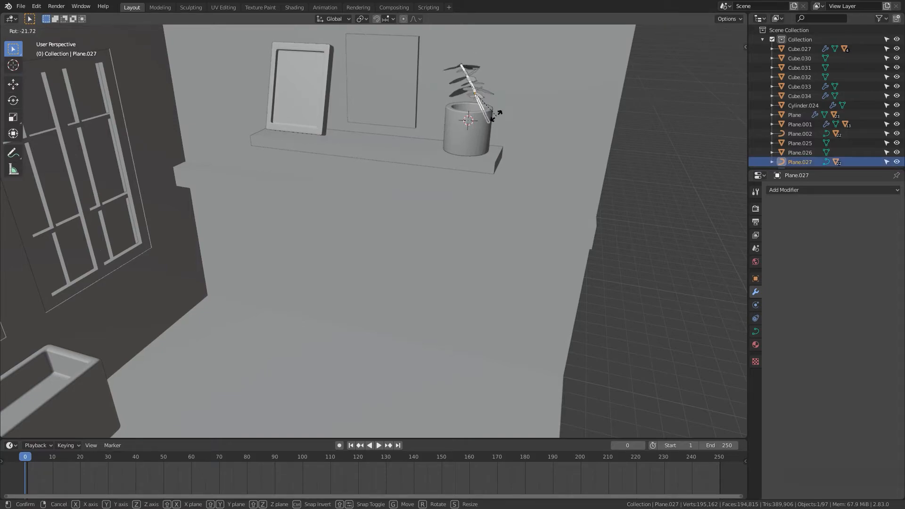
{"action": "key", "text": "z"}
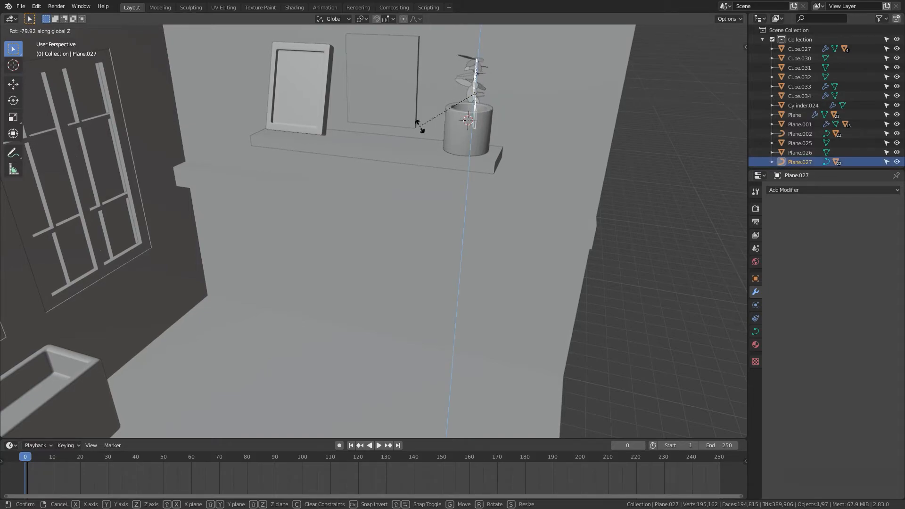
{"action": "left_click", "coordinate": [413, 126]}
Step: Nudge the copied plant's position and rotate it -20.5° around Z, then deselect it
{"action": "key", "text": "g"}
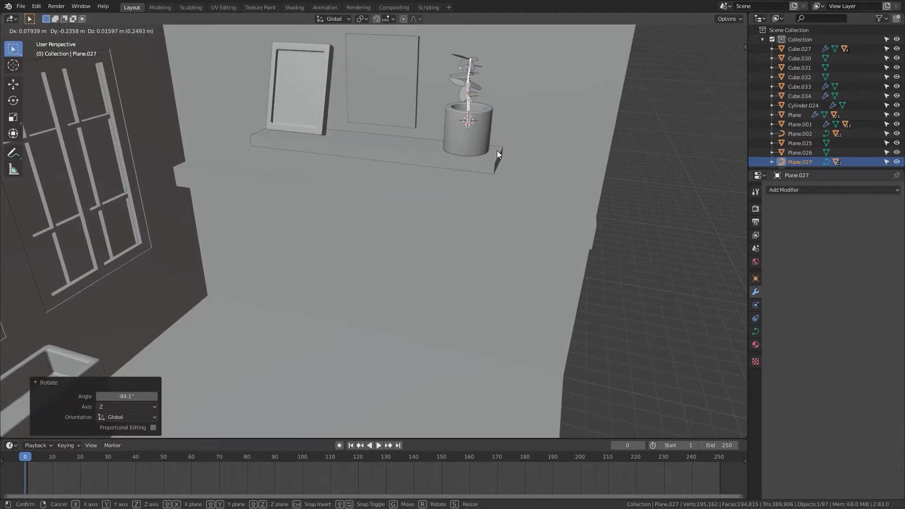
{"action": "left_click", "coordinate": [496, 154]}
{"action": "key", "text": "r"}
{"action": "key", "text": "z"}
{"action": "left_click", "coordinate": [503, 155]}
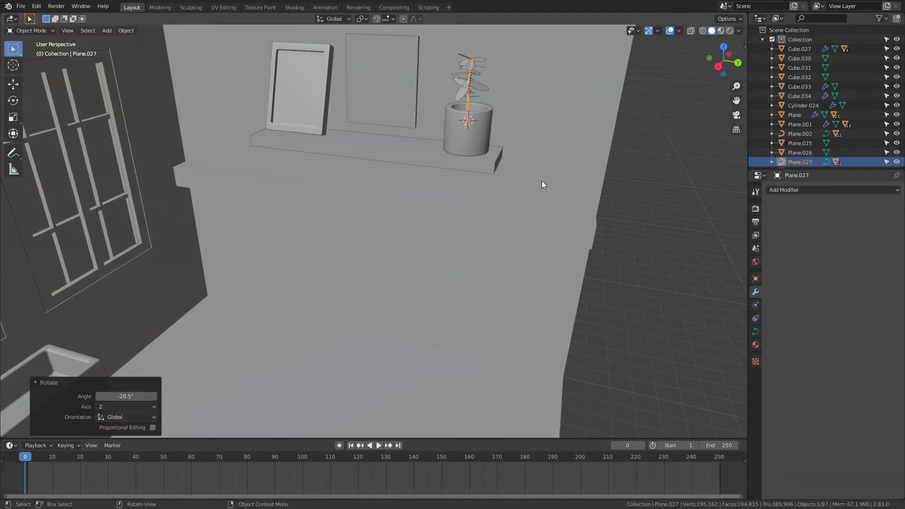
{"action": "left_click", "coordinate": [625, 285]}
Step: Snap the 3D cursor to the planter box below the window
{"action": "scroll", "coordinate": [544, 275], "scroll_direction": "down", "scroll_amount": 4}
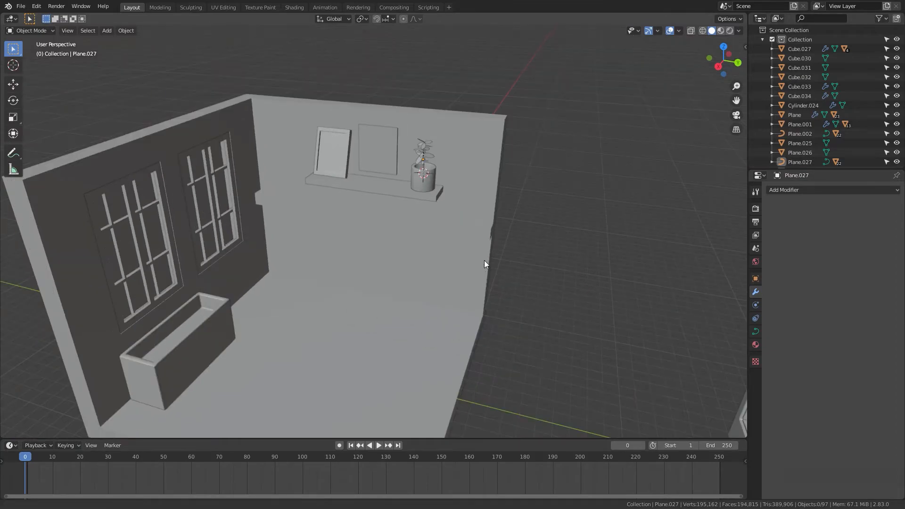
{"action": "middle_click_drag", "start_coordinate": [484, 260], "coordinate": [535, 238], "text": "shift"}
{"action": "scroll", "coordinate": [365, 279], "scroll_direction": "up", "scroll_amount": 2}
{"action": "middle_click_drag", "start_coordinate": [366, 279], "coordinate": [394, 269]}
{"action": "left_click", "coordinate": [384, 278]}
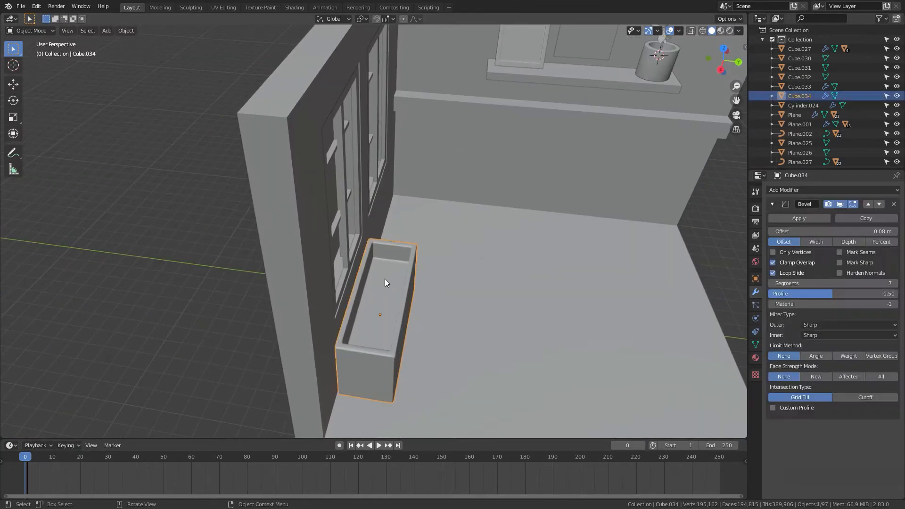
{"action": "key", "text": "Tab"}
{"action": "key", "text": "shift+s"}
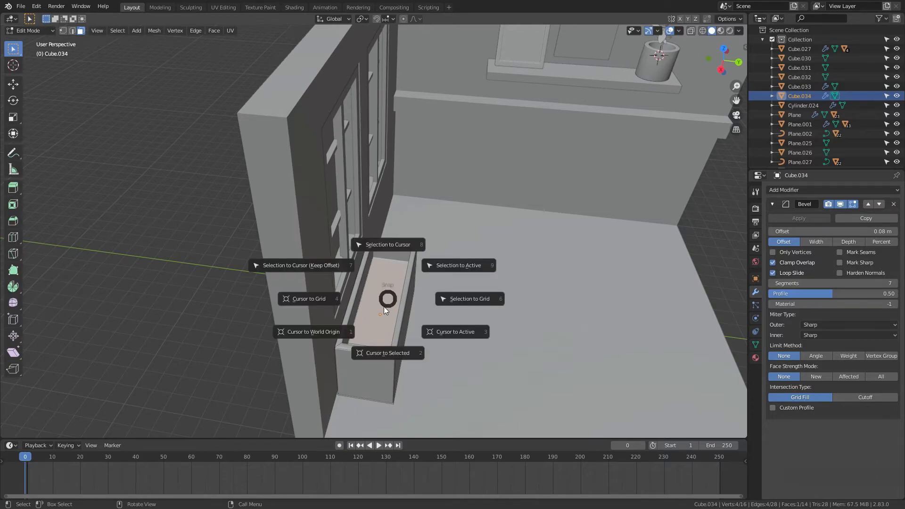
{"action": "left_click", "coordinate": [378, 346]}
{"action": "key", "text": "Tab"}
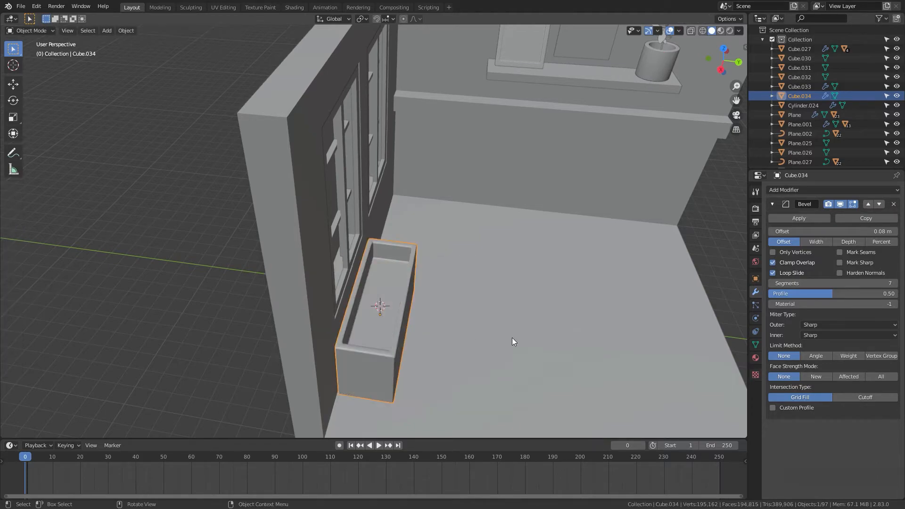
Step: Select the original plant and snap it to the cursor in the planter box
{"action": "middle_click_drag", "start_coordinate": [323, 245], "coordinate": [699, 206], "text": "shift"}
{"action": "middle_click_drag", "start_coordinate": [235, 146], "coordinate": [411, 206], "text": "shift"}
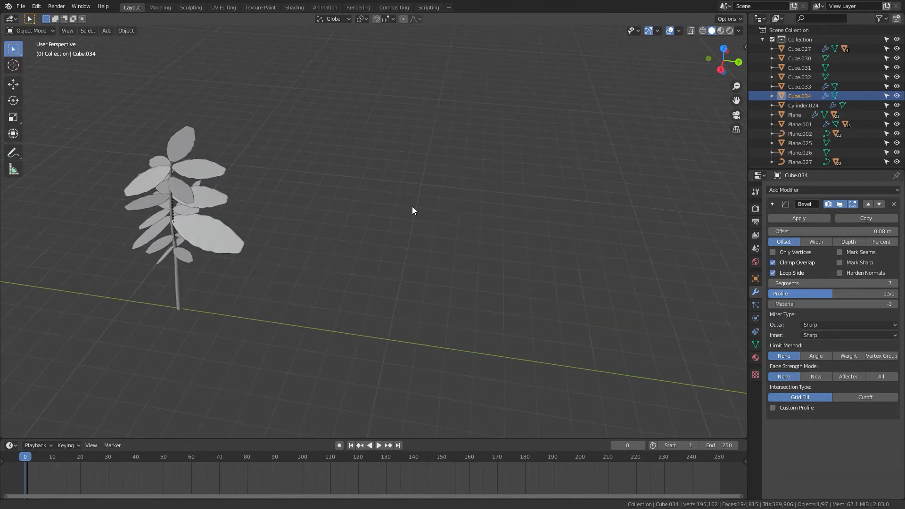
{"action": "left_click_drag", "start_coordinate": [333, 114], "coordinate": [148, 324]}
{"action": "scroll", "coordinate": [148, 324], "scroll_direction": "down", "scroll_amount": 4}
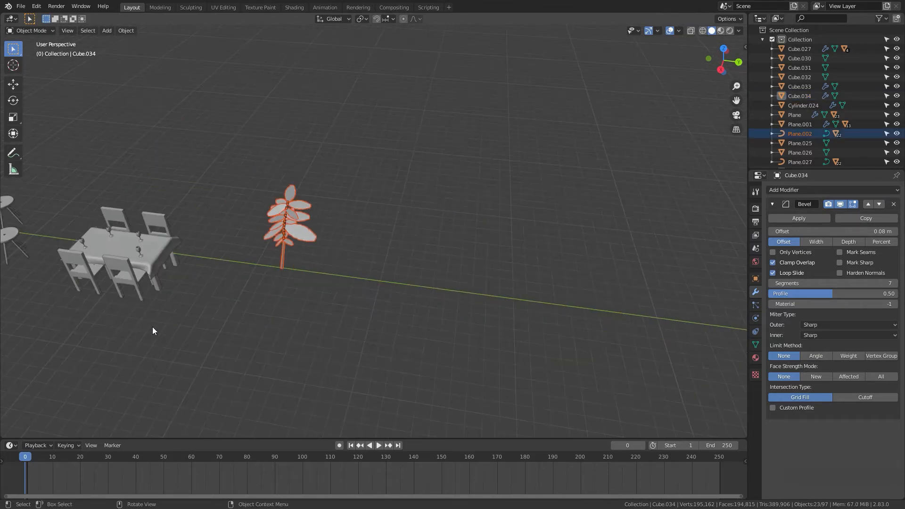
{"action": "middle_click_drag", "start_coordinate": [223, 315], "coordinate": [210, 349], "text": "shift"}
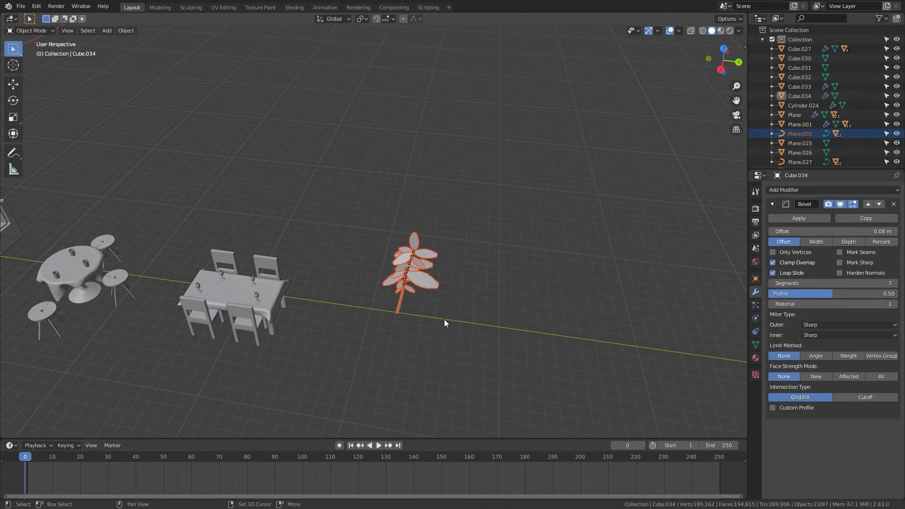
{"action": "key", "text": "shift+s"}
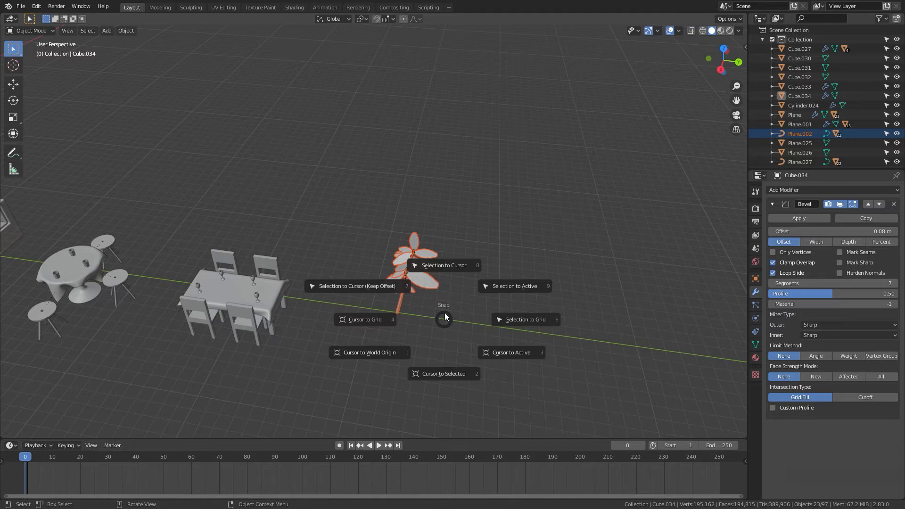
{"action": "left_click", "coordinate": [439, 257]}
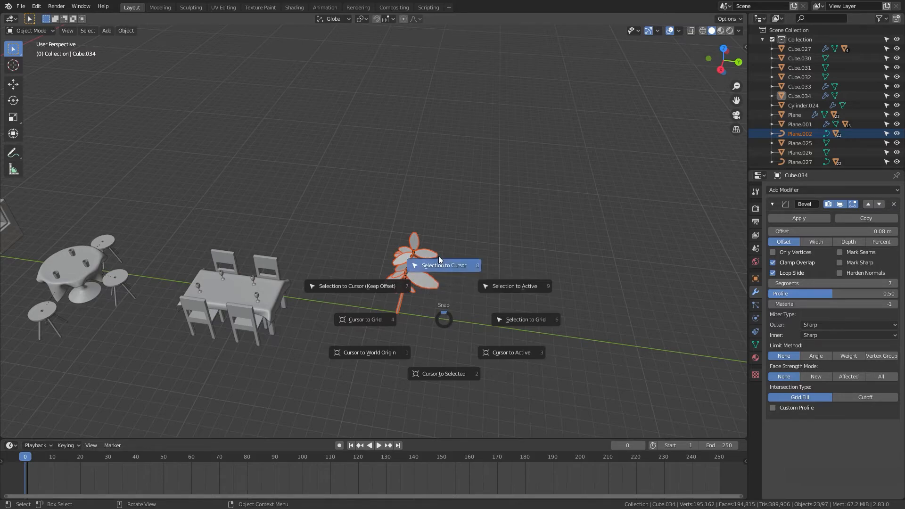
Step: Scale the plant in the planter box to 0.653
{"action": "middle_click_drag", "start_coordinate": [222, 196], "coordinate": [508, 300], "text": "shift"}
{"action": "scroll", "coordinate": [507, 298], "scroll_direction": "up", "scroll_amount": 10}
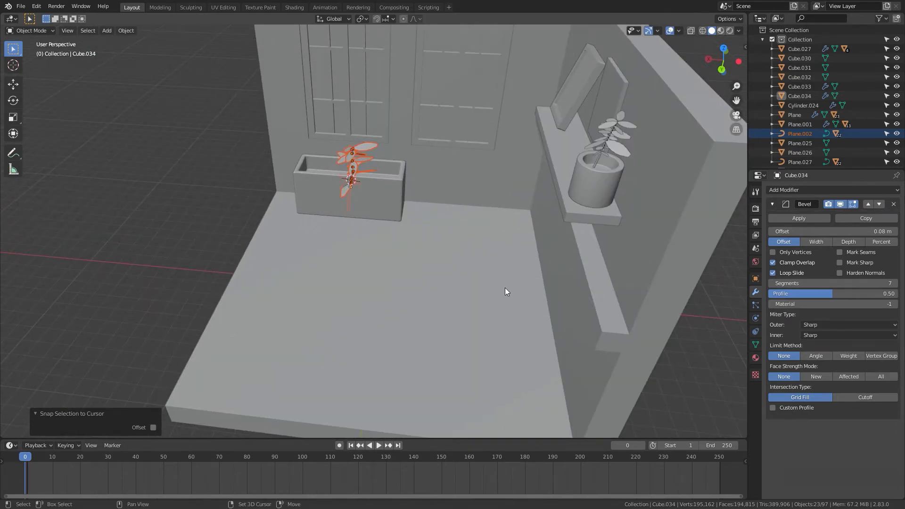
{"action": "scroll", "coordinate": [500, 310], "scroll_direction": "up", "scroll_amount": 1}
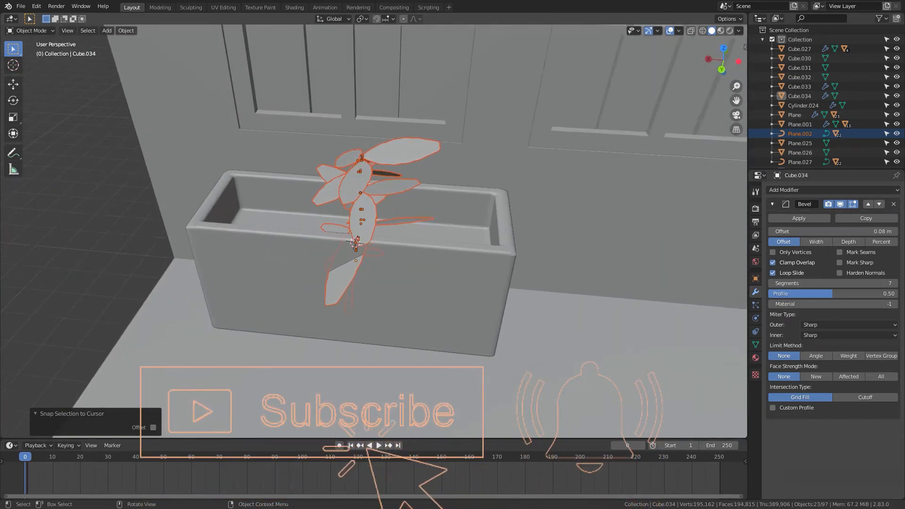
{"action": "key", "text": "s"}
{"action": "left_click", "coordinate": [454, 294]}
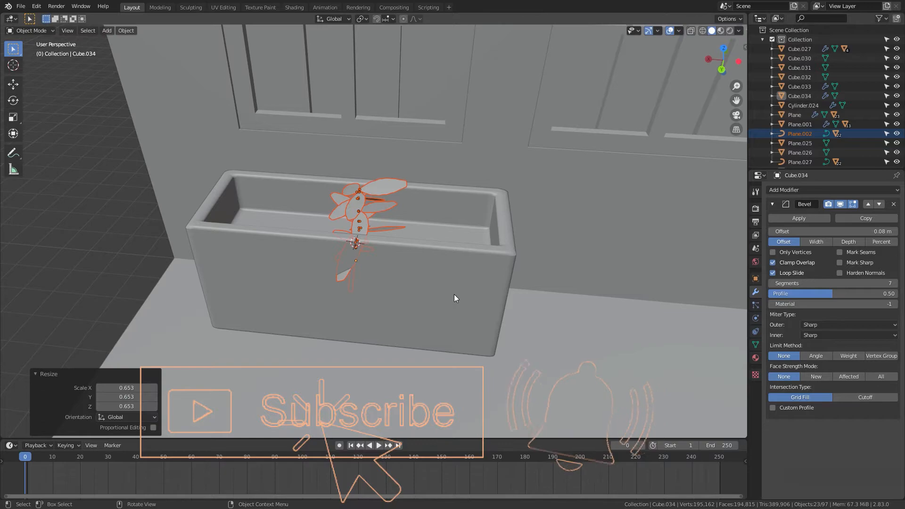
Step: Raise the planter plant 1.4454 m along Z and rotate it 65.7° around Z
{"action": "key", "text": "g"}
{"action": "key", "text": "z"}
{"action": "left_click", "coordinate": [468, 253]}
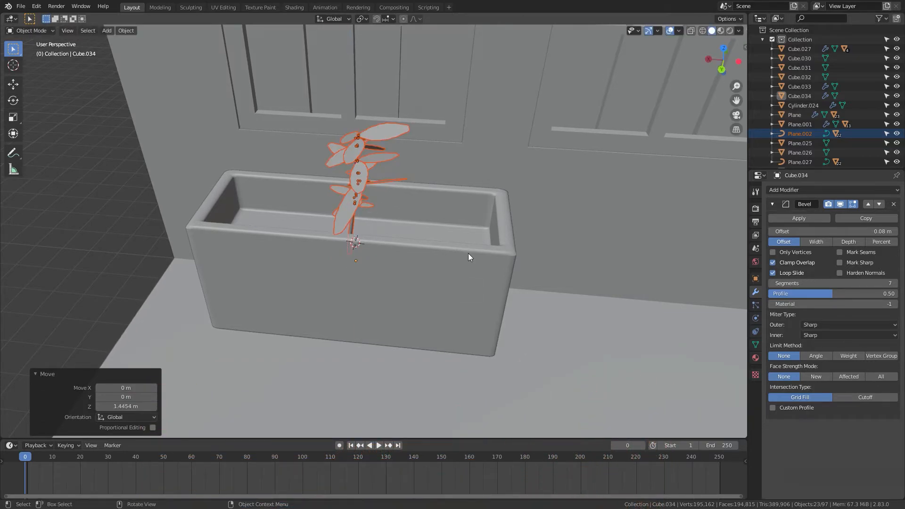
{"action": "key", "text": "r"}
{"action": "key", "text": "z"}
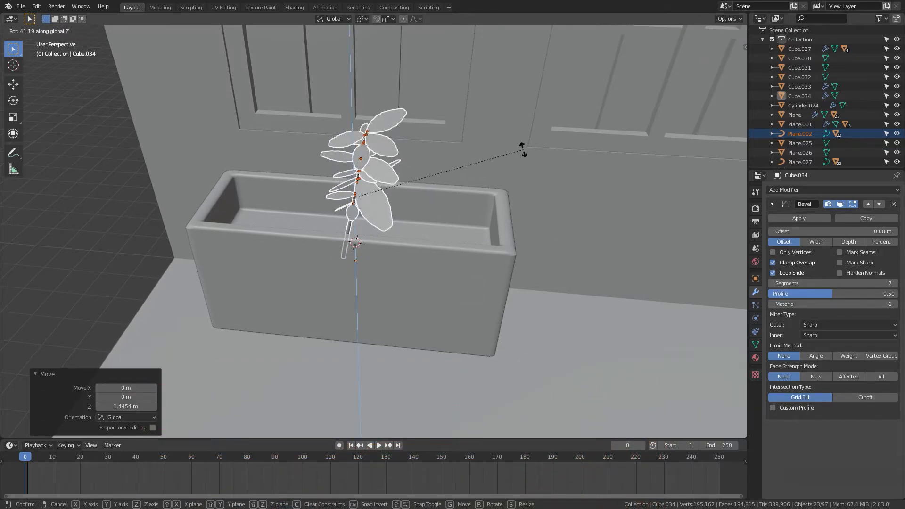
{"action": "left_click", "coordinate": [473, 125]}
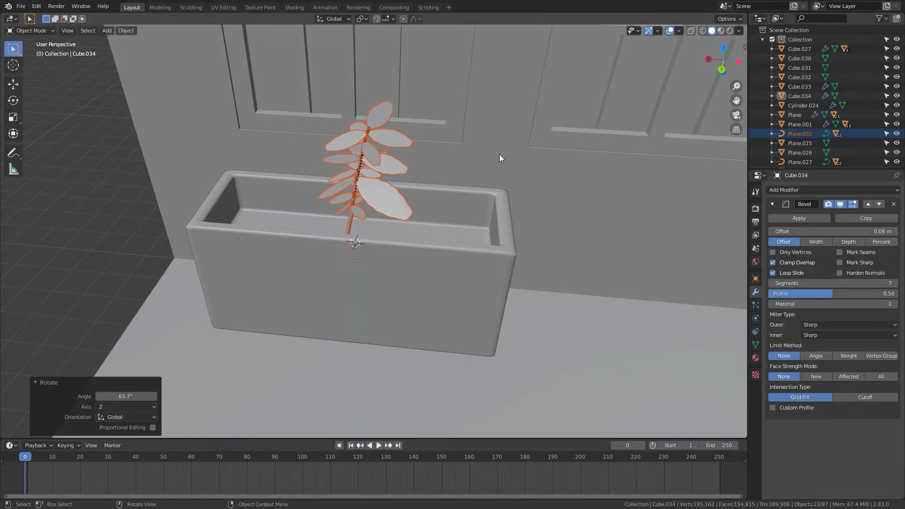
Step: Move the planter plant 2.7344 m along X and scale it to 0.715
{"action": "middle_click_drag", "start_coordinate": [499, 154], "coordinate": [516, 181]}
{"action": "key", "text": "g"}
{"action": "key", "text": "x"}
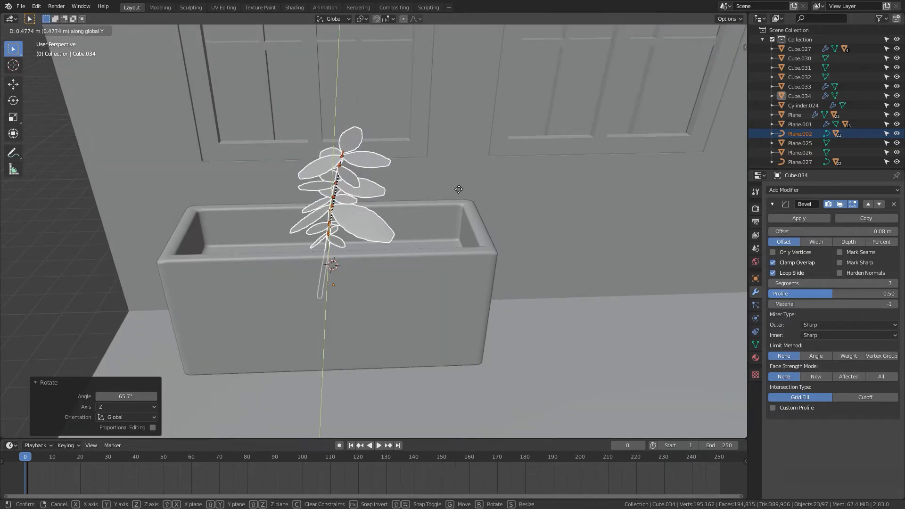
{"action": "left_click", "coordinate": [406, 186]}
{"action": "key", "text": "s"}
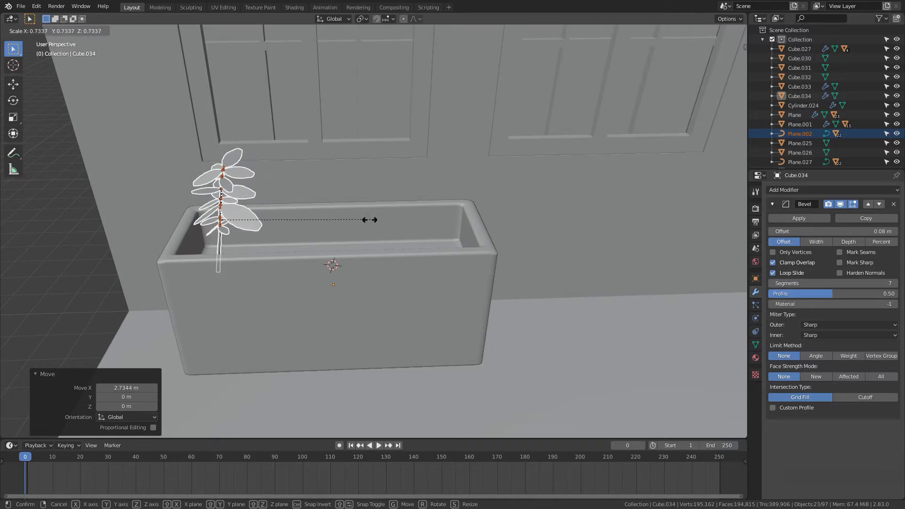
{"action": "left_click", "coordinate": [396, 252]}
Step: Rotate the planter plant -296° around the Z axis
{"action": "middle_click_drag", "start_coordinate": [395, 252], "coordinate": [445, 247]}
{"action": "key", "text": "r"}
{"action": "key", "text": "z"}
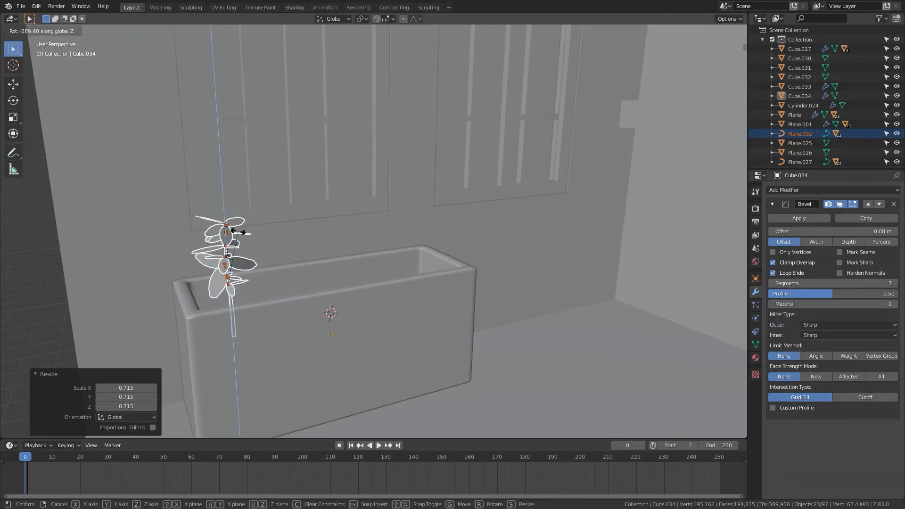
{"action": "left_click", "coordinate": [244, 233]}
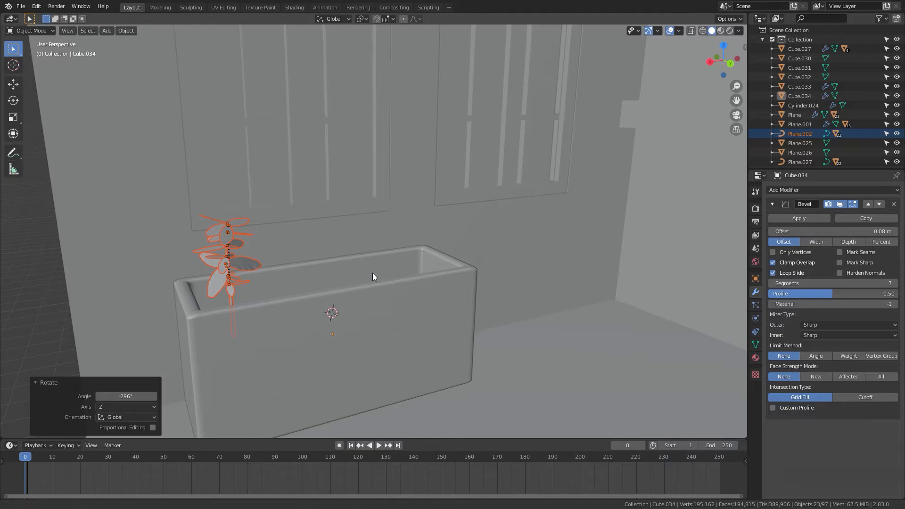
{"action": "middle_click_drag", "start_coordinate": [352, 273], "coordinate": [368, 274], "text": "shift"}
{"action": "key", "text": "r"}
{"action": "key", "text": "z"}
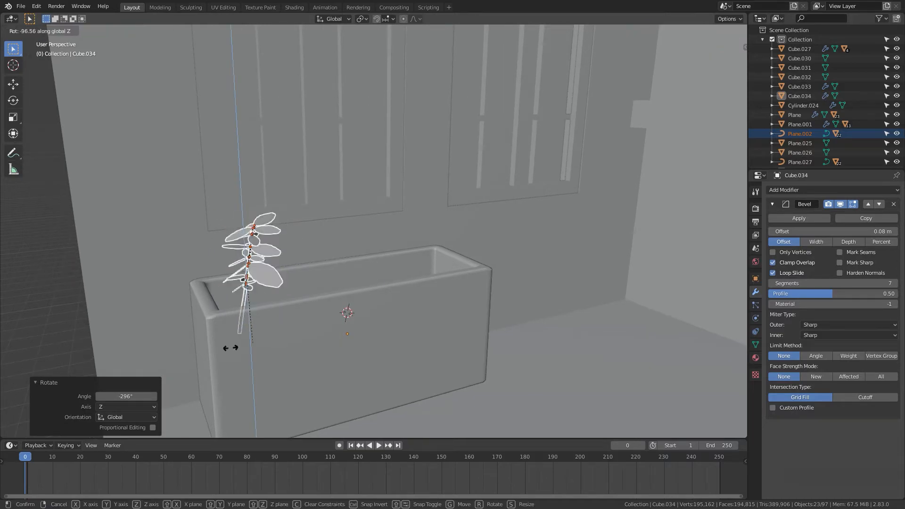
{"action": "right_click", "coordinate": [264, 304]}
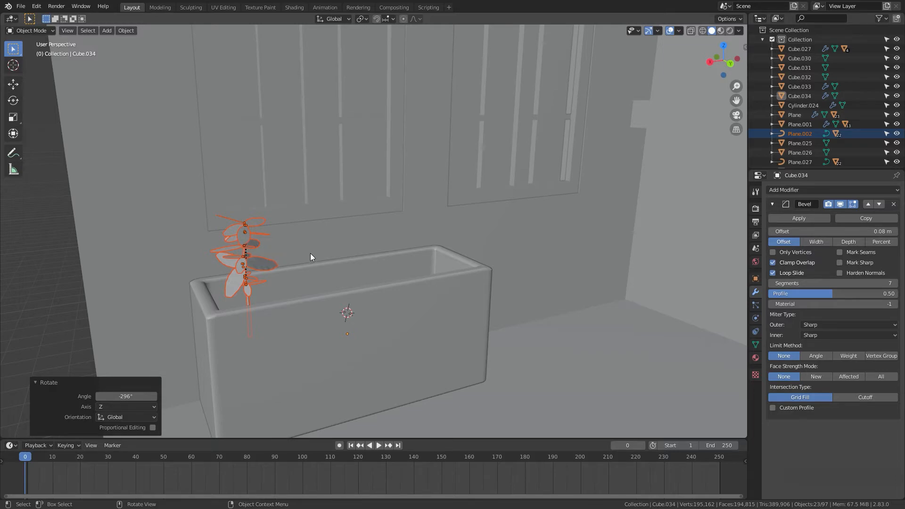
Step: Make a linked duplicate of the plant moved -1.6137 m along X in the planter
{"action": "middle_click_drag", "start_coordinate": [312, 283], "coordinate": [335, 289]}
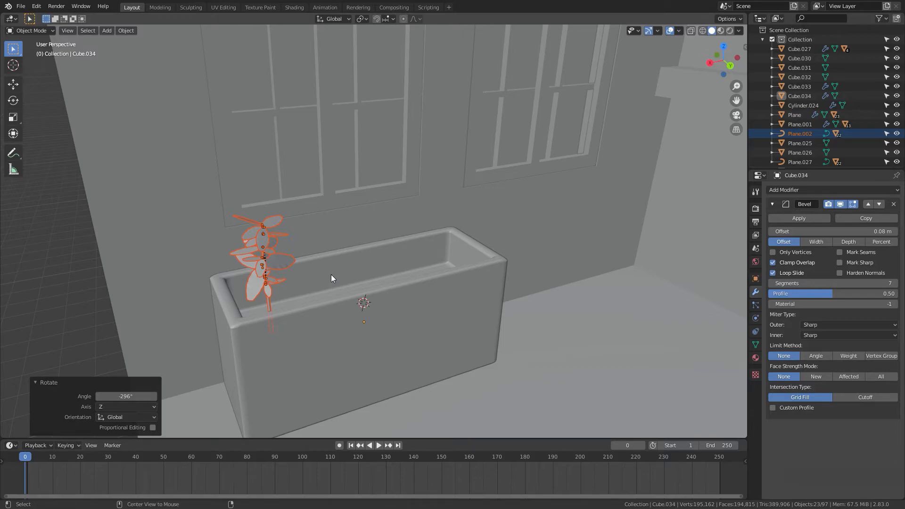
{"action": "key", "text": "shift+d"}
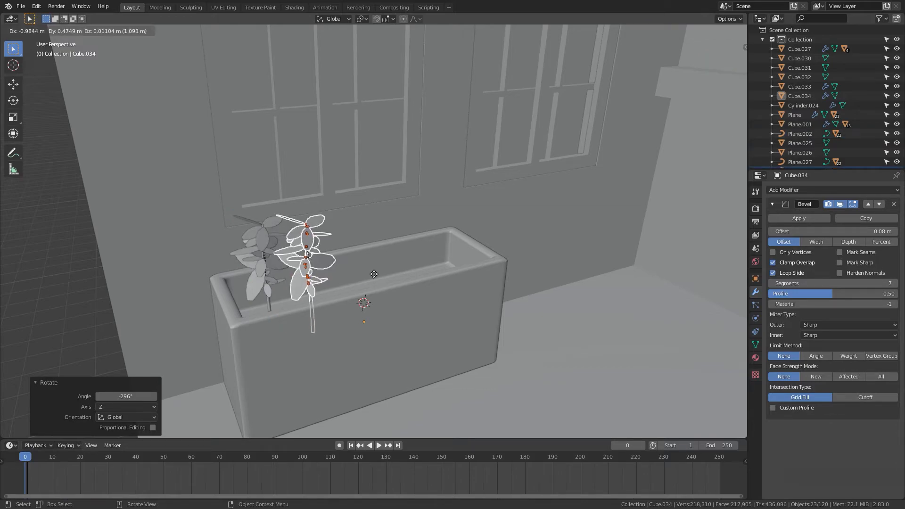
{"action": "key", "text": "x"}
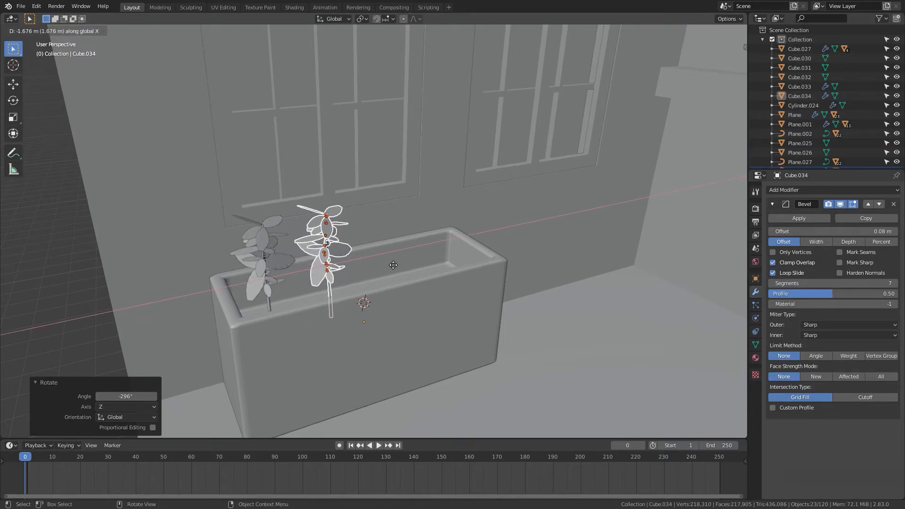
{"action": "left_click", "coordinate": [388, 265]}
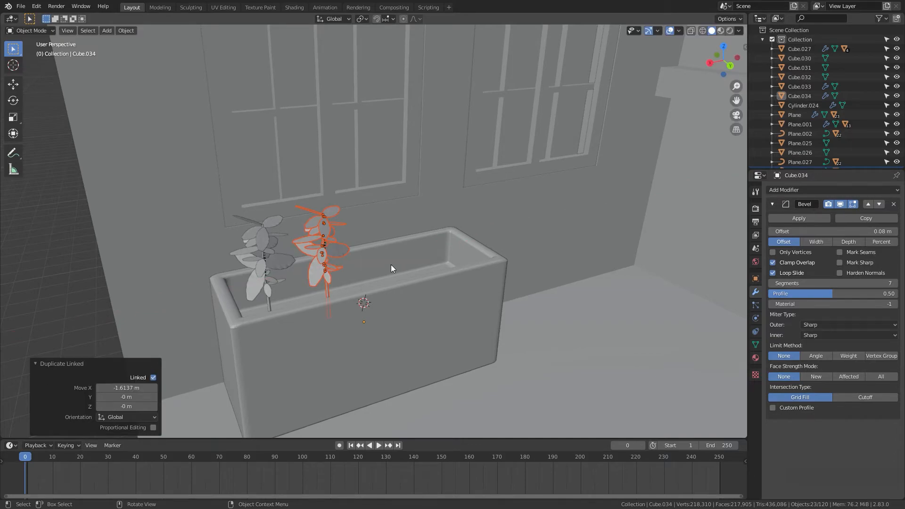
Step: Rotate the duplicated plant -292° around the Z axis
{"action": "key", "text": "r"}
{"action": "key", "text": "z"}
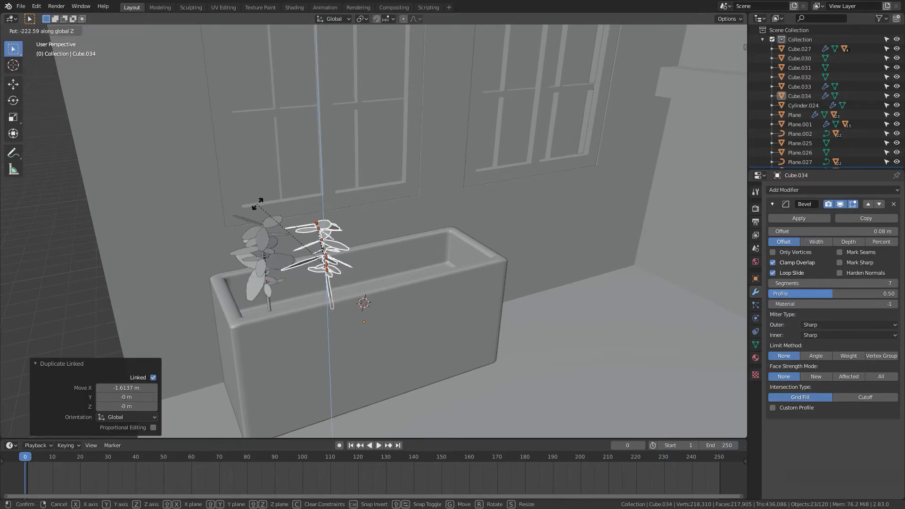
{"action": "left_click", "coordinate": [341, 227]}
Step: Shift the duplicated plant 0.088329 m along X
{"action": "middle_click_drag", "start_coordinate": [449, 359], "coordinate": [423, 360]}
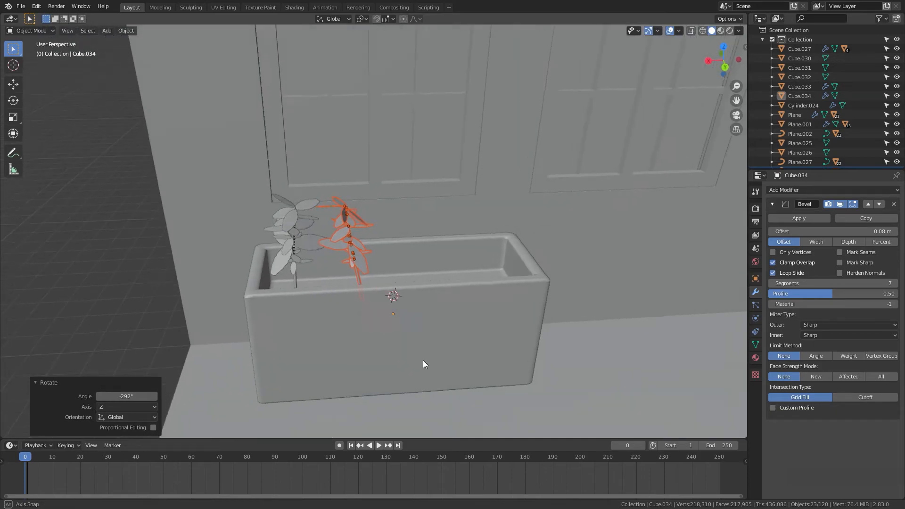
{"action": "key", "text": "g"}
{"action": "key", "text": "x"}
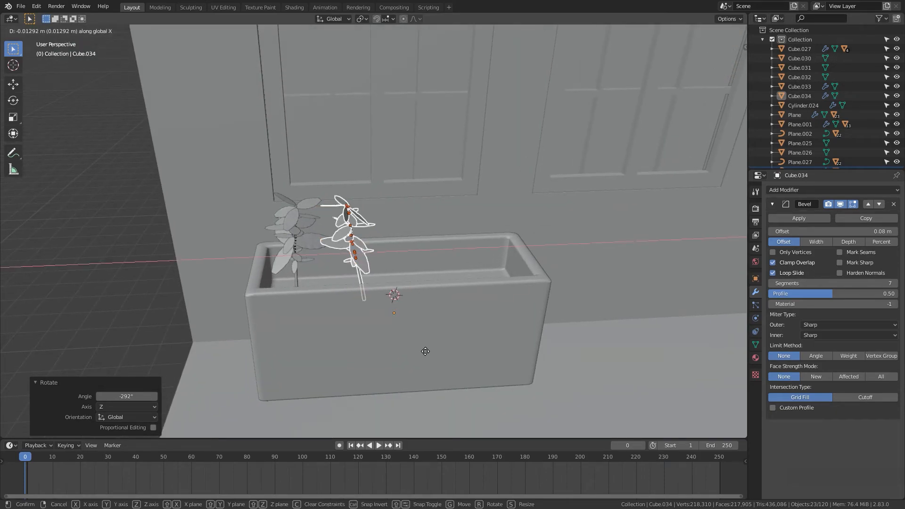
{"action": "left_click", "coordinate": [423, 349]}
Step: Rotate the duplicated plant -59.5° around the Z axis
{"action": "key", "text": "s"}
{"action": "key", "text": "r"}
{"action": "key", "text": "z"}
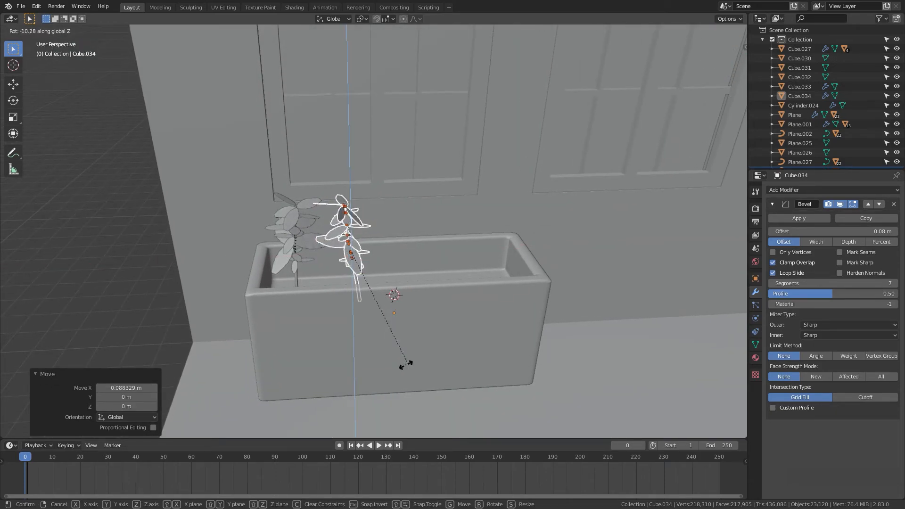
{"action": "left_click", "coordinate": [304, 358]}
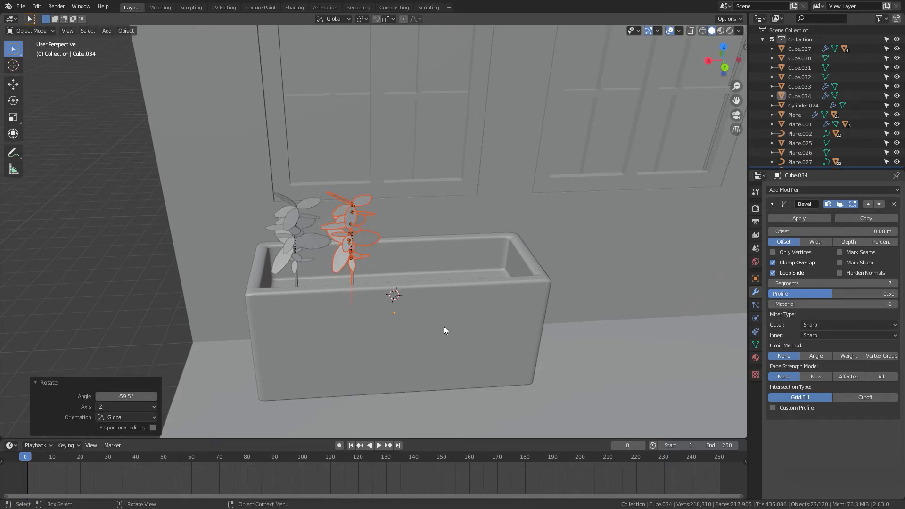
Step: Make another linked duplicate of the plant moved -1.8239 m along X
{"action": "key", "text": "shift+d"}
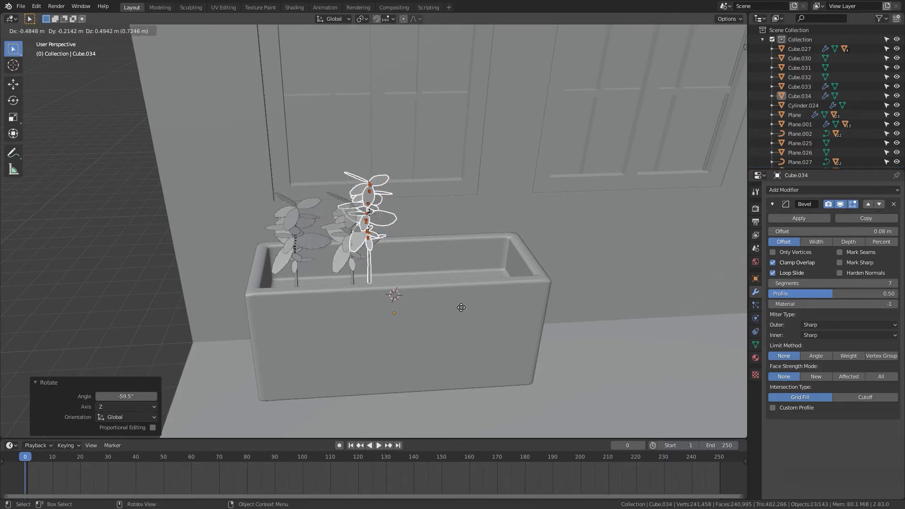
{"action": "key", "text": "x"}
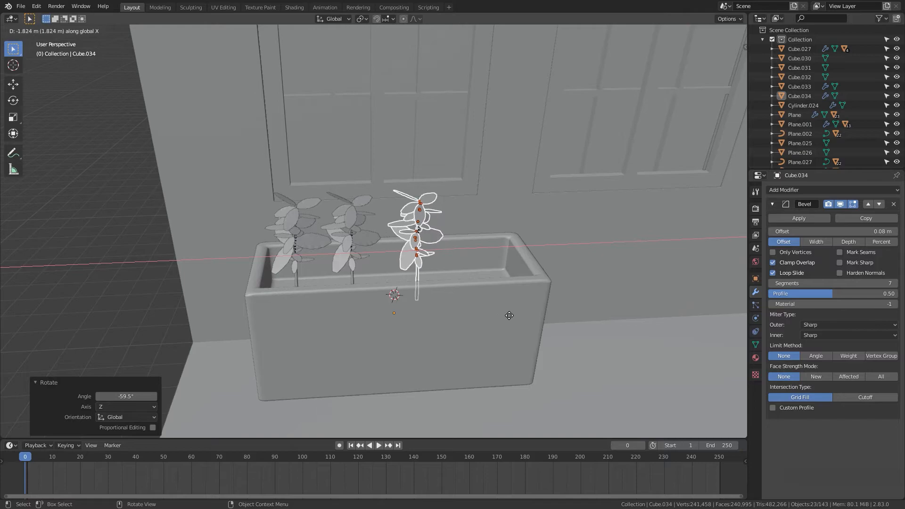
{"action": "left_click", "coordinate": [509, 319]}
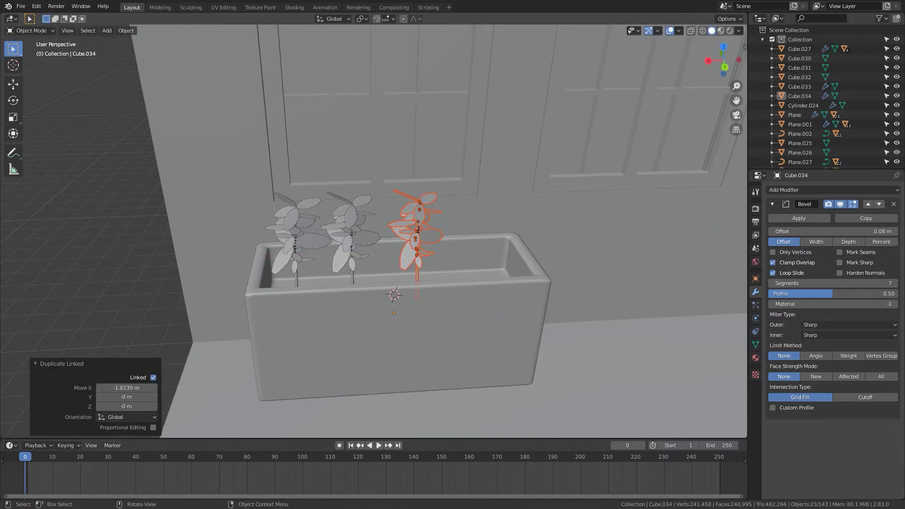
Step: Scale the third plant to 0.699 and shift it 0.24448 m along X
{"action": "key", "text": "s"}
{"action": "left_click", "coordinate": [470, 305]}
{"action": "key", "text": "shift+d"}
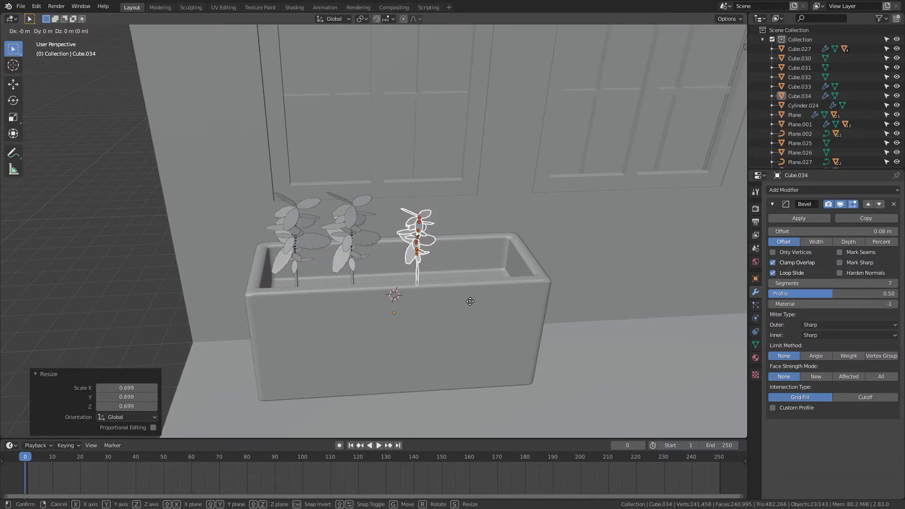
{"action": "key", "text": "x"}
{"action": "left_click", "coordinate": [461, 307]}
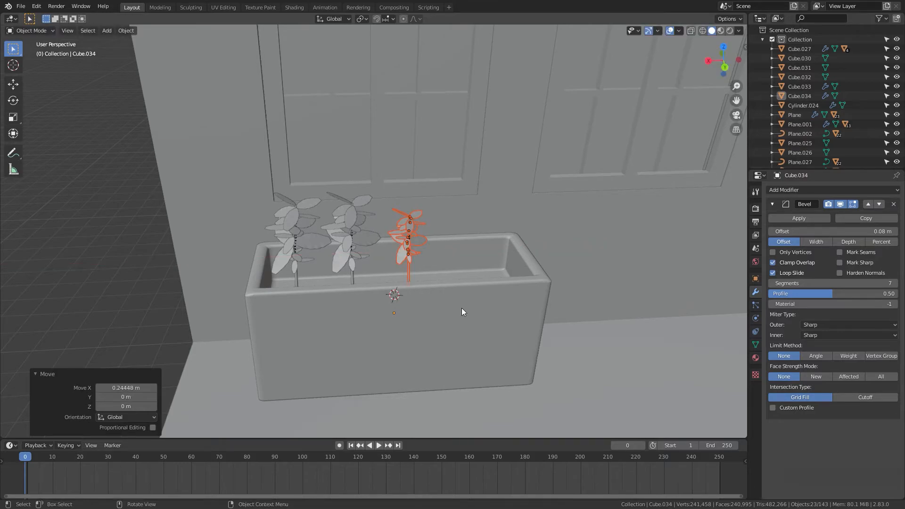
Step: Rotate the third plant -57.6° around Z and tilt it 13.2° around Y
{"action": "key", "text": "r"}
{"action": "key", "text": "z"}
{"action": "left_click", "coordinate": [386, 336]}
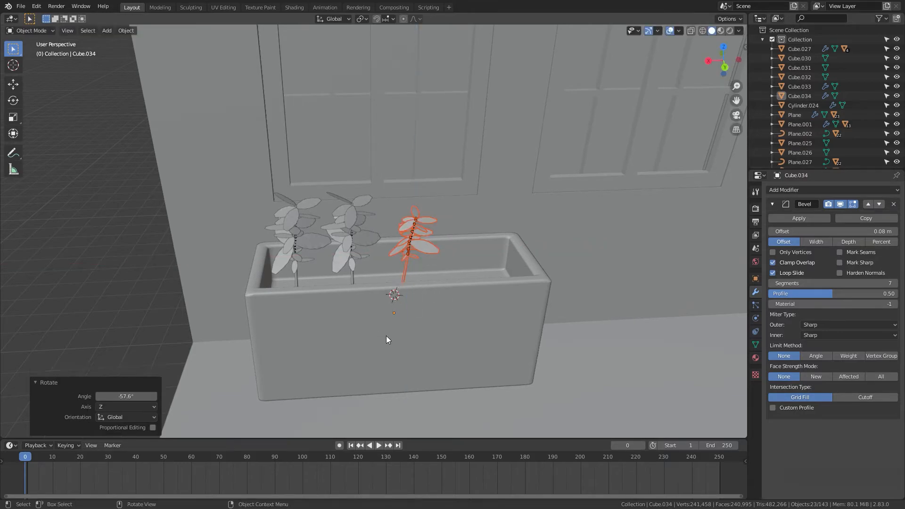
{"action": "key", "text": "r"}
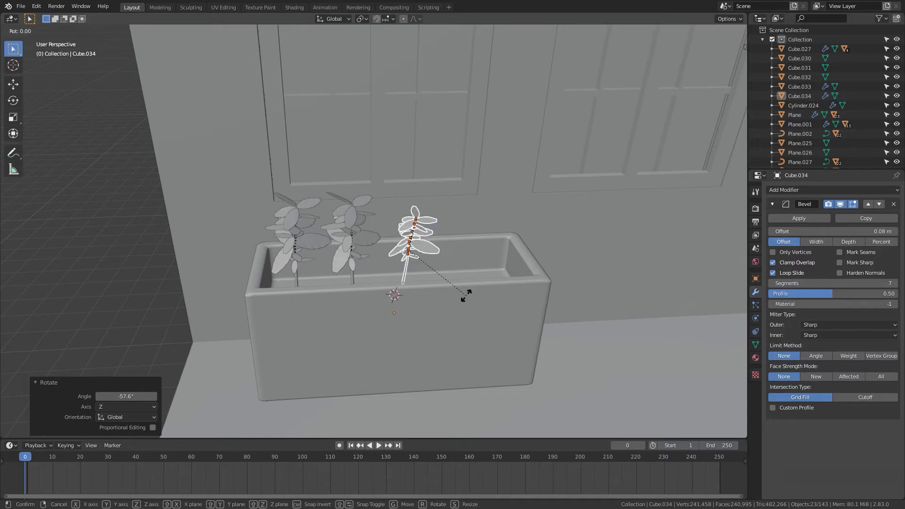
{"action": "key", "text": "y"}
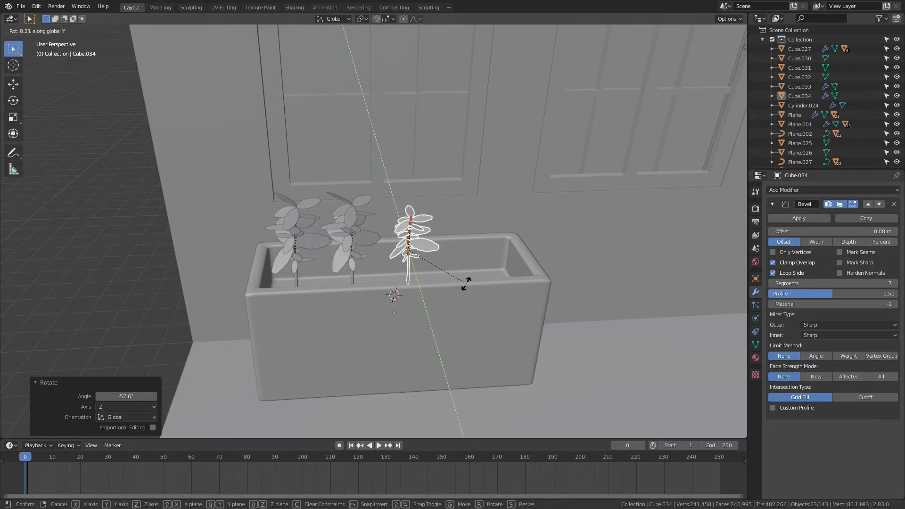
{"action": "left_click", "coordinate": [466, 278]}
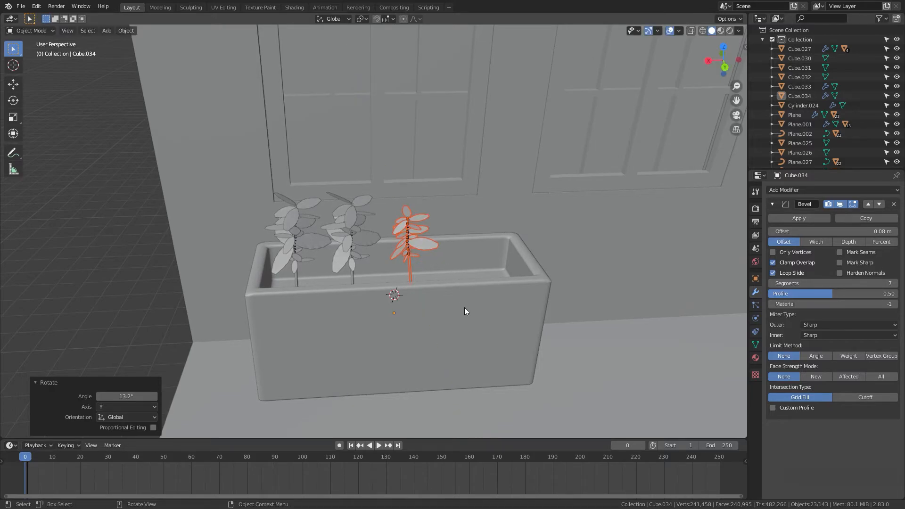
Step: Rotate the third plant a further -81.1° around the Z axis
{"action": "key", "text": "r"}
{"action": "key", "text": "z"}
{"action": "left_click", "coordinate": [364, 316]}
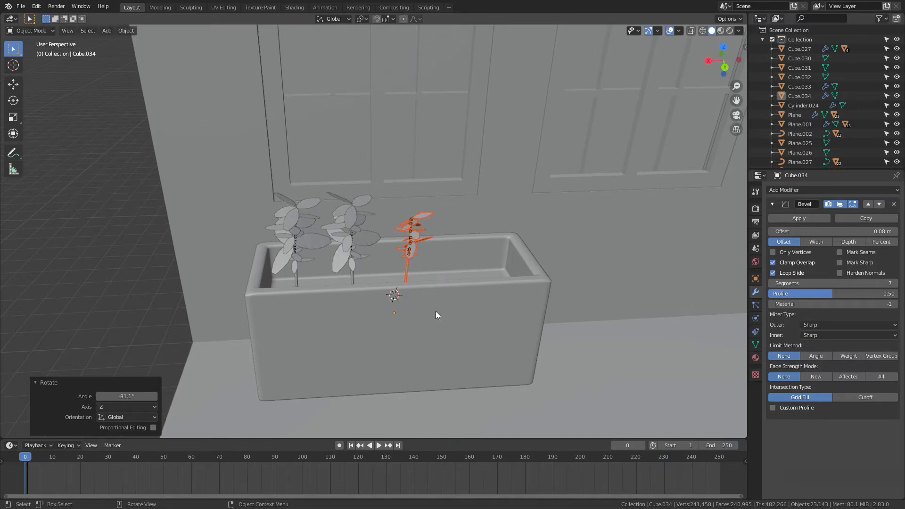
Step: Shift the third plant 0.28772 m along X
{"action": "scroll", "coordinate": [445, 313], "scroll_direction": "up", "scroll_amount": 2}
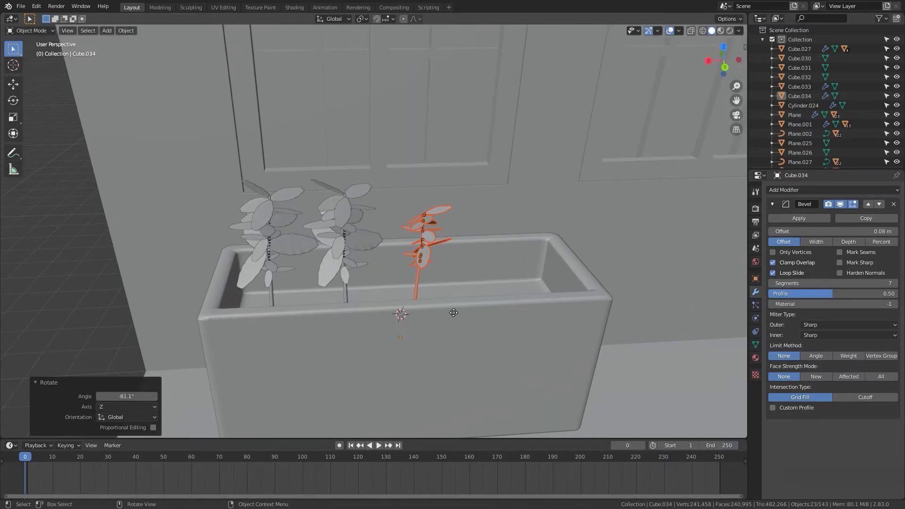
{"action": "key", "text": "g"}
{"action": "key", "text": "x"}
{"action": "left_click", "coordinate": [438, 312]}
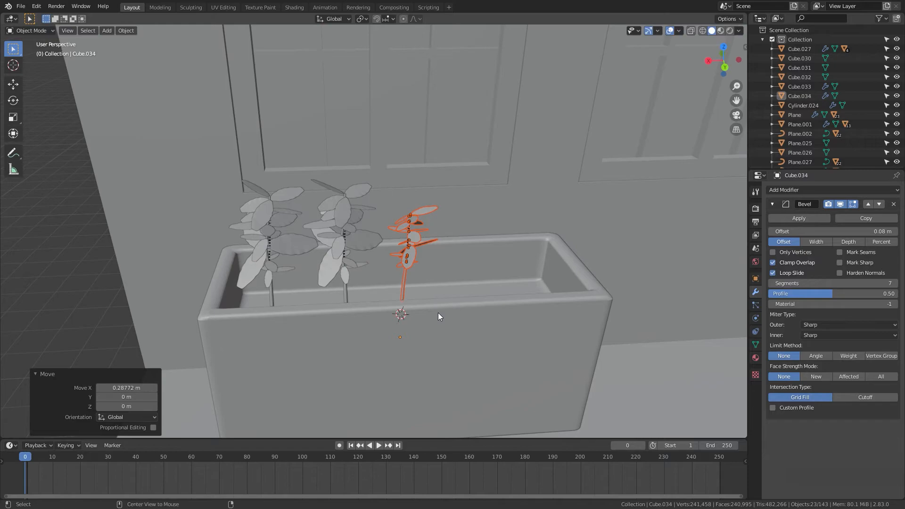
Step: Duplicate the third plant along X to the planter's end and scale the copy to 1.444
{"action": "key", "text": "shift+d"}
{"action": "key", "text": "x"}
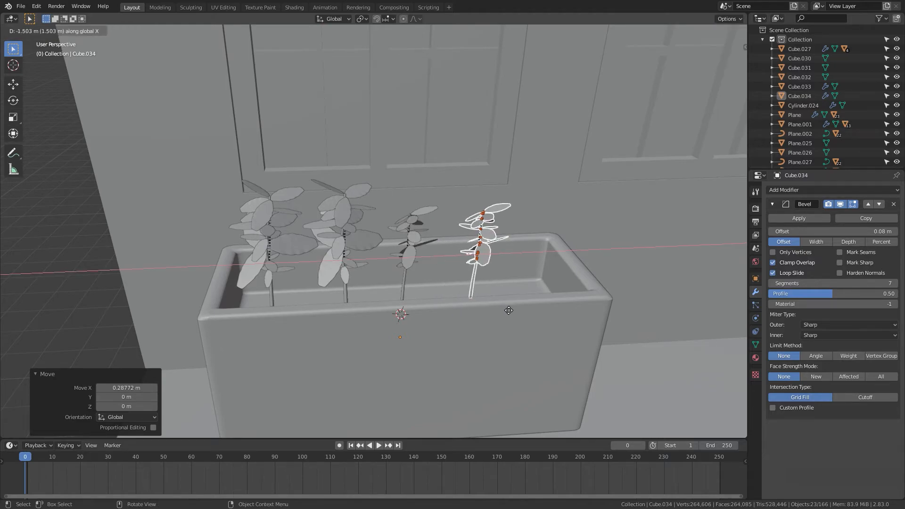
{"action": "left_click", "coordinate": [509, 310]}
{"action": "key", "text": "s"}
{"action": "left_click", "coordinate": [530, 328]}
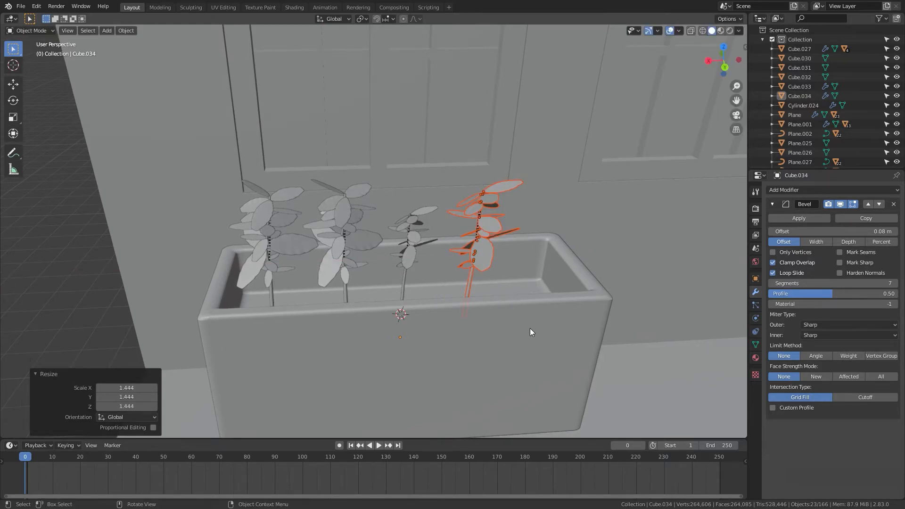
Step: Rotate the fourth plant -93.6° around the Z axis and deselect everything
{"action": "key", "text": "r"}
{"action": "key", "text": "z"}
{"action": "left_click", "coordinate": [403, 346]}
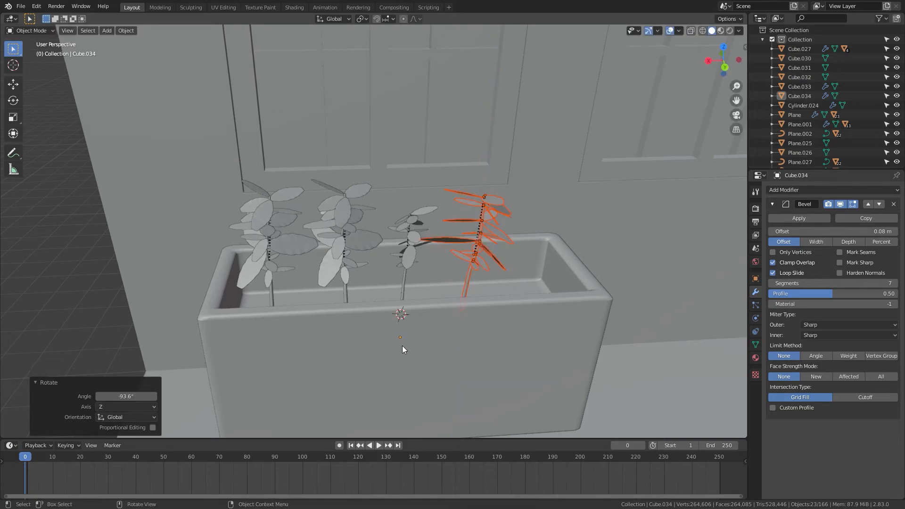
{"action": "middle_click_drag", "start_coordinate": [402, 345], "coordinate": [143, 290]}
{"action": "left_click", "coordinate": [243, 301]}
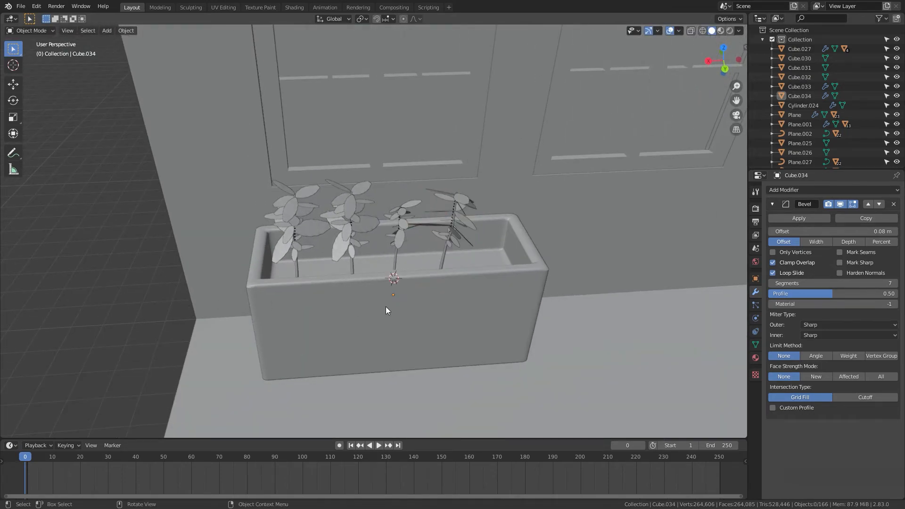
Step: Snap the 3D cursor to the room's floor object's centre
{"action": "scroll", "coordinate": [402, 310], "scroll_direction": "down", "scroll_amount": 3}
{"action": "mouse_move", "coordinate": [402, 310]}
{"action": "middle_mouse_down"}
{"action": "mouse_move", "coordinate": [451, 313]}
{"action": "mouse_move", "coordinate": [412, 303]}
{"action": "middle_mouse_up"}
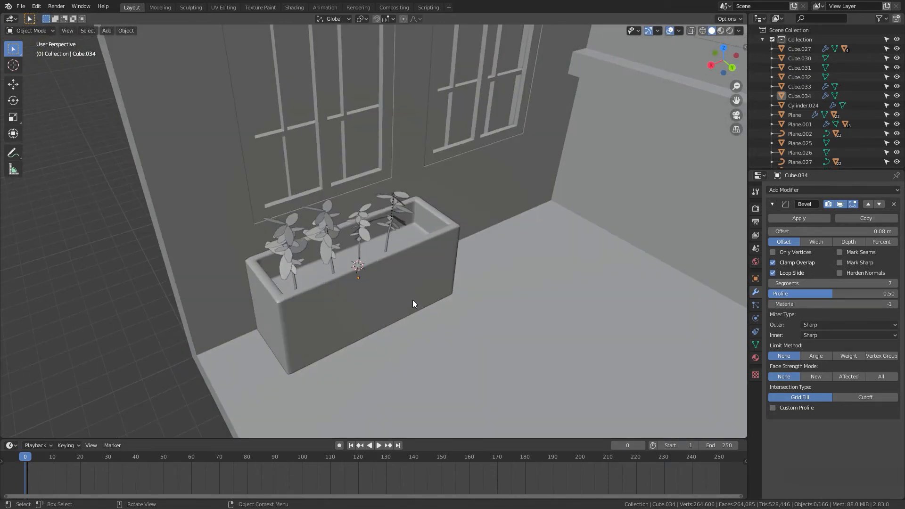
{"action": "scroll", "coordinate": [430, 294], "scroll_direction": "down", "scroll_amount": 8}
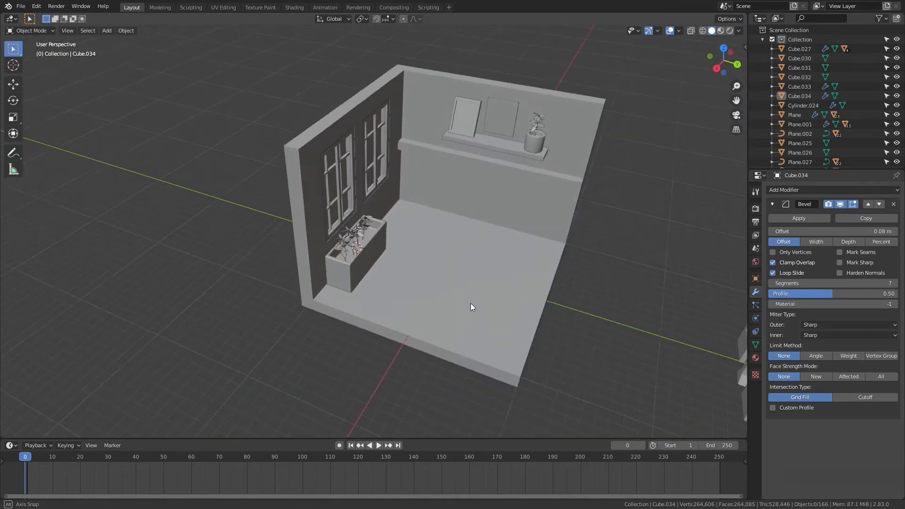
{"action": "mouse_move", "coordinate": [511, 298]}
{"action": "middle_mouse_down", "text": "shift"}
{"action": "mouse_move", "coordinate": [455, 317]}
{"action": "mouse_move", "coordinate": [497, 307]}
{"action": "mouse_move", "coordinate": [486, 305]}
{"action": "mouse_move", "coordinate": [504, 286]}
{"action": "middle_mouse_up", "text": "shift"}
{"action": "scroll", "coordinate": [561, 325], "scroll_direction": "up", "scroll_amount": 5}
{"action": "middle_click_drag", "start_coordinate": [522, 295], "coordinate": [512, 346], "text": "shift"}
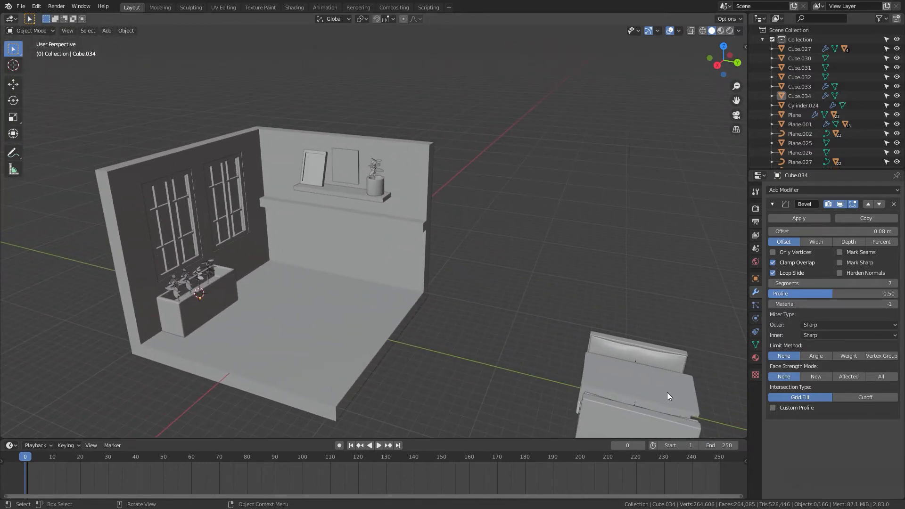
{"action": "left_click", "coordinate": [630, 397]}
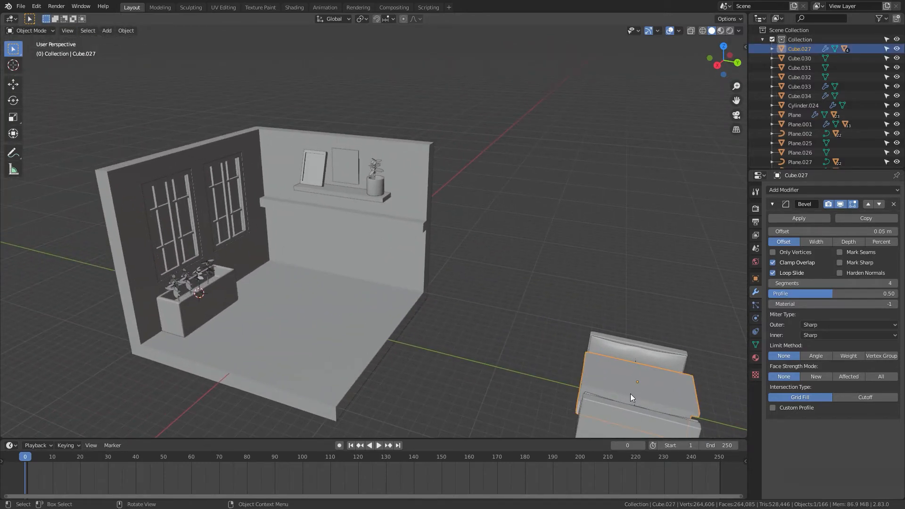
{"action": "left_click", "coordinate": [306, 339]}
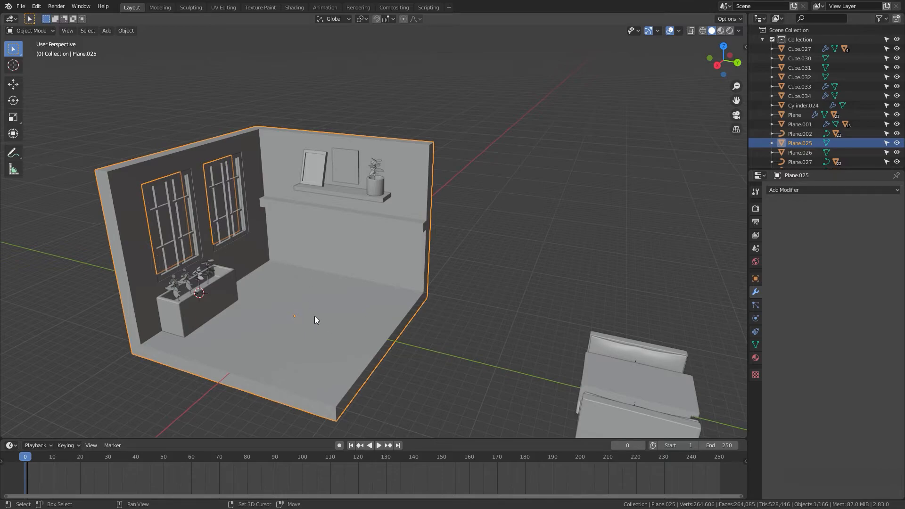
{"action": "key", "text": "shift+s"}
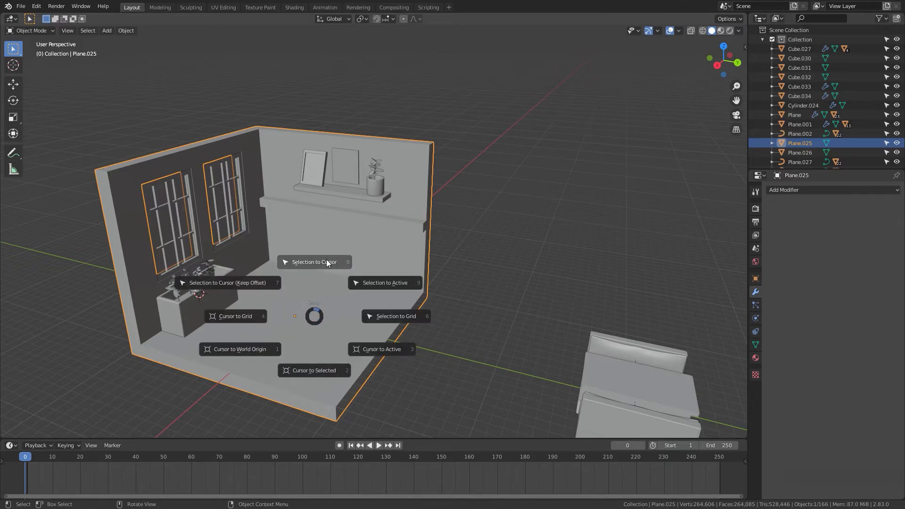
{"action": "left_click", "coordinate": [313, 370]}
{"action": "middle_click_drag", "start_coordinate": [345, 311], "coordinate": [187, 252]}
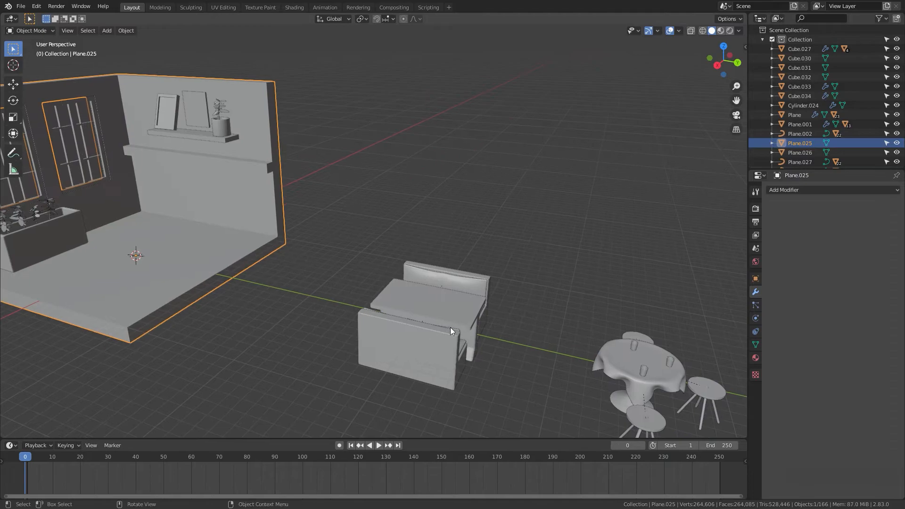
{"action": "left_click", "coordinate": [453, 325]}
{"action": "key", "text": "shift+s"}
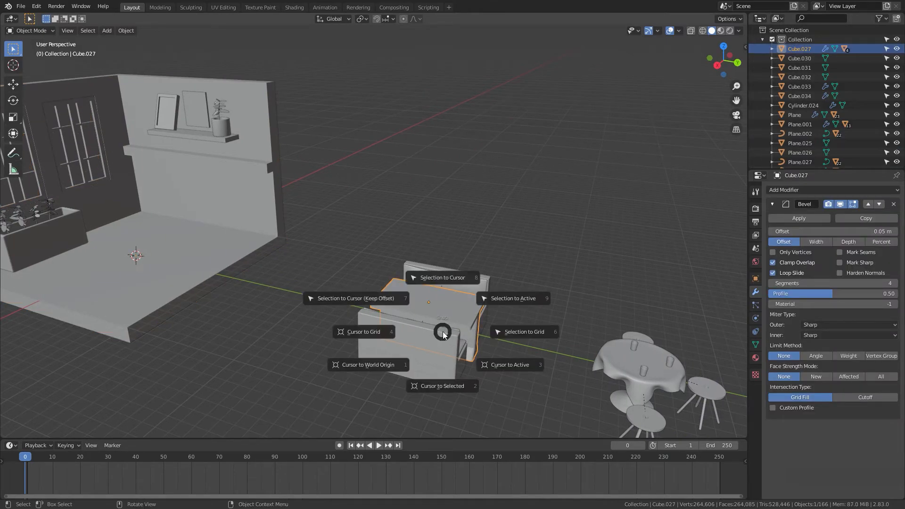
{"action": "left_click", "coordinate": [435, 267]}
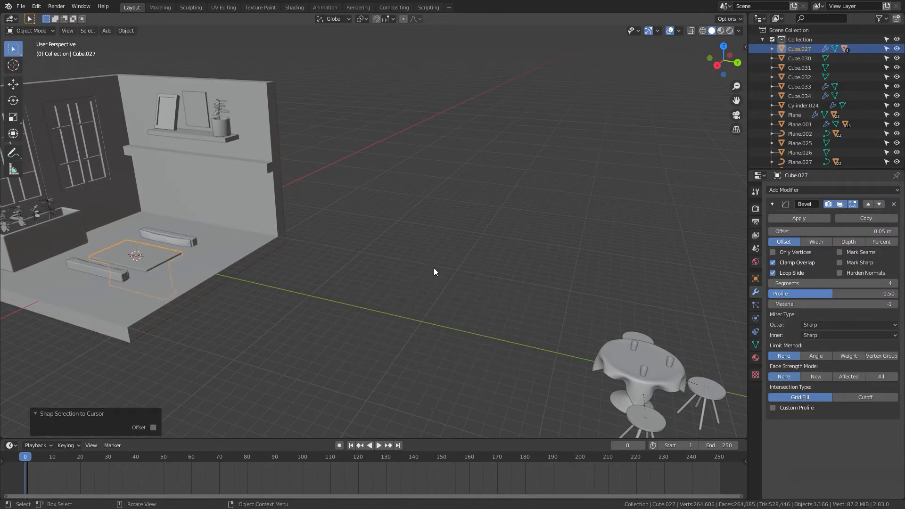
{"action": "key", "text": "ctrl+z"}
Step: Move the café table set to the 3D cursor in the room
{"action": "middle_click_drag", "start_coordinate": [522, 300], "coordinate": [309, 284], "text": "shift"}
{"action": "left_click", "coordinate": [326, 299]}
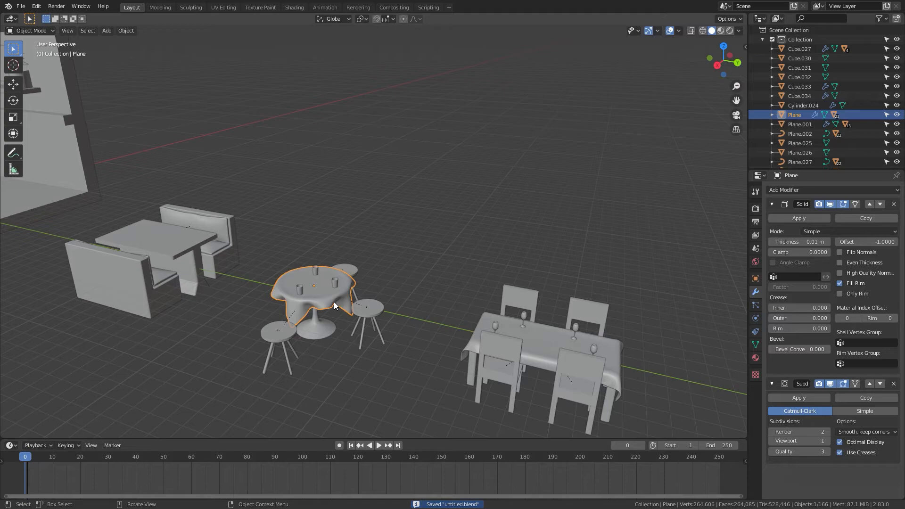
{"action": "key", "text": "shift+s"}
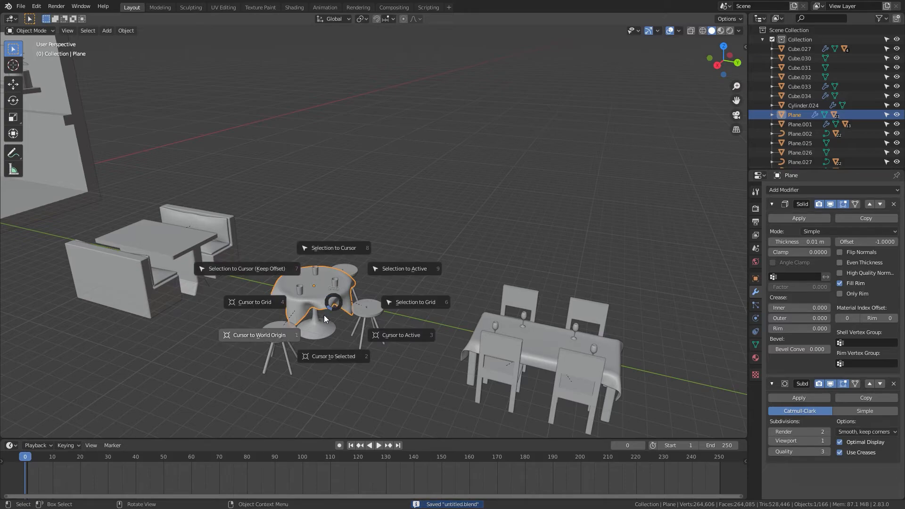
{"action": "left_click", "coordinate": [330, 247]}
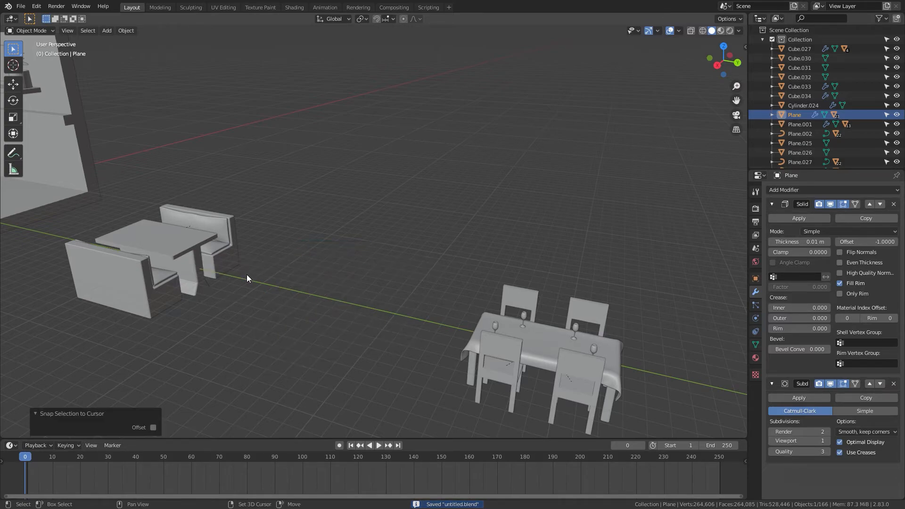
Step: Raise the café table set 3.3587 m along the Z axis
{"action": "middle_click_drag", "start_coordinate": [247, 278], "coordinate": [535, 374]}
{"action": "key", "text": "g"}
{"action": "key", "text": "z"}
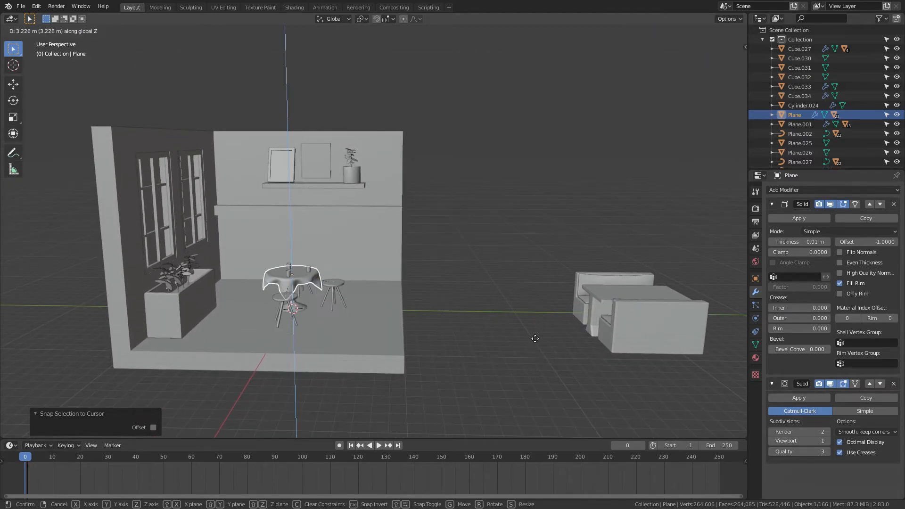
{"action": "left_click", "coordinate": [536, 337]}
Step: Lower the café table set 0.37634 m along the Z axis
{"action": "key", "text": "KP_3"}
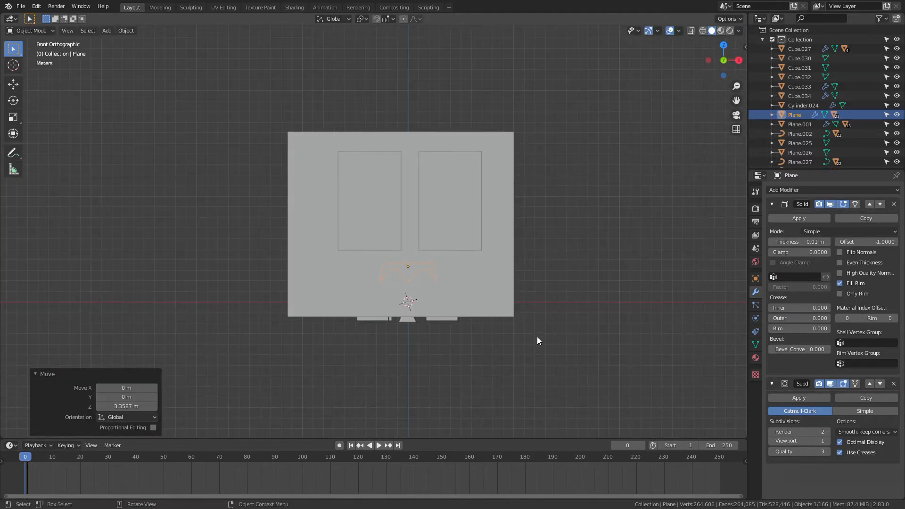
{"action": "scroll", "coordinate": [536, 337], "scroll_direction": "up", "scroll_amount": 4}
{"action": "key", "text": "z"}
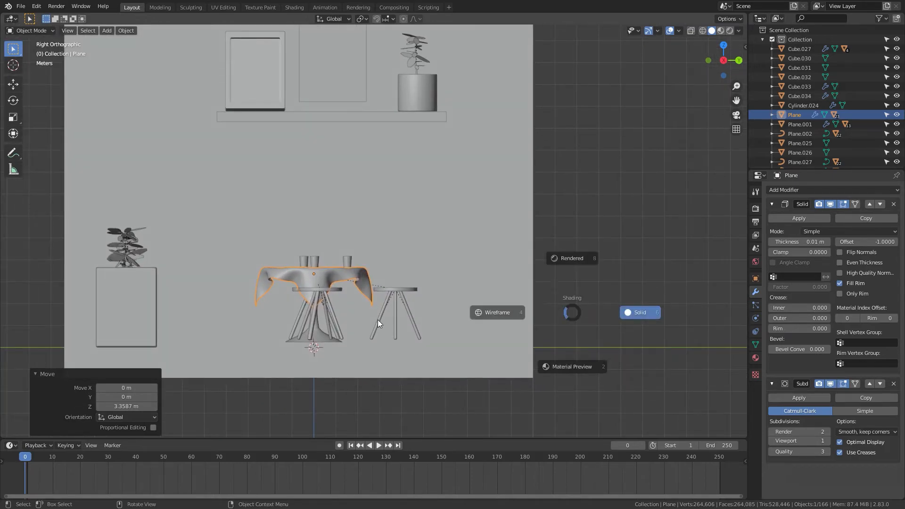
{"action": "left_click", "coordinate": [493, 315]}
{"action": "scroll", "coordinate": [407, 341], "scroll_direction": "up", "scroll_amount": 2}
{"action": "key", "text": "g"}
{"action": "key", "text": "z"}
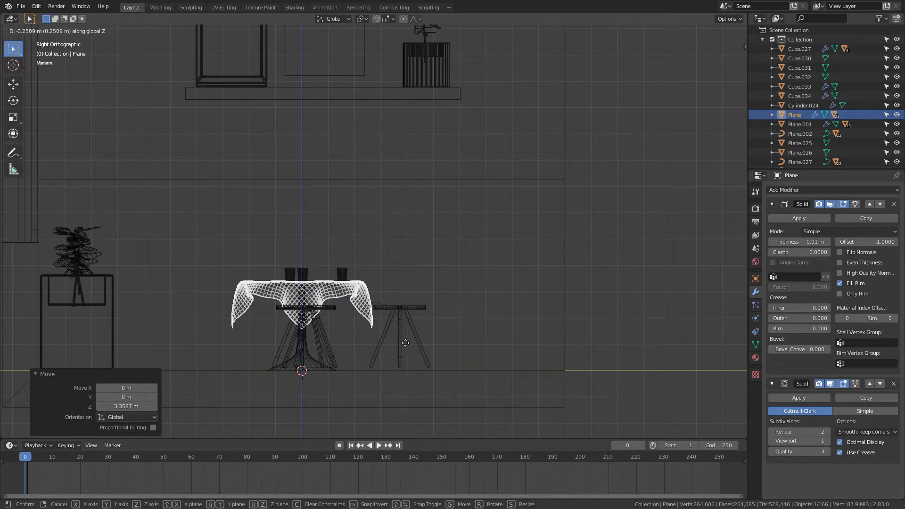
{"action": "left_click", "coordinate": [403, 349]}
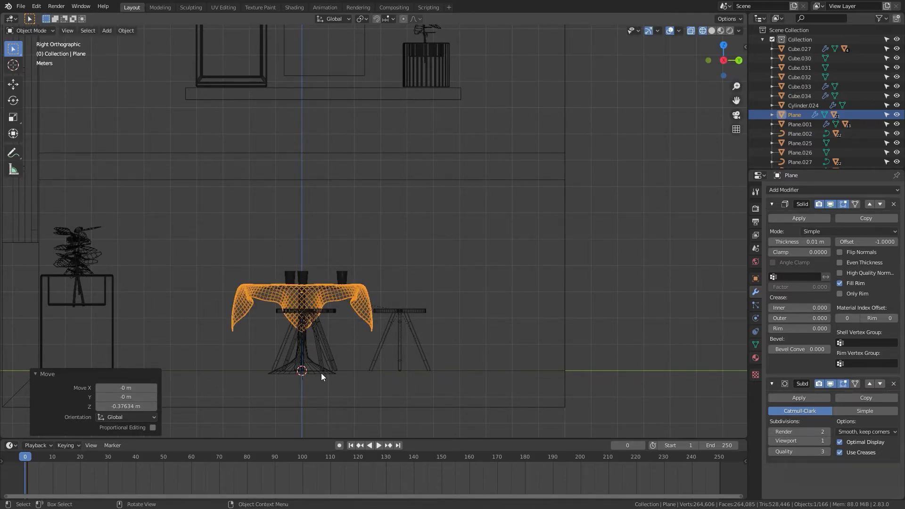
Step: Start moving the café table set horizontally with the Z axis locked
{"action": "key", "text": "z"}
{"action": "left_click", "coordinate": [372, 371]}
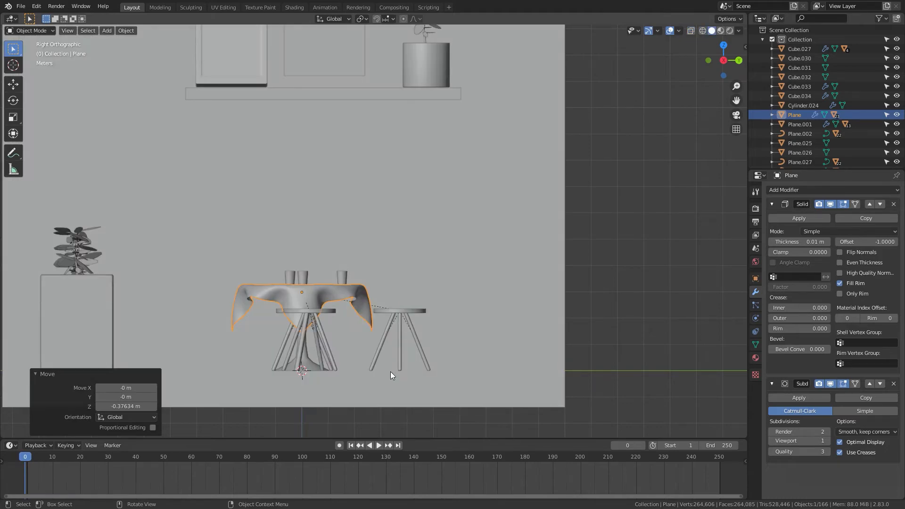
{"action": "mouse_move", "coordinate": [390, 371]}
{"action": "middle_mouse_down"}
{"action": "mouse_move", "coordinate": [413, 393]}
{"action": "mouse_move", "coordinate": [370, 420]}
{"action": "middle_mouse_up"}
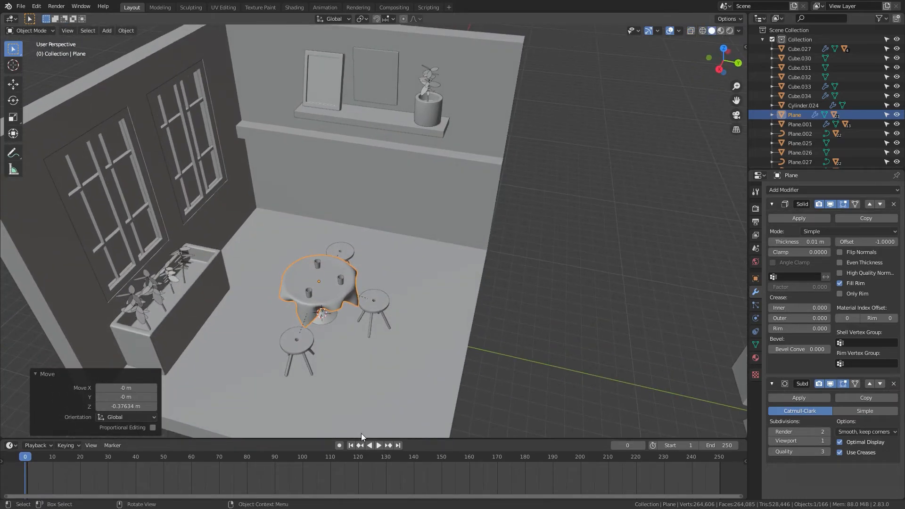
{"action": "key", "text": "g"}
{"action": "key", "text": "shift+z"}
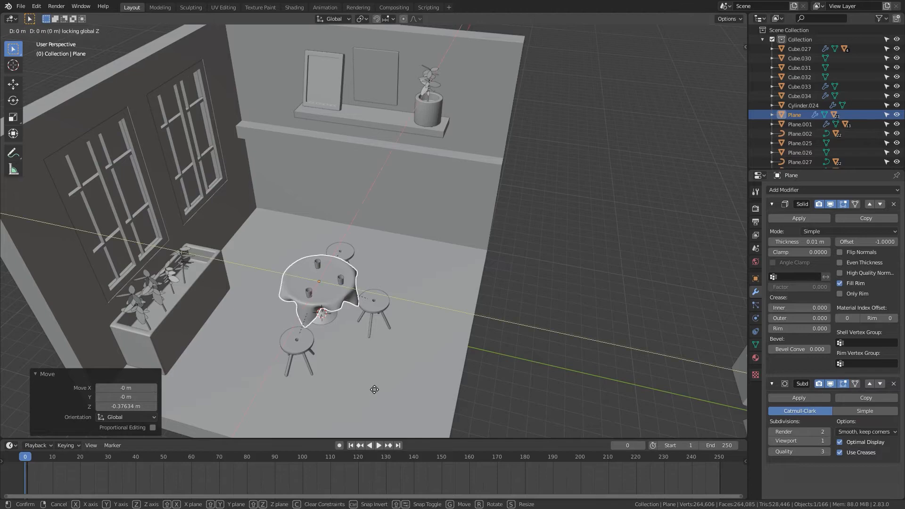
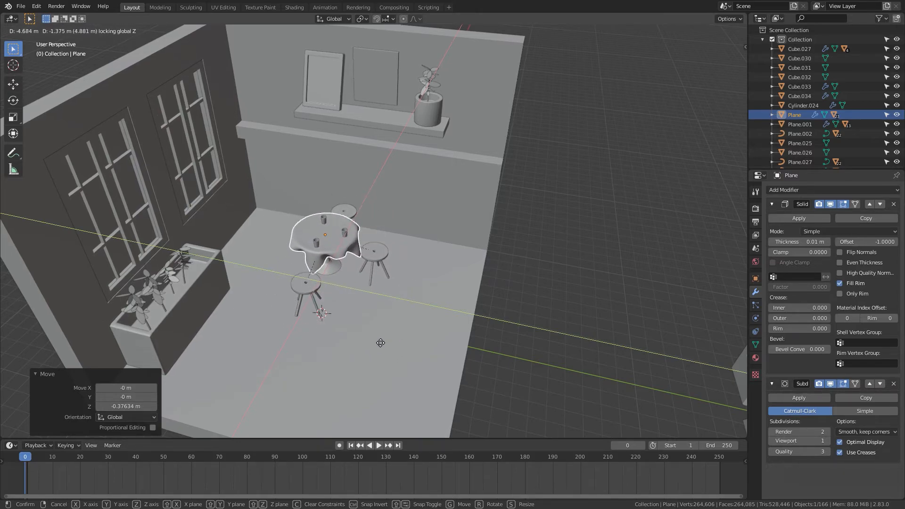
Step: Finish placing the café table set and rotate it 17.7° around the Z axis
{"action": "left_click", "coordinate": [314, 327]}
{"action": "key", "text": "r"}
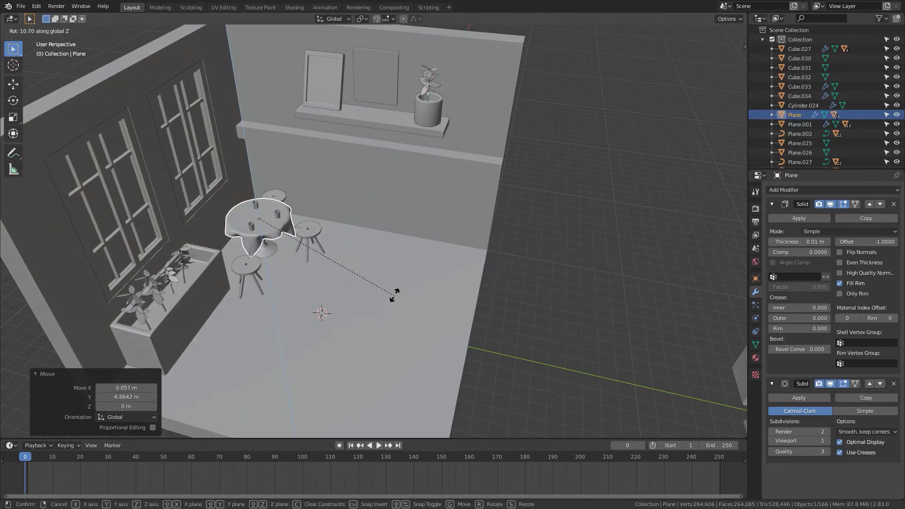
{"action": "left_click", "coordinate": [405, 283]}
Step: Move the stool behind the table horizontally with the Z axis locked, closer to the table
{"action": "scroll", "coordinate": [394, 306], "scroll_direction": "up", "scroll_amount": 3}
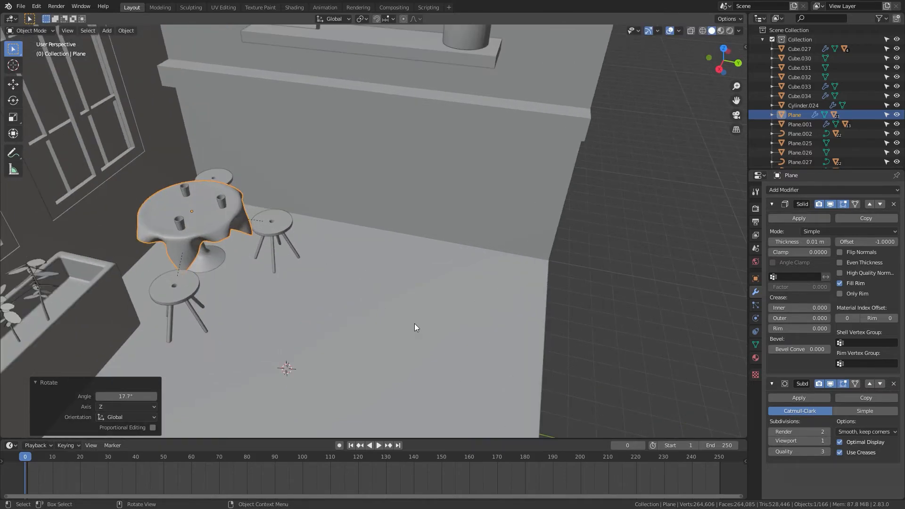
{"action": "middle_click_drag", "start_coordinate": [414, 323], "coordinate": [361, 326]}
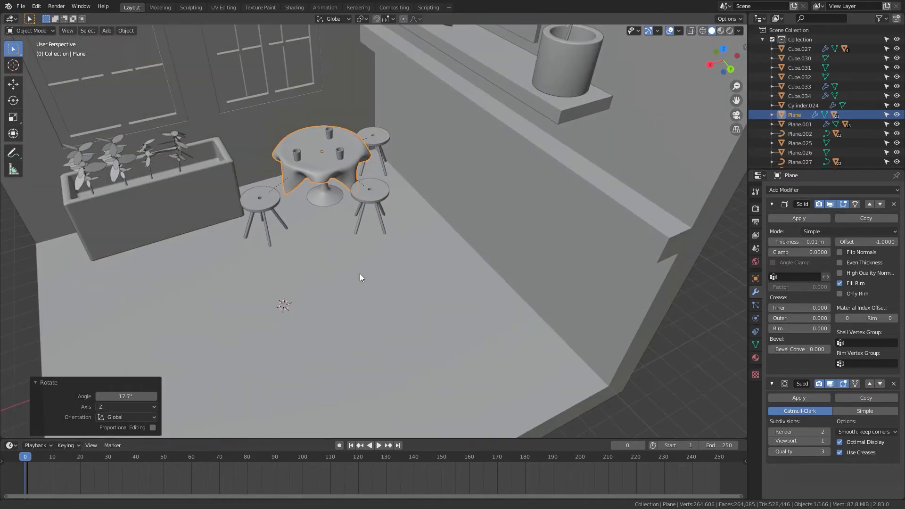
{"action": "middle_click_drag", "start_coordinate": [360, 273], "coordinate": [347, 322], "text": "shift"}
{"action": "scroll", "coordinate": [349, 253], "scroll_direction": "up", "scroll_amount": 4}
{"action": "left_click", "coordinate": [353, 194]}
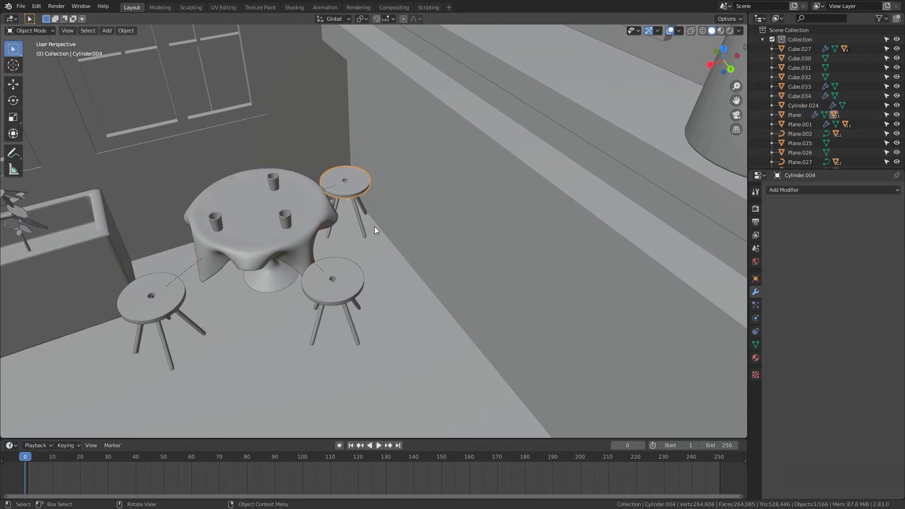
{"action": "key", "text": "g"}
{"action": "key", "text": "shift+z"}
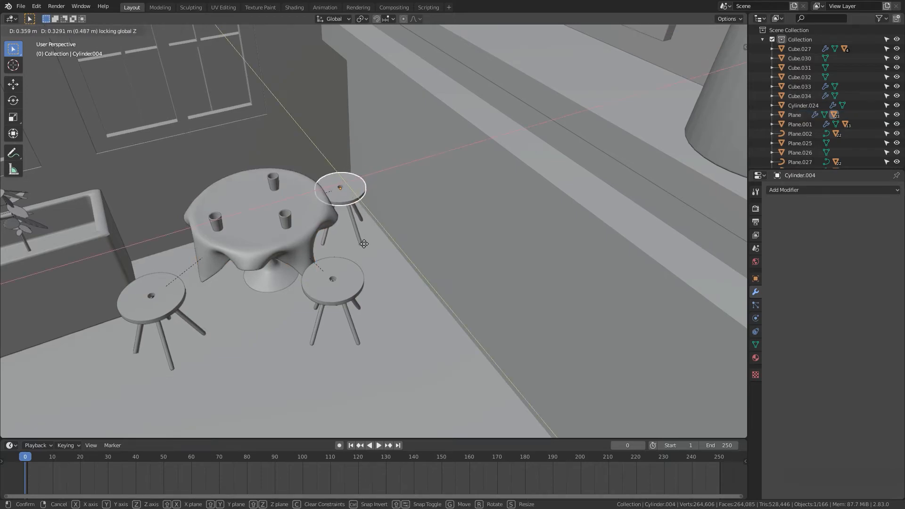
{"action": "left_click", "coordinate": [371, 255]}
Step: Move the front-left stool horizontally -0.6459 m in X and -0.21562 m in Y
{"action": "left_click", "coordinate": [337, 290]}
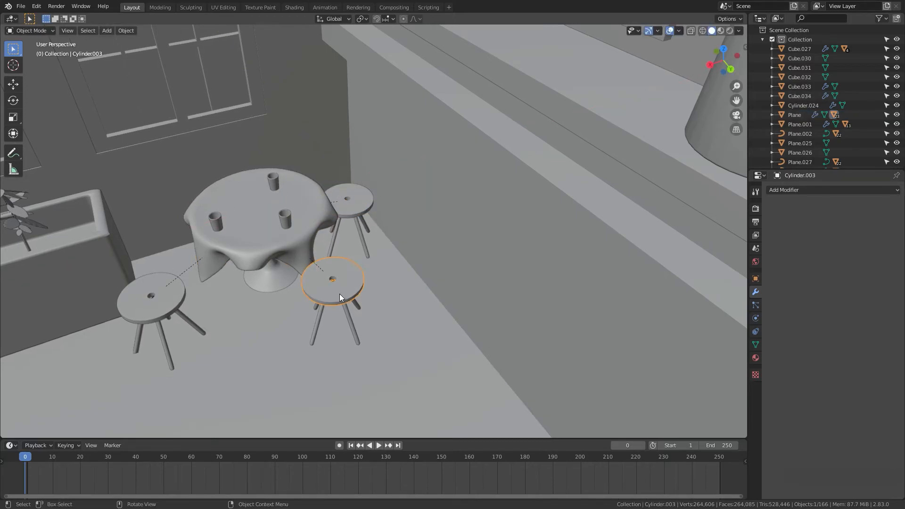
{"action": "middle_click_drag", "start_coordinate": [414, 327], "coordinate": [499, 245]}
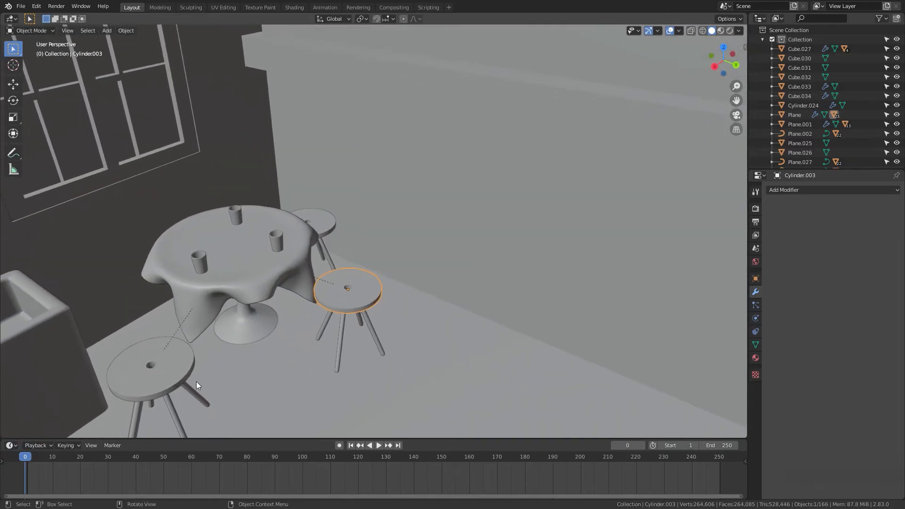
{"action": "left_click", "coordinate": [165, 389]}
{"action": "key", "text": "g"}
{"action": "key", "text": "shift+z"}
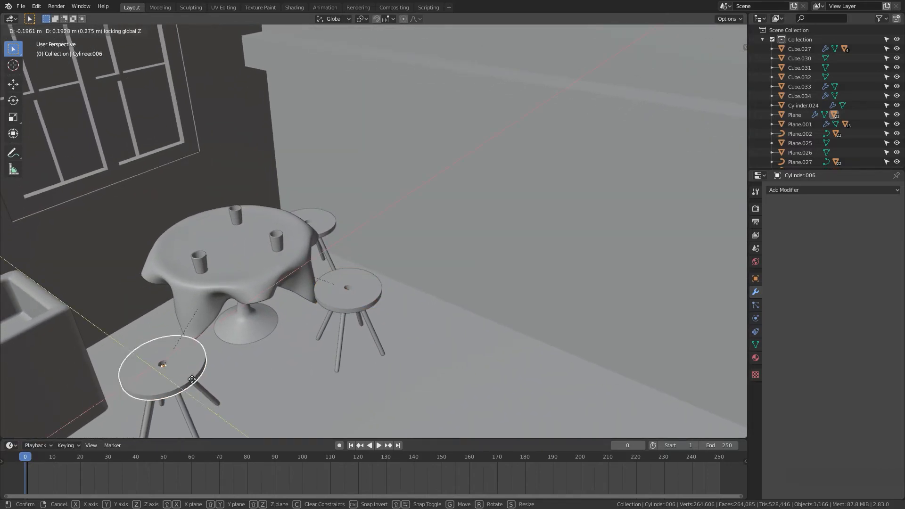
{"action": "left_click", "coordinate": [192, 363]}
Step: Move the café table set 0.59655 m along the Y axis
{"action": "scroll", "coordinate": [333, 351], "scroll_direction": "down", "scroll_amount": 8}
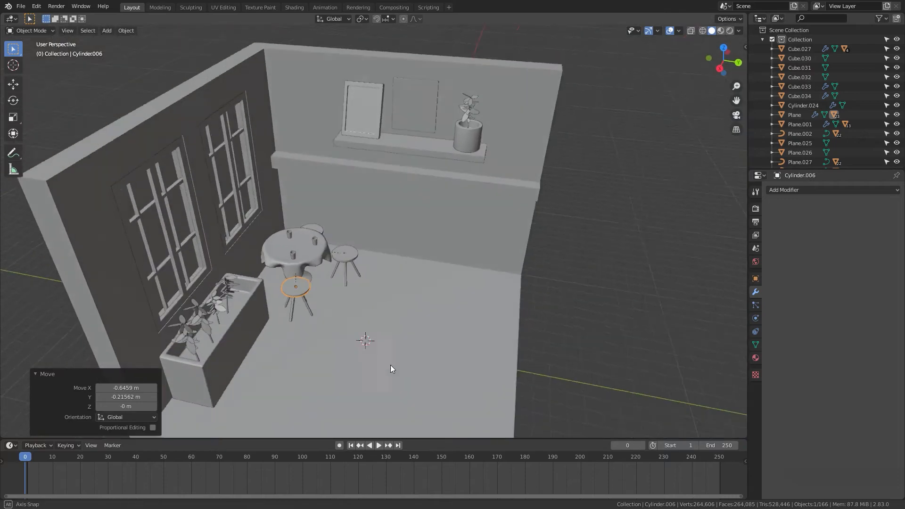
{"action": "left_click", "coordinate": [531, 368]}
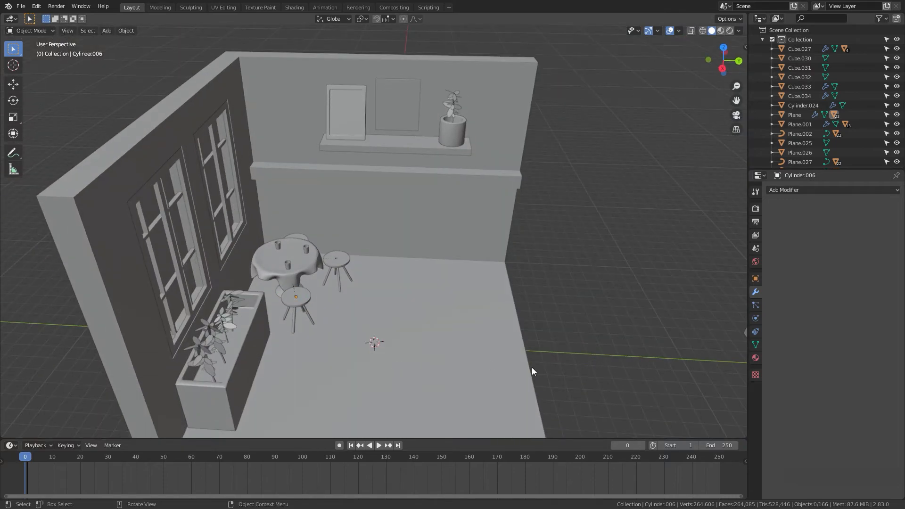
{"action": "left_click", "coordinate": [309, 270]}
{"action": "key", "text": "g"}
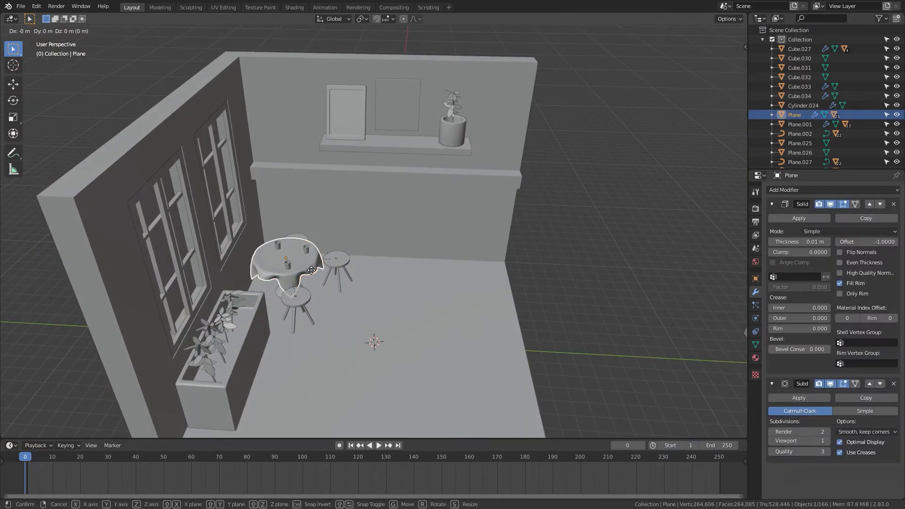
{"action": "key", "text": "y"}
{"action": "left_click", "coordinate": [319, 271]}
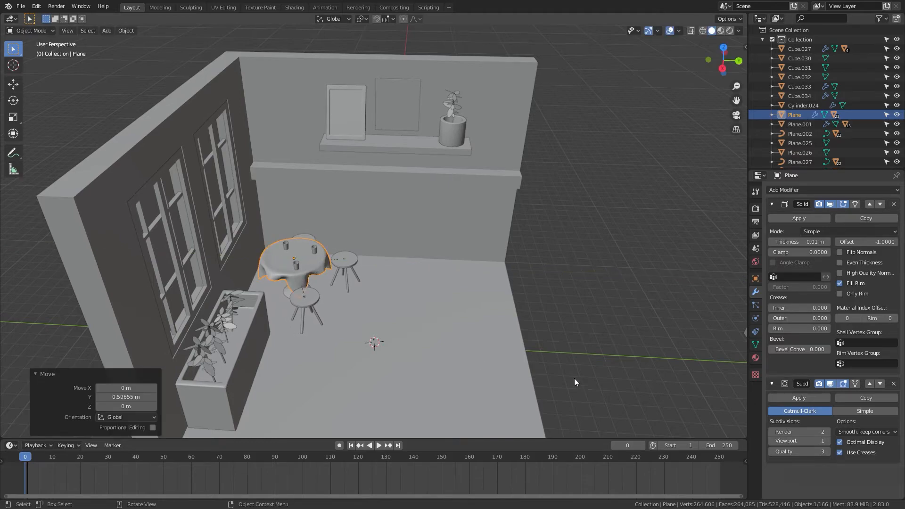
Step: Snap the booth seating set outside the room to the 3D cursor
{"action": "left_click", "coordinate": [555, 391]}
{"action": "scroll", "coordinate": [551, 394], "scroll_direction": "down", "scroll_amount": 3}
{"action": "middle_click_drag", "start_coordinate": [552, 394], "coordinate": [398, 321]}
{"action": "scroll", "coordinate": [399, 321], "scroll_direction": "up", "scroll_amount": 3}
{"action": "left_click", "coordinate": [481, 332]}
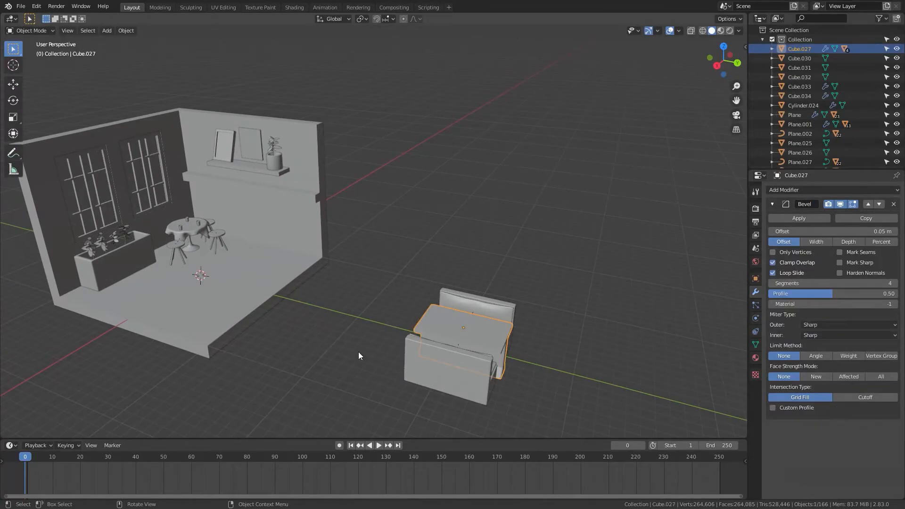
{"action": "middle_click_drag", "start_coordinate": [358, 351], "coordinate": [385, 368]}
{"action": "scroll", "coordinate": [386, 368], "scroll_direction": "up", "scroll_amount": 2}
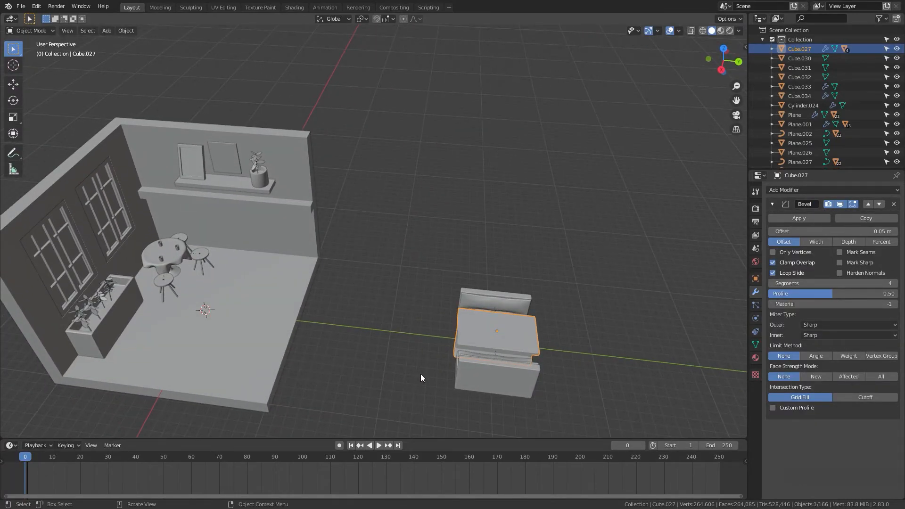
{"action": "key", "text": "shift+s"}
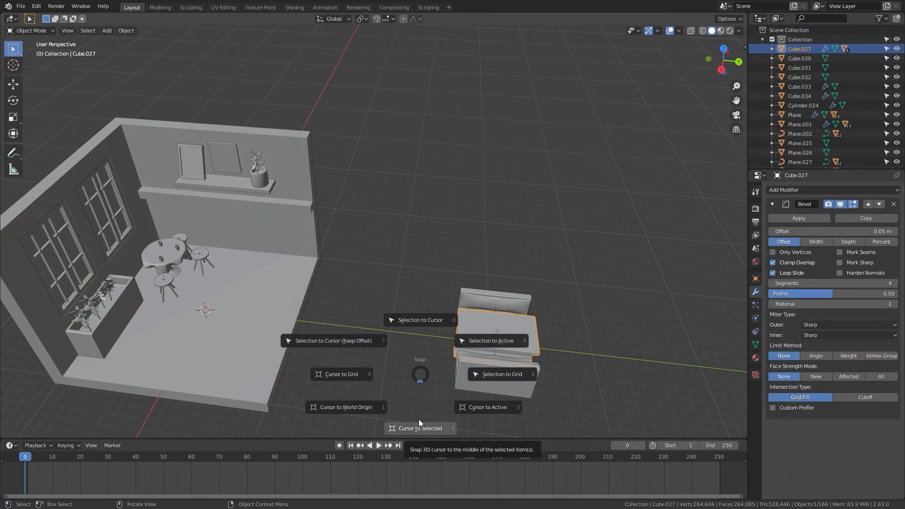
{"action": "left_click", "coordinate": [448, 311]}
Step: In a wireframe right side view, raise the booth seating set 3.7161 m along the Z axis
{"action": "key", "text": "KP_3"}
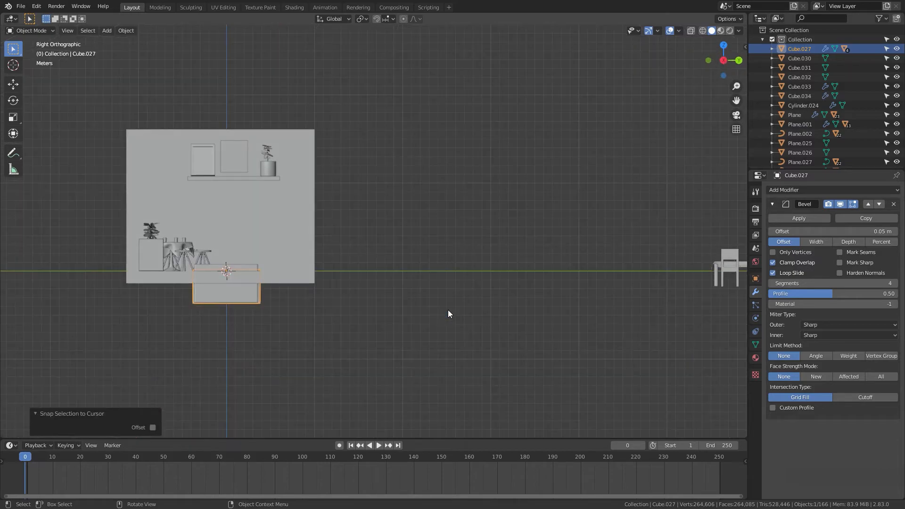
{"action": "key", "text": "z"}
{"action": "left_click", "coordinate": [348, 313]}
{"action": "mouse_move", "coordinate": [394, 318]}
{"action": "middle_mouse_down", "text": "shift"}
{"action": "mouse_move", "coordinate": [430, 363]}
{"action": "mouse_move", "coordinate": [475, 326]}
{"action": "middle_mouse_up", "text": "shift"}
{"action": "scroll", "coordinate": [453, 333], "scroll_direction": "up", "scroll_amount": 4}
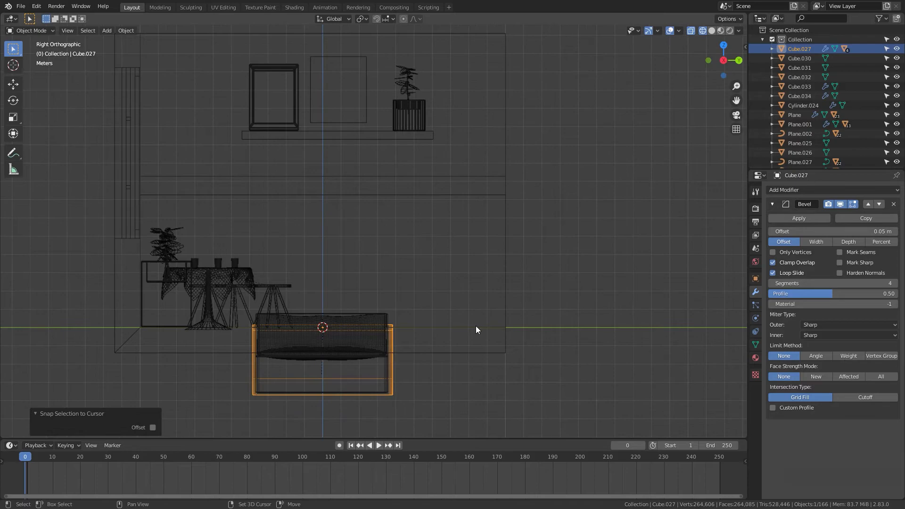
{"action": "key", "text": "n"}
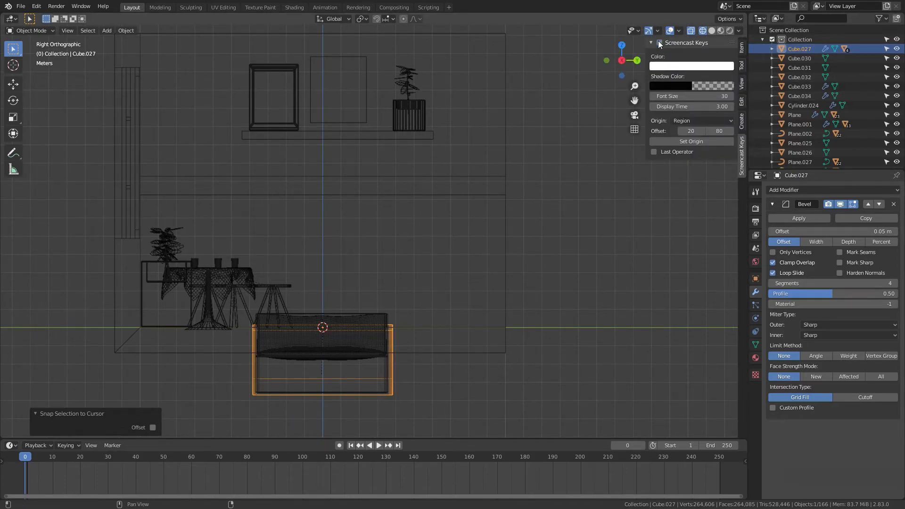
{"action": "key", "text": "n"}
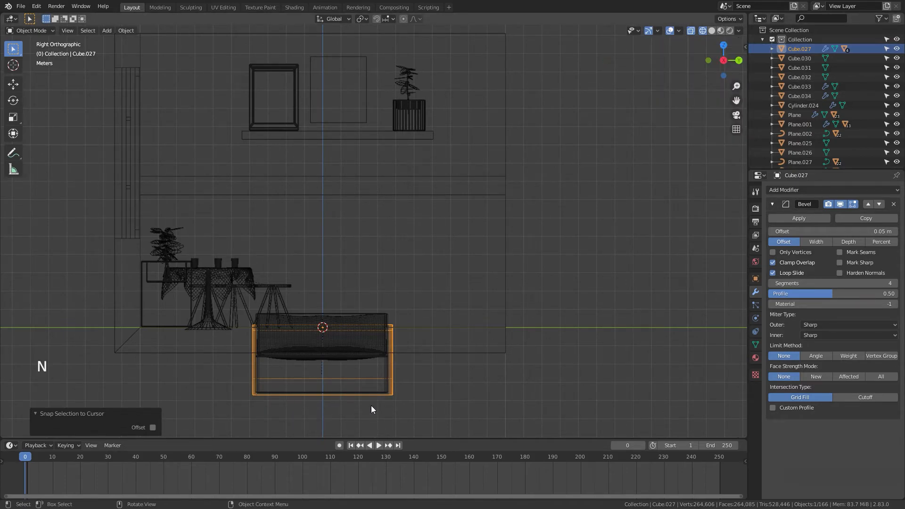
{"action": "middle_click_drag", "start_coordinate": [424, 398], "coordinate": [464, 404], "text": "shift"}
{"action": "key", "text": "g"}
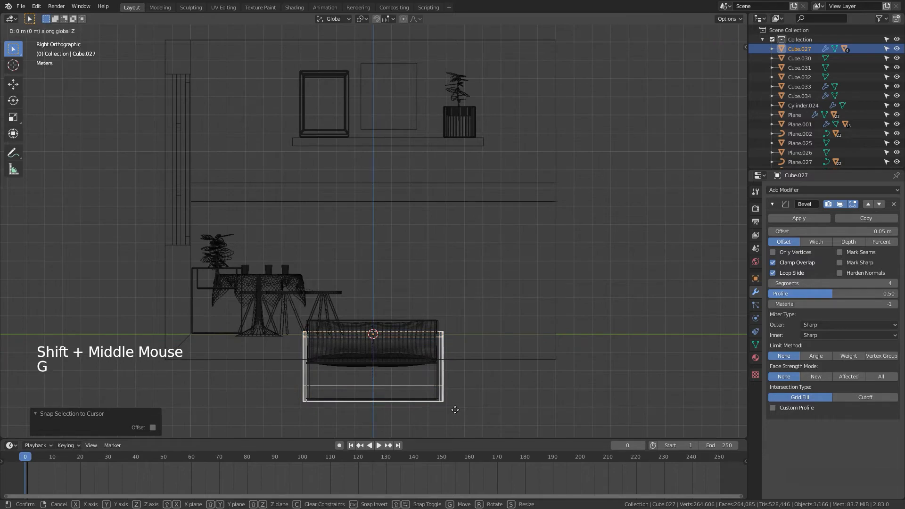
{"action": "left_click", "coordinate": [460, 345]}
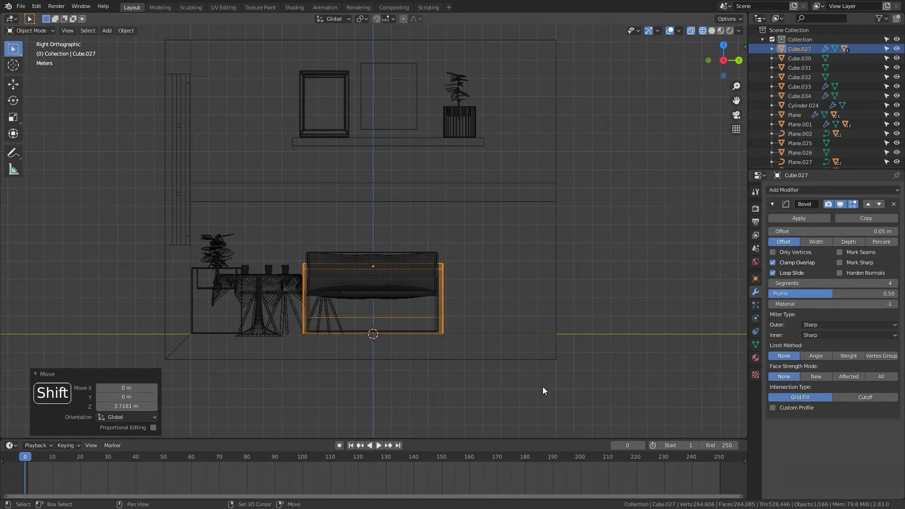
Step: Move the booth seating set 4.8516 m along the Y axis
{"action": "middle_click_drag", "start_coordinate": [542, 390], "coordinate": [507, 394], "text": "shift"}
{"action": "key", "text": "g"}
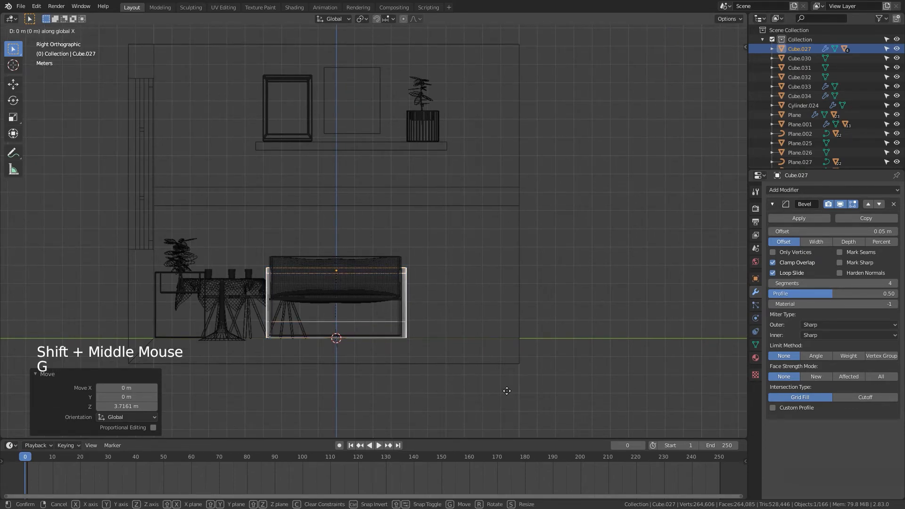
{"action": "key", "text": "y"}
{"action": "left_click", "coordinate": [594, 399]}
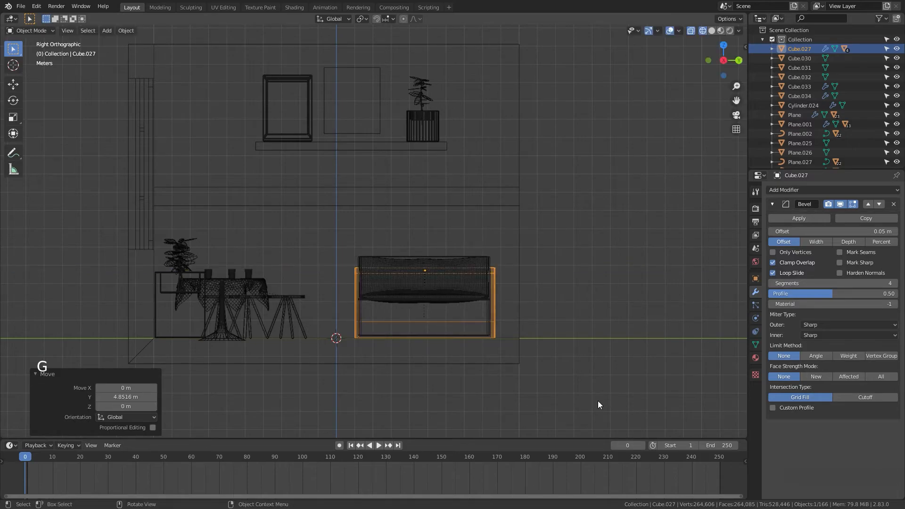
Step: Back in solid shading, scale the booth seating set down uniformly to 0.86
{"action": "mouse_move", "coordinate": [597, 400]}
{"action": "middle_mouse_down"}
{"action": "mouse_move", "coordinate": [495, 437]}
{"action": "mouse_move", "coordinate": [436, 412]}
{"action": "middle_mouse_up"}
{"action": "scroll", "coordinate": [499, 424], "scroll_direction": "down", "scroll_amount": 4}
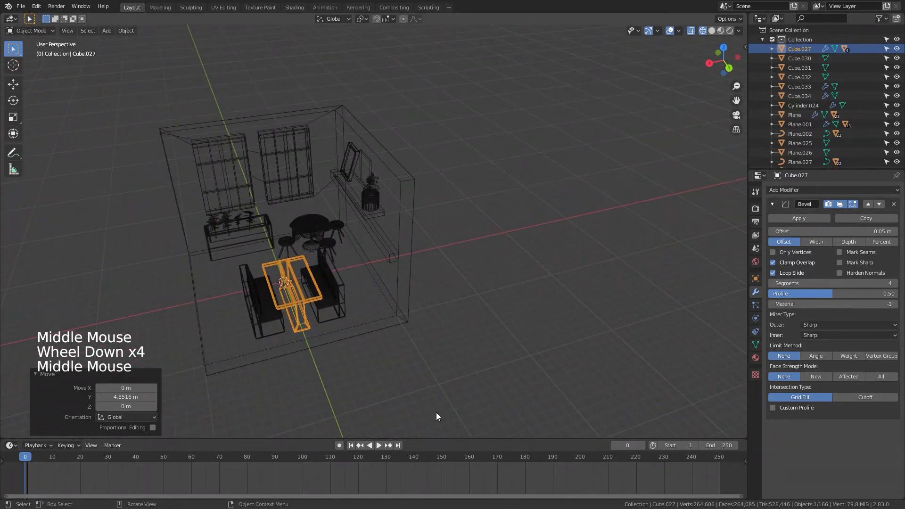
{"action": "key", "text": "z"}
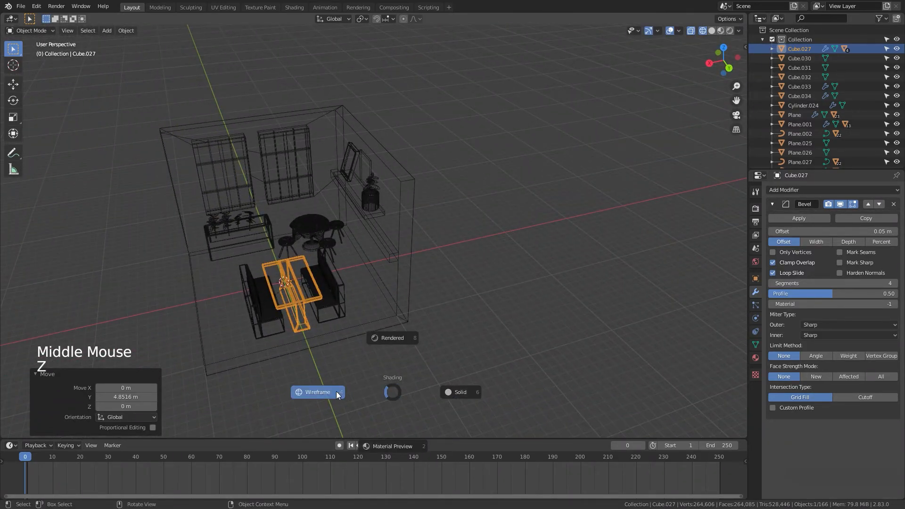
{"action": "left_click", "coordinate": [466, 392]}
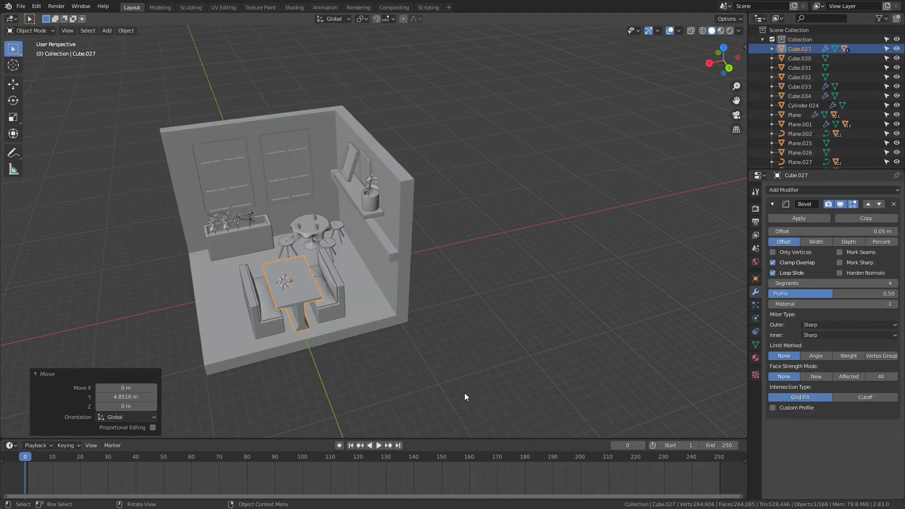
{"action": "mouse_move", "coordinate": [465, 392]}
{"action": "middle_mouse_down"}
{"action": "mouse_move", "coordinate": [504, 385]}
{"action": "mouse_move", "coordinate": [516, 397]}
{"action": "mouse_move", "coordinate": [529, 386]}
{"action": "middle_mouse_up"}
{"action": "key", "text": "s"}
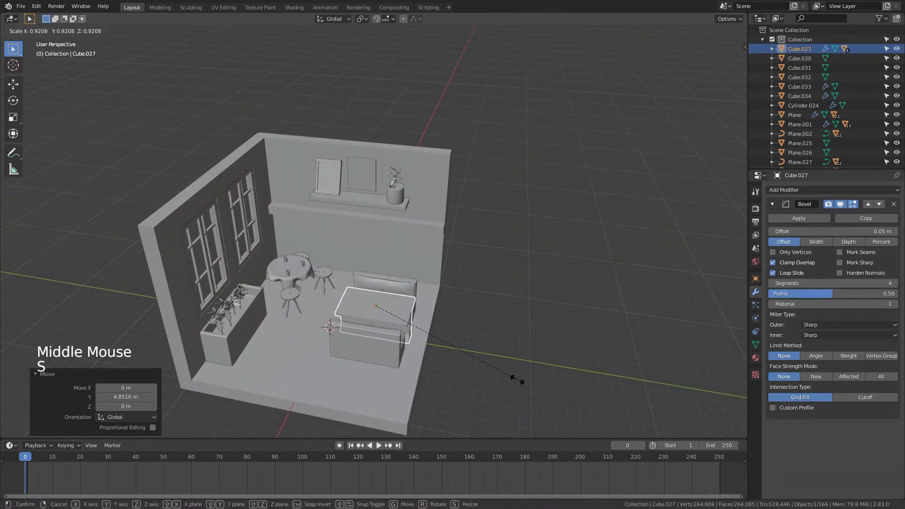
{"action": "left_click", "coordinate": [509, 375]}
Step: In wireframe side view, lower the booth seating set 0.49462 m along the Z axis onto the floor
{"action": "key", "text": "KP_1"}
{"action": "key", "text": "KP_3"}
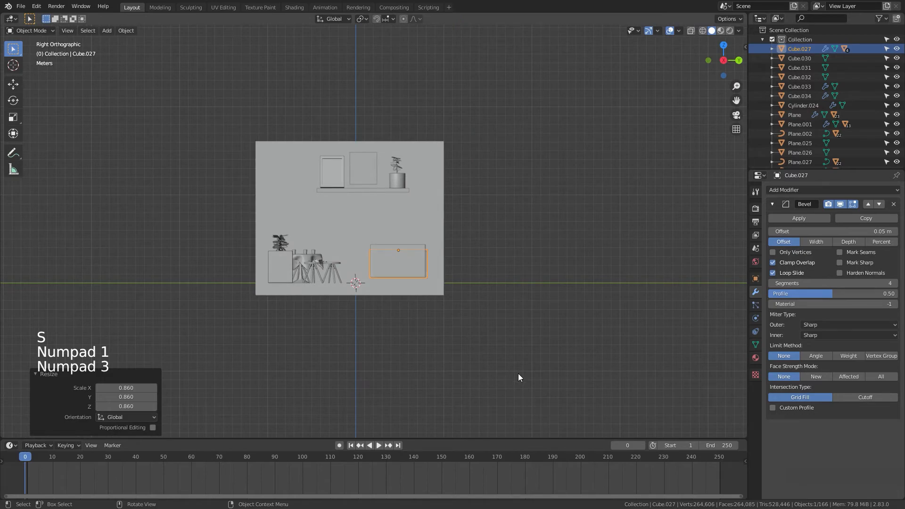
{"action": "scroll", "coordinate": [518, 373], "scroll_direction": "up", "scroll_amount": 5}
{"action": "middle_click_drag", "start_coordinate": [522, 368], "coordinate": [515, 336], "text": "shift"}
{"action": "scroll", "coordinate": [515, 335], "scroll_direction": "up", "scroll_amount": 1, "text": "shift"}
{"action": "key", "text": "z"}
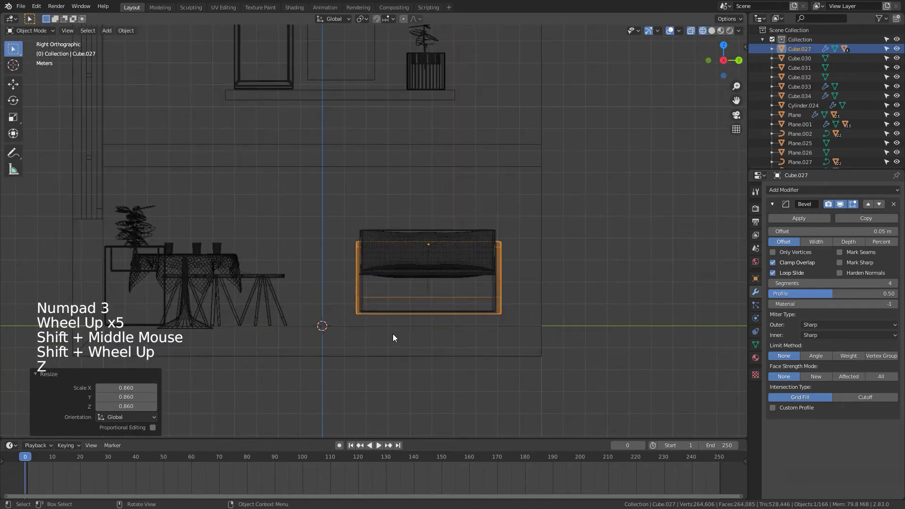
{"action": "key", "text": "g"}
{"action": "key", "text": "z"}
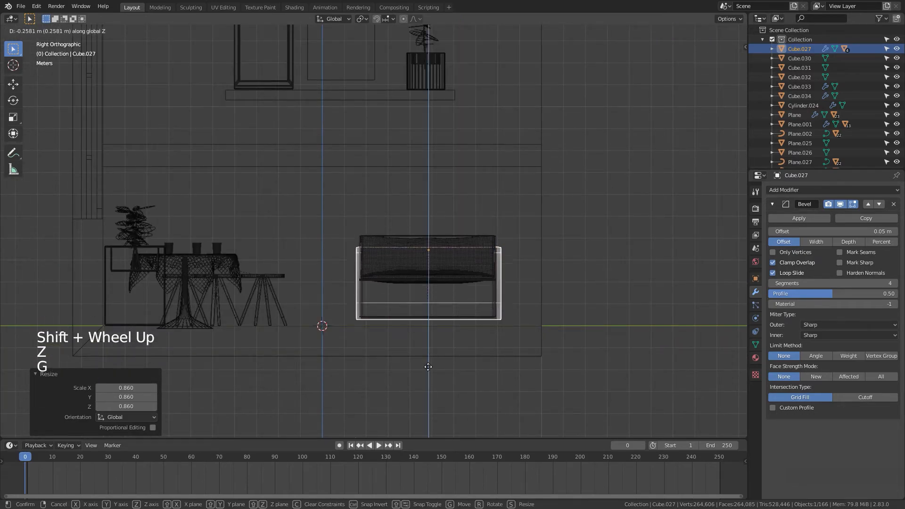
{"action": "left_click", "coordinate": [427, 368]}
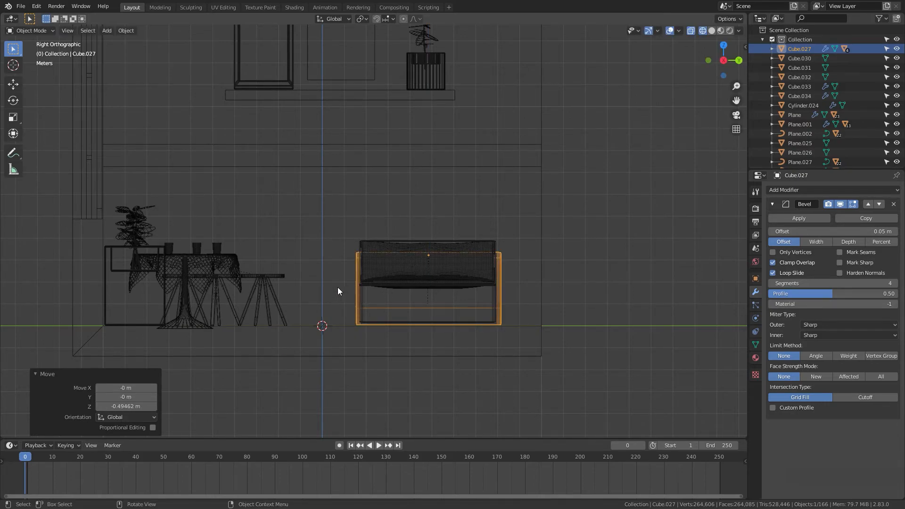
Step: In solid perspective view, rotate the booth seating set about 9° around the Z axis
{"action": "key", "text": "KP_1"}
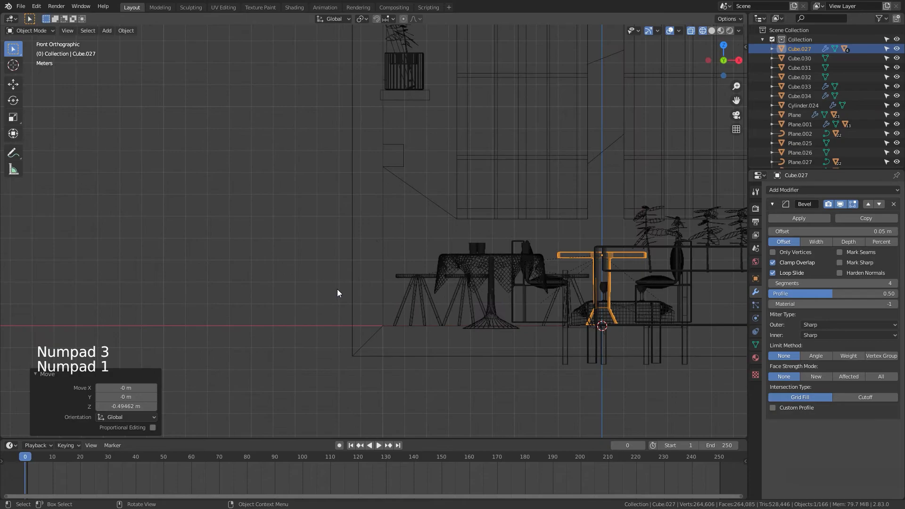
{"action": "mouse_move", "coordinate": [337, 289]}
{"action": "middle_mouse_down"}
{"action": "mouse_move", "coordinate": [451, 342]}
{"action": "mouse_move", "coordinate": [747, 374]}
{"action": "middle_mouse_up"}
{"action": "key", "text": "z"}
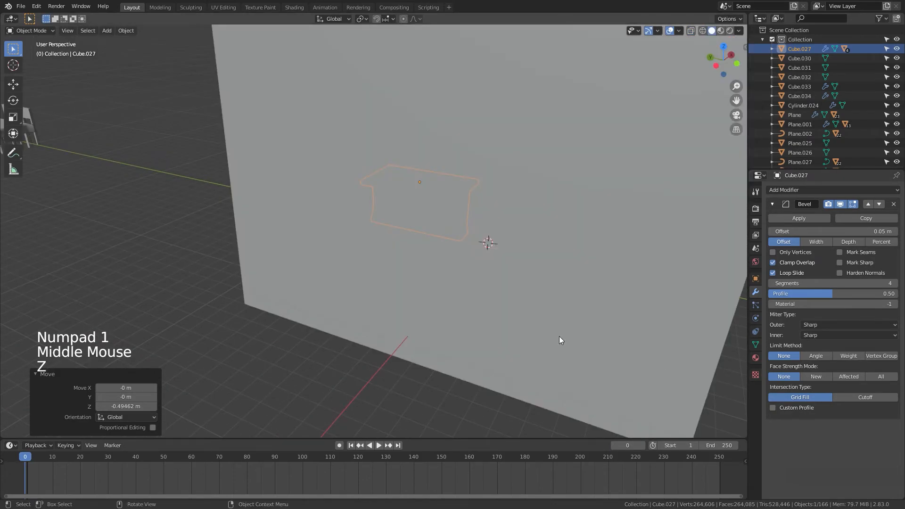
{"action": "scroll", "coordinate": [559, 335], "scroll_direction": "down", "scroll_amount": 1}
{"action": "middle_click_drag", "start_coordinate": [559, 336], "coordinate": [332, 332]}
{"action": "scroll", "coordinate": [351, 338], "scroll_direction": "down", "scroll_amount": 2}
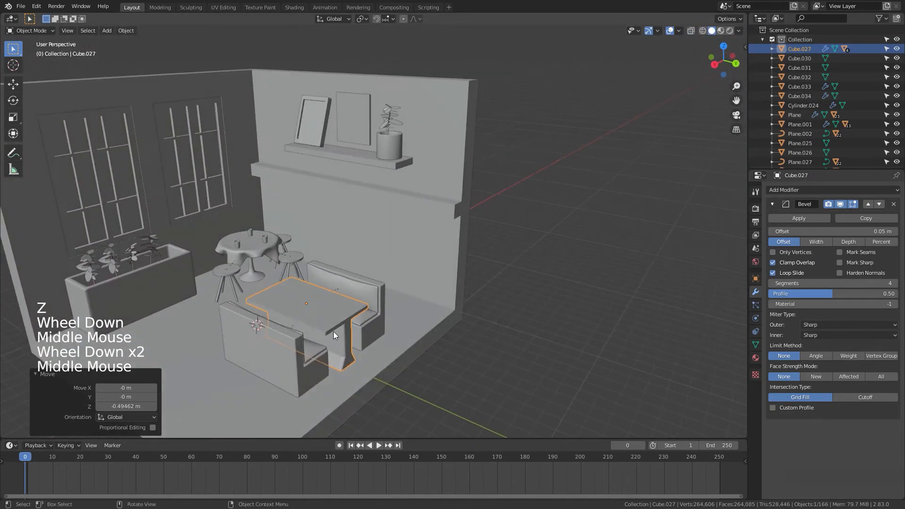
{"action": "key", "text": "s"}
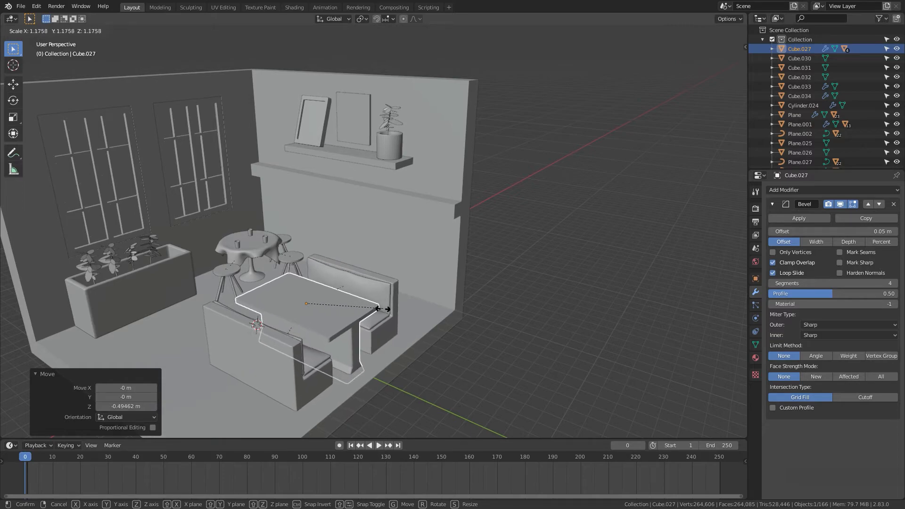
{"action": "left_click", "coordinate": [396, 331]}
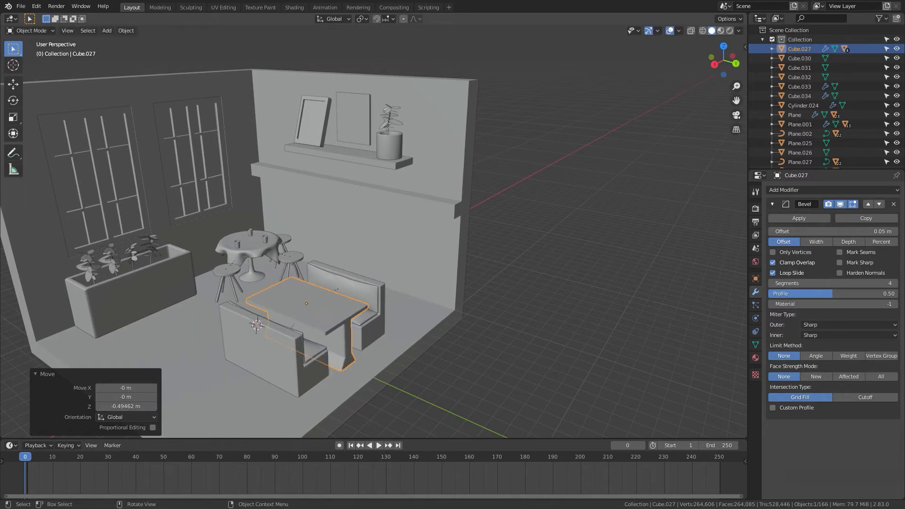
{"action": "key", "text": "r"}
{"action": "key", "text": "z"}
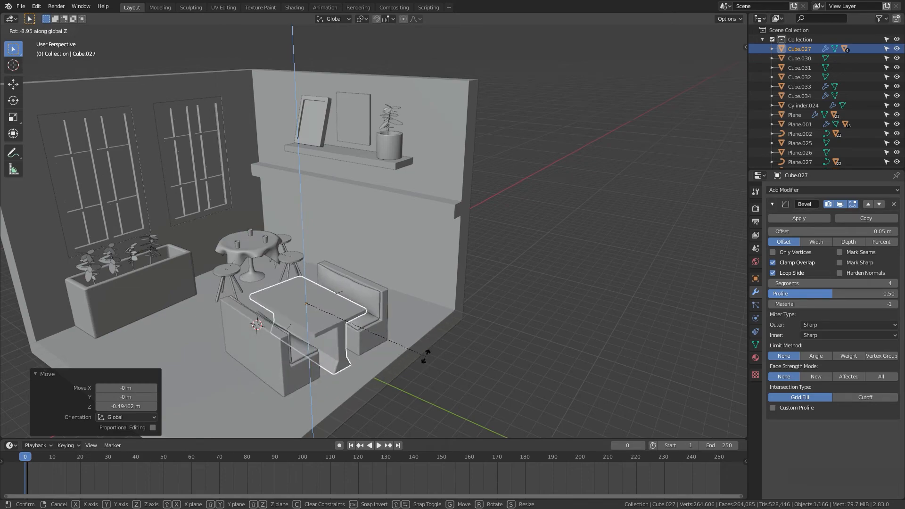
{"action": "left_click", "coordinate": [421, 370]}
{"action": "middle_click_drag", "start_coordinate": [459, 380], "coordinate": [403, 382]}
{"action": "key", "text": "g"}
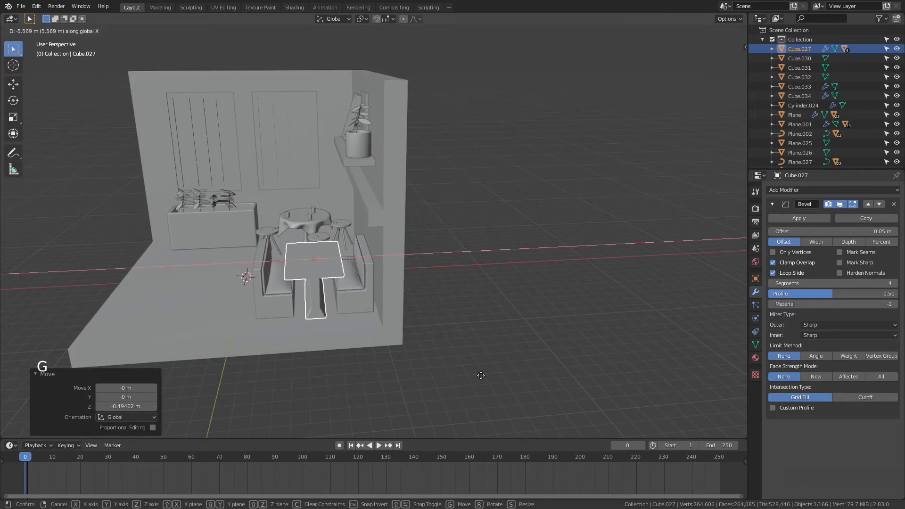
{"action": "left_click", "coordinate": [481, 375]}
Step: Adjust the booth seating set's rotation around the Z axis again
{"action": "middle_click_drag", "start_coordinate": [482, 381], "coordinate": [586, 413]}
{"action": "left_click", "coordinate": [587, 423]}
{"action": "scroll", "coordinate": [540, 413], "scroll_direction": "down", "scroll_amount": 4}
{"action": "middle_click_drag", "start_coordinate": [652, 396], "coordinate": [497, 403], "text": "shift"}
{"action": "scroll", "coordinate": [468, 365], "scroll_direction": "up", "scroll_amount": 1}
{"action": "scroll", "coordinate": [404, 371], "scroll_direction": "up", "scroll_amount": 2}
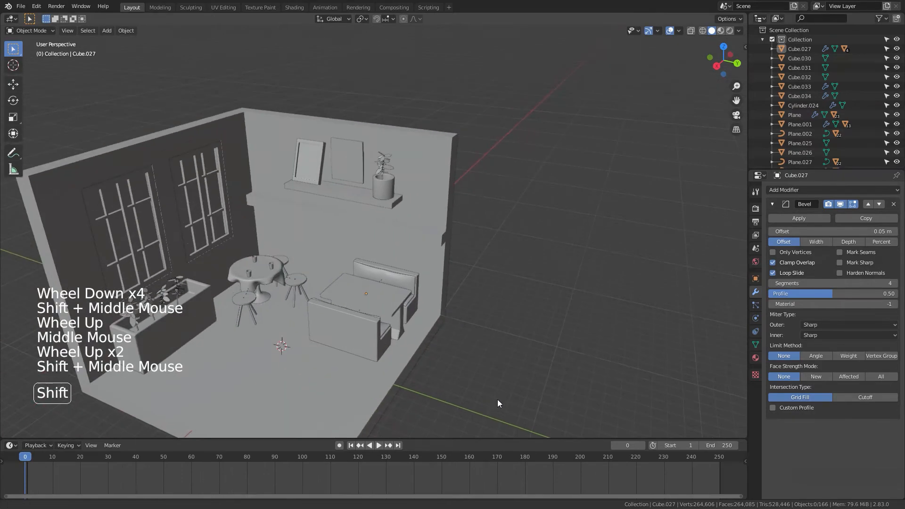
{"action": "left_click", "coordinate": [391, 313]}
{"action": "key", "text": "r"}
{"action": "key", "text": "z"}
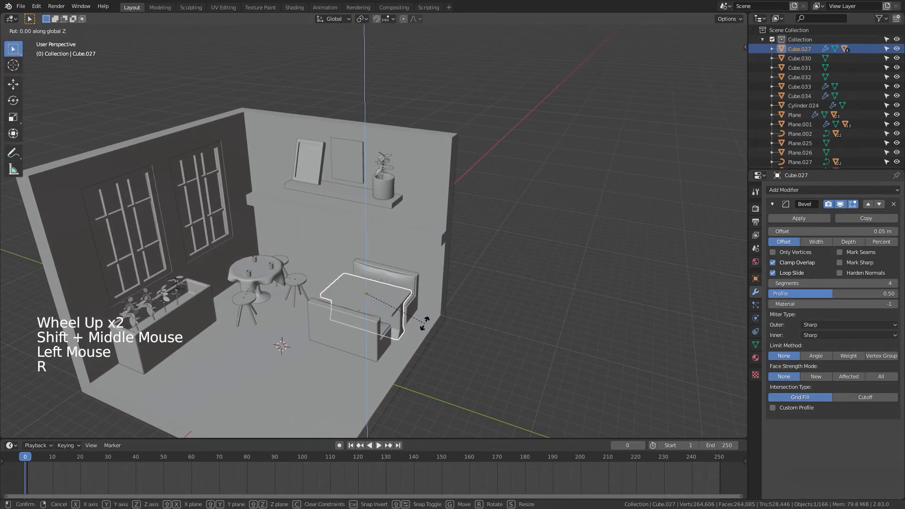
{"action": "left_click", "coordinate": [414, 333]}
Step: Move the booth seating set 0.4606 m along the X axis
{"action": "scroll", "coordinate": [471, 375], "scroll_direction": "up", "scroll_amount": 2}
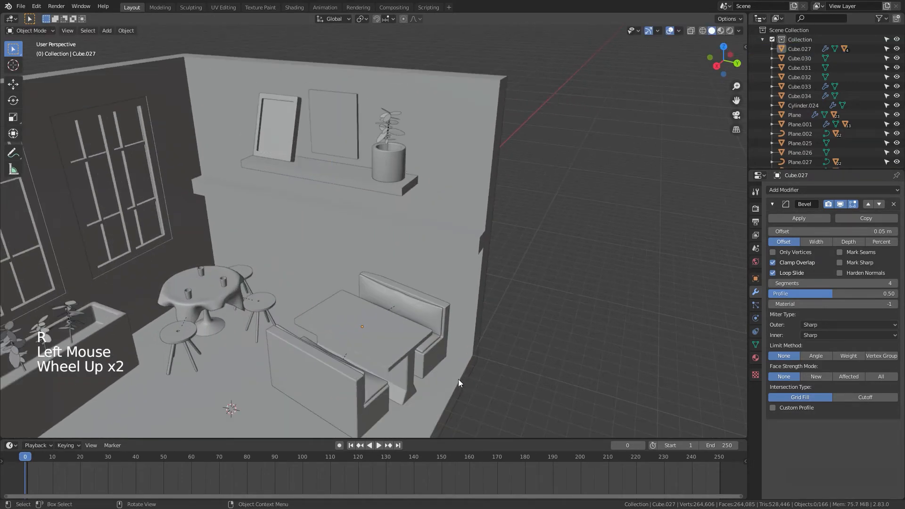
{"action": "middle_click_drag", "start_coordinate": [458, 379], "coordinate": [398, 360]}
{"action": "left_click", "coordinate": [258, 301]}
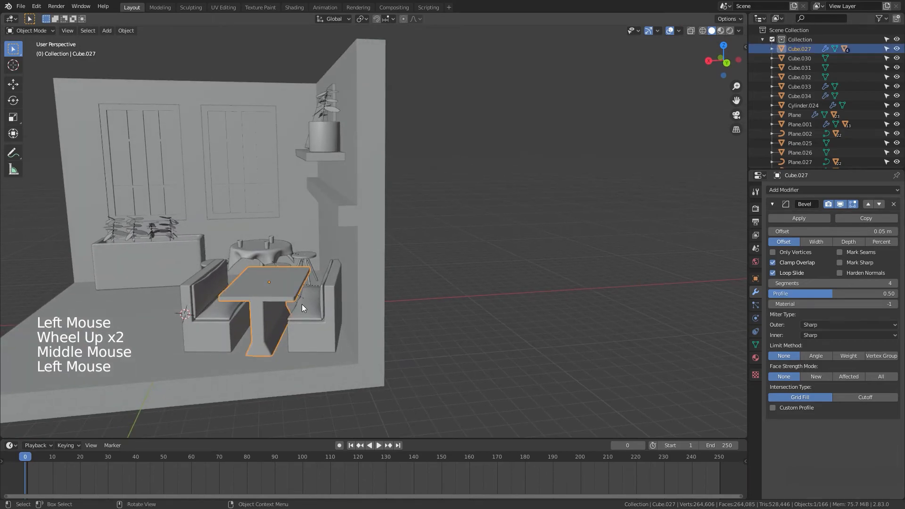
{"action": "key", "text": "g"}
{"action": "key", "text": "x"}
{"action": "left_click", "coordinate": [330, 349]}
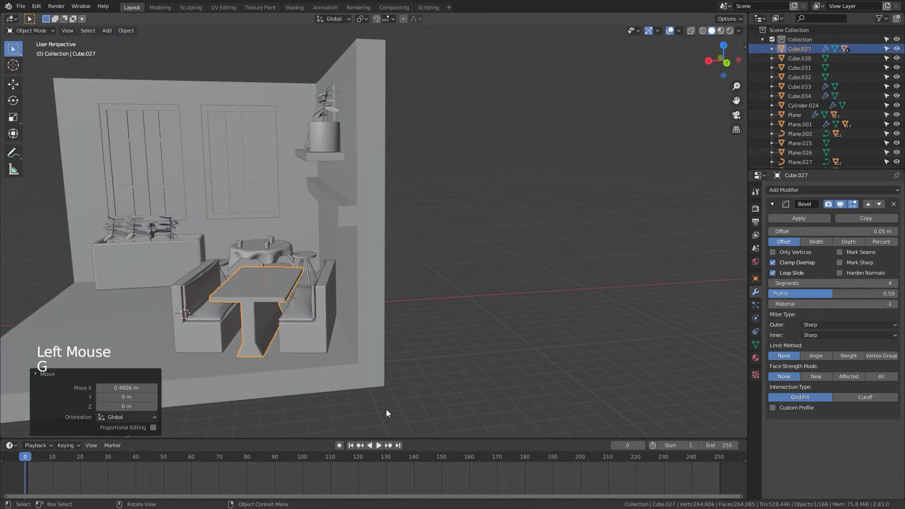
Step: Select the long dining table set with chairs and snap it to the 3D cursor
{"action": "scroll", "coordinate": [403, 417], "scroll_direction": "down", "scroll_amount": 3}
{"action": "middle_click_drag", "start_coordinate": [403, 417], "coordinate": [522, 423]}
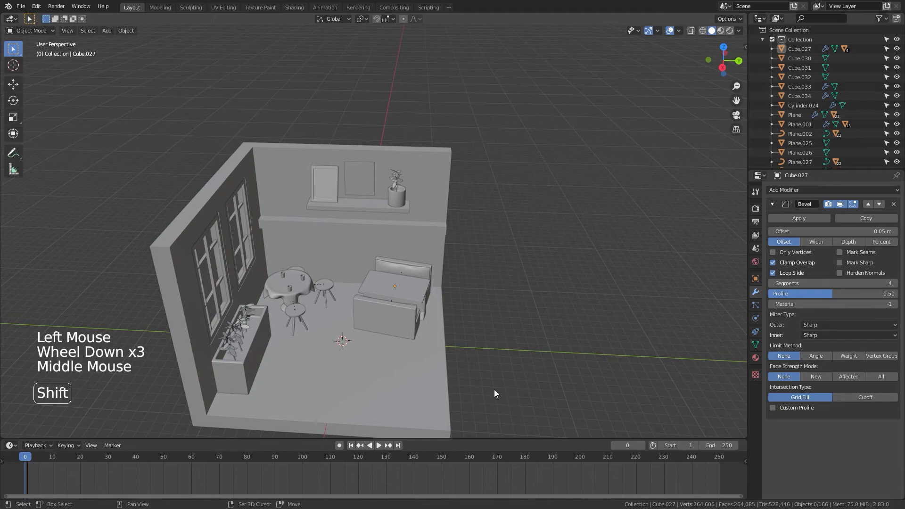
{"action": "middle_click_drag", "start_coordinate": [638, 383], "coordinate": [227, 323], "text": "shift"}
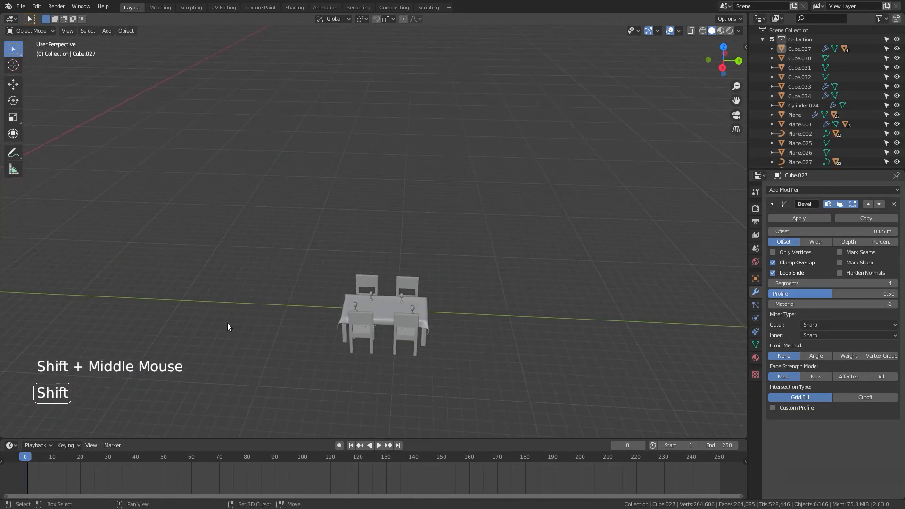
{"action": "left_click", "coordinate": [431, 322]}
{"action": "key", "text": "shift+s"}
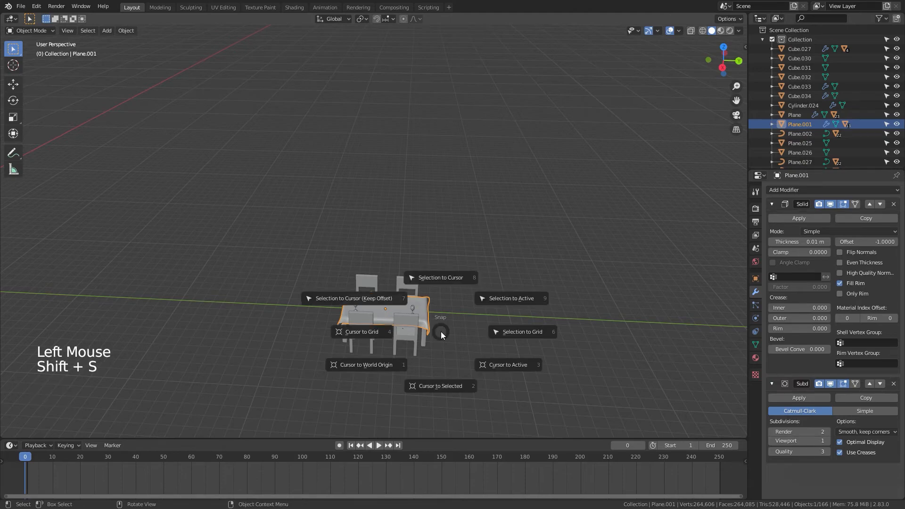
{"action": "left_click", "coordinate": [436, 285]}
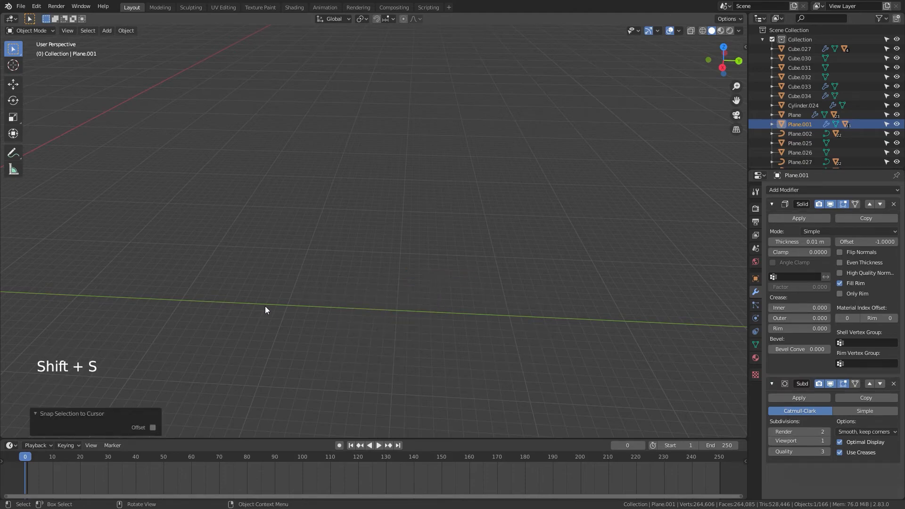
Step: In a wireframe right side view, raise the dining table set 2.6236 m along the Z axis
{"action": "middle_click_drag", "start_coordinate": [265, 306], "coordinate": [703, 289], "text": "shift"}
{"action": "key", "text": "KP_3"}
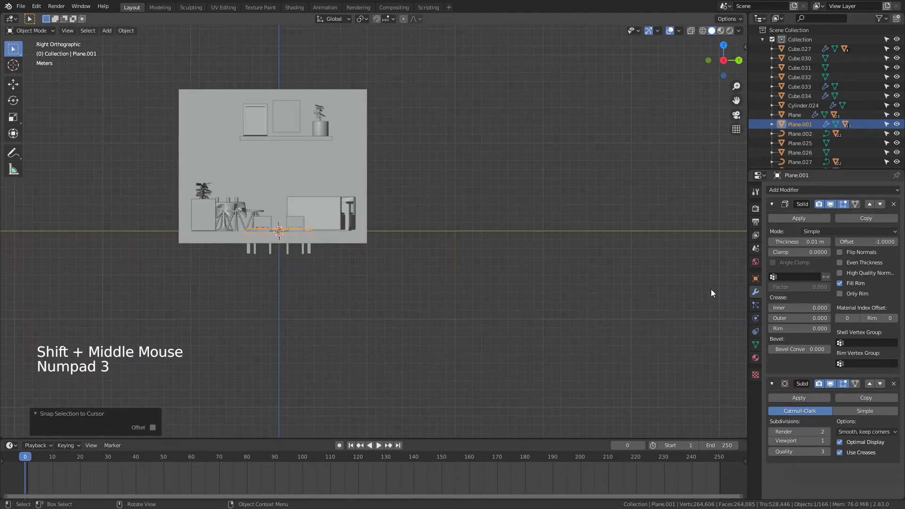
{"action": "scroll", "coordinate": [267, 220], "scroll_direction": "up", "scroll_amount": 5}
{"action": "middle_click_drag", "start_coordinate": [360, 242], "coordinate": [451, 327], "text": "shift"}
{"action": "key", "text": "z"}
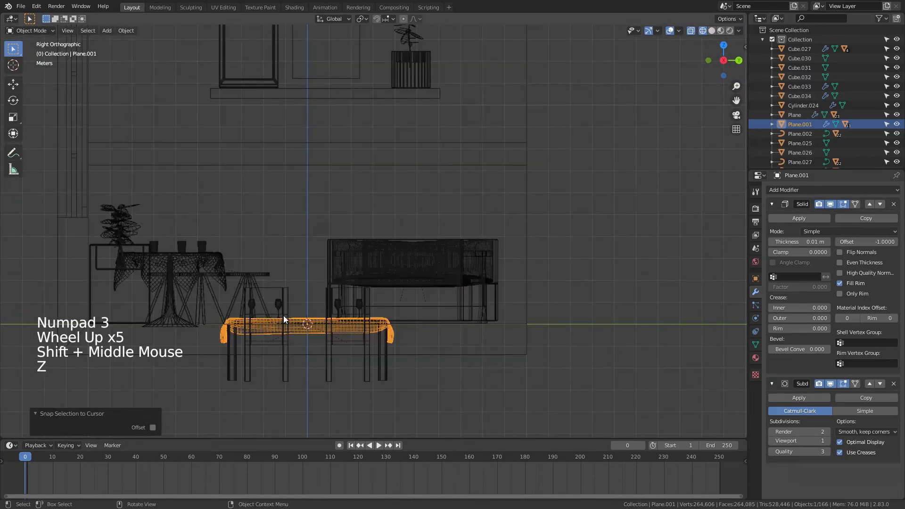
{"action": "key", "text": "g"}
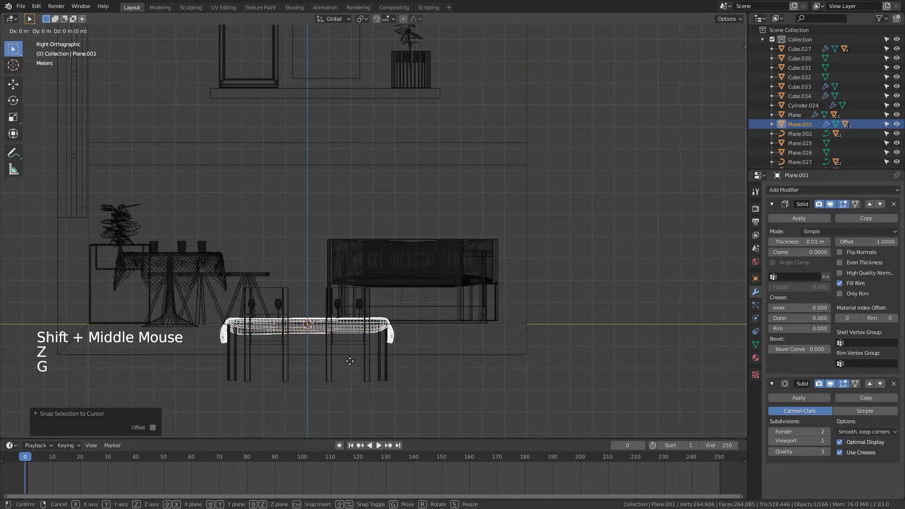
{"action": "key", "text": "z"}
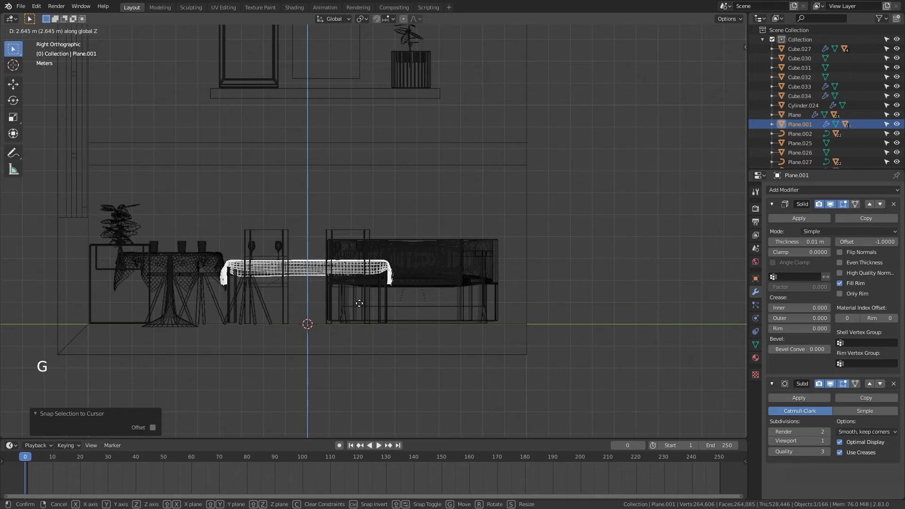
{"action": "left_click", "coordinate": [358, 304]}
Step: Move the dining table set 4.3997 m along the X axis into the room
{"action": "mouse_move", "coordinate": [489, 360]}
{"action": "middle_mouse_down"}
{"action": "mouse_move", "coordinate": [447, 423]}
{"action": "mouse_move", "coordinate": [483, 367]}
{"action": "middle_mouse_up"}
{"action": "scroll", "coordinate": [477, 387], "scroll_direction": "down", "scroll_amount": 3}
{"action": "scroll", "coordinate": [505, 349], "scroll_direction": "up", "scroll_amount": 1, "text": "shift"}
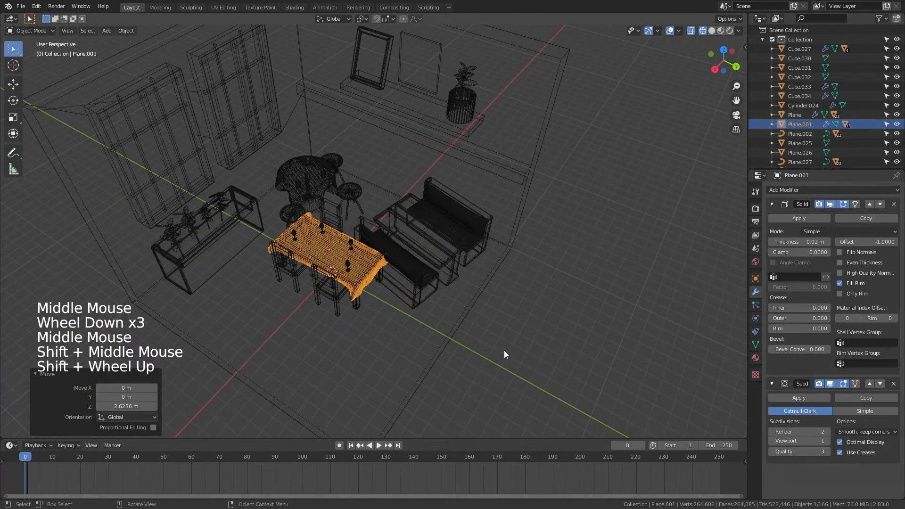
{"action": "key", "text": "g"}
{"action": "key", "text": "x"}
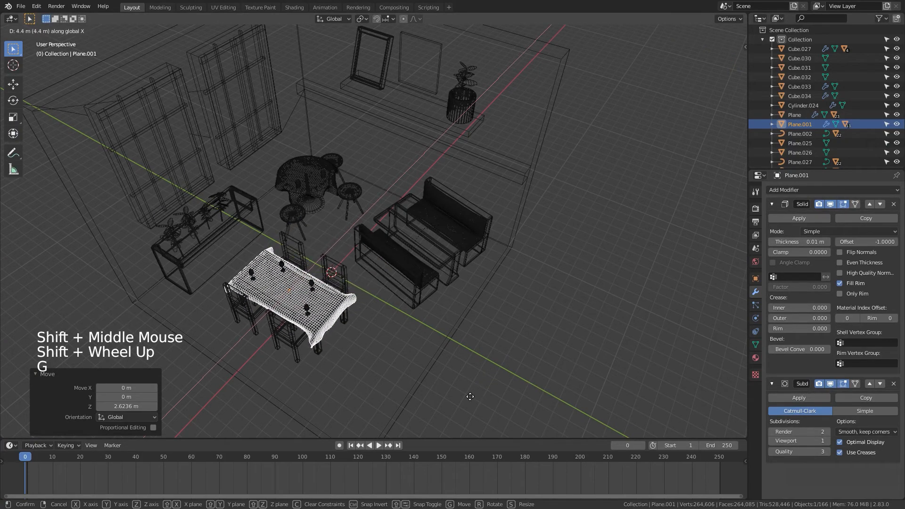
{"action": "left_click", "coordinate": [470, 397]}
Step: Move the dining table set about 2.57 m along the Y axis
{"action": "key", "text": "g"}
{"action": "key", "text": "y"}
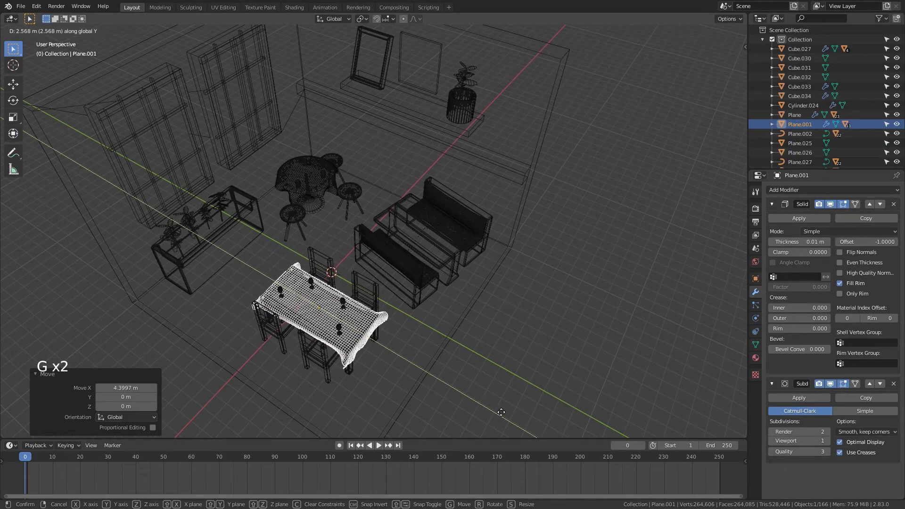
{"action": "left_click", "coordinate": [500, 412]}
Step: Back in solid shading, rotate the booth seating set about 15° around the Z axis
{"action": "middle_click_drag", "start_coordinate": [501, 412], "coordinate": [512, 391]}
{"action": "key", "text": "z"}
{"action": "left_click", "coordinate": [590, 379]}
{"action": "mouse_move", "coordinate": [511, 336]}
{"action": "middle_mouse_down"}
{"action": "mouse_move", "coordinate": [551, 328]}
{"action": "mouse_move", "coordinate": [495, 350]}
{"action": "mouse_move", "coordinate": [502, 339]}
{"action": "mouse_move", "coordinate": [570, 335]}
{"action": "mouse_move", "coordinate": [573, 343]}
{"action": "mouse_move", "coordinate": [520, 353]}
{"action": "mouse_move", "coordinate": [481, 344]}
{"action": "middle_mouse_up"}
{"action": "scroll", "coordinate": [494, 348], "scroll_direction": "up", "scroll_amount": 2}
{"action": "scroll", "coordinate": [573, 343], "scroll_direction": "down", "scroll_amount": 1}
{"action": "left_click", "coordinate": [480, 341]}
{"action": "key", "text": "r"}
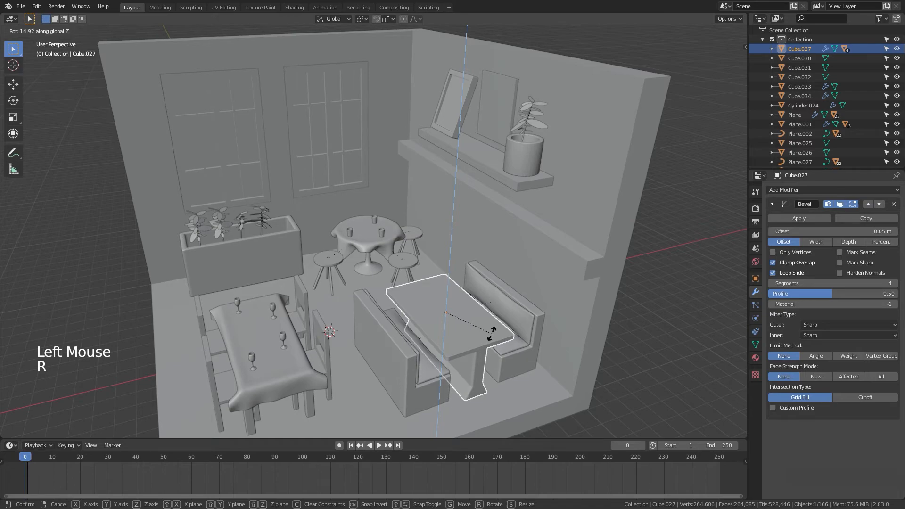
{"action": "left_click", "coordinate": [530, 389]}
Step: Orbit around the room to inspect the furniture arrangement
{"action": "scroll", "coordinate": [530, 389], "scroll_direction": "down", "scroll_amount": 3}
{"action": "middle_click_drag", "start_coordinate": [530, 389], "coordinate": [563, 383]}
{"action": "left_click", "coordinate": [526, 372]}
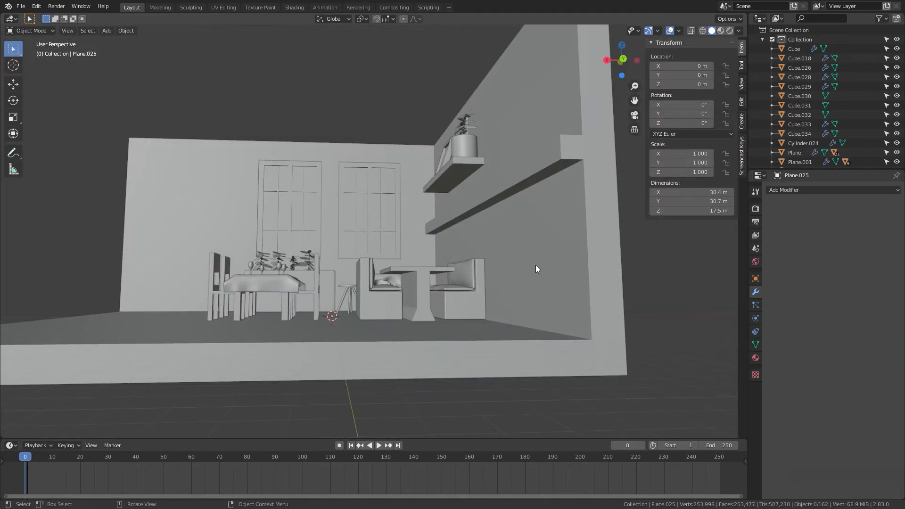
{"action": "scroll", "coordinate": [547, 280], "scroll_direction": "down", "scroll_amount": 3}
{"action": "middle_click_drag", "start_coordinate": [560, 293], "coordinate": [550, 347]}
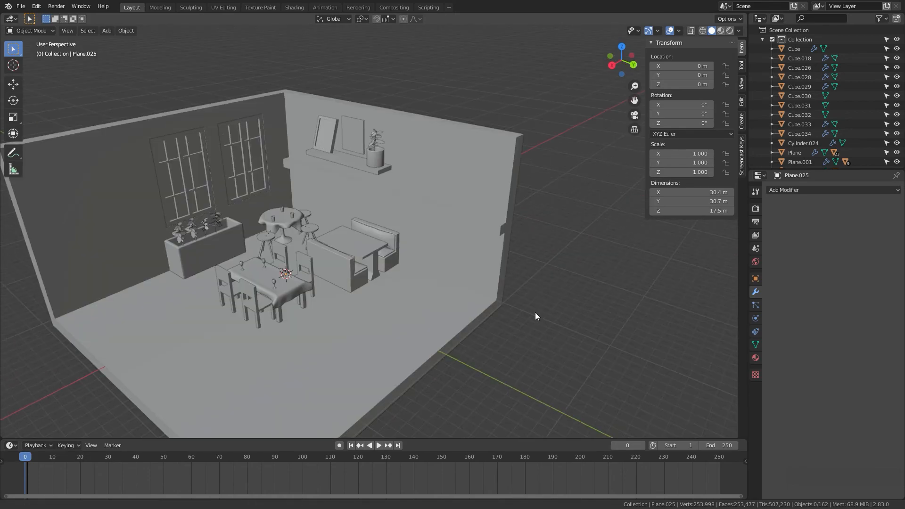
{"action": "middle_click_drag", "start_coordinate": [535, 312], "coordinate": [485, 255], "text": "shift"}
{"action": "right_click_drag", "start_coordinate": [535, 334], "coordinate": [540, 347], "text": "shift"}
{"action": "middle_click_drag", "start_coordinate": [586, 353], "coordinate": [548, 321], "text": "shift"}
{"action": "key", "text": "n"}
{"action": "key", "text": "n"}
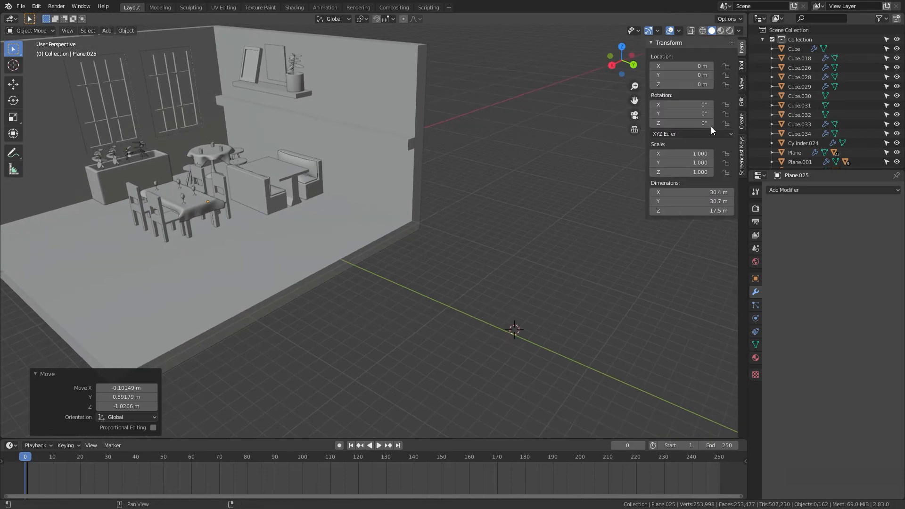
Step: Add a circle mesh in empty space beside the room and scale it up to 2.358
{"action": "left_click", "coordinate": [739, 147]}
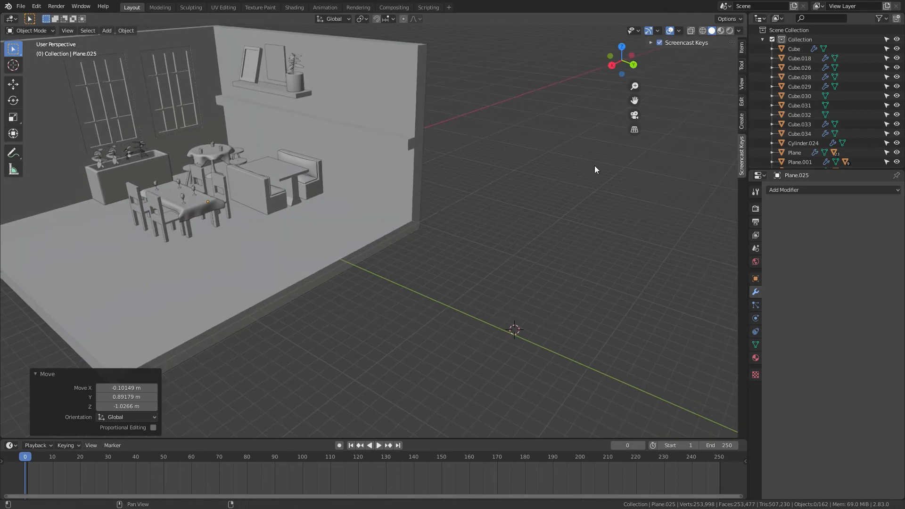
{"action": "scroll", "coordinate": [531, 292], "scroll_direction": "down", "scroll_amount": 4}
{"action": "middle_click_drag", "start_coordinate": [531, 292], "coordinate": [469, 249]}
{"action": "key", "text": "shift+a"}
{"action": "mouse_move", "coordinate": [469, 250]}
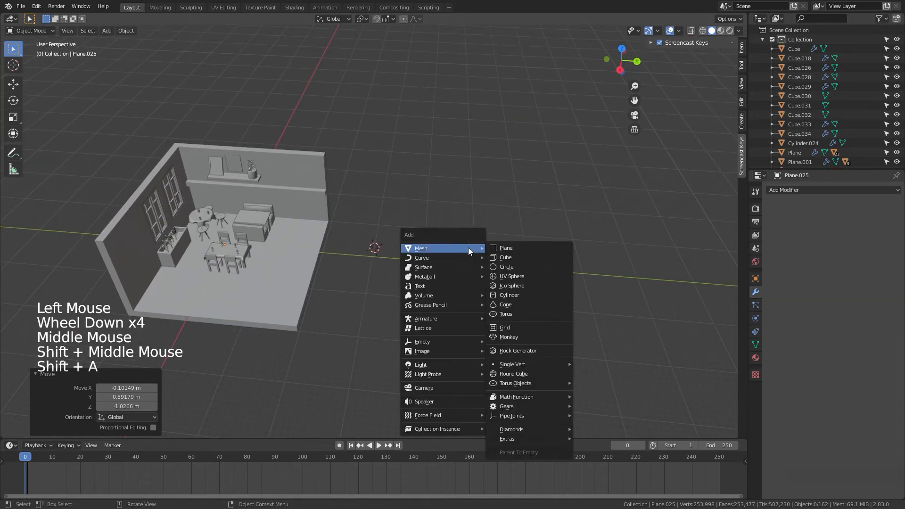
{"action": "left_click", "coordinate": [509, 265]}
{"action": "scroll", "coordinate": [473, 309], "scroll_direction": "up", "scroll_amount": 8}
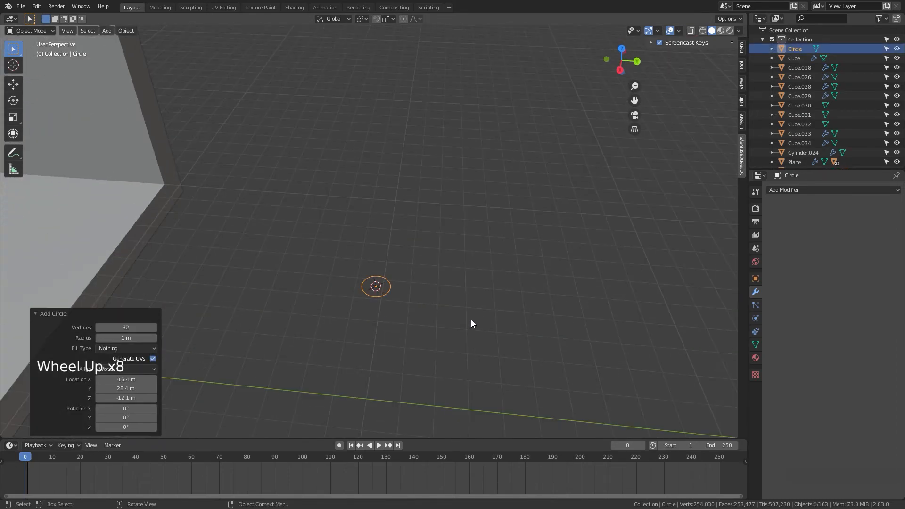
{"action": "scroll", "coordinate": [473, 330], "scroll_direction": "up", "scroll_amount": 4}
{"action": "key", "text": "s"}
{"action": "left_click", "coordinate": [600, 389]}
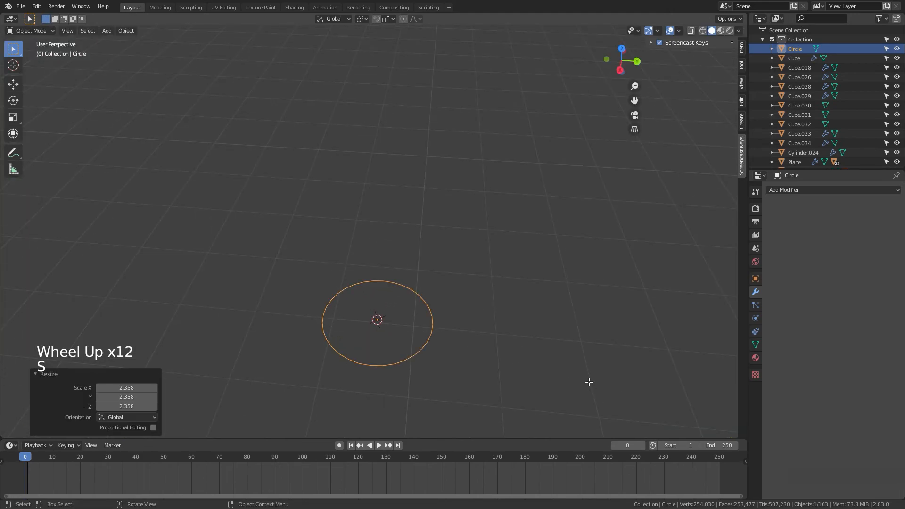
Step: In Edit Mode local view, extrude the circle upward 2.0104 m along Z into a cylinder wall
{"action": "key", "text": "Tab"}
{"action": "middle_click_drag", "start_coordinate": [588, 382], "coordinate": [494, 307]}
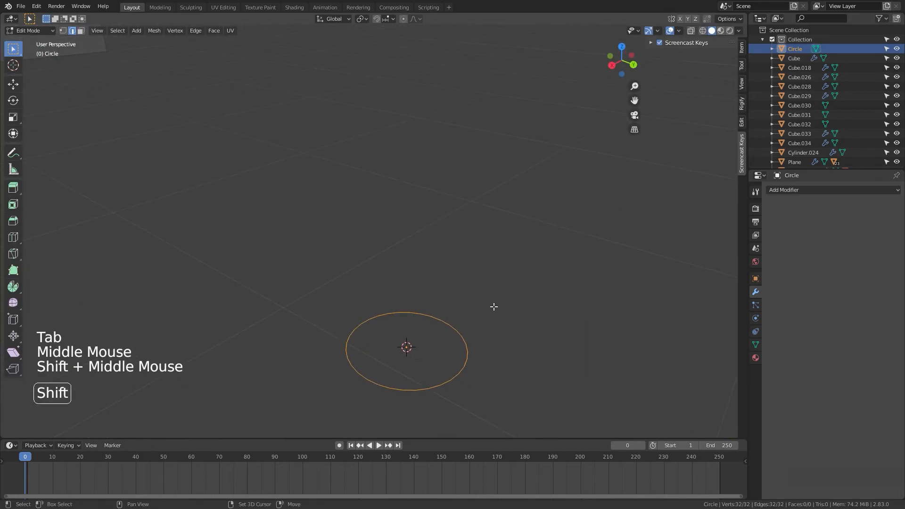
{"action": "key", "text": "KP_Divide"}
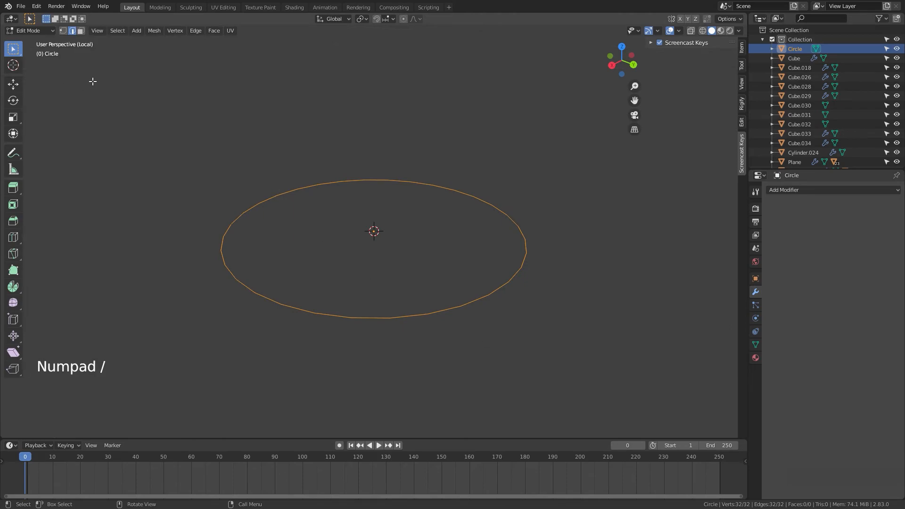
{"action": "middle_click_drag", "start_coordinate": [420, 302], "coordinate": [284, 283]}
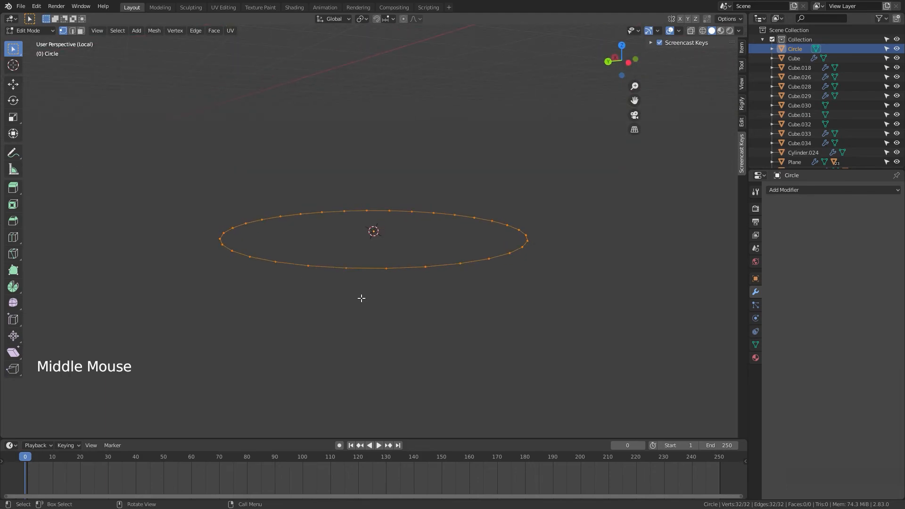
{"action": "key", "text": "e"}
{"action": "left_click", "coordinate": [373, 169]}
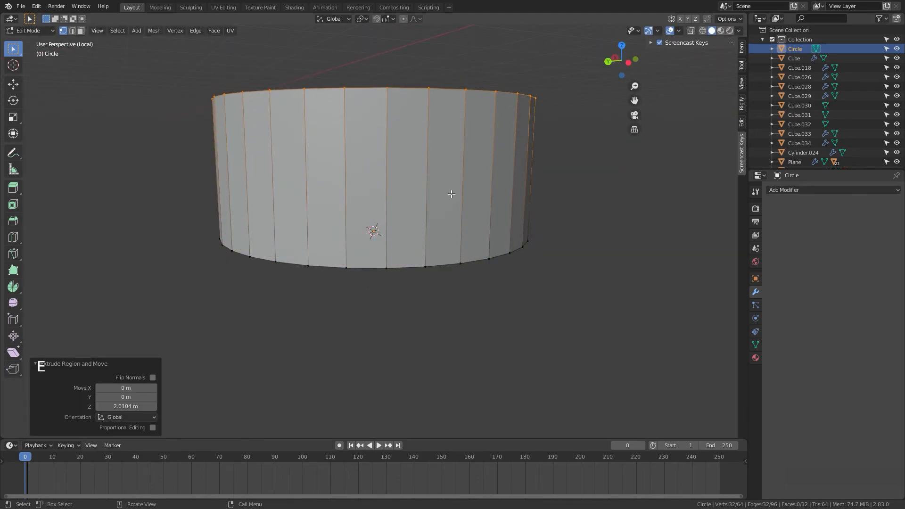
Step: Select the cylinder's bottom edge loop and scale it outward to 1.098
{"action": "middle_click_drag", "start_coordinate": [451, 194], "coordinate": [468, 219]}
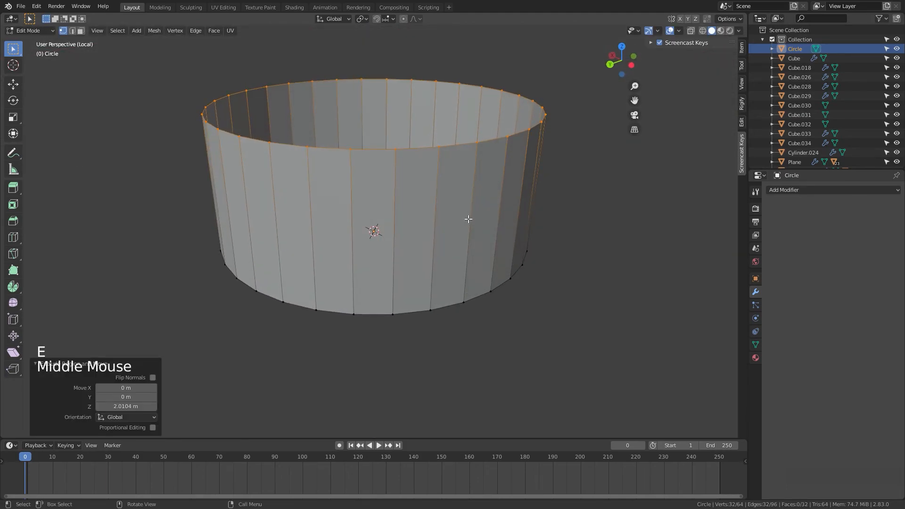
{"action": "left_click", "coordinate": [445, 301], "text": "alt"}
{"action": "key", "text": "s"}
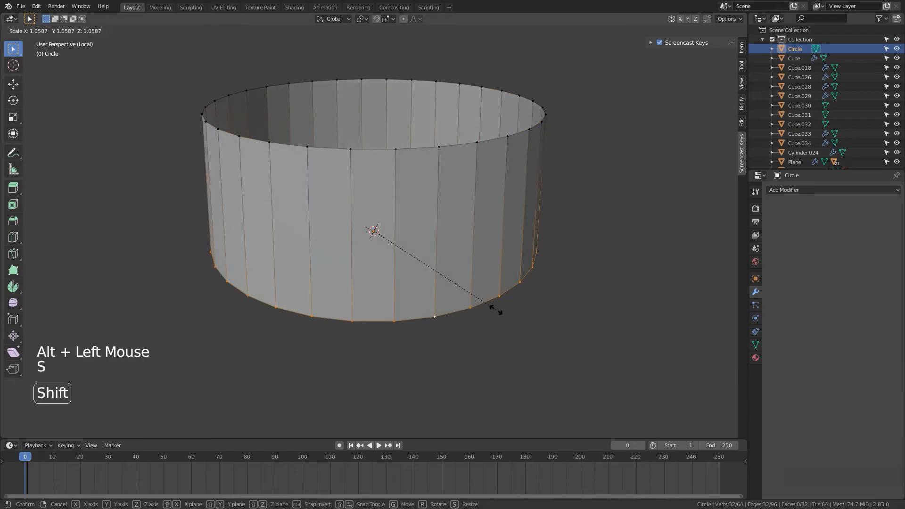
{"action": "left_click", "coordinate": [505, 312]}
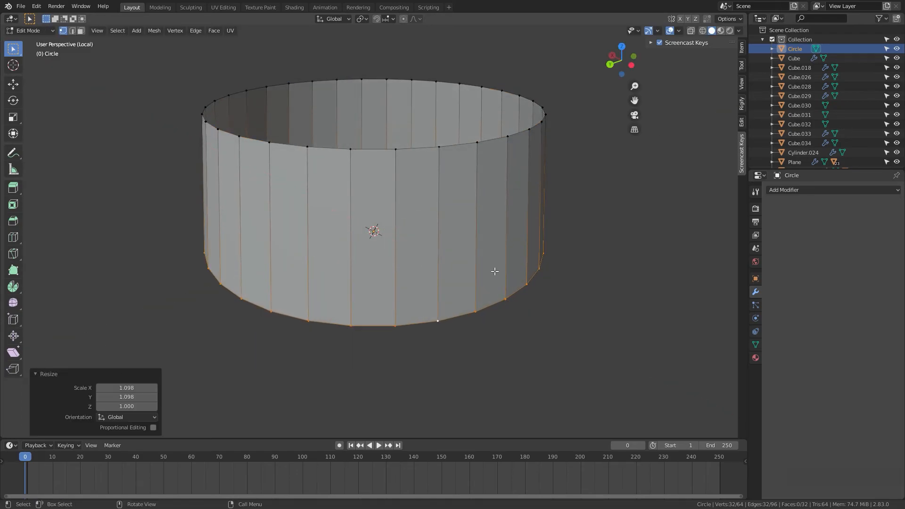
Step: Select the top edge loop, extrude it and scale it inward to 0.897 to form a rim
{"action": "middle_click_drag", "start_coordinate": [494, 271], "coordinate": [459, 248]}
{"action": "left_click", "coordinate": [444, 241], "text": "alt"}
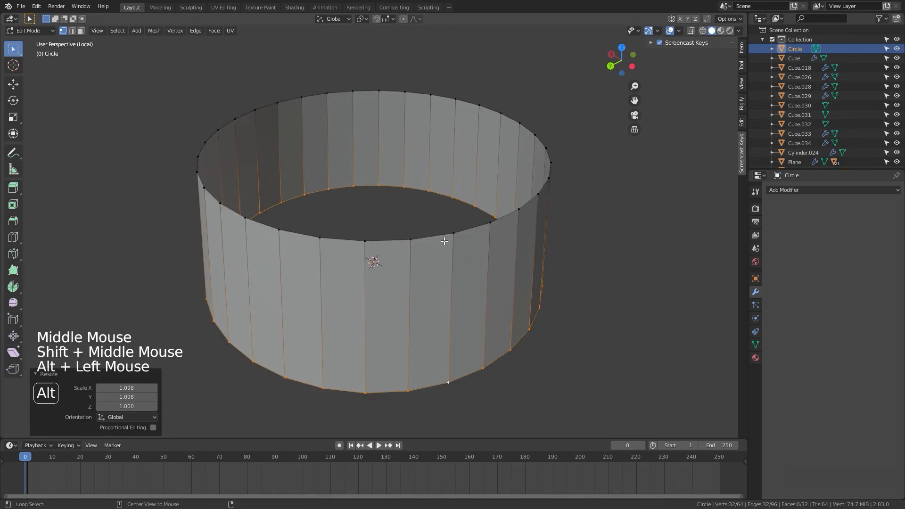
{"action": "key", "text": "e"}
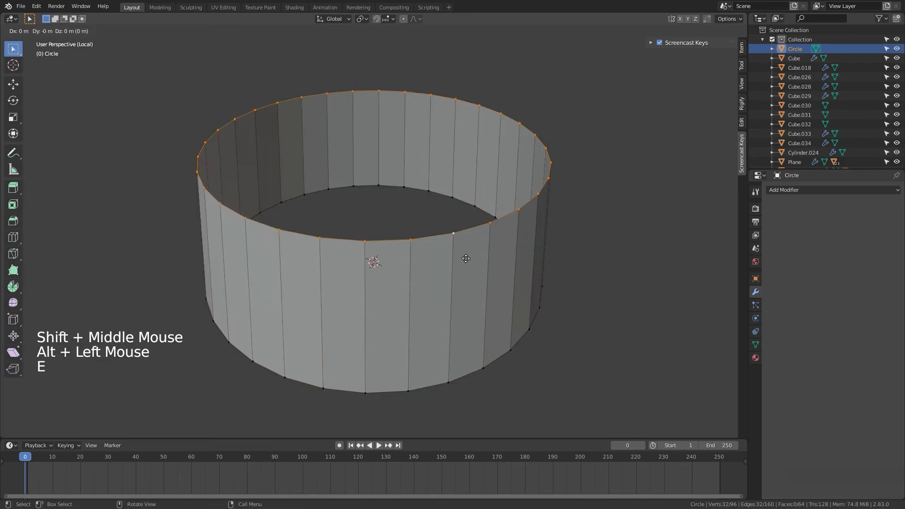
{"action": "left_click", "coordinate": [466, 246]}
{"action": "key", "text": "s"}
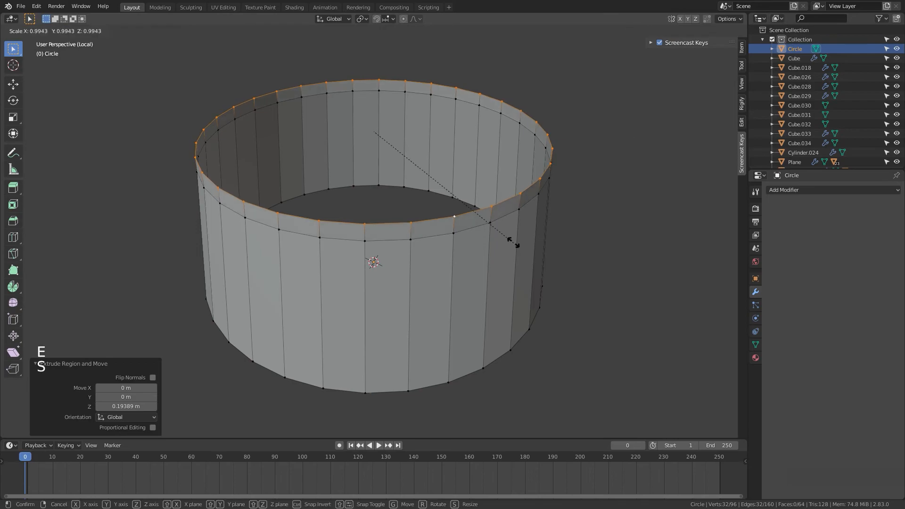
{"action": "left_click", "coordinate": [497, 233]}
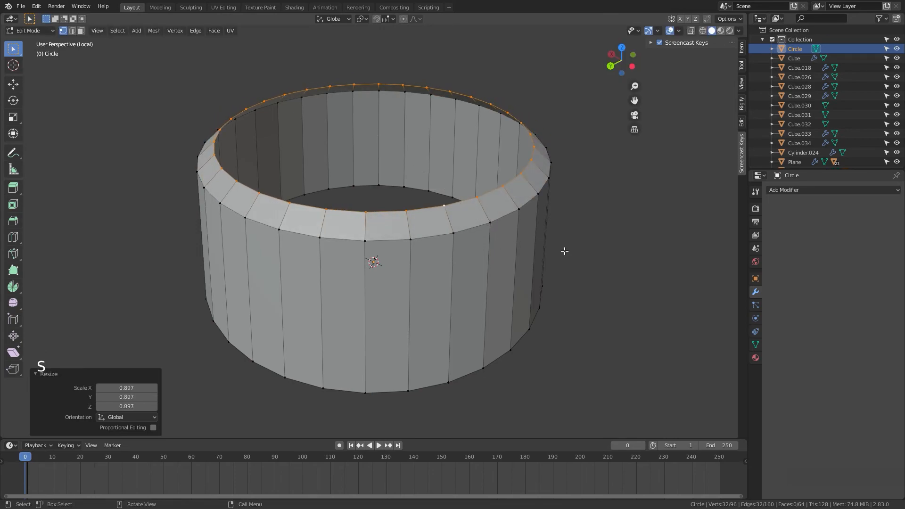
Step: Extrude the top loop in place and scale it inward to 0.610 to form a flat top ring
{"action": "key", "text": "i"}
{"action": "key", "text": "Escape"}
{"action": "key", "text": "e"}
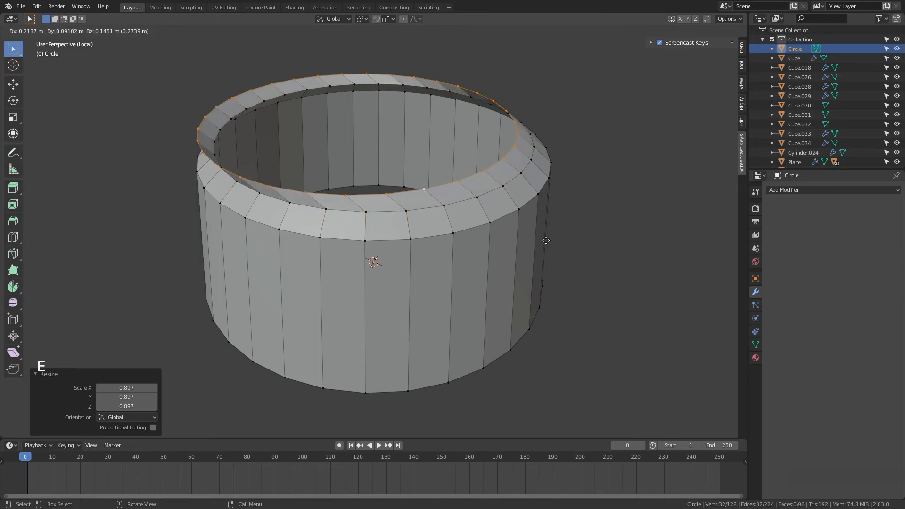
{"action": "key", "text": "shift+z"}
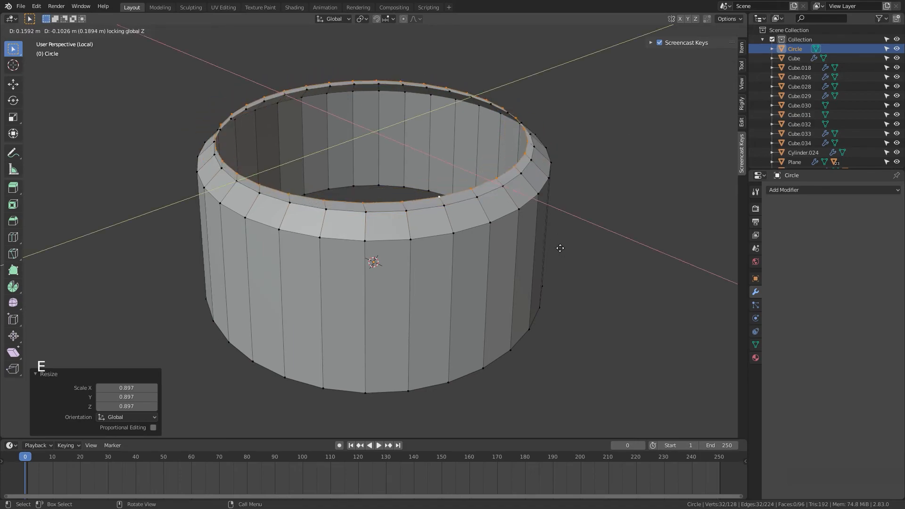
{"action": "key", "text": "Escape"}
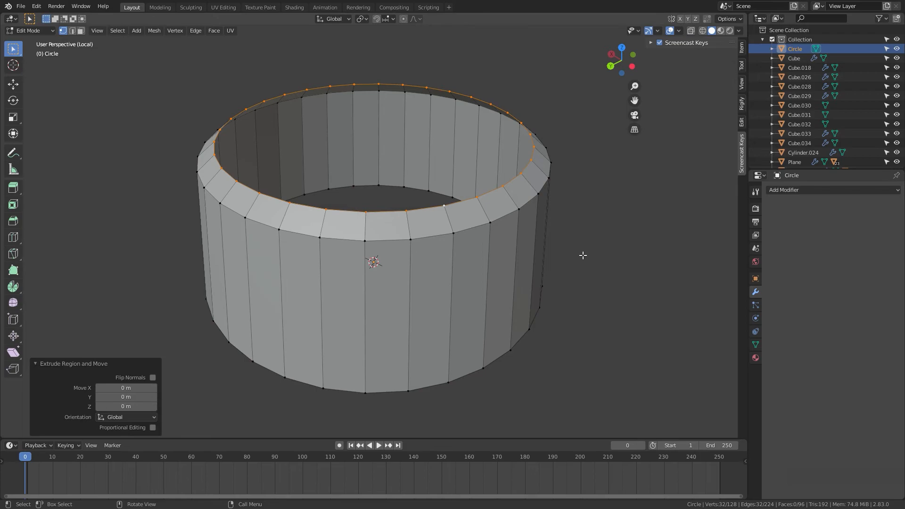
{"action": "key", "text": "s"}
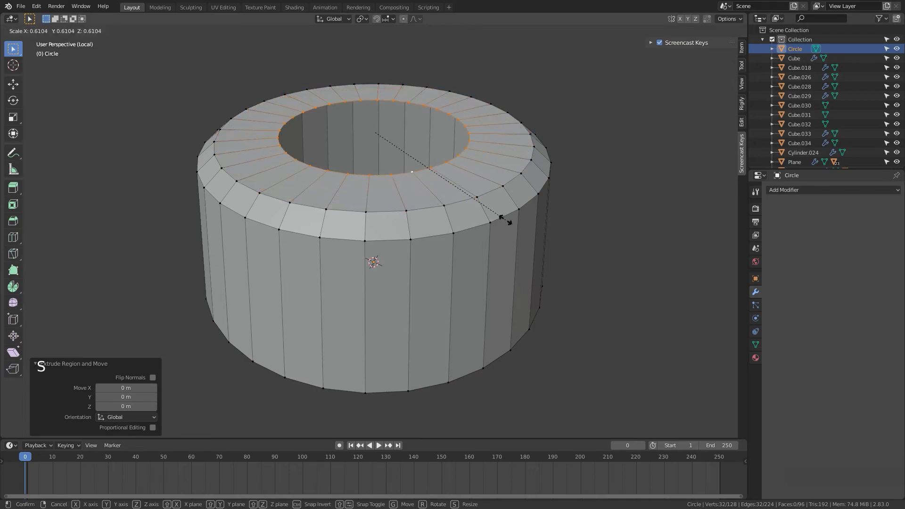
{"action": "left_click", "coordinate": [505, 218]}
Step: Extrude the inner ring upward 2.0362 m along Z to form a neck
{"action": "middle_click_drag", "start_coordinate": [539, 229], "coordinate": [541, 263], "text": "shift"}
{"action": "scroll", "coordinate": [546, 281], "scroll_direction": "down", "scroll_amount": 3}
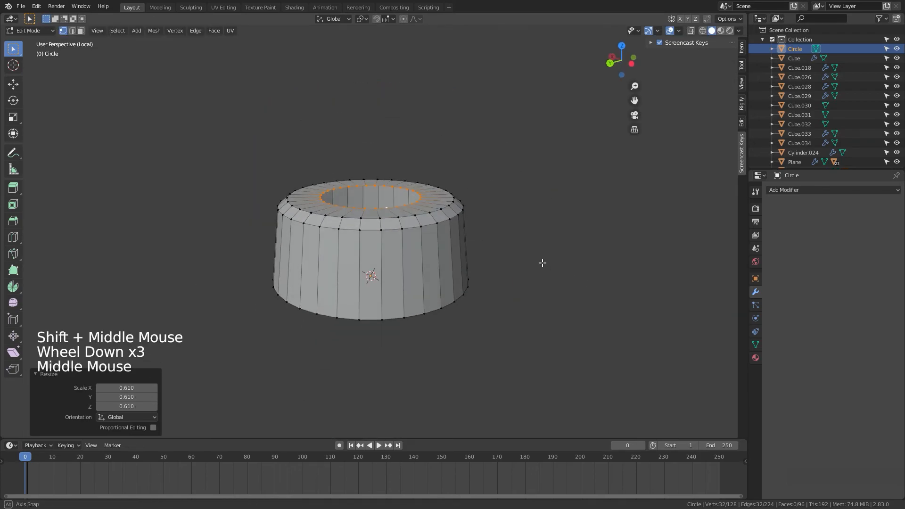
{"action": "key", "text": "e"}
{"action": "left_click", "coordinate": [542, 182]}
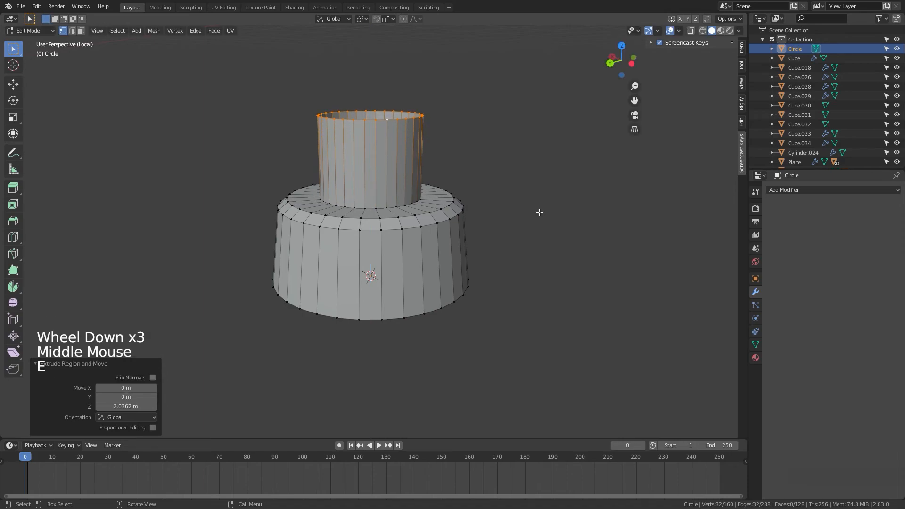
Step: Select the neck's top edge loop and scale it to 0.700 to taper the neck
{"action": "scroll", "coordinate": [532, 234], "scroll_direction": "up", "scroll_amount": 4}
{"action": "middle_click_drag", "start_coordinate": [517, 236], "coordinate": [490, 260], "text": "shift"}
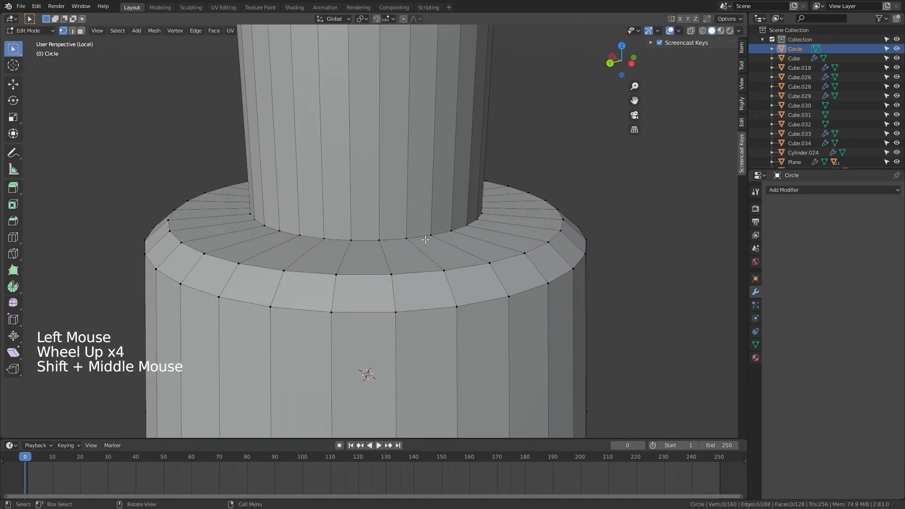
{"action": "middle_click_drag", "start_coordinate": [442, 217], "coordinate": [440, 244]}
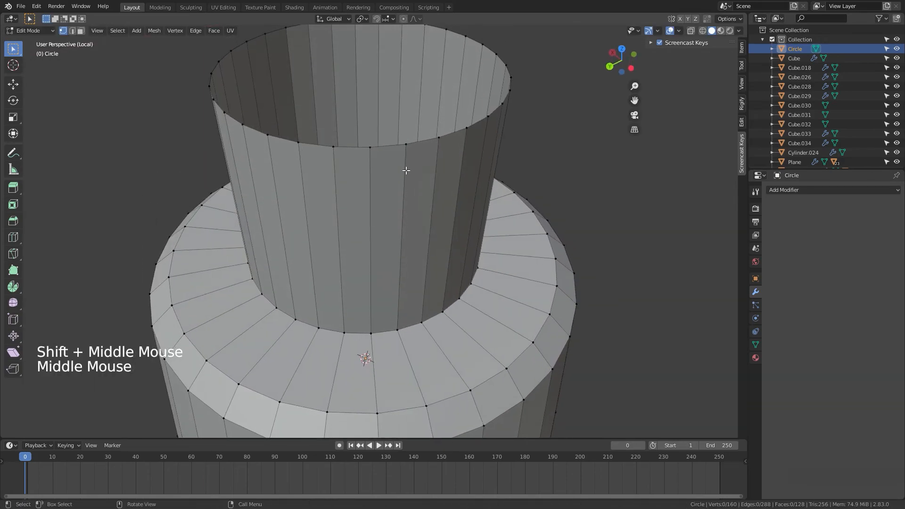
{"action": "left_click", "coordinate": [400, 145], "text": "alt"}
{"action": "key", "text": "s"}
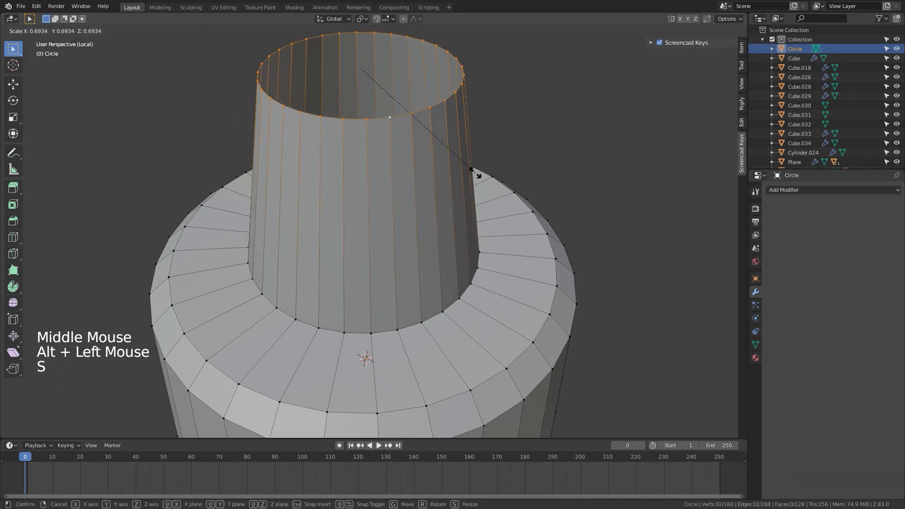
{"action": "left_click", "coordinate": [475, 176]}
Step: Extrude the neck's top loop in place, scale it to 0.508 and fill it to cap the top
{"action": "key", "text": "e"}
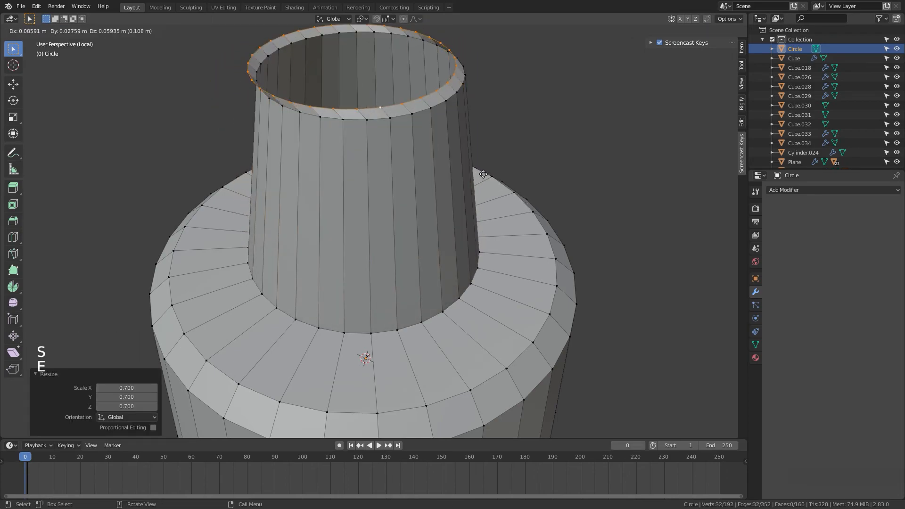
{"action": "right_click", "coordinate": [510, 179]}
{"action": "key", "text": "s"}
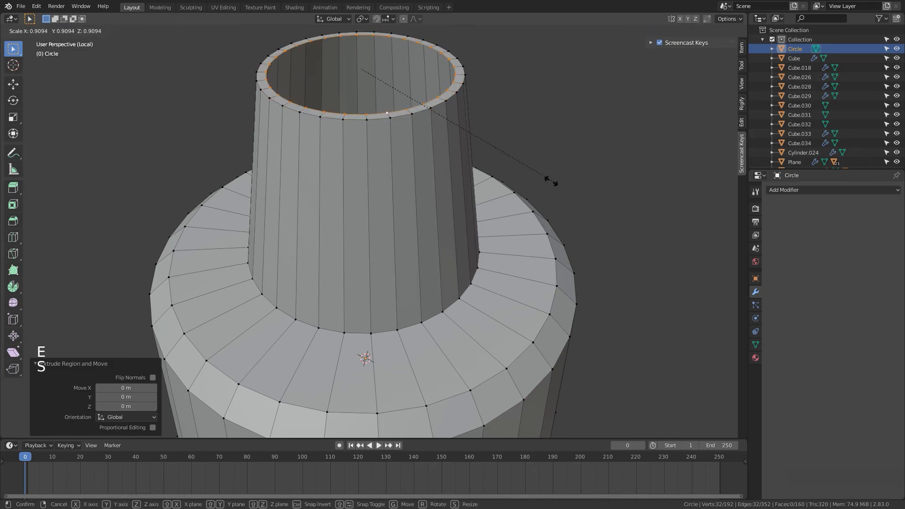
{"action": "left_click", "coordinate": [463, 148]}
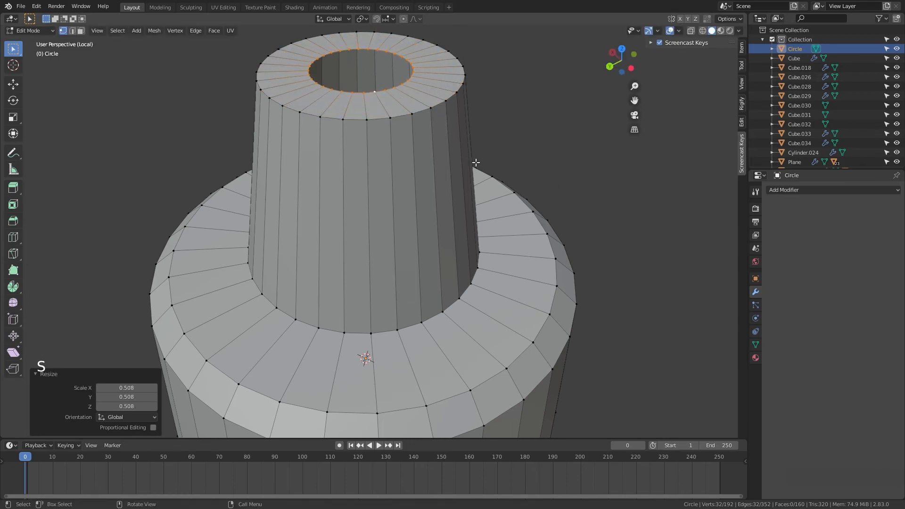
{"action": "key", "text": "f"}
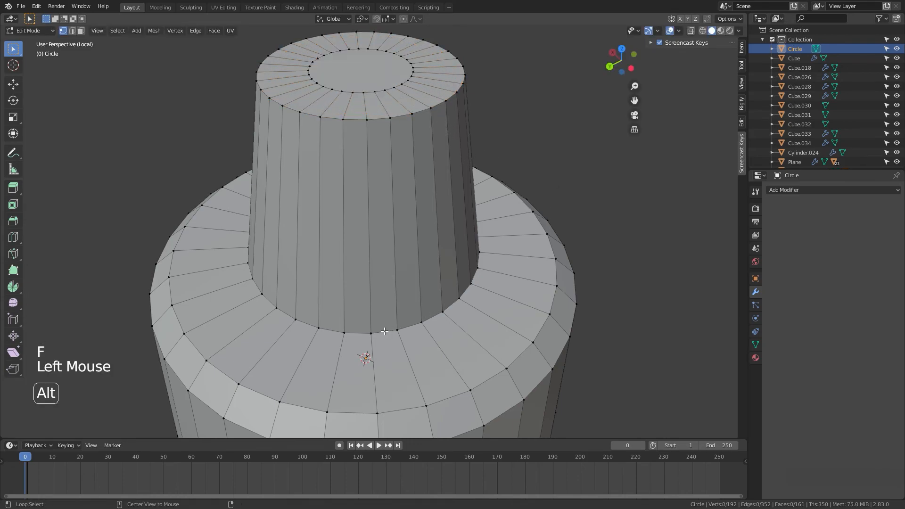
Step: Bevel the edge loop at the base of the neck with a 0.27 m offset and 4 segments
{"action": "left_click", "coordinate": [384, 332], "text": "alt"}
{"action": "key", "text": "ctrl+b"}
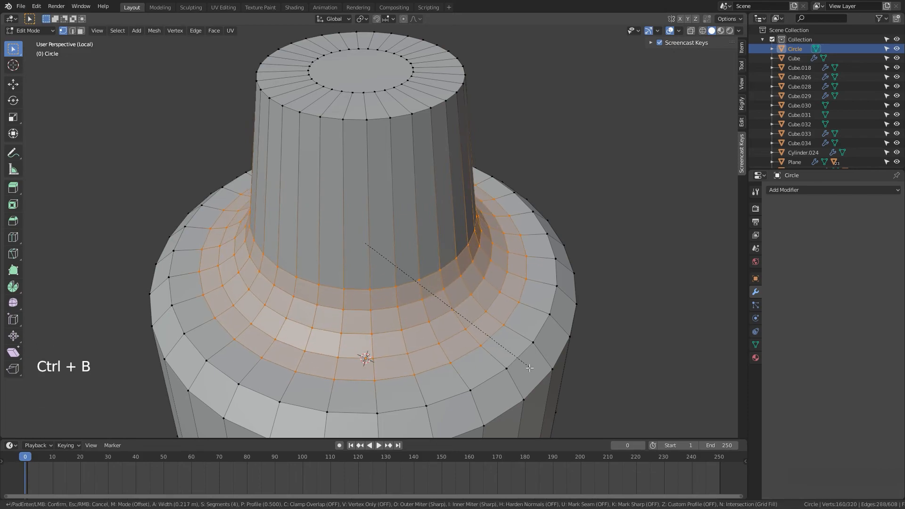
{"action": "left_click", "coordinate": [550, 383]}
Step: Bevel the outer top edge loop of the base section
{"action": "middle_click_drag", "start_coordinate": [483, 419], "coordinate": [472, 337], "text": "shift"}
{"action": "scroll", "coordinate": [469, 342], "scroll_direction": "up", "scroll_amount": 1, "text": "shift"}
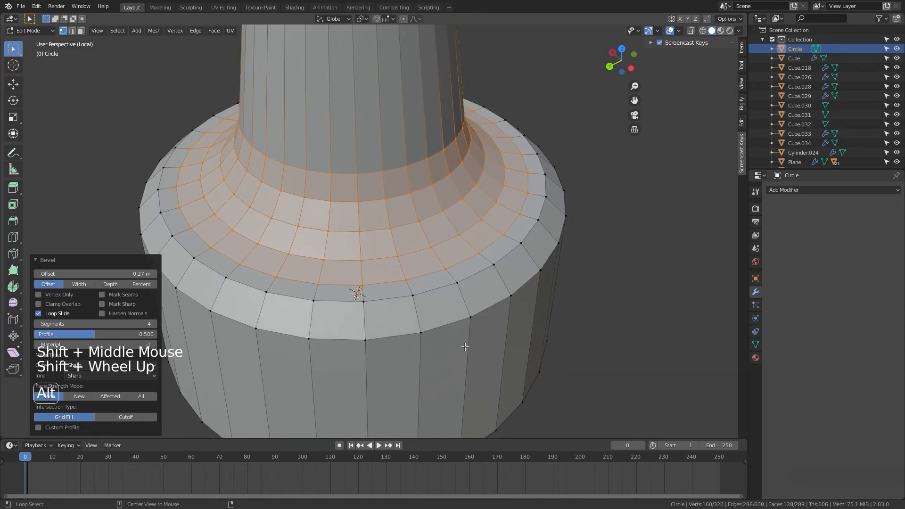
{"action": "left_click", "coordinate": [457, 330], "text": "alt"}
{"action": "key", "text": "ctrl+b"}
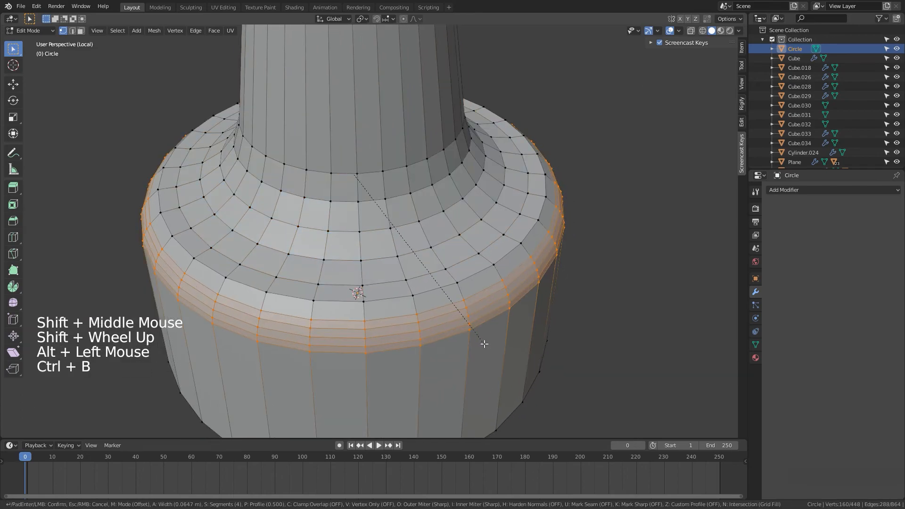
{"action": "left_click", "coordinate": [487, 351]}
Step: In face select mode, select the top cap face and move it along the Z axis
{"action": "key", "text": "Tab"}
{"action": "scroll", "coordinate": [490, 356], "scroll_direction": "down", "scroll_amount": 5}
{"action": "middle_click_drag", "start_coordinate": [491, 354], "coordinate": [527, 315]}
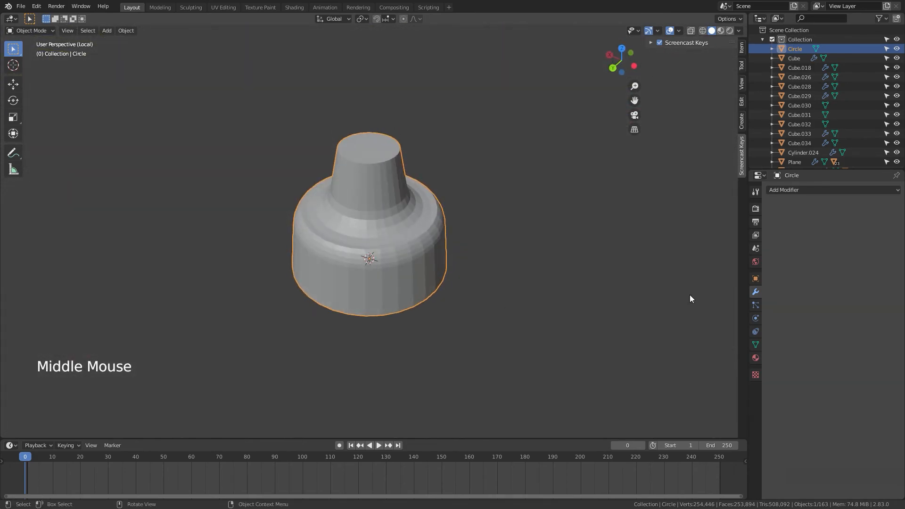
{"action": "key", "text": "Tab"}
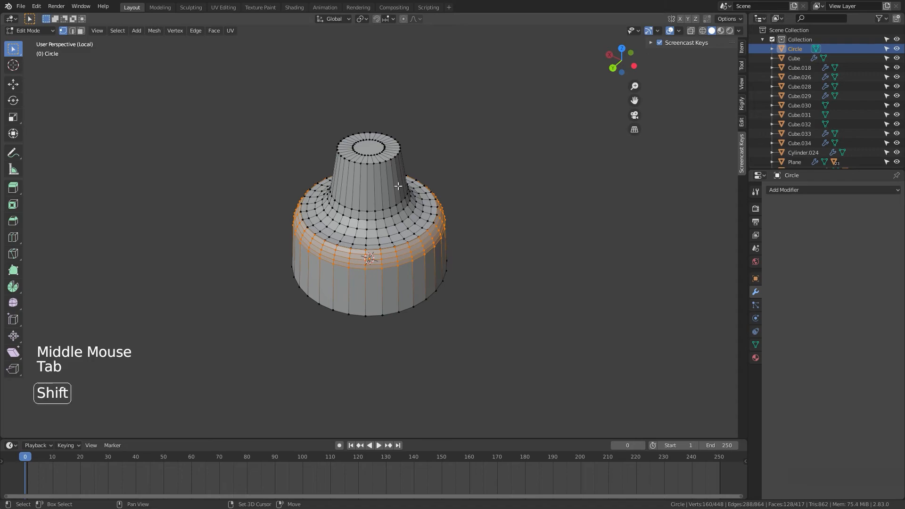
{"action": "middle_click_drag", "start_coordinate": [399, 186], "coordinate": [381, 209], "text": "shift"}
{"action": "key", "text": "3"}
{"action": "left_click", "coordinate": [386, 217]}
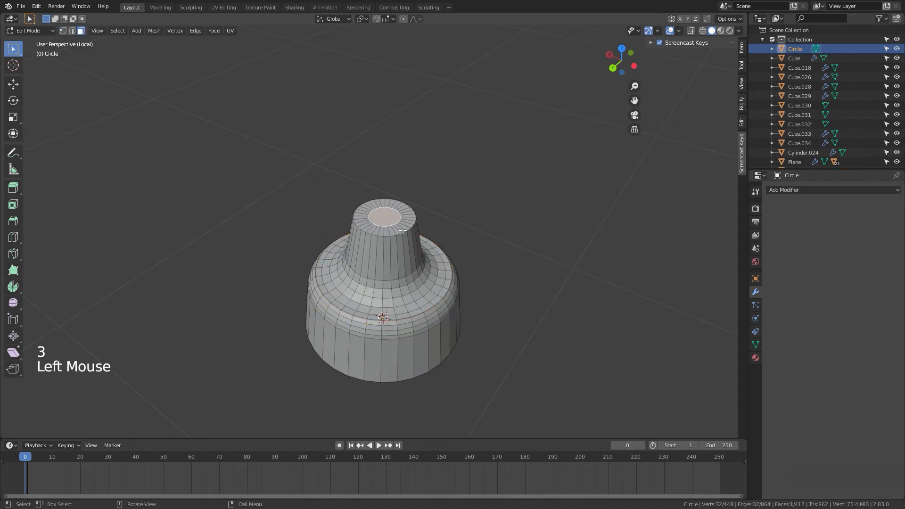
{"action": "key", "text": "g"}
{"action": "key", "text": "z"}
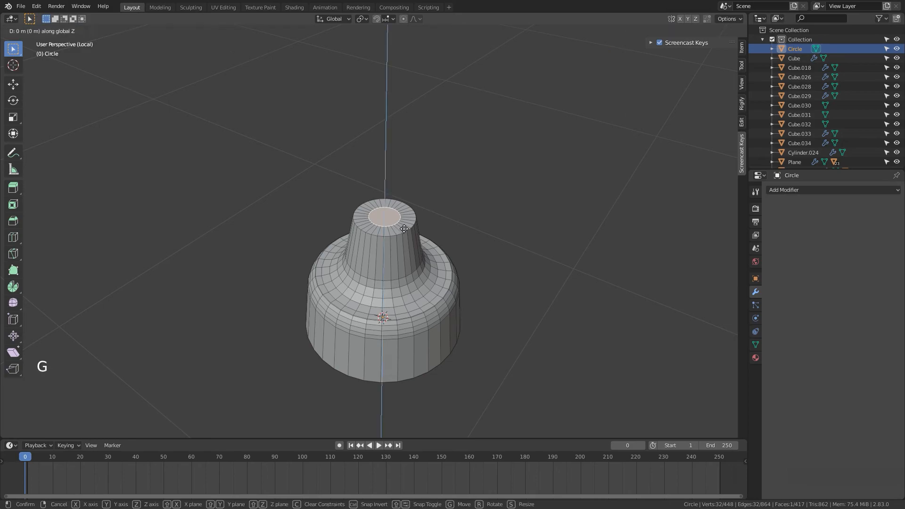
{"action": "left_click", "coordinate": [407, 224]}
Step: In Object Mode, add a Solidify modifier to the object
{"action": "key", "text": "Tab"}
{"action": "middle_click_drag", "start_coordinate": [458, 286], "coordinate": [676, 264]}
{"action": "left_click", "coordinate": [777, 195]}
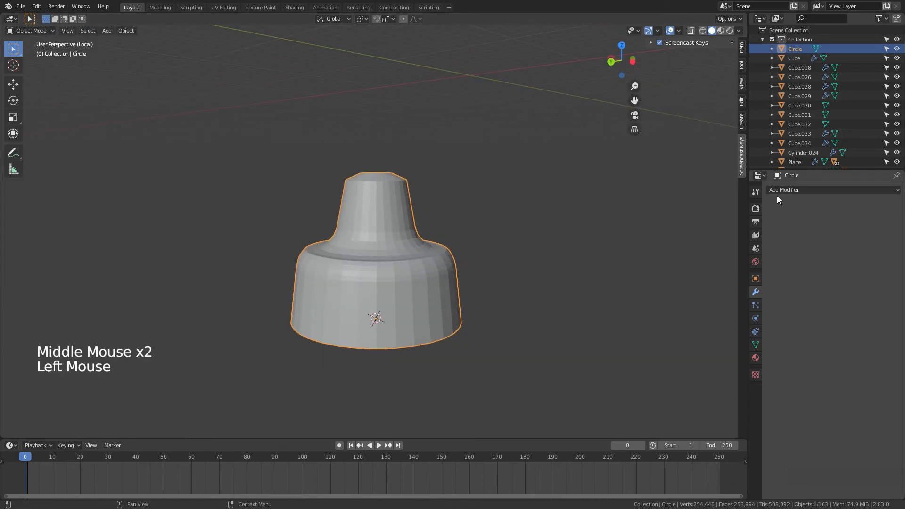
{"action": "left_click", "coordinate": [776, 195]}
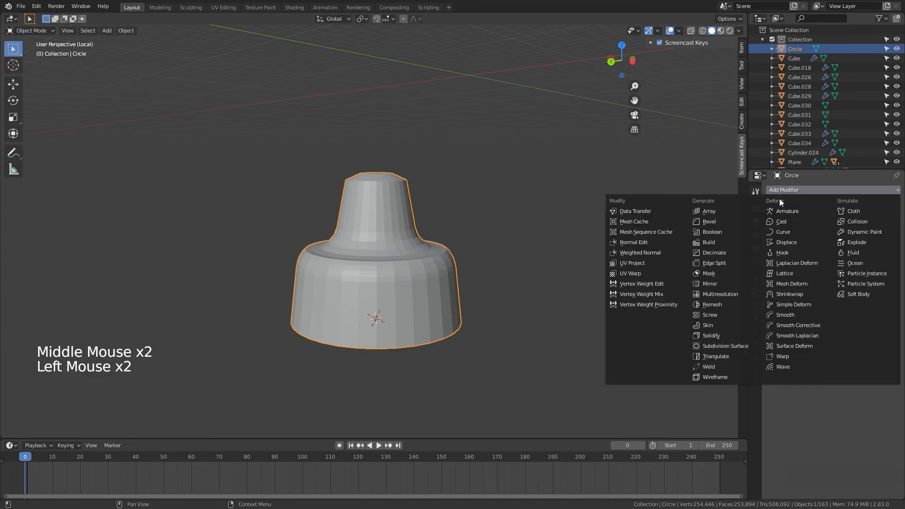
{"action": "left_click", "coordinate": [711, 335]}
Step: Set the Solidify modifier's thickness to 0.03 m
{"action": "middle_click_drag", "start_coordinate": [570, 300], "coordinate": [583, 273]}
{"action": "scroll", "coordinate": [612, 263], "scroll_direction": "up", "scroll_amount": 3}
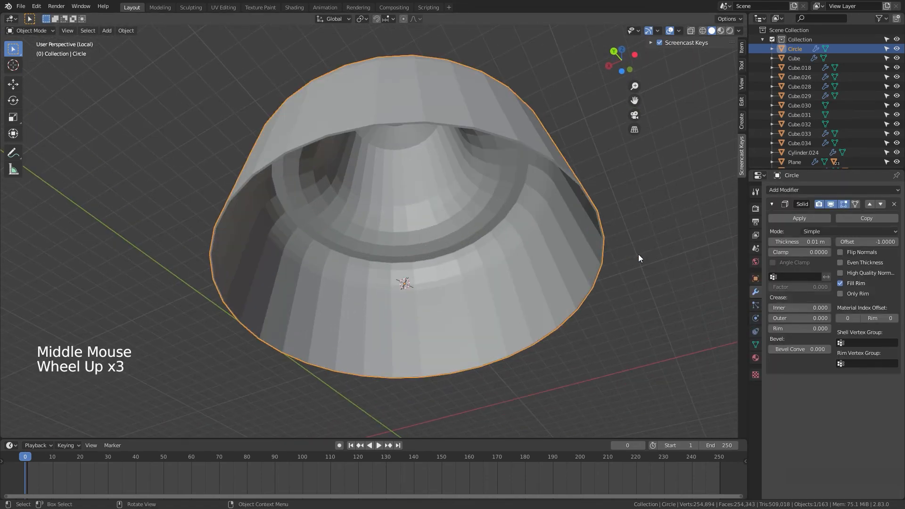
{"action": "left_click", "coordinate": [827, 242]}
{"action": "left_click", "coordinate": [826, 242]}
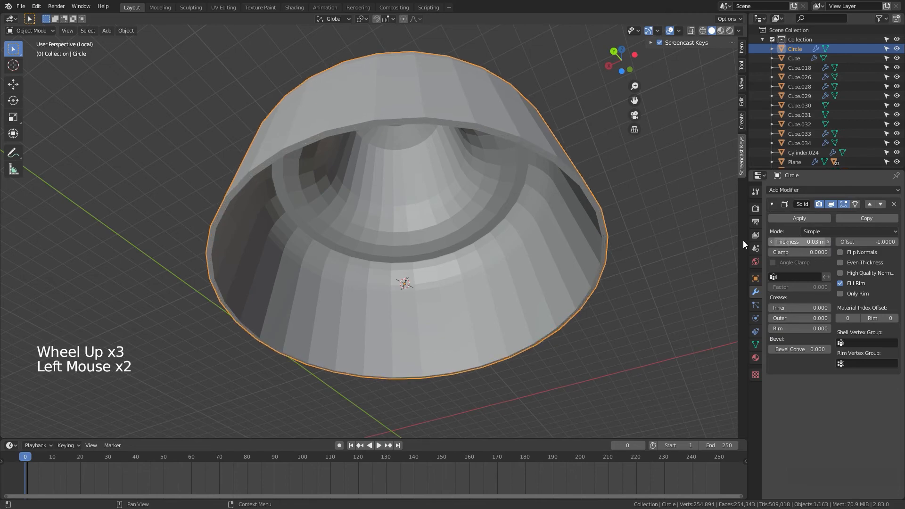
Step: Add a Subdivision Surface modifier to the object
{"action": "middle_click_drag", "start_coordinate": [697, 269], "coordinate": [502, 298]}
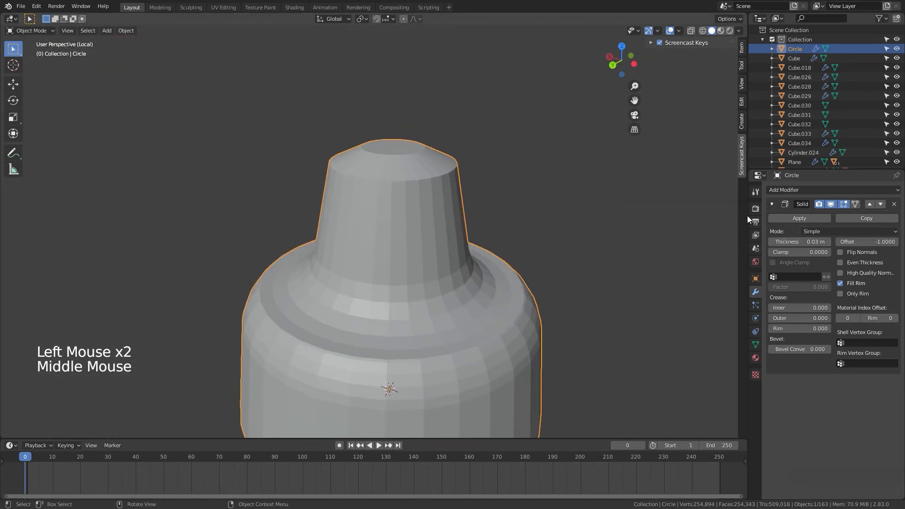
{"action": "left_click", "coordinate": [791, 190]}
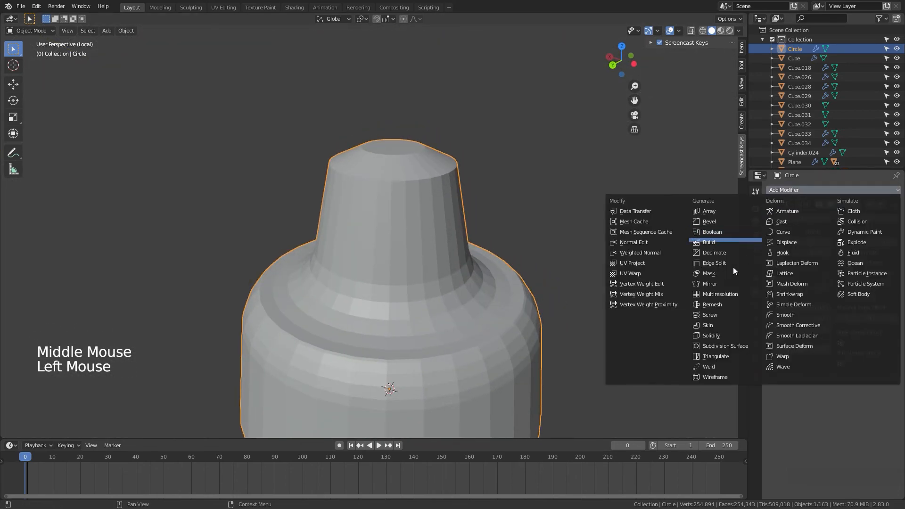
{"action": "left_click", "coordinate": [713, 346]}
Step: Enter Edit Mode and toggle the Subdivision Surface modifier's edit-mode cage display
{"action": "scroll", "coordinate": [618, 328], "scroll_direction": "down", "scroll_amount": 5}
{"action": "middle_click_drag", "start_coordinate": [640, 321], "coordinate": [448, 267]}
{"action": "right_click", "coordinate": [412, 259]}
{"action": "scroll", "coordinate": [415, 258], "scroll_direction": "up", "scroll_amount": 6}
{"action": "key", "text": "Tab"}
{"action": "scroll", "coordinate": [467, 296], "scroll_direction": "down", "scroll_amount": 4}
{"action": "middle_click_drag", "start_coordinate": [468, 296], "coordinate": [501, 296]}
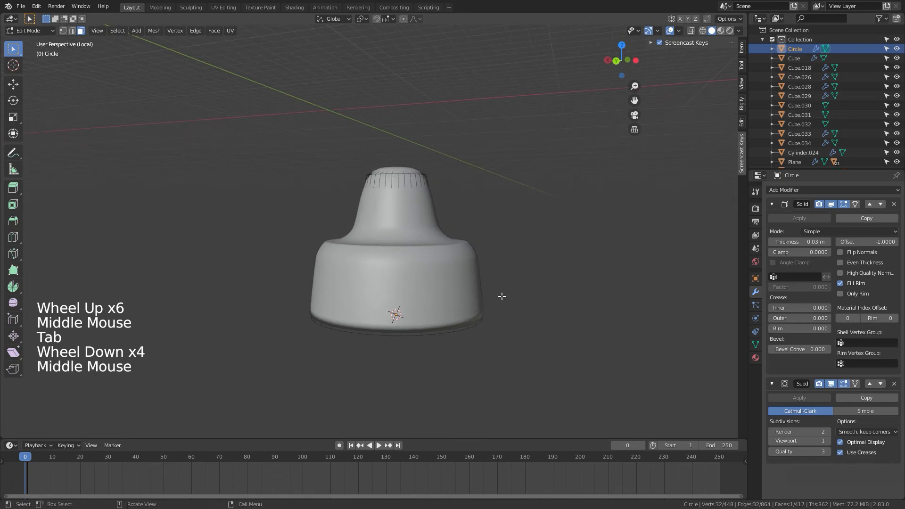
{"action": "left_click", "coordinate": [832, 384]}
{"action": "left_click", "coordinate": [838, 384]}
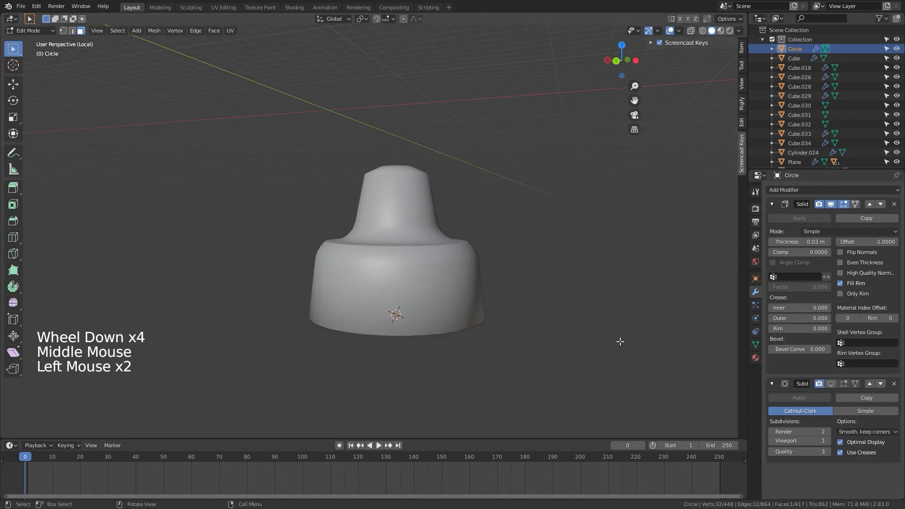
Step: Turn off the Solidify modifier's edit-mode display and switch to edge select mode
{"action": "left_click", "coordinate": [843, 204]}
{"action": "left_click", "coordinate": [830, 204]}
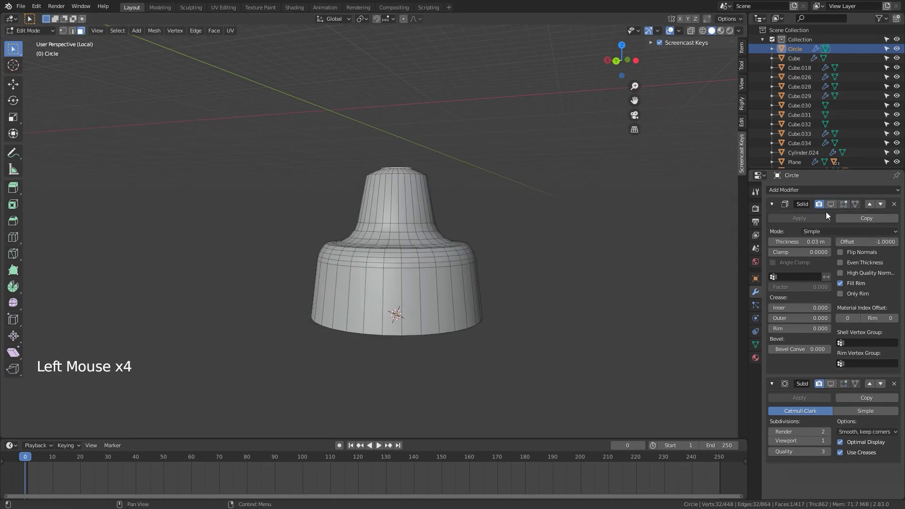
{"action": "middle_click_drag", "start_coordinate": [508, 274], "coordinate": [451, 301]}
{"action": "scroll", "coordinate": [516, 293], "scroll_direction": "up", "scroll_amount": 3}
{"action": "key", "text": "2"}
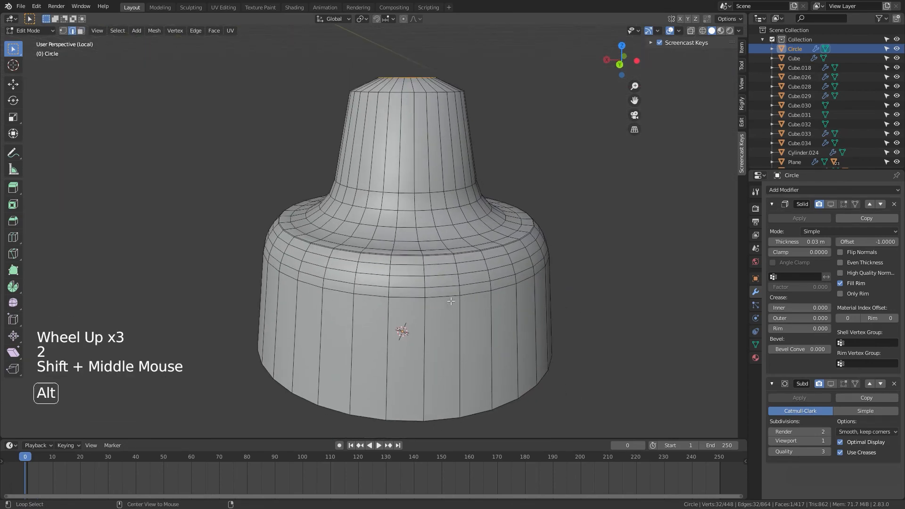
Step: Select the bottom edge loop of the shade and scale it up to 1.070
{"action": "left_click", "coordinate": [437, 416], "text": "alt"}
{"action": "key", "text": "s"}
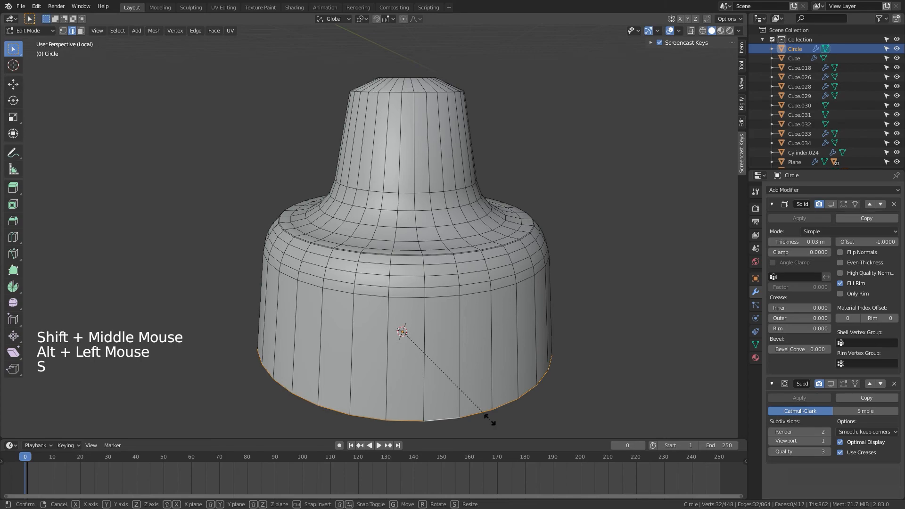
{"action": "left_click", "coordinate": [477, 364]}
Step: Select the edge loop just below the shoulder and scale it
{"action": "left_click", "coordinate": [445, 279], "text": "alt"}
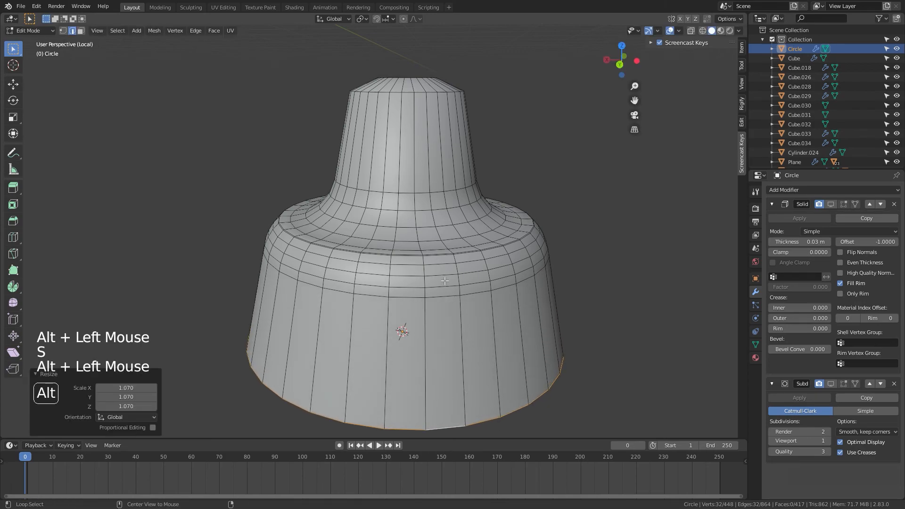
{"action": "key", "text": "s"}
{"action": "left_click", "coordinate": [508, 306]}
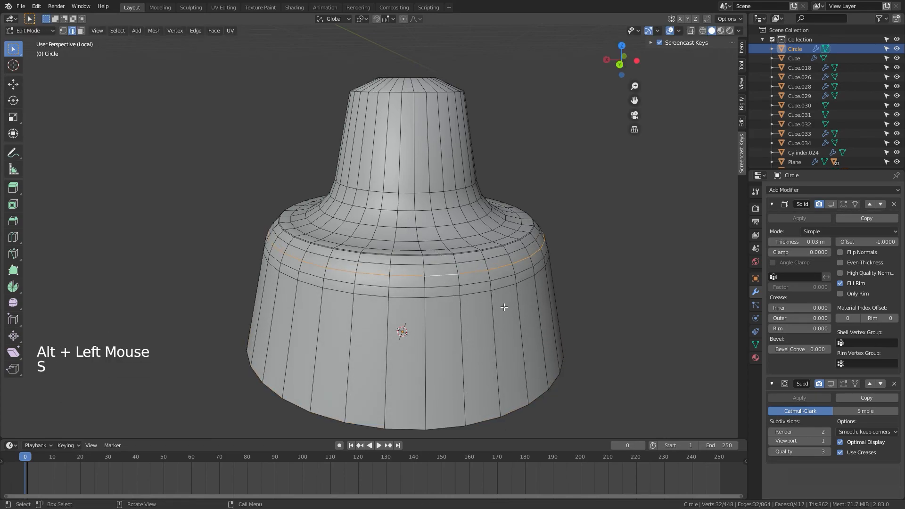
Step: Select the next edge loop down and scale it to 0.981
{"action": "left_click", "coordinate": [474, 296], "text": "alt"}
{"action": "key", "text": "s"}
{"action": "left_click", "coordinate": [595, 322]}
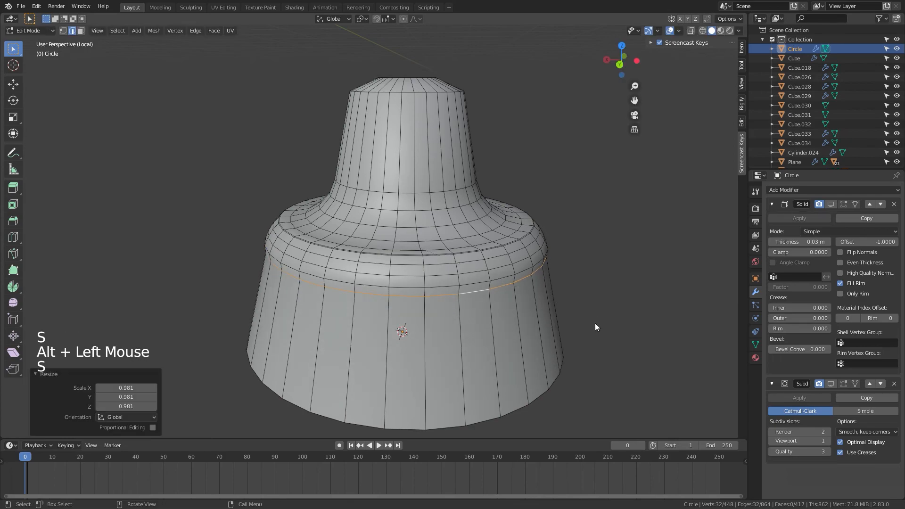
Step: Select the two shoulder edge loops and scale them down to 0.9912
{"action": "key", "text": "Tab"}
{"action": "scroll", "coordinate": [589, 323], "scroll_direction": "down", "scroll_amount": 3}
{"action": "middle_click_drag", "start_coordinate": [587, 323], "coordinate": [414, 307]}
{"action": "key", "text": "Tab"}
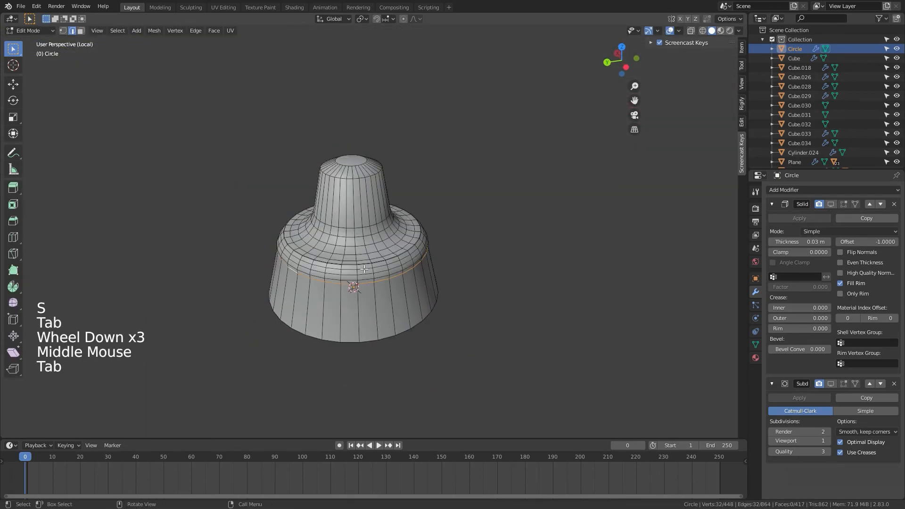
{"action": "scroll", "coordinate": [365, 269], "scroll_direction": "up", "scroll_amount": 5}
{"action": "left_click", "coordinate": [384, 339], "text": "alt"}
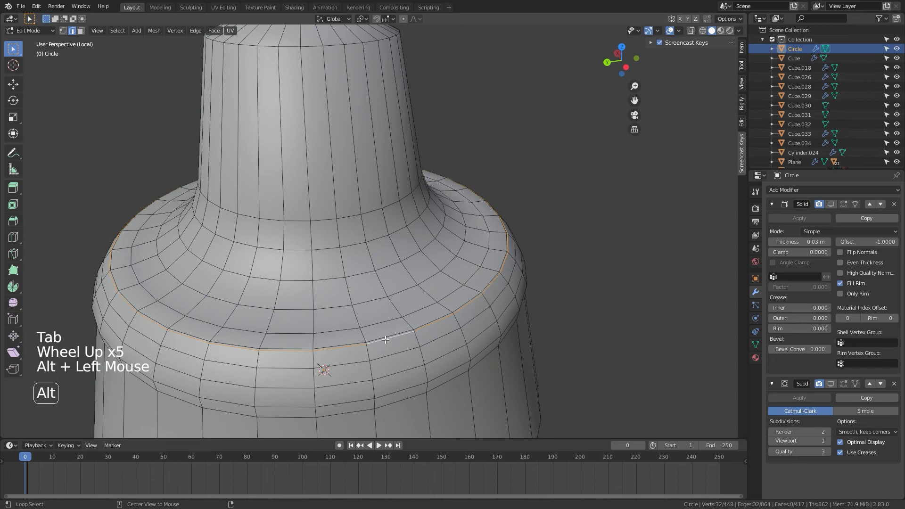
{"action": "left_click", "coordinate": [378, 339], "text": "alt+shift"}
{"action": "key", "text": "s"}
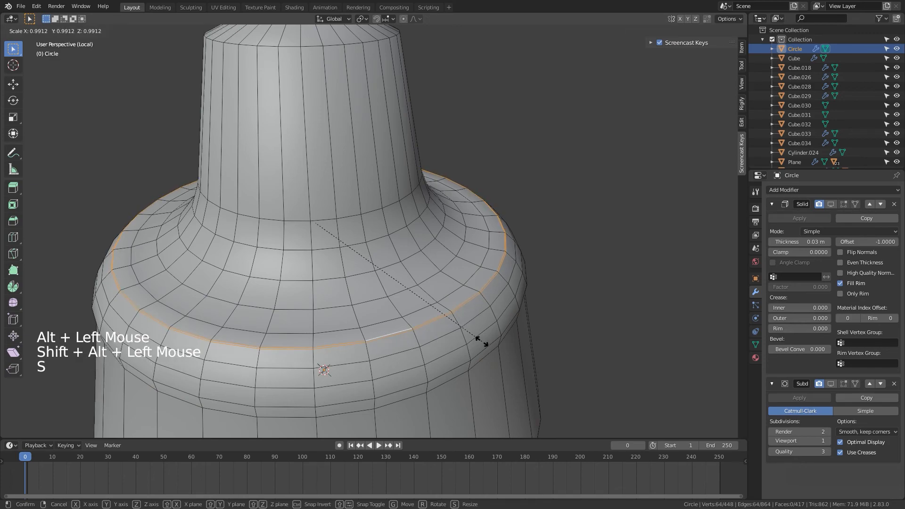
{"action": "left_click", "coordinate": [473, 341]}
Step: Snap the 3D cursor to the shade's top face
{"action": "key", "text": "Tab"}
{"action": "scroll", "coordinate": [462, 306], "scroll_direction": "down", "scroll_amount": 6}
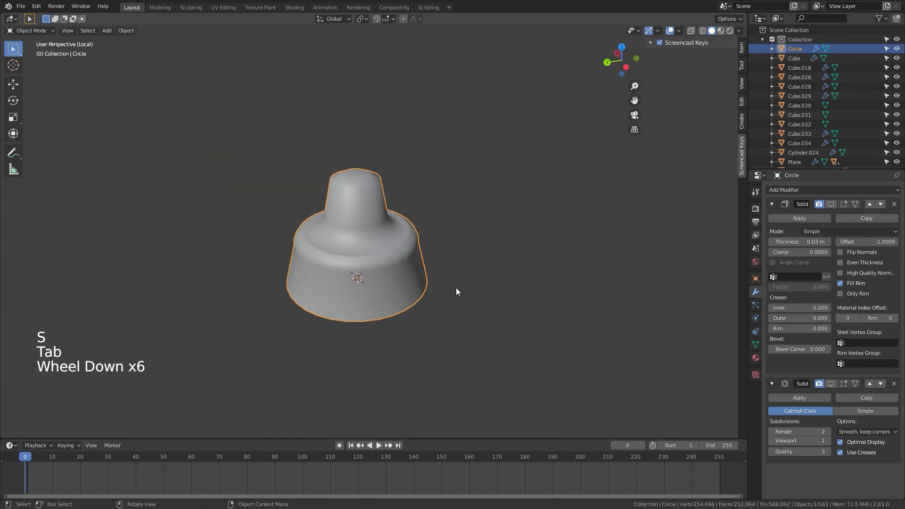
{"action": "middle_click_drag", "start_coordinate": [455, 289], "coordinate": [468, 339]}
{"action": "scroll", "coordinate": [468, 339], "scroll_direction": "up", "scroll_amount": 7}
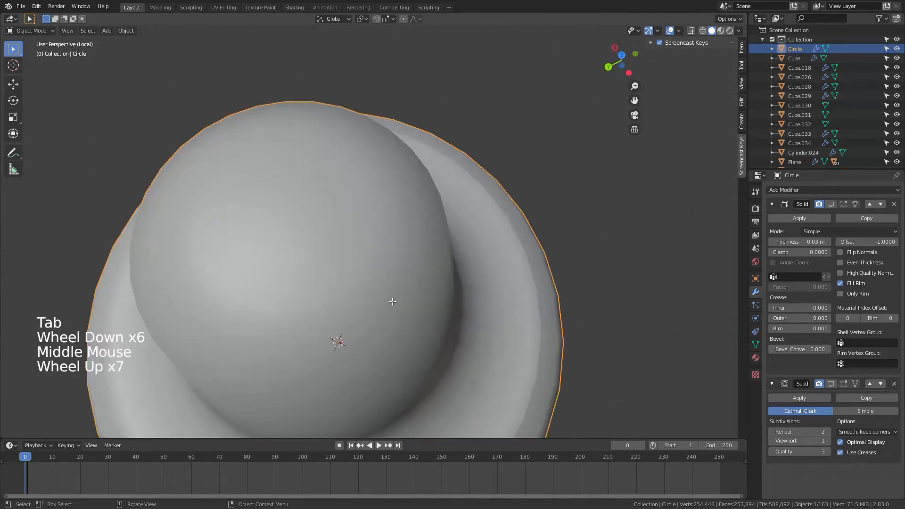
{"action": "key", "text": "Tab"}
{"action": "key", "text": "3"}
{"action": "left_click", "coordinate": [304, 231]}
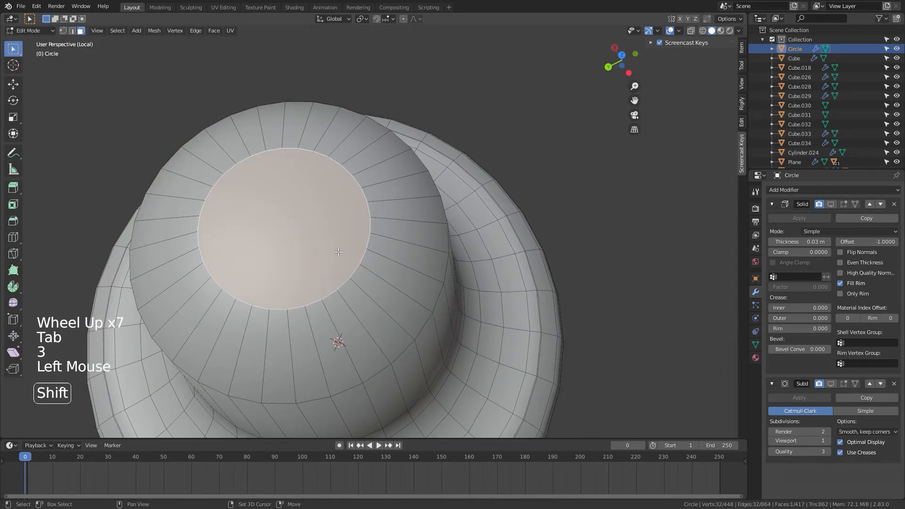
{"action": "key", "text": "shift+s"}
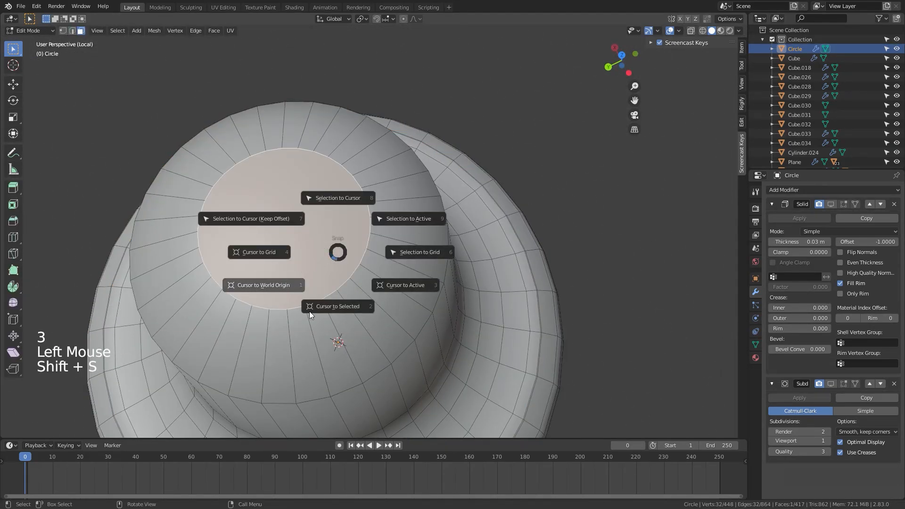
{"action": "left_click", "coordinate": [341, 320]}
{"action": "scroll", "coordinate": [396, 306], "scroll_direction": "down", "scroll_amount": 3}
{"action": "middle_click_drag", "start_coordinate": [398, 264], "coordinate": [401, 296]}
{"action": "key", "text": "Tab"}
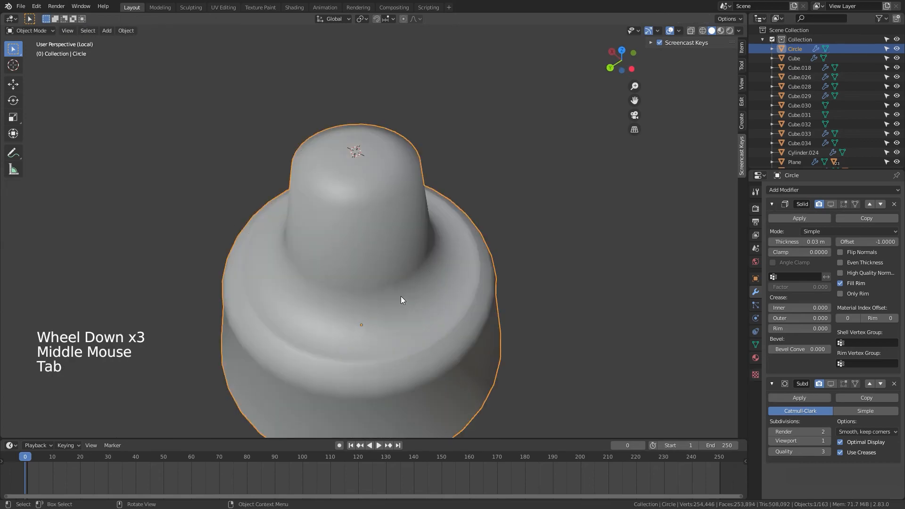
Step: Add a single-vertex mesh object at the 3D cursor
{"action": "key", "text": "shift+a"}
{"action": "mouse_move", "coordinate": [377, 285]}
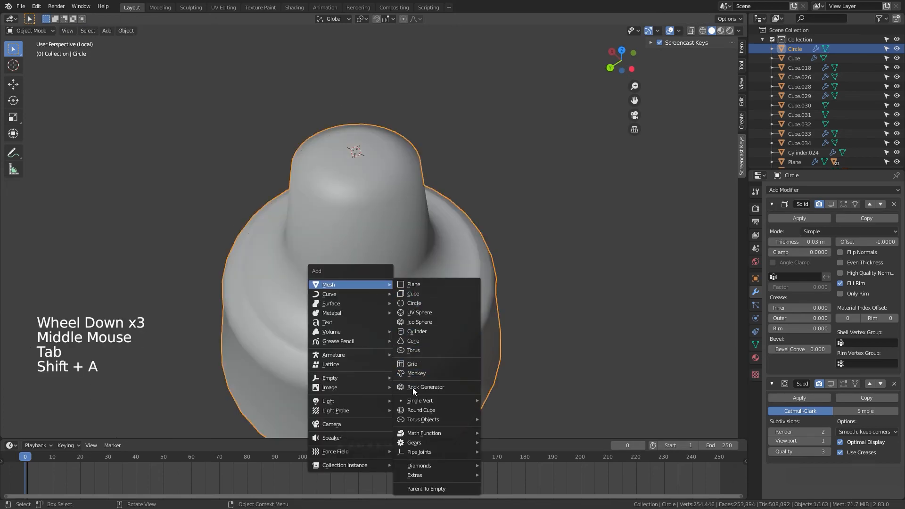
{"action": "left_click", "coordinate": [492, 401]}
{"action": "middle_click_drag", "start_coordinate": [492, 400], "coordinate": [480, 300]}
{"action": "middle_click_drag", "start_coordinate": [484, 238], "coordinate": [501, 321], "text": "shift"}
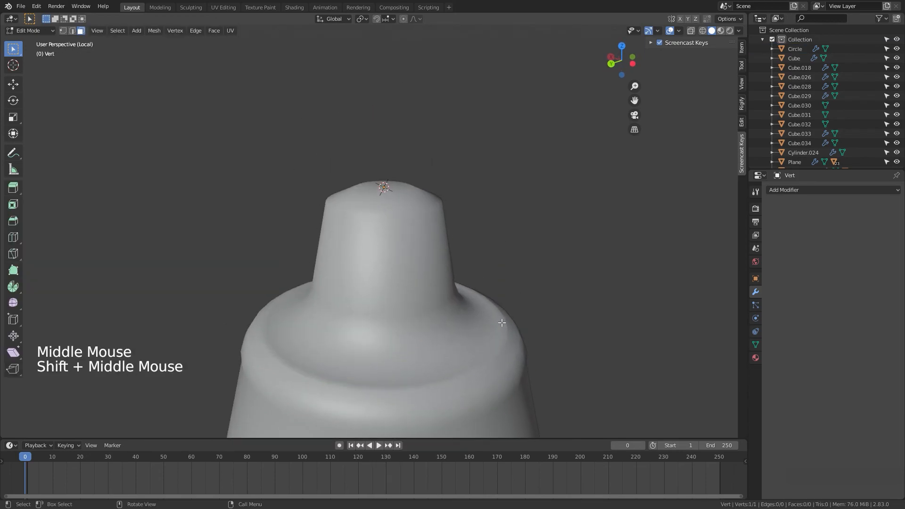
Step: In front view, extrude the vertex upward three times to form a vertical line
{"action": "key", "text": "1"}
{"action": "key", "text": "e"}
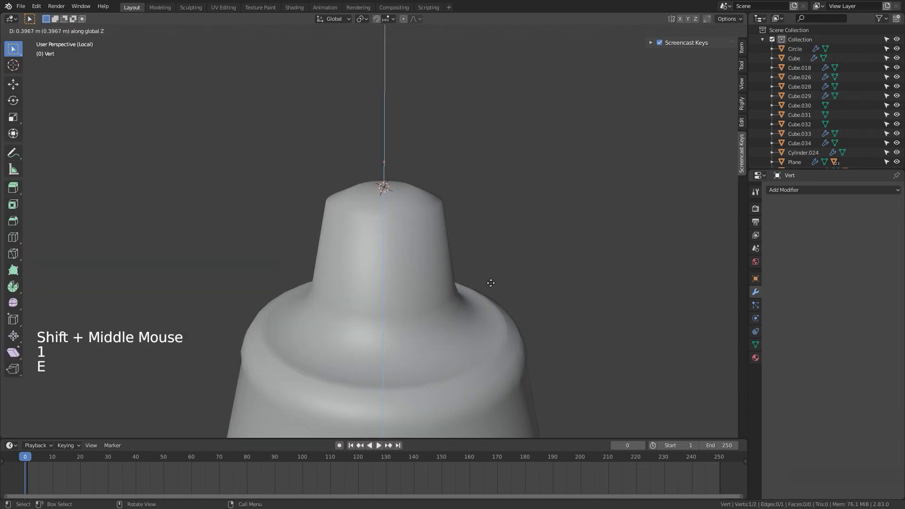
{"action": "left_click", "coordinate": [493, 264]}
{"action": "key", "text": "e"}
{"action": "left_click", "coordinate": [499, 196]}
{"action": "middle_click_drag", "start_coordinate": [498, 263], "coordinate": [495, 306], "text": "shift"}
{"action": "key", "text": "e"}
{"action": "left_click", "coordinate": [498, 217]}
Step: Select all vertices of the line and subdivide it
{"action": "key", "text": "a"}
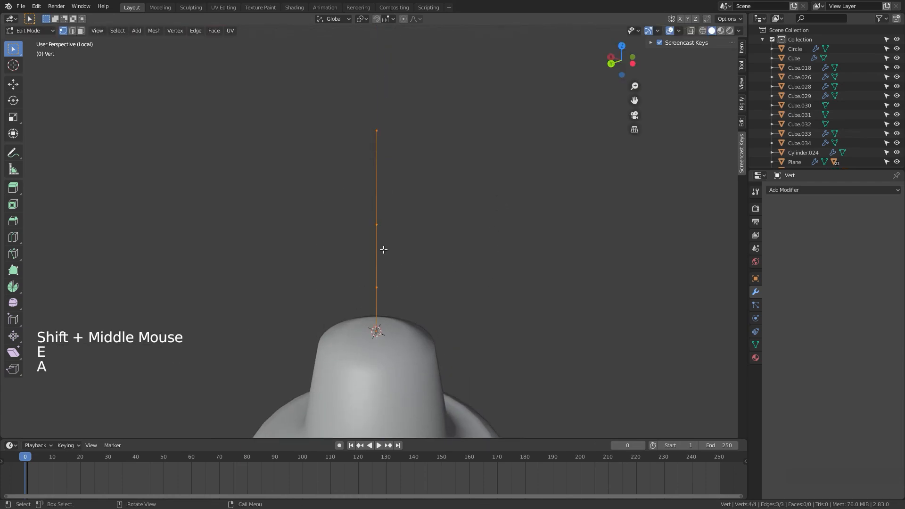
{"action": "right_click", "coordinate": [378, 222]}
{"action": "left_click", "coordinate": [378, 224]}
{"action": "right_click", "coordinate": [378, 208]}
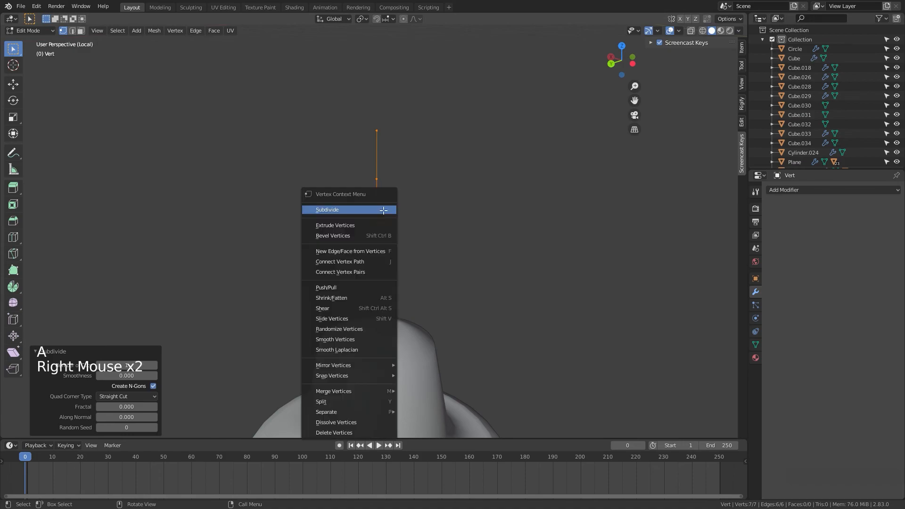
{"action": "left_click", "coordinate": [378, 208]}
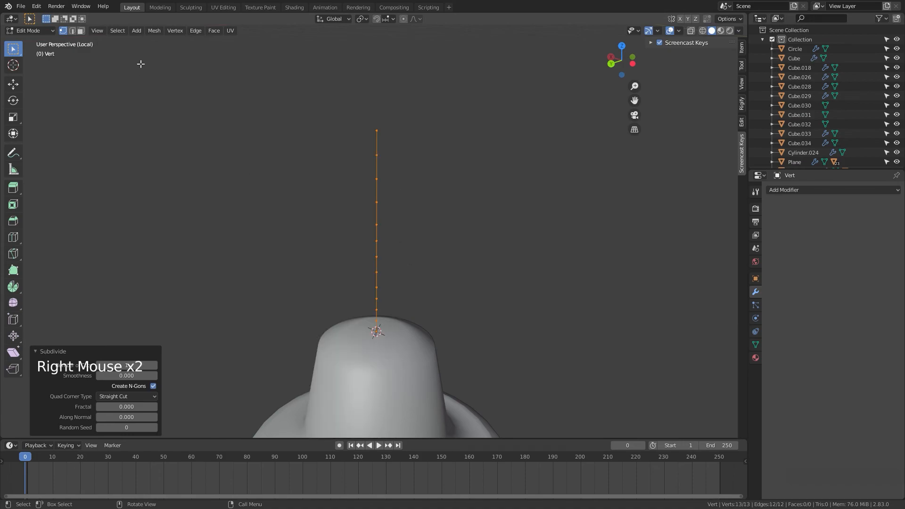
Step: Convert the vertex line object to a curve
{"action": "key", "text": "Tab"}
{"action": "left_click", "coordinate": [128, 31]}
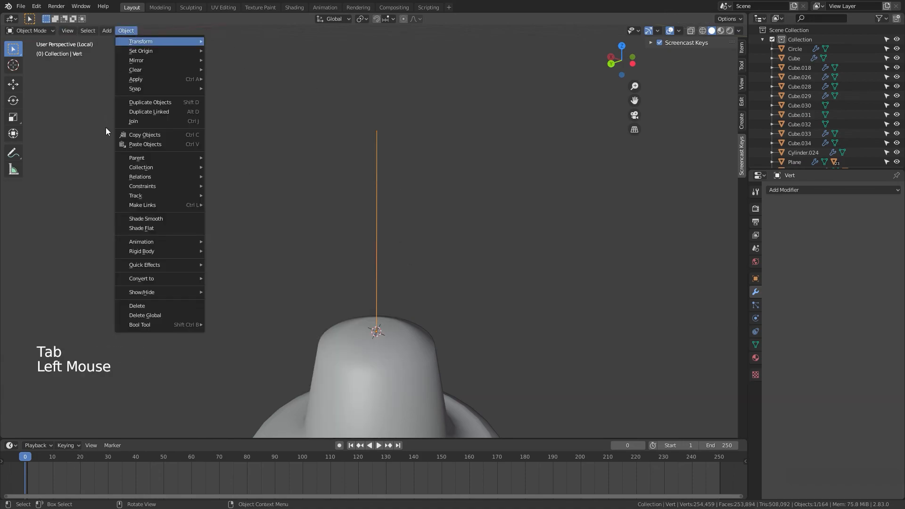
{"action": "mouse_move", "coordinate": [144, 275]}
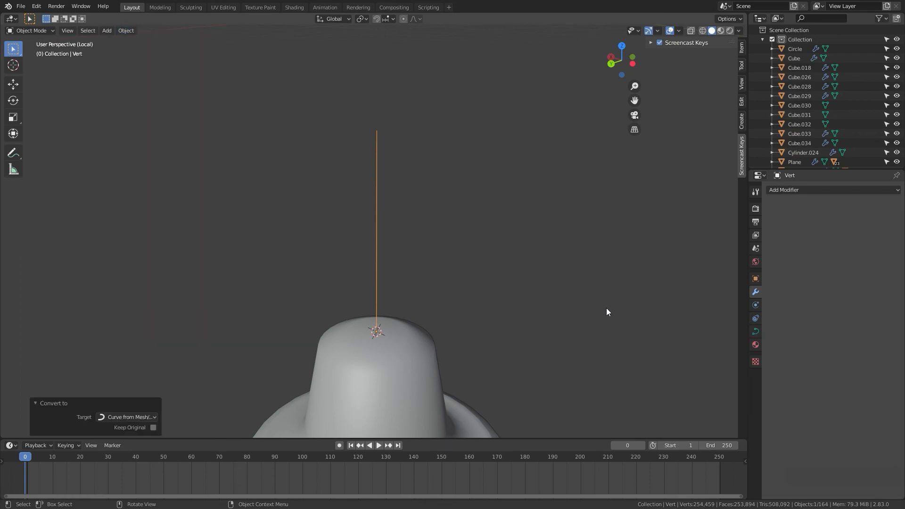
Step: Set the curve's geometry offset to 0.05 m and bevel depth to 0.01 m
{"action": "left_click", "coordinate": [755, 331]}
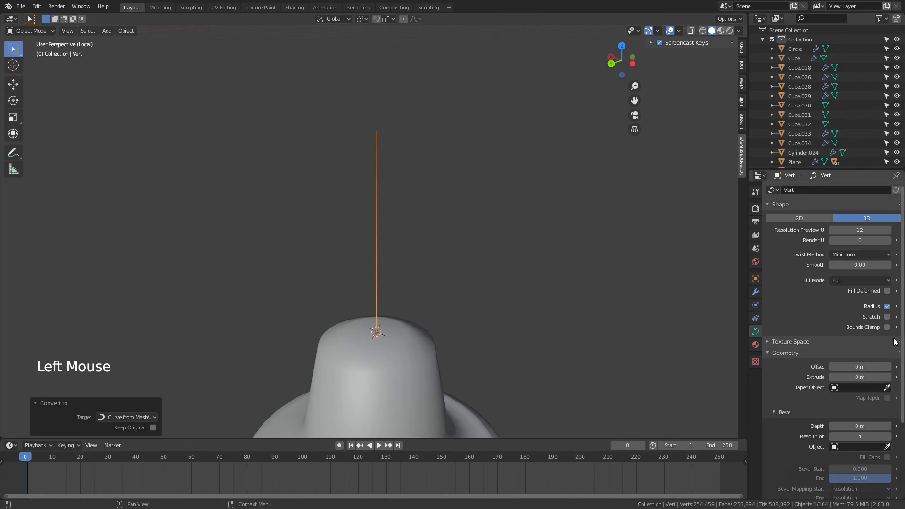
{"action": "scroll", "coordinate": [891, 354], "scroll_direction": "down", "scroll_amount": 3}
{"action": "left_click", "coordinate": [889, 311]}
{"action": "left_click", "coordinate": [889, 311]}
{"action": "left_click", "coordinate": [889, 310]}
{"action": "left_click", "coordinate": [889, 310]}
{"action": "left_click", "coordinate": [889, 310]}
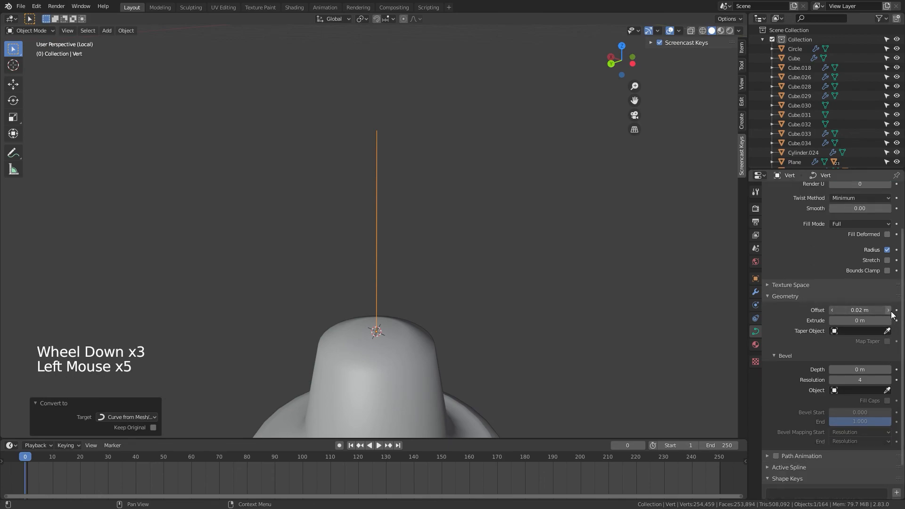
{"action": "left_click", "coordinate": [889, 370]}
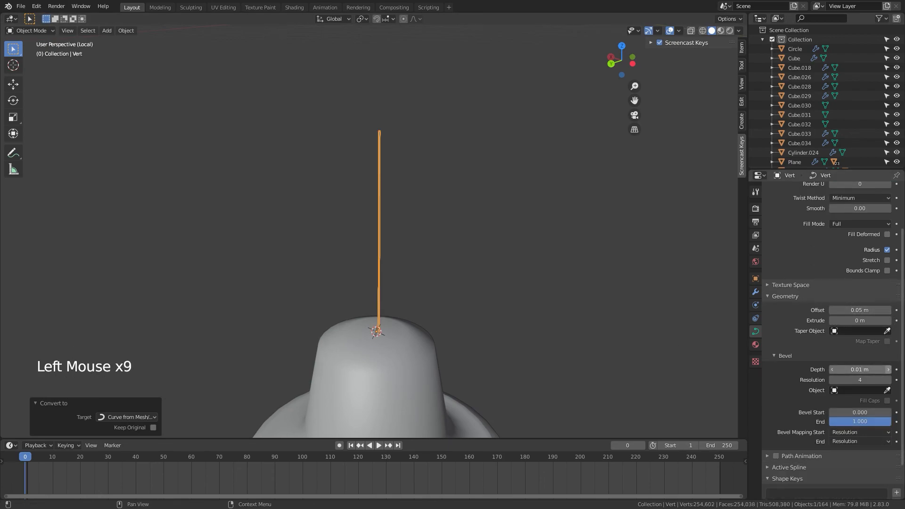
Step: Select the shade's upper rim edge loop in Edit Mode and bevel it
{"action": "left_click", "coordinate": [594, 357]}
{"action": "scroll", "coordinate": [584, 353], "scroll_direction": "down", "scroll_amount": 4}
{"action": "middle_click_drag", "start_coordinate": [584, 353], "coordinate": [618, 379]}
{"action": "scroll", "coordinate": [572, 338], "scroll_direction": "up", "scroll_amount": 1}
{"action": "scroll", "coordinate": [513, 348], "scroll_direction": "up", "scroll_amount": 5}
{"action": "mouse_move", "coordinate": [490, 353]}
{"action": "middle_mouse_down"}
{"action": "mouse_move", "coordinate": [449, 382]}
{"action": "mouse_move", "coordinate": [481, 355]}
{"action": "middle_mouse_up"}
{"action": "left_click", "coordinate": [449, 381]}
{"action": "key", "text": "Tab"}
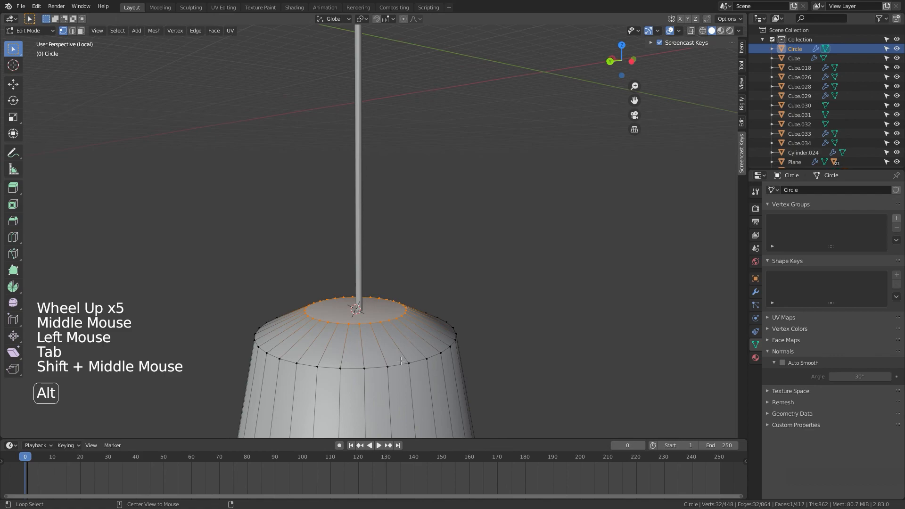
{"action": "left_click", "coordinate": [436, 368], "text": "alt"}
{"action": "left_click", "coordinate": [402, 366]}
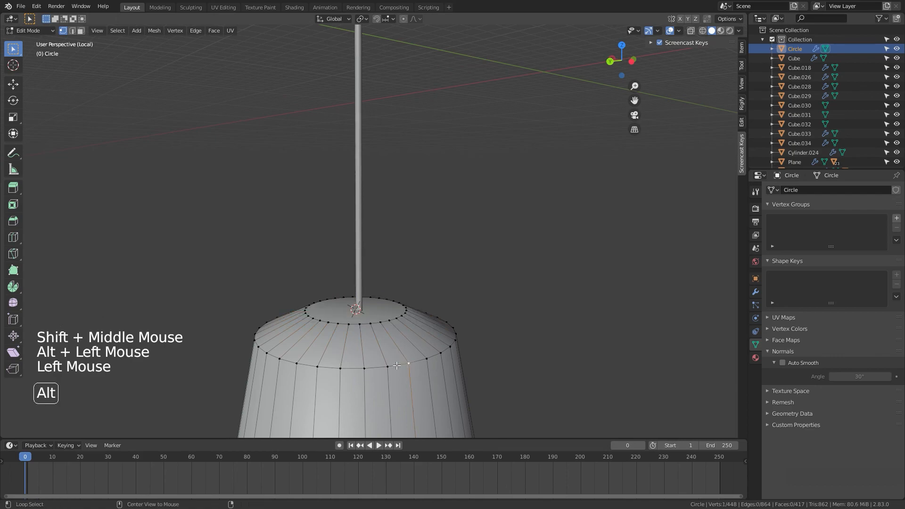
{"action": "left_click", "coordinate": [423, 367], "text": "alt"}
{"action": "key", "text": "ctrl+b"}
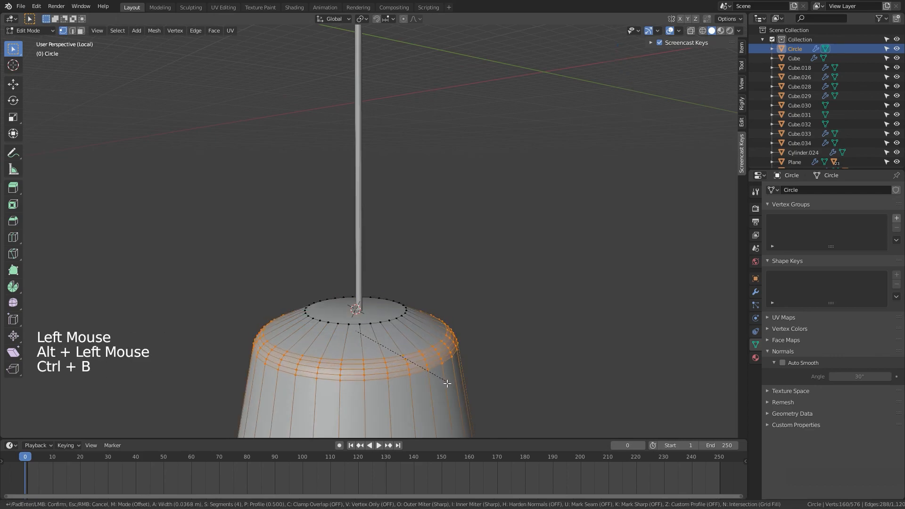
{"action": "key", "text": "Tab"}
Step: Re-enable edit-mode and on-cage display for both the Solidify and Subdivision Surface modifiers
{"action": "scroll", "coordinate": [481, 381], "scroll_direction": "down", "scroll_amount": 6}
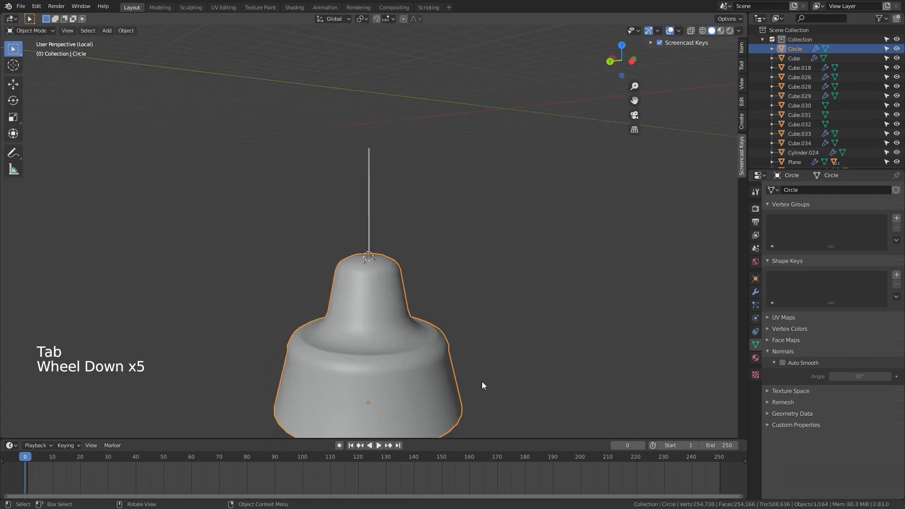
{"action": "mouse_move", "coordinate": [482, 381]}
{"action": "middle_mouse_down"}
{"action": "mouse_move", "coordinate": [469, 355]}
{"action": "mouse_move", "coordinate": [485, 307]}
{"action": "mouse_move", "coordinate": [515, 280]}
{"action": "mouse_move", "coordinate": [445, 333]}
{"action": "mouse_move", "coordinate": [470, 381]}
{"action": "middle_mouse_up"}
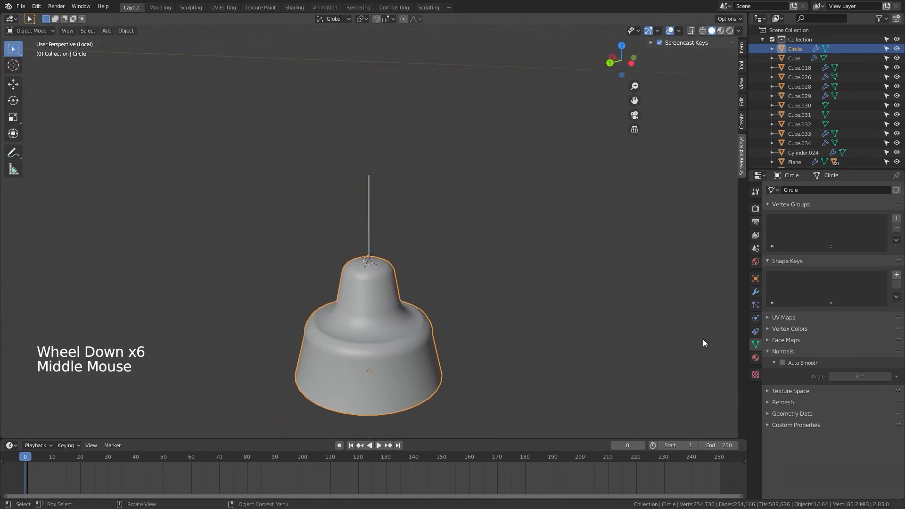
{"action": "left_click", "coordinate": [755, 291]}
{"action": "left_click", "coordinate": [833, 205]}
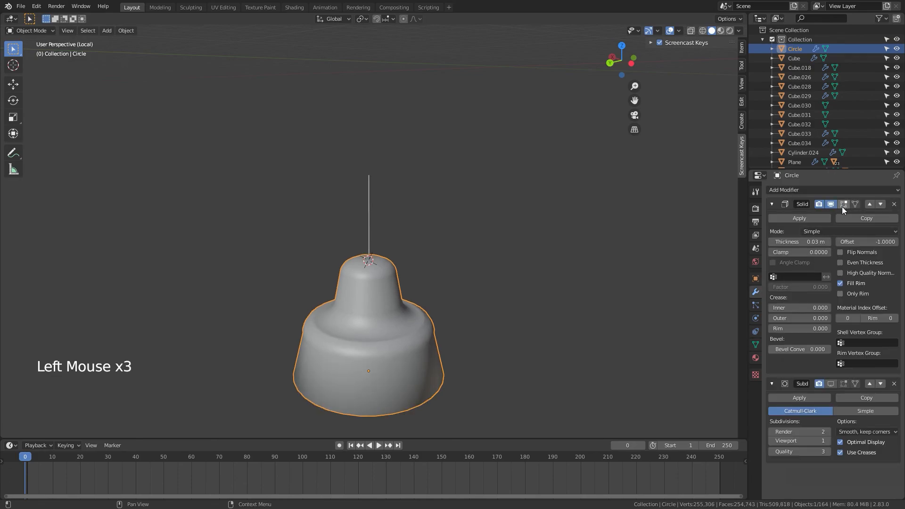
{"action": "left_click", "coordinate": [843, 206]}
{"action": "left_click", "coordinate": [830, 383]}
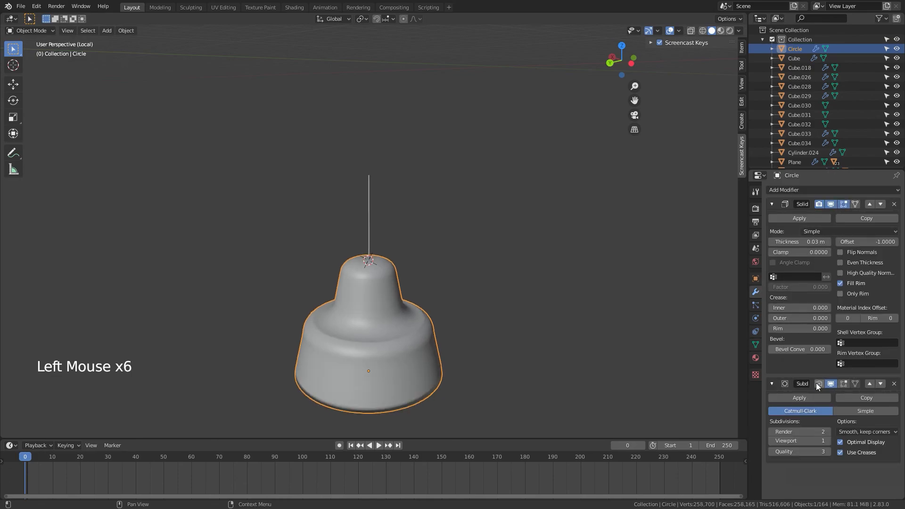
{"action": "left_click", "coordinate": [843, 383]}
Step: Parent the cord curve to the lamp shade object
{"action": "left_click", "coordinate": [431, 295]}
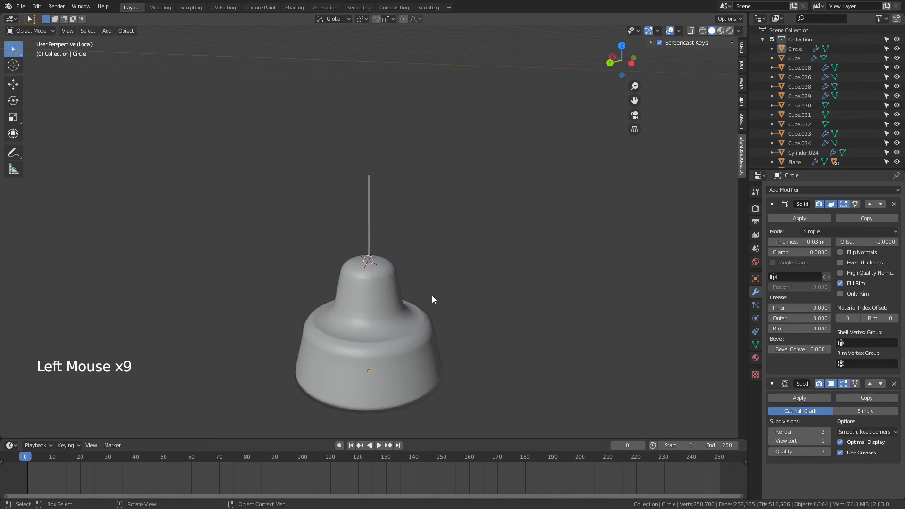
{"action": "left_click", "coordinate": [368, 239]}
{"action": "left_click", "coordinate": [370, 287], "text": "shift"}
{"action": "key", "text": "ctrl+p"}
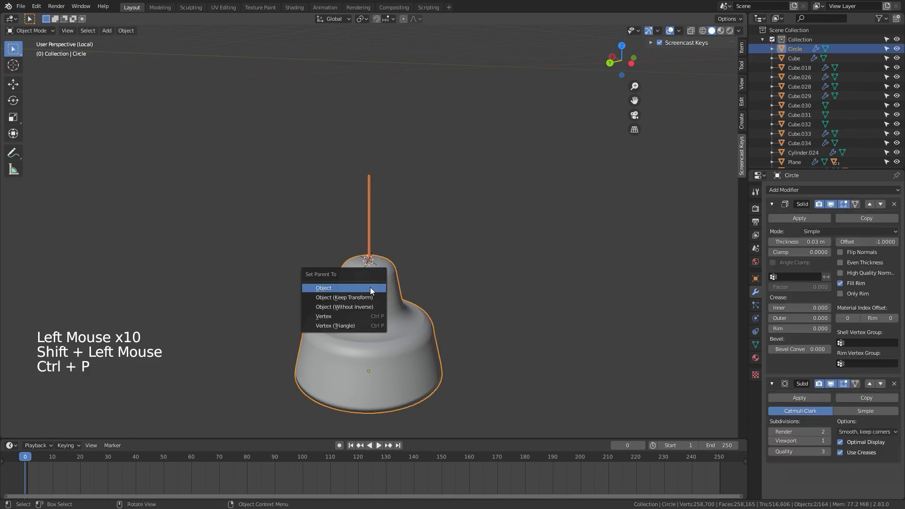
{"action": "left_click", "coordinate": [364, 297]}
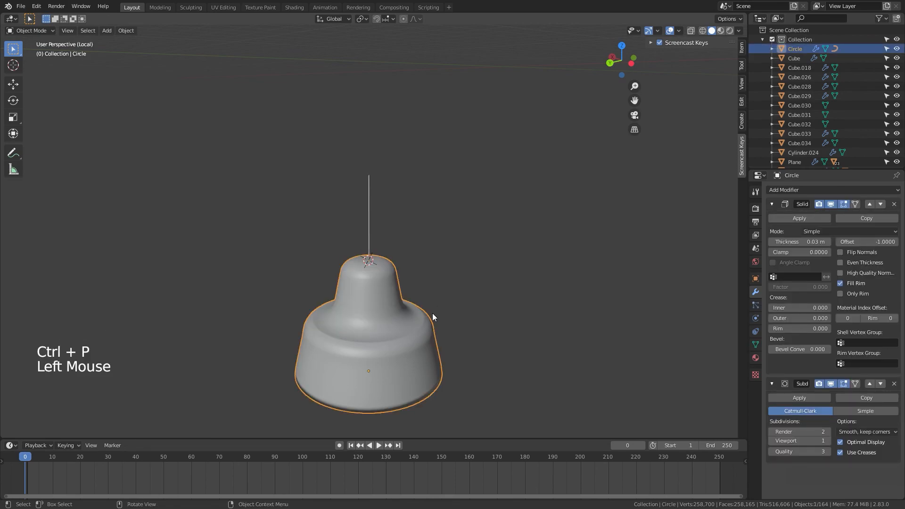
Step: Leave local view, place the 3D cursor on the room floor, and snap the selected lamp and cord to the cursor
{"action": "key", "text": "KP_Divide"}
{"action": "scroll", "coordinate": [455, 287], "scroll_direction": "down", "scroll_amount": 8}
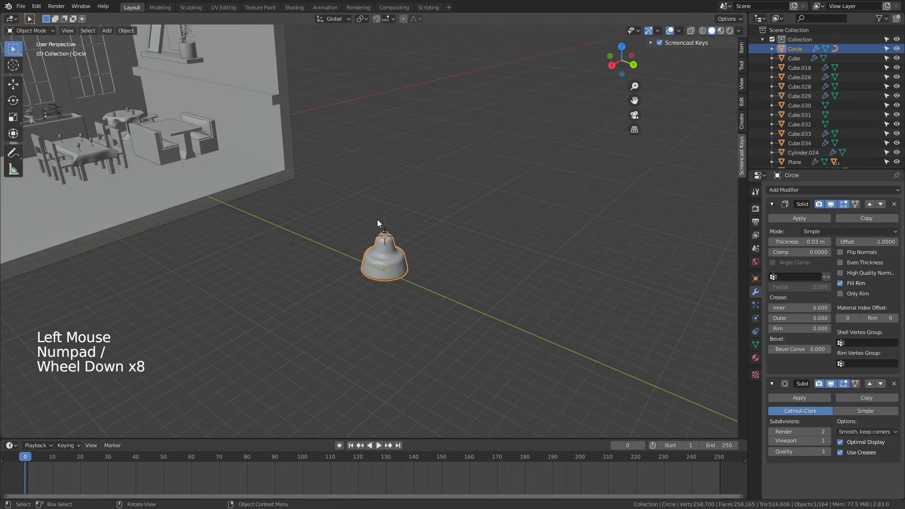
{"action": "middle_click_drag", "start_coordinate": [377, 219], "coordinate": [466, 332], "text": "shift"}
{"action": "middle_click_drag", "start_coordinate": [350, 295], "coordinate": [355, 305]}
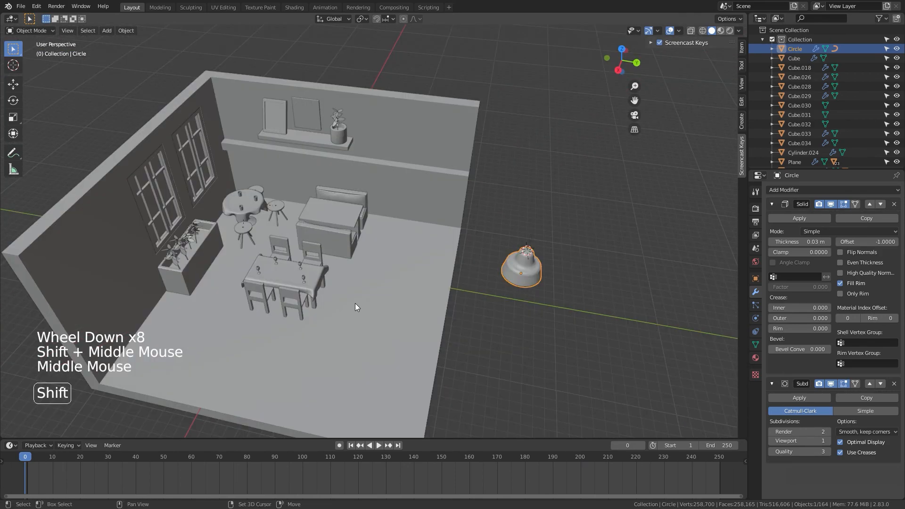
{"action": "right_click", "coordinate": [354, 301], "text": "shift"}
{"action": "left_click_drag", "start_coordinate": [549, 215], "coordinate": [519, 295]}
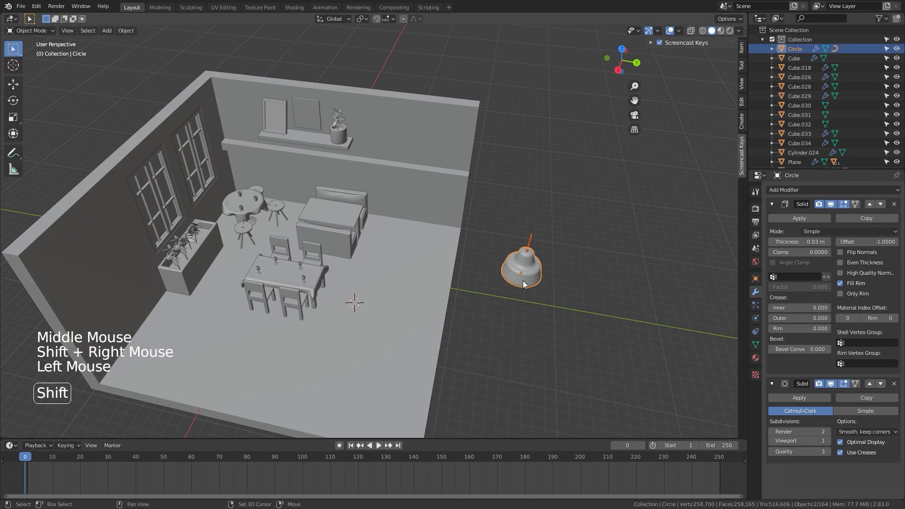
{"action": "key", "text": "shift+s"}
{"action": "left_click", "coordinate": [525, 282]}
{"action": "key", "text": "shift+s"}
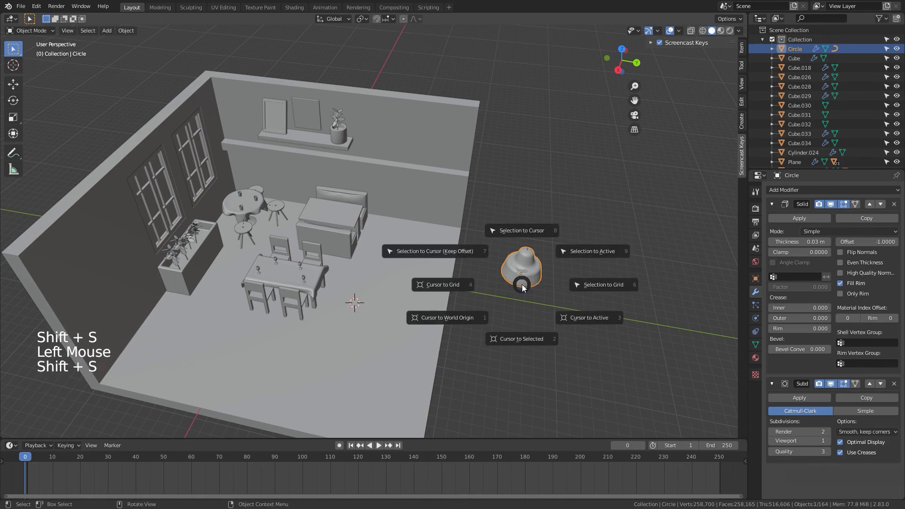
{"action": "left_click", "coordinate": [523, 263]}
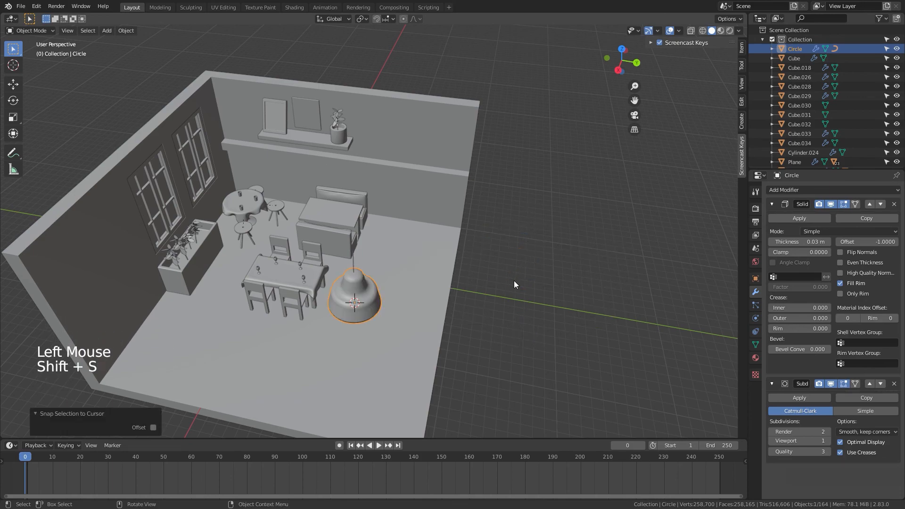
Step: Move the lamp and cord up near the ceiling in the right orthographic view
{"action": "key", "text": "KP_3"}
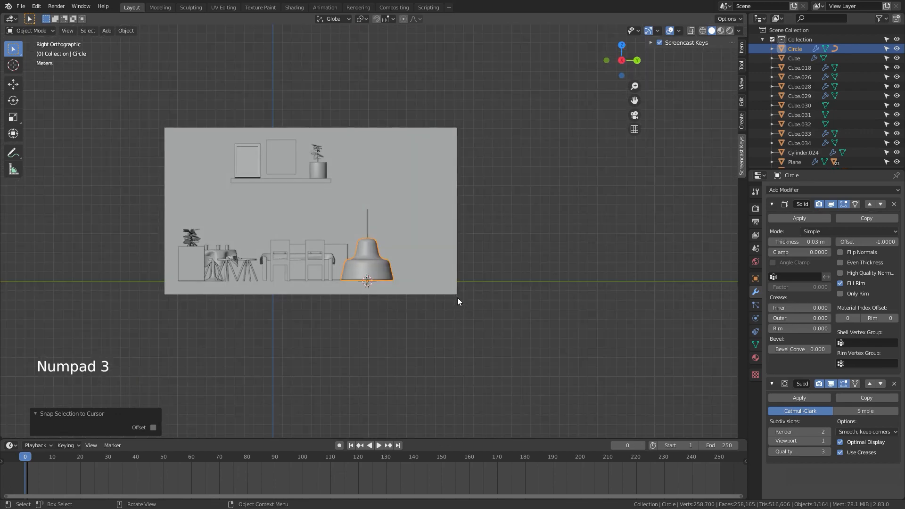
{"action": "key", "text": "g"}
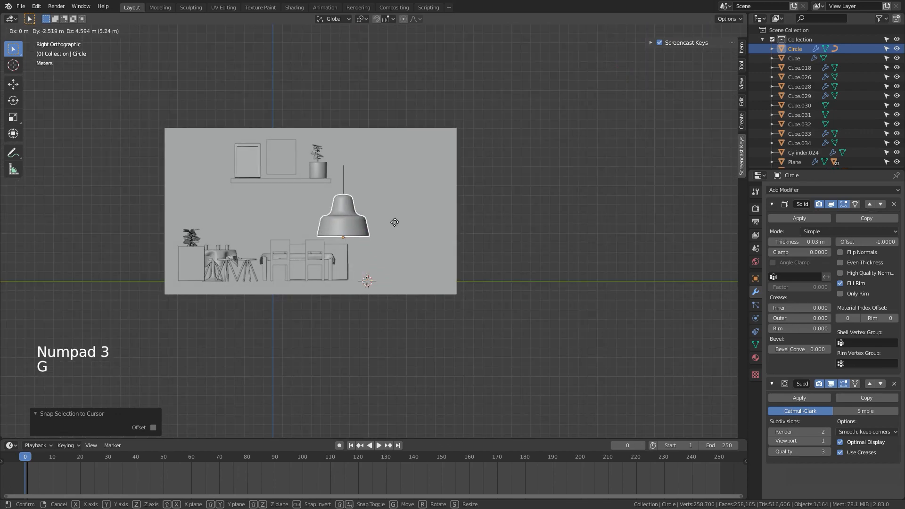
{"action": "left_click", "coordinate": [340, 193]}
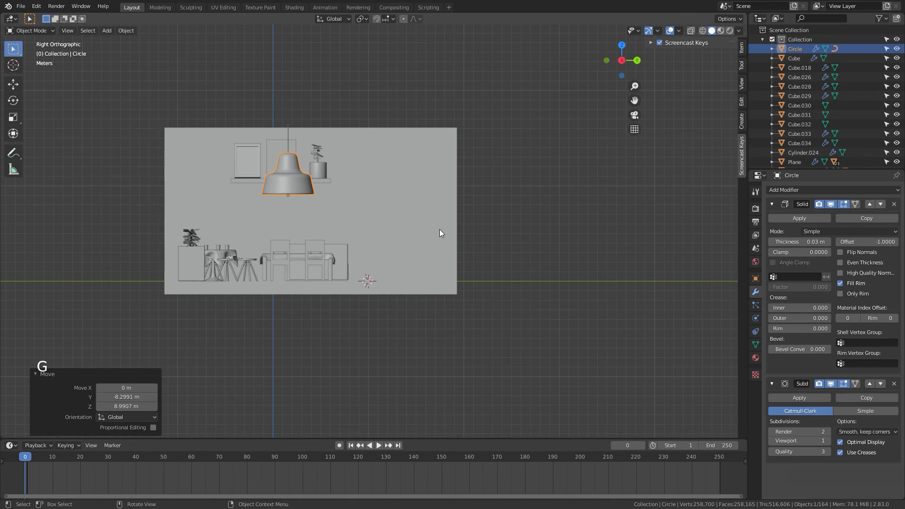
Step: Scale the lamp down to 0.867
{"action": "middle_click_drag", "start_coordinate": [440, 230], "coordinate": [419, 242]}
{"action": "key", "text": "s"}
{"action": "left_click", "coordinate": [405, 254]}
Step: Move the lamp out of the room to hang beside it
{"action": "key", "text": "g"}
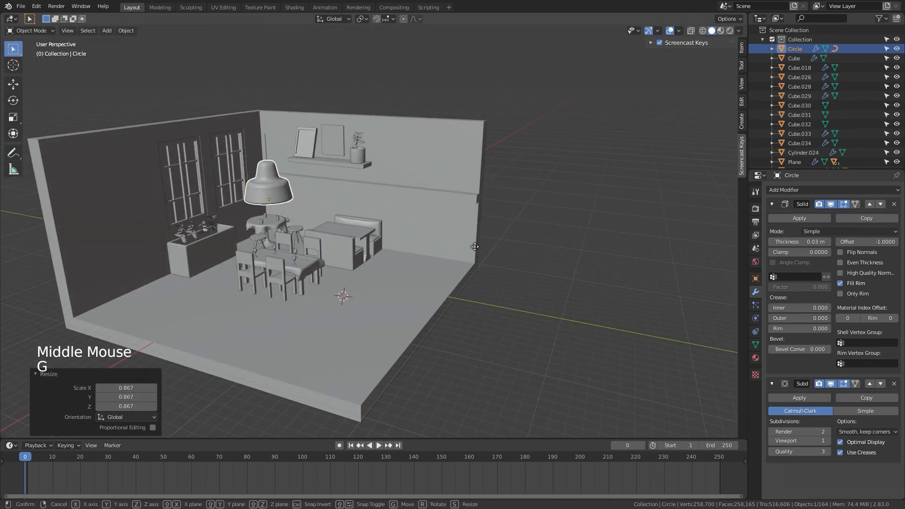
{"action": "left_click", "coordinate": [663, 250]}
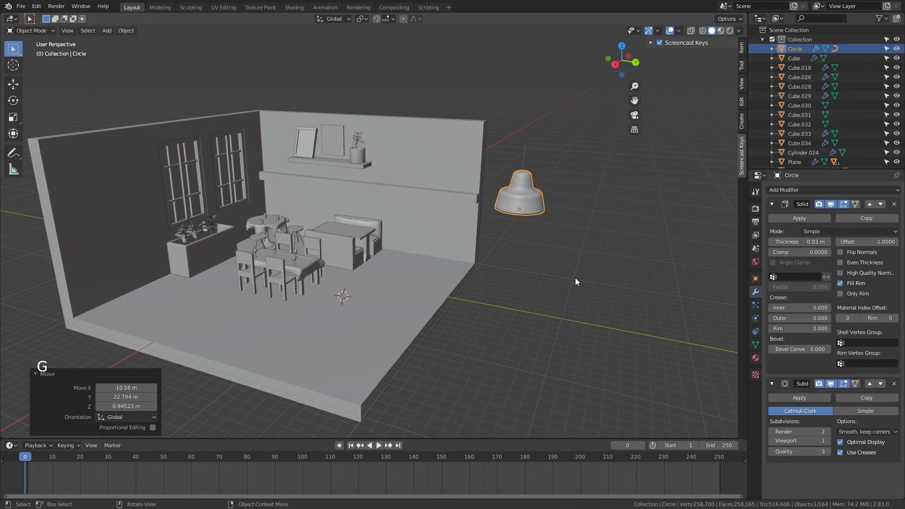
Step: Select the lamp and hide it from the viewport
{"action": "middle_click_drag", "start_coordinate": [544, 272], "coordinate": [568, 157]}
{"action": "left_click", "coordinate": [530, 182]}
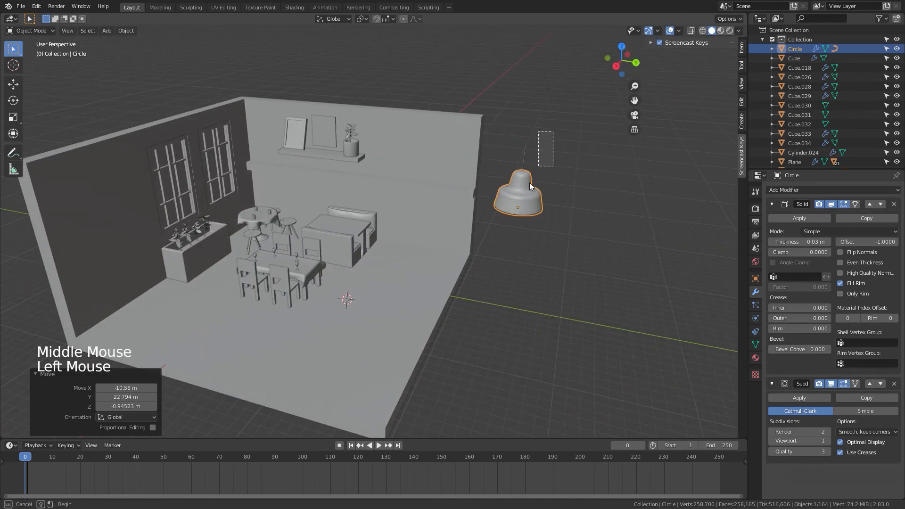
{"action": "key", "text": "h"}
{"action": "middle_click_drag", "start_coordinate": [535, 245], "coordinate": [541, 266]}
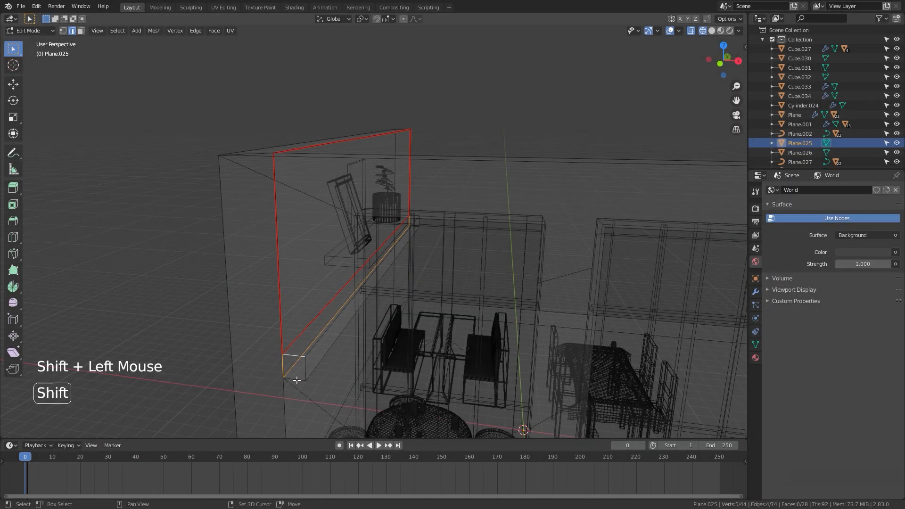
Step: Select the room's wall mesh in Edit Mode and mark seams along its wall corner and shelf edges
{"action": "middle_click_drag", "start_coordinate": [396, 283], "coordinate": [419, 275], "text": "shift"}
{"action": "left_click", "coordinate": [418, 275], "text": "shift"}
{"action": "left_click", "coordinate": [413, 322], "text": "shift"}
{"action": "scroll", "coordinate": [413, 325], "scroll_direction": "down", "scroll_amount": 2}
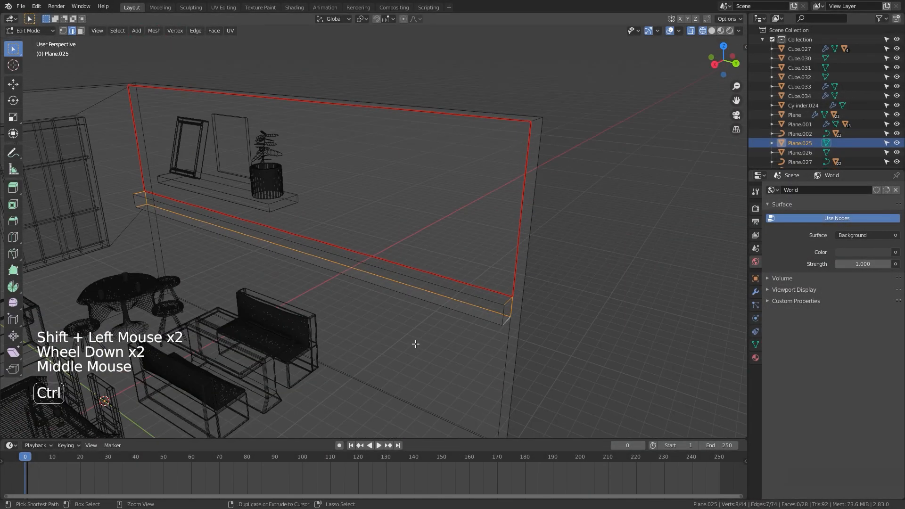
{"action": "key", "text": "ctrl+e"}
{"action": "left_click", "coordinate": [414, 344]}
{"action": "left_click", "coordinate": [519, 346]}
{"action": "left_click", "coordinate": [499, 356], "text": "shift"}
{"action": "left_click", "coordinate": [92, 255], "text": "shift"}
{"action": "key", "text": "ctrl+e"}
{"action": "left_click", "coordinate": [290, 336]}
Step: Mark seams along the remaining floor and wall rim edges of the room
{"action": "middle_click_drag", "start_coordinate": [292, 342], "coordinate": [377, 357]}
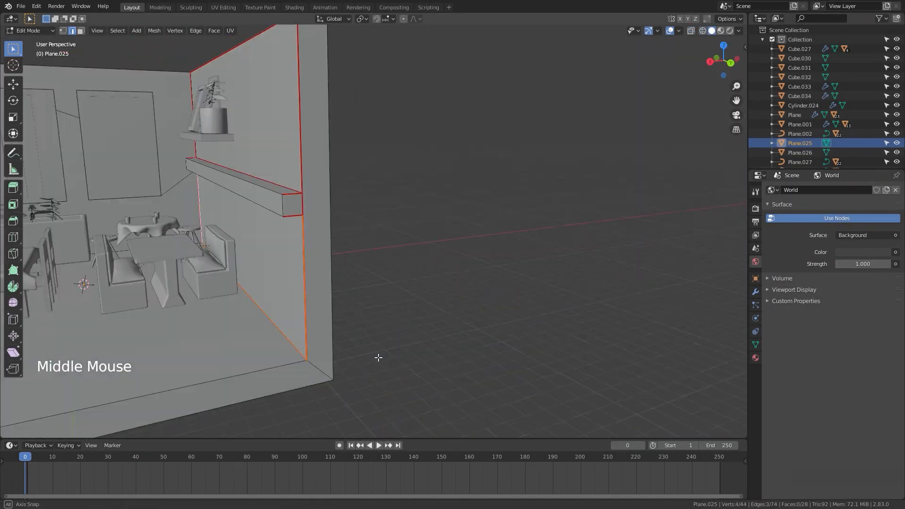
{"action": "scroll", "coordinate": [377, 357], "scroll_direction": "down", "scroll_amount": 2}
{"action": "left_click", "coordinate": [202, 307]}
{"action": "left_click", "coordinate": [165, 396], "text": "shift"}
{"action": "key", "text": "ctrl+e"}
{"action": "left_click", "coordinate": [464, 397]}
{"action": "key", "text": "ctrl+e"}
{"action": "left_click", "coordinate": [273, 363]}
{"action": "scroll", "coordinate": [272, 363], "scroll_direction": "down", "scroll_amount": 2}
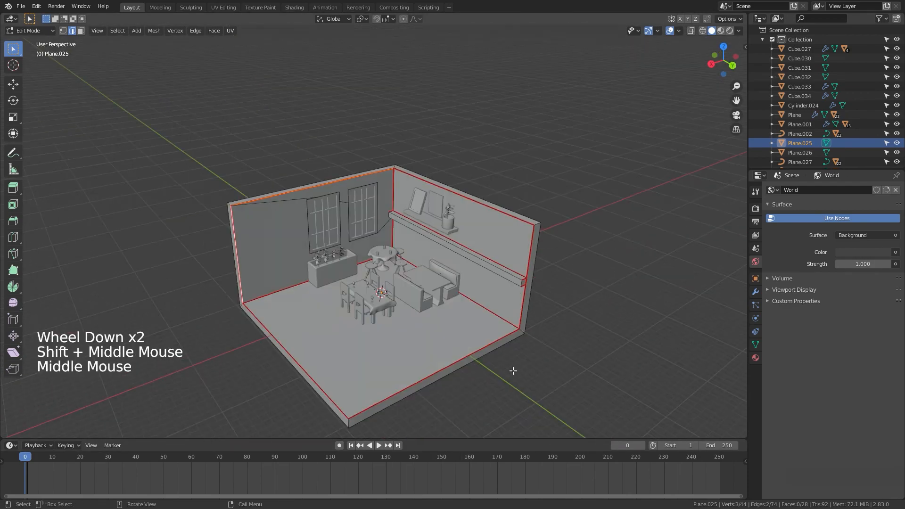
Step: Select all of the room mesh and unwrap it using the marked seams
{"action": "key", "text": "a"}
{"action": "key", "text": "u"}
{"action": "left_click", "coordinate": [448, 362]}
{"action": "key", "text": "Tab"}
{"action": "key", "text": "Tab"}
{"action": "key", "text": "Tab"}
{"action": "key", "text": "Tab"}
{"action": "scroll", "coordinate": [397, 343], "scroll_direction": "down", "scroll_amount": 5}
{"action": "left_click", "coordinate": [627, 310]}
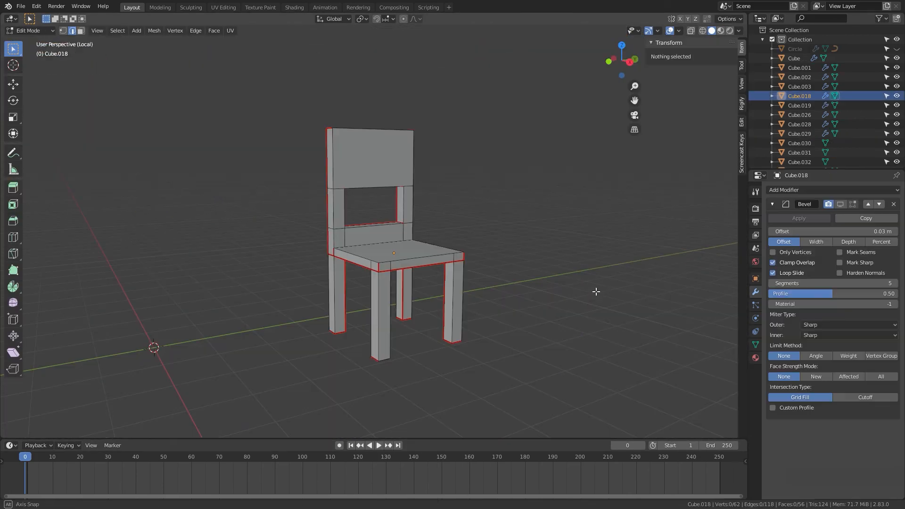
{"action": "middle_click_drag", "start_coordinate": [596, 291], "coordinate": [485, 224]}
{"action": "key", "text": "a"}
{"action": "key", "text": "u"}
{"action": "left_click", "coordinate": [446, 272]}
Step: Examine the selected plank mesh's UV islands in the UV Editing workspace
{"action": "left_click", "coordinate": [223, 7]}
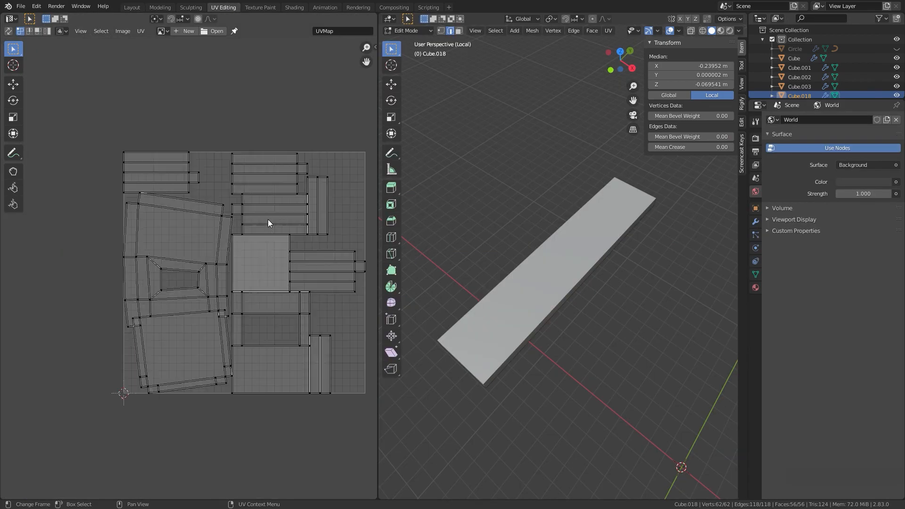
{"action": "left_click_drag", "start_coordinate": [308, 165], "coordinate": [272, 235]}
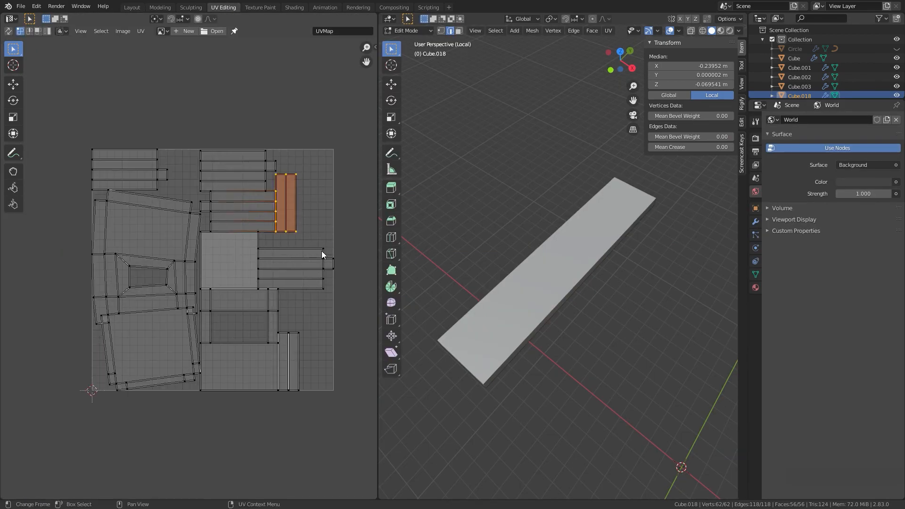
{"action": "middle_click_drag", "start_coordinate": [259, 225], "coordinate": [252, 241]}
{"action": "left_click", "coordinate": [293, 348]}
{"action": "key", "text": "l"}
{"action": "key", "text": "l"}
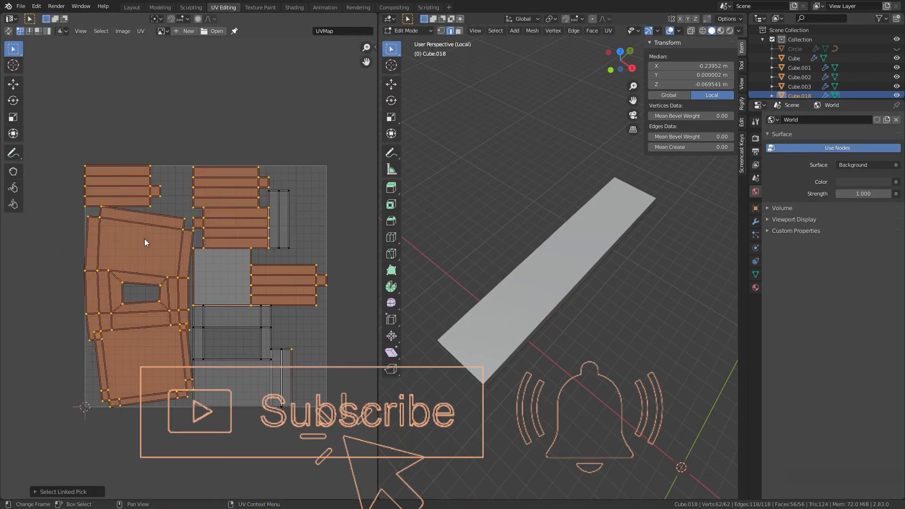
{"action": "key", "text": "alt+a"}
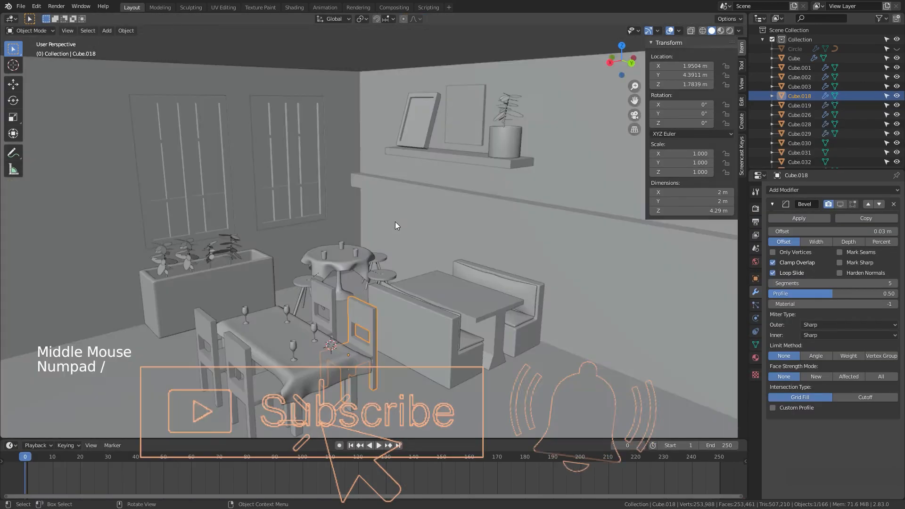
Step: Delete a chair standing behind the dining table
{"action": "left_click", "coordinate": [363, 213]}
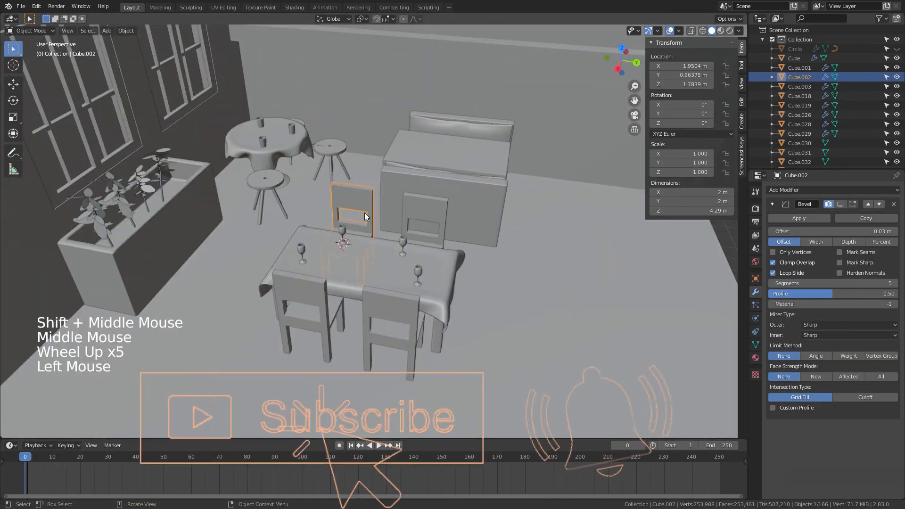
{"action": "left_click", "coordinate": [421, 280], "text": "shift"}
{"action": "key", "text": "x"}
{"action": "left_click", "coordinate": [418, 212]}
Step: Duplicate the remaining chair and place the copy beside it
{"action": "key", "text": "shift+d"}
{"action": "left_click", "coordinate": [436, 212], "text": "shift"}
Step: Duplicate the chairs again, rotate the copies 180° around Z, and move them to the table's other side
{"action": "key", "text": "shift+d"}
{"action": "type", "text": "rz180"}
{"action": "key", "text": "Return"}
{"action": "key", "text": "g"}
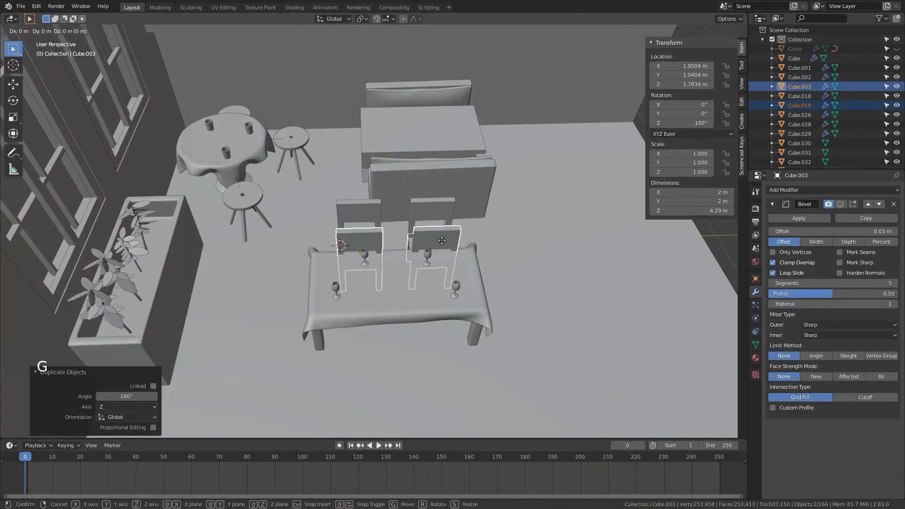
{"action": "left_click", "coordinate": [443, 278]}
Step: Select the dining table, isolate it in local view, and enter Edit Mode
{"action": "scroll", "coordinate": [471, 292], "scroll_direction": "down", "scroll_amount": 5}
{"action": "scroll", "coordinate": [431, 281], "scroll_direction": "up", "scroll_amount": 5}
{"action": "left_click", "coordinate": [431, 278]}
{"action": "key", "text": "KP_Divide"}
{"action": "key", "text": "Tab"}
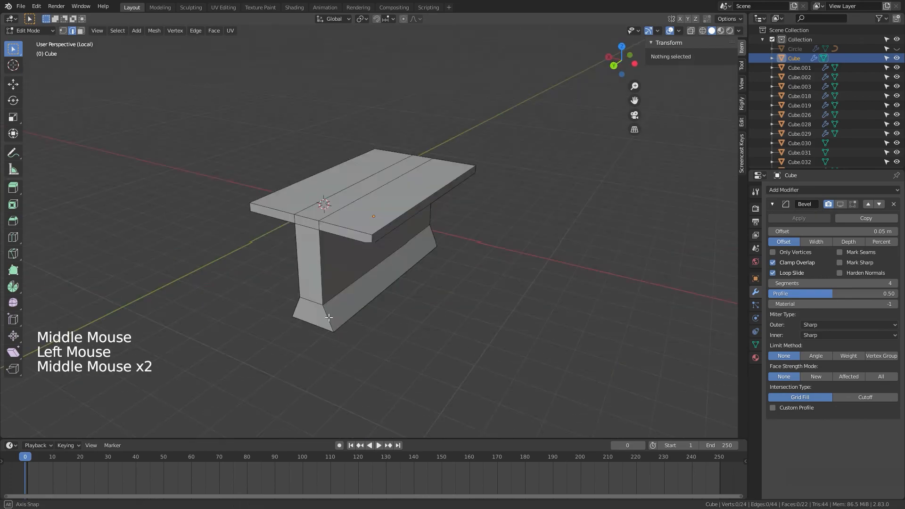
{"action": "scroll", "coordinate": [518, 264], "scroll_direction": "up", "scroll_amount": 3}
{"action": "left_click", "coordinate": [543, 188]}
{"action": "key", "text": "Tab"}
{"action": "key", "text": "ctrl+a"}
{"action": "key", "text": "Tab"}
Step: Mark seams along the edges where the table top meets its legs
{"action": "left_click", "coordinate": [415, 164], "text": "shift"}
{"action": "left_click", "coordinate": [433, 370], "text": "shift"}
{"action": "key", "text": "ctrl+r"}
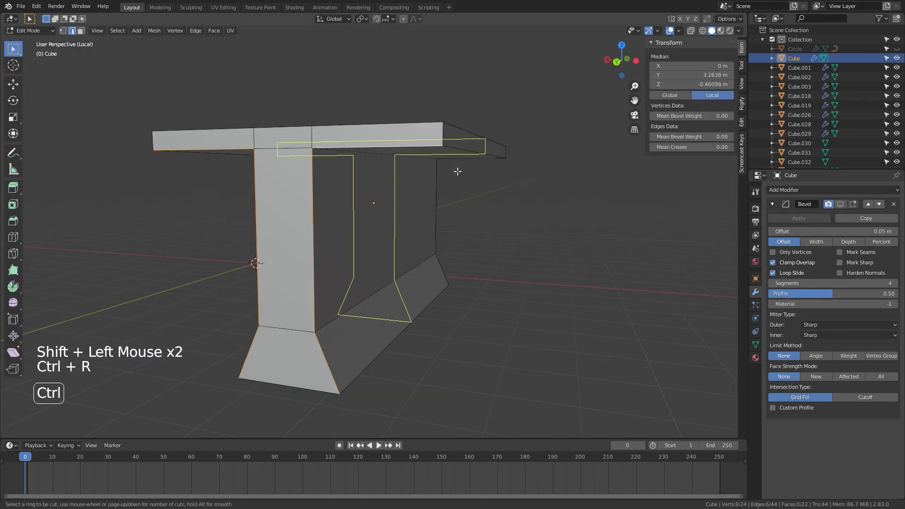
{"action": "key", "text": "ctrl+e"}
{"action": "middle_click_drag", "start_coordinate": [456, 170], "coordinate": [510, 297]}
Step: Mark seams down the corner edges of the table's legs
{"action": "left_click", "coordinate": [391, 213]}
{"action": "left_click", "coordinate": [325, 335], "text": "shift"}
{"action": "left_click", "coordinate": [341, 402], "text": "shift"}
{"action": "left_click", "coordinate": [265, 386], "text": "shift"}
{"action": "key", "text": "ctrl+e"}
{"action": "middle_click_drag", "start_coordinate": [443, 405], "coordinate": [471, 377]}
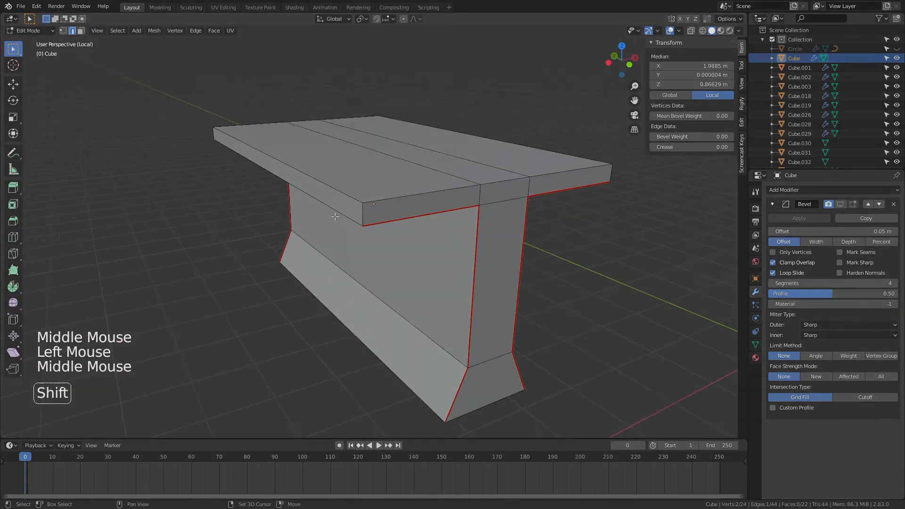